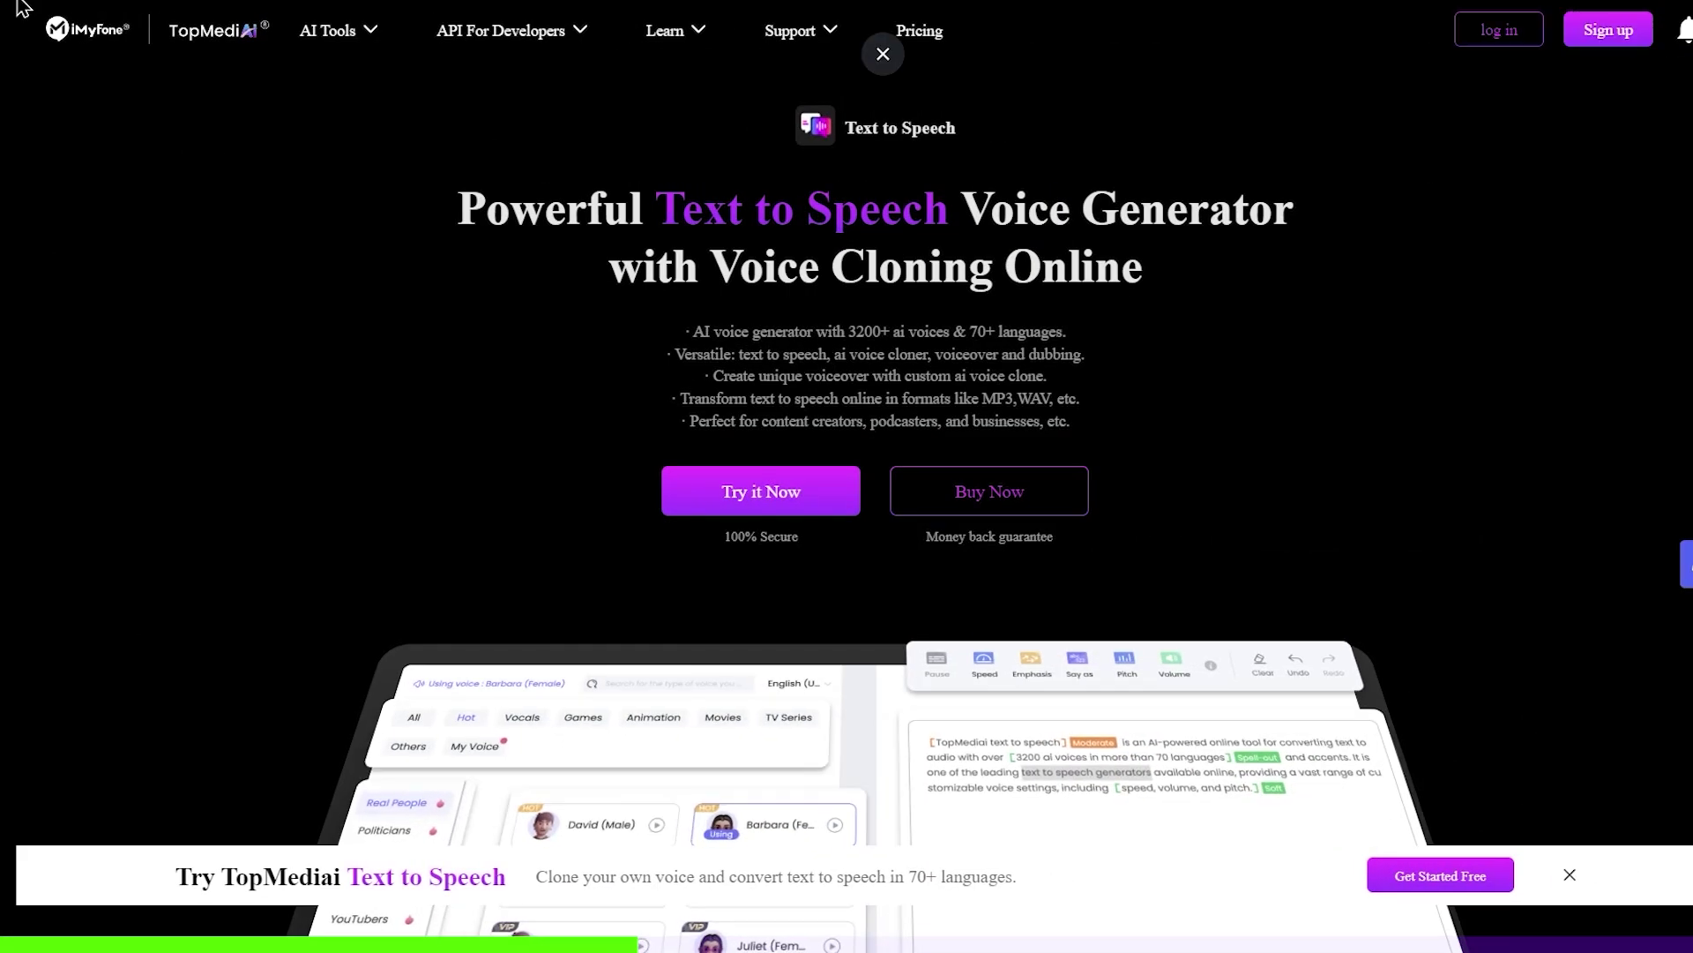
Open the AI Text to Speech tool on the TopMediai website, launch its online editor and go to the sign-in.
mouse_move(339, 36)
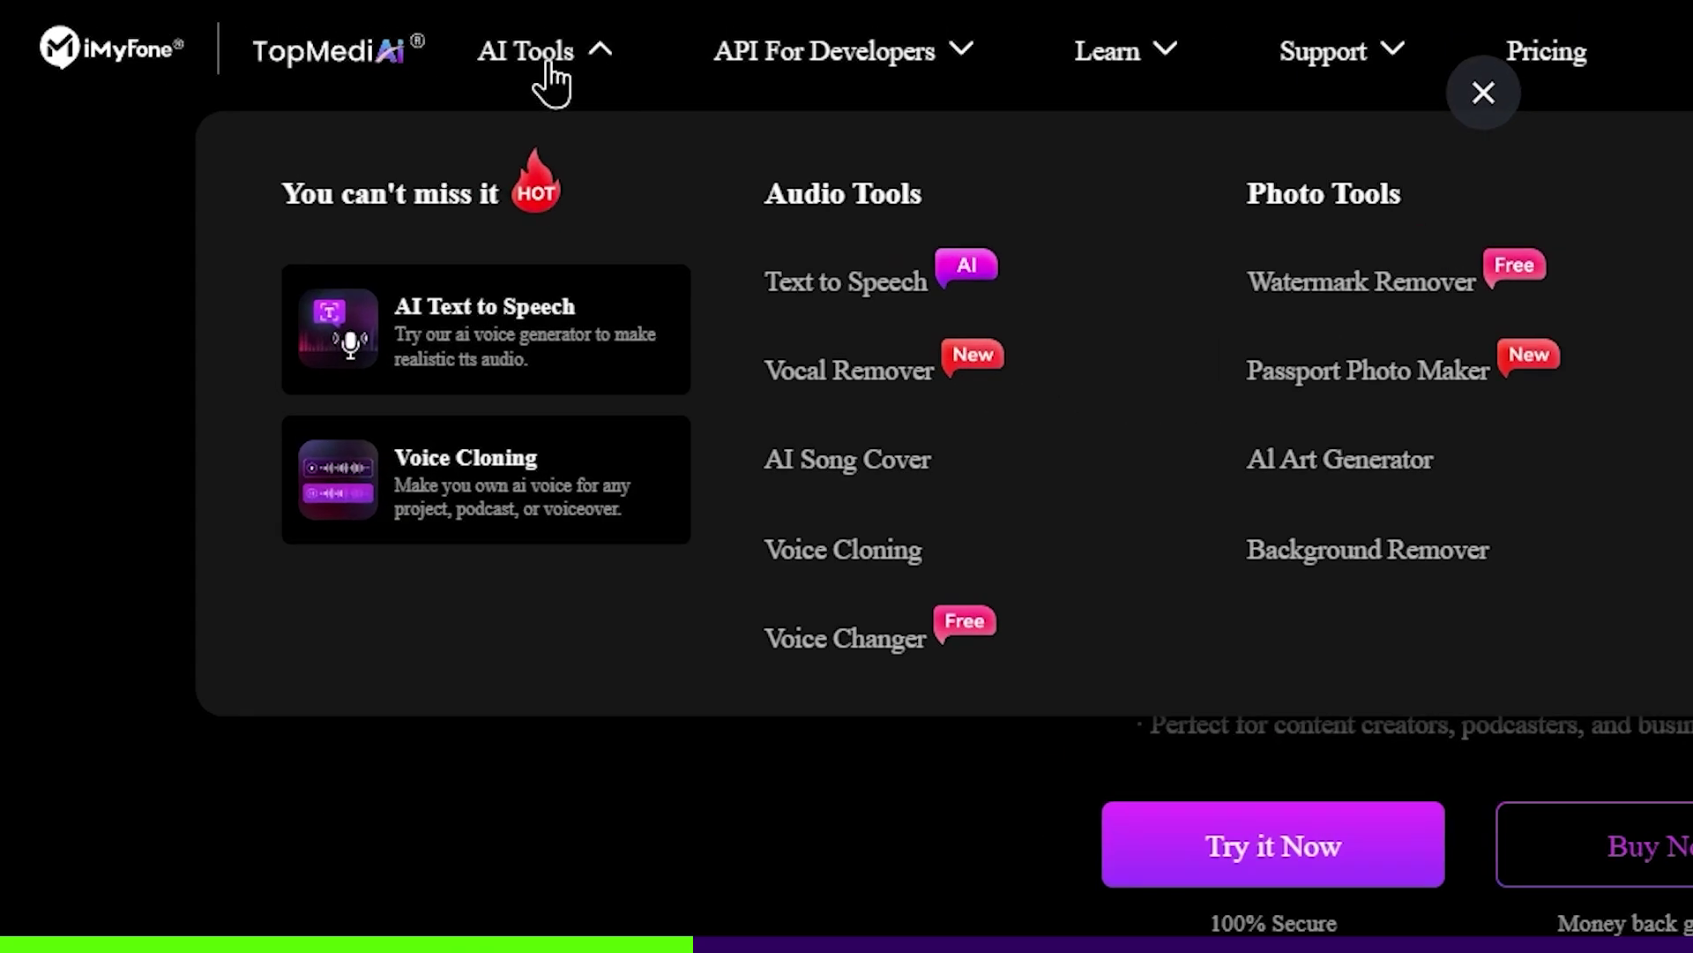
click(532, 330)
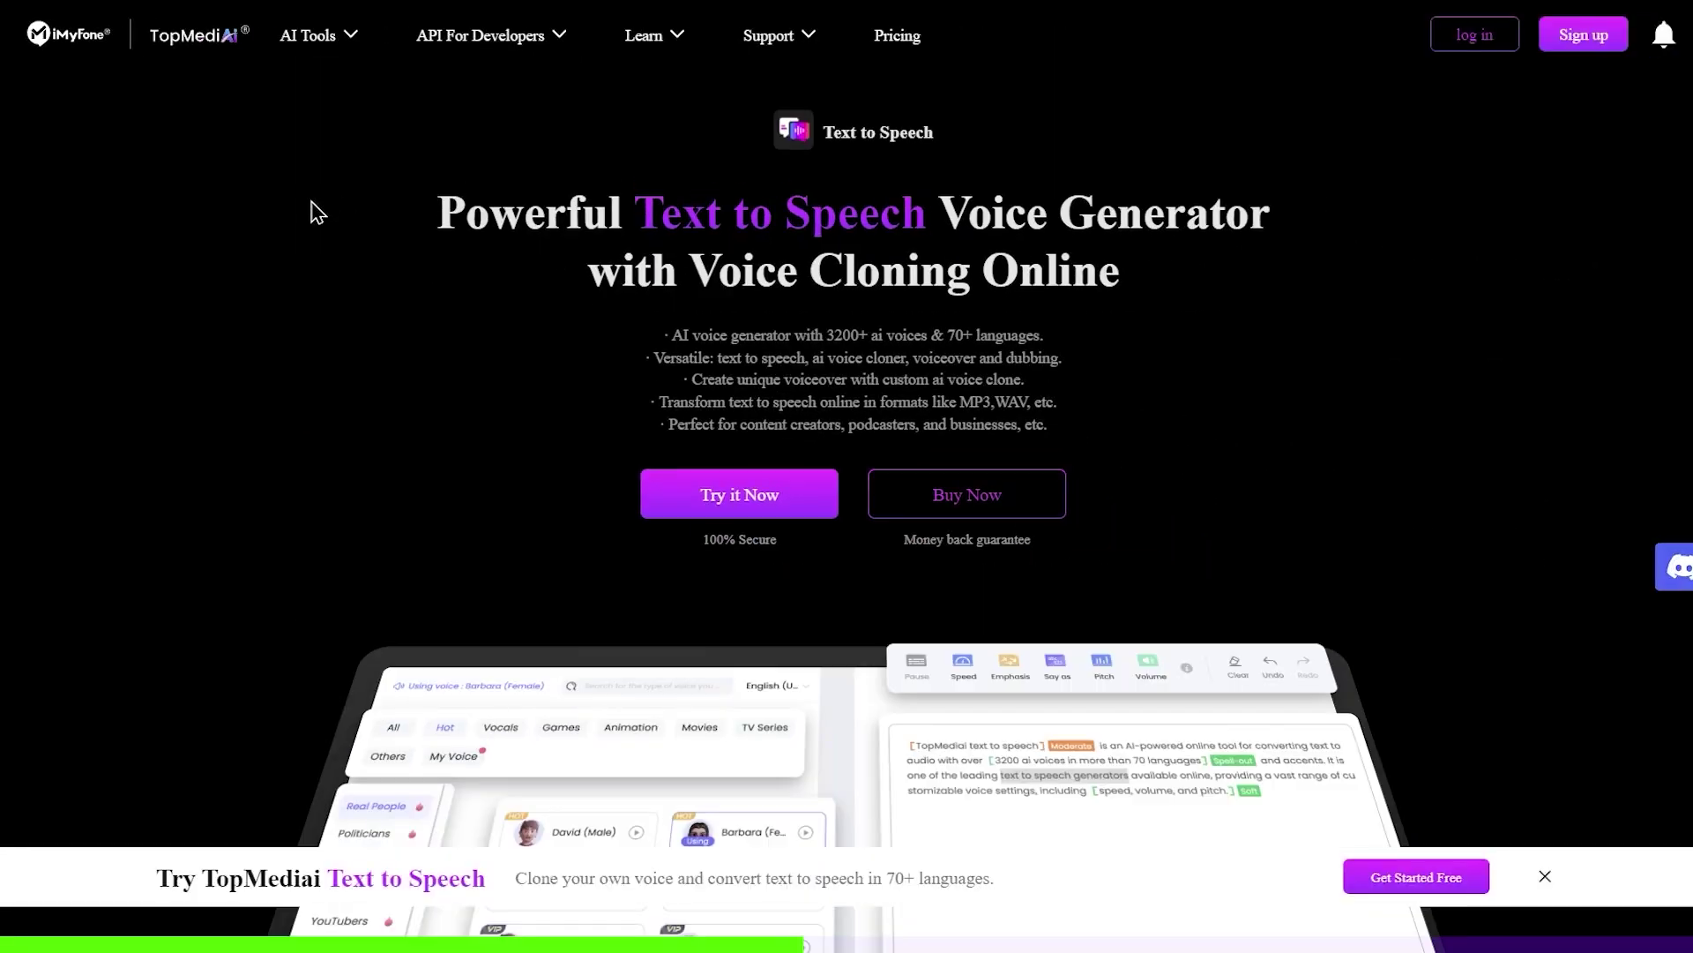
click(740, 494)
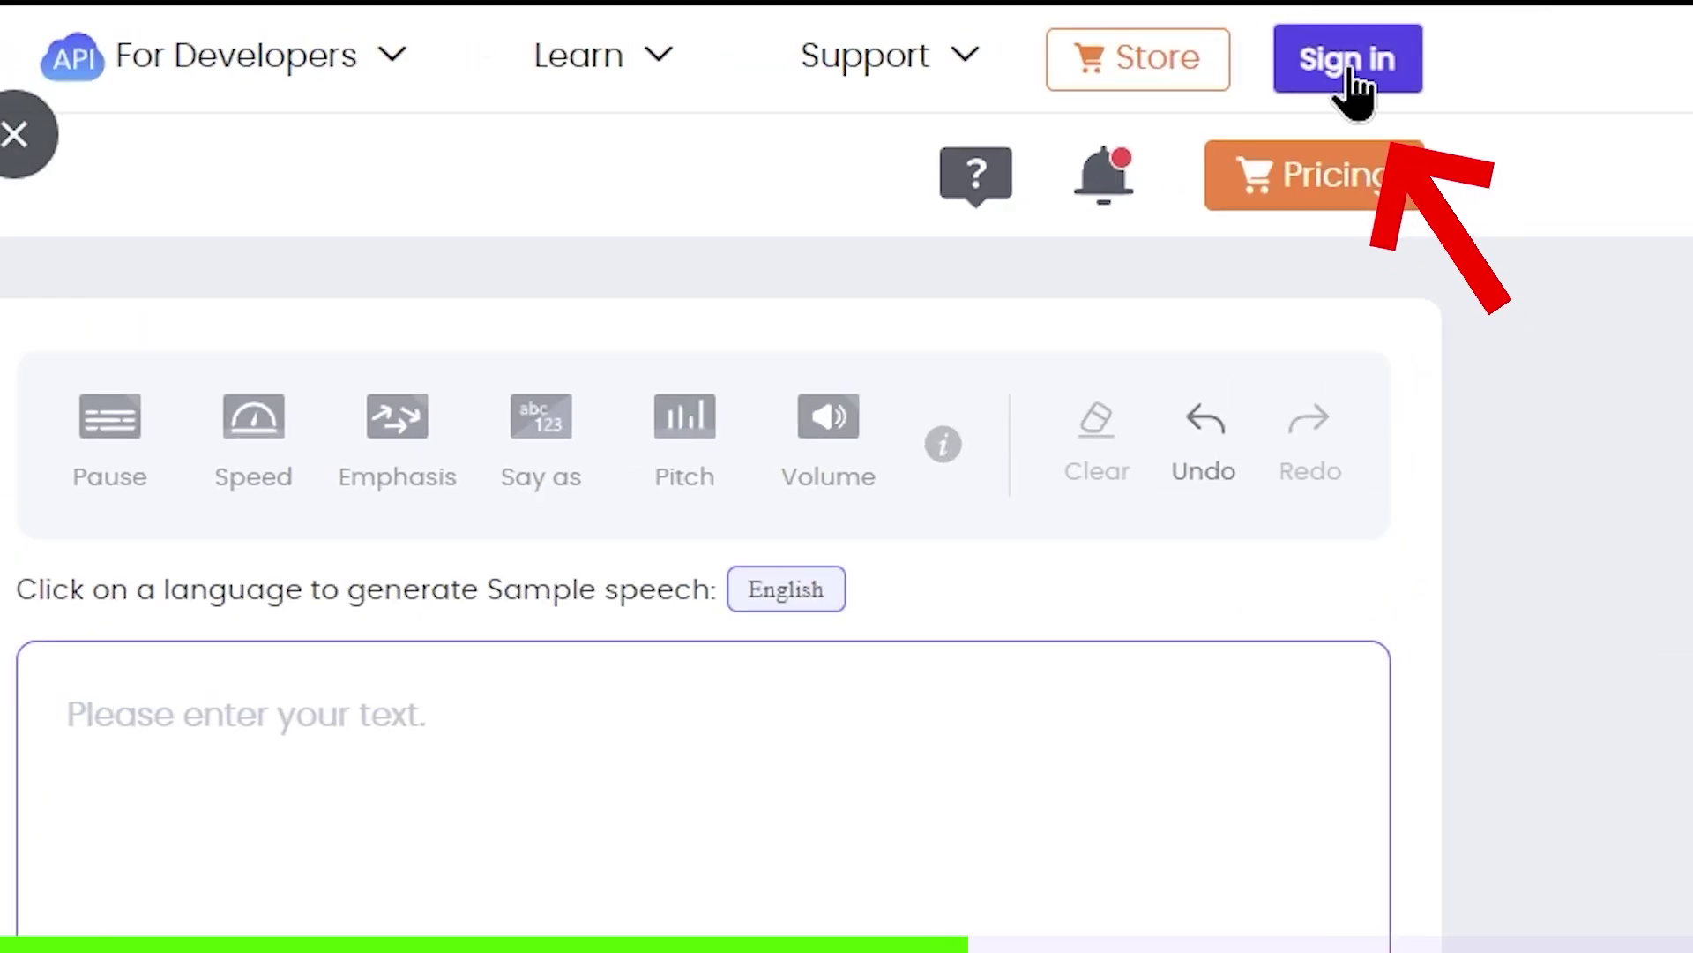
click(1351, 84)
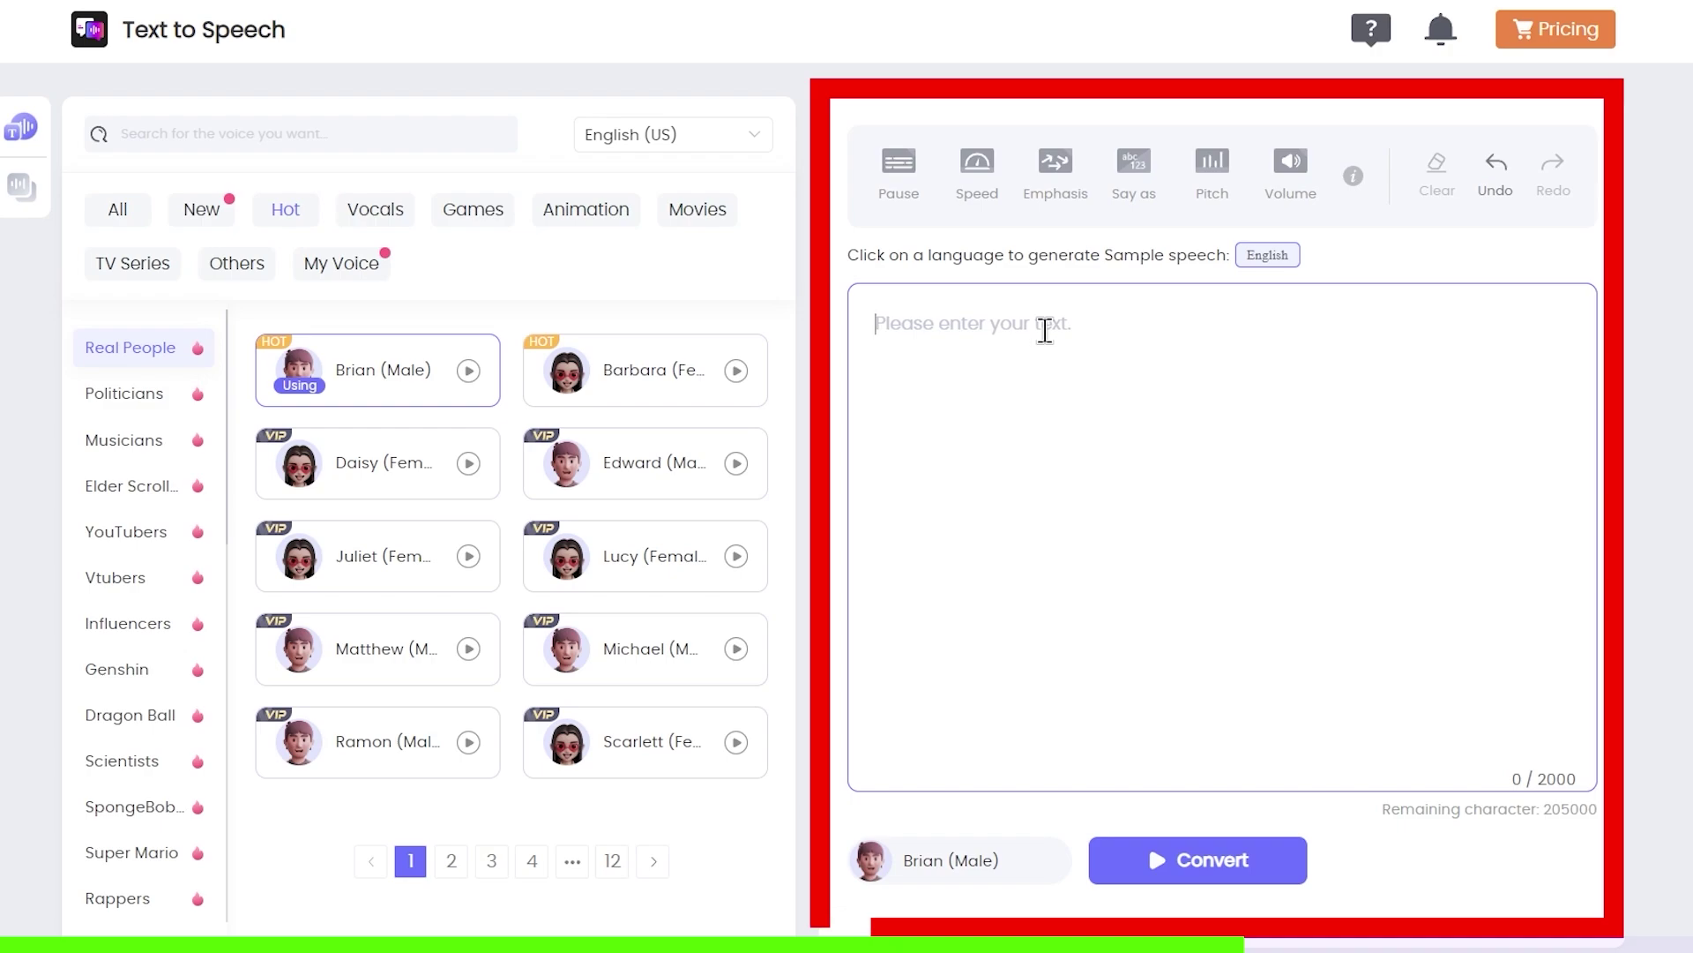
Enter "TopMedi ai is the best Ai Voice generator for Content Creators" as the script and convert it with the Brian (Male) voice.
click(1045, 330)
text(TopMedi ai is the best Ai Voice generator for Content Creators)
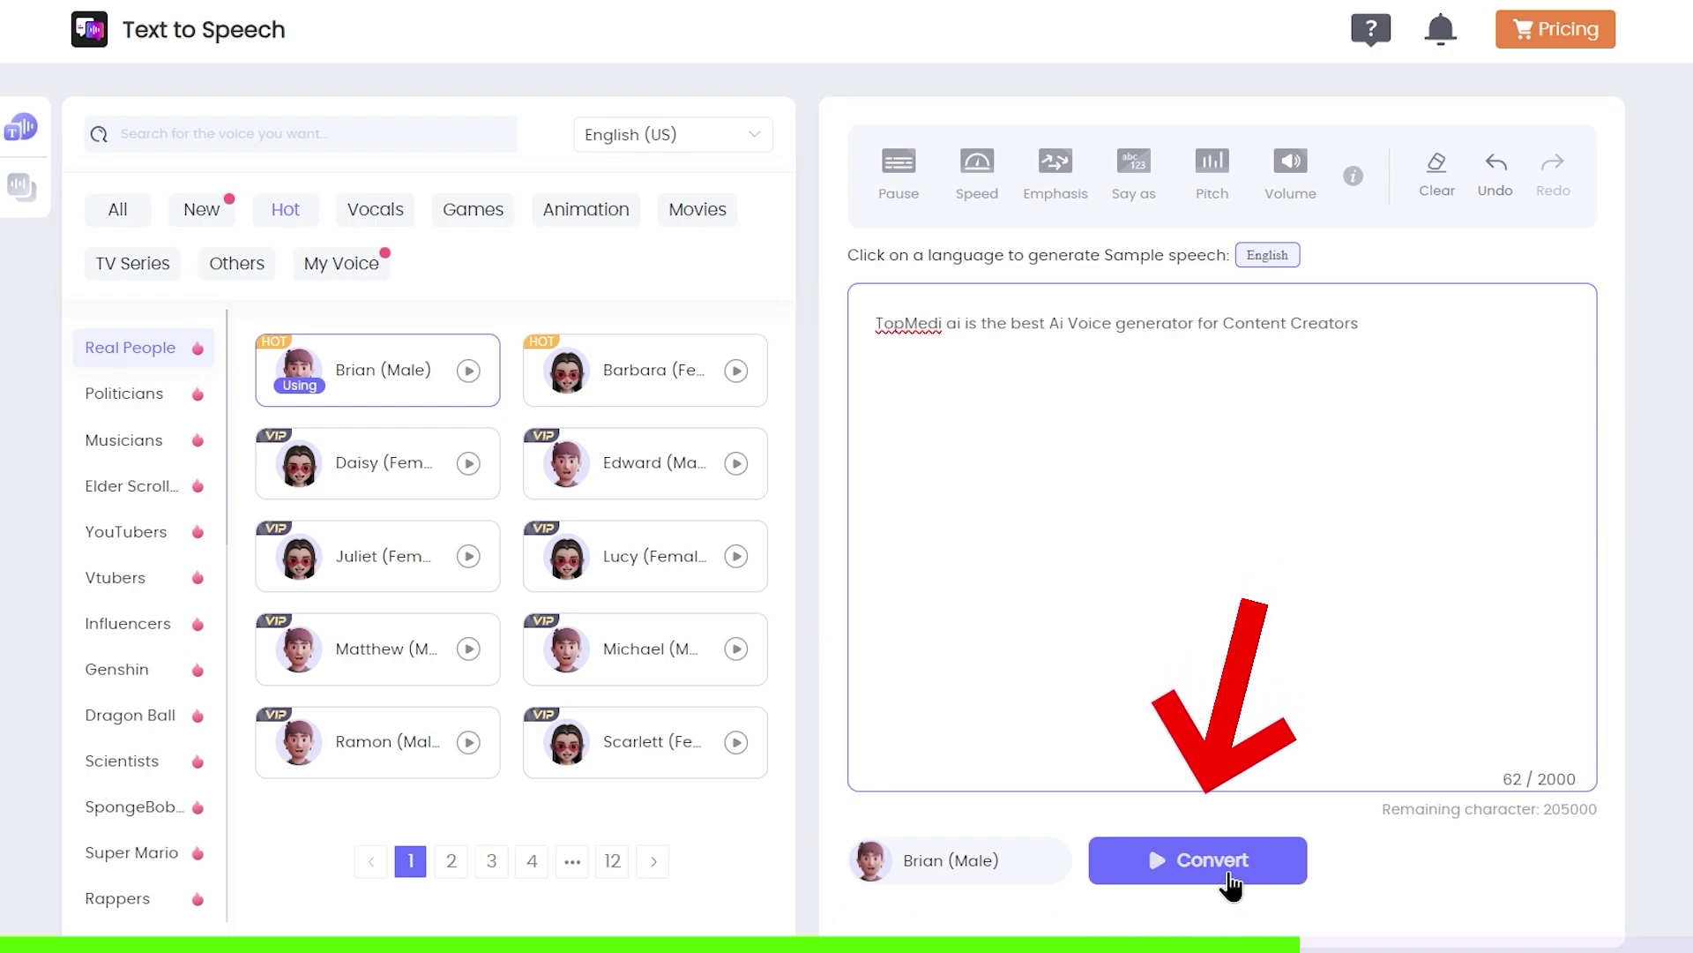
click(1231, 882)
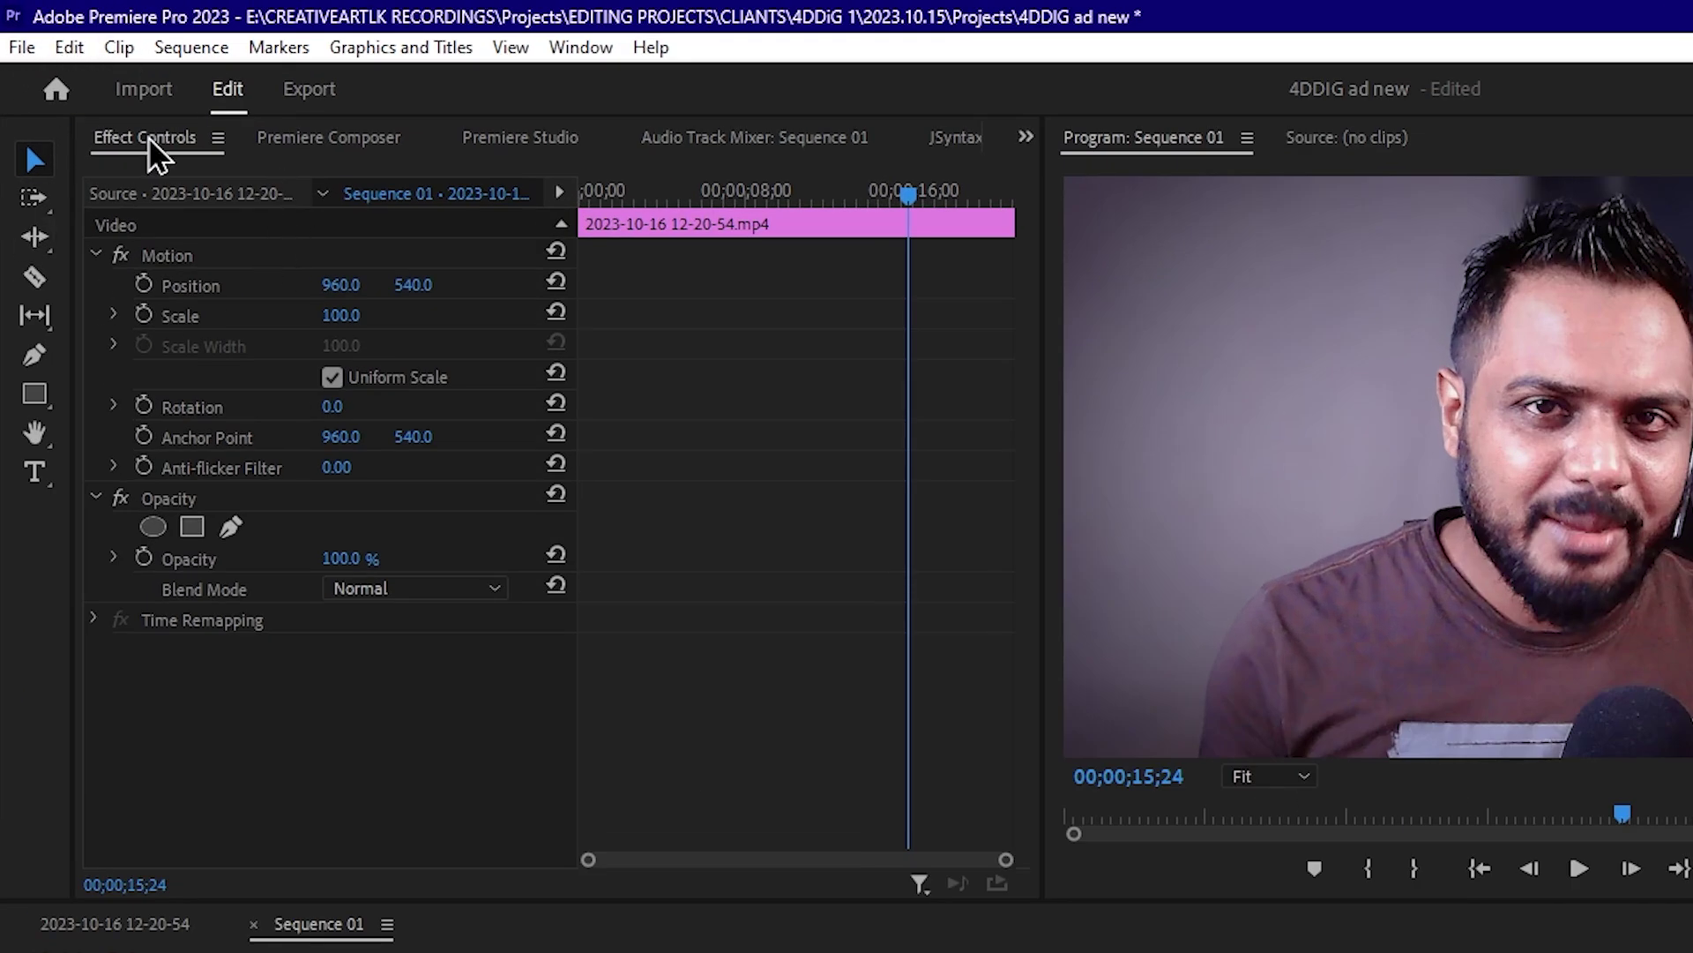
Switch to Premiere Pro, open the keyboard shortcuts editor and examine which commands are assigned to Ctrl combinations.
click(71, 49)
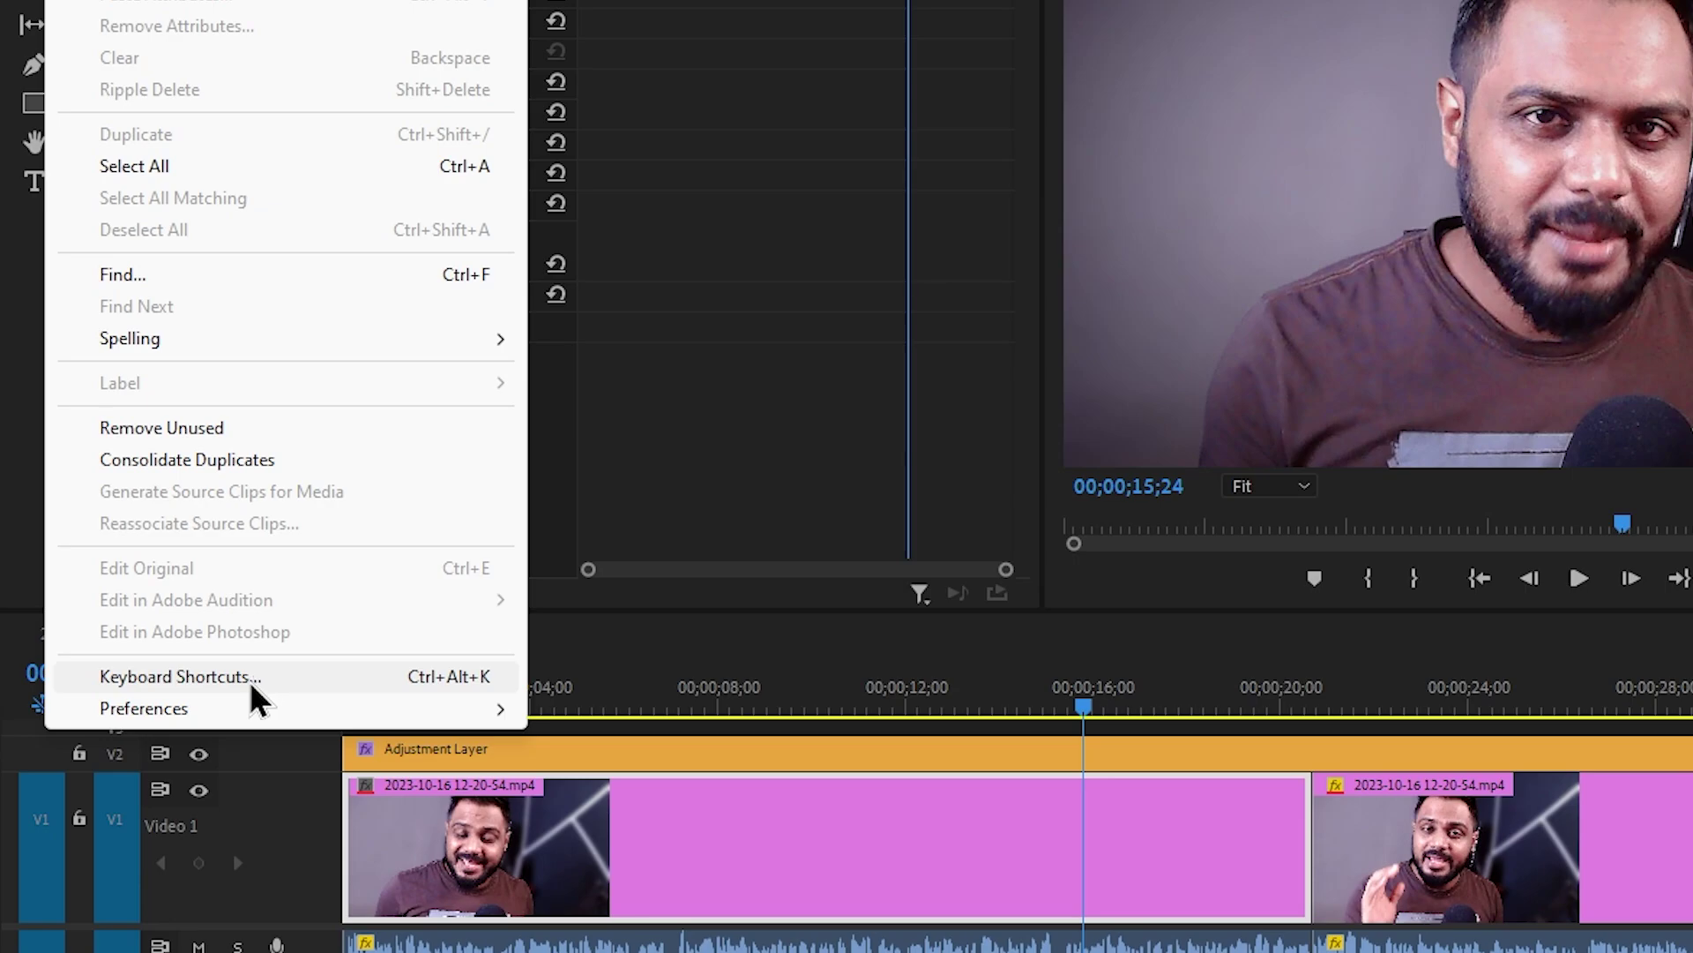
click(251, 684)
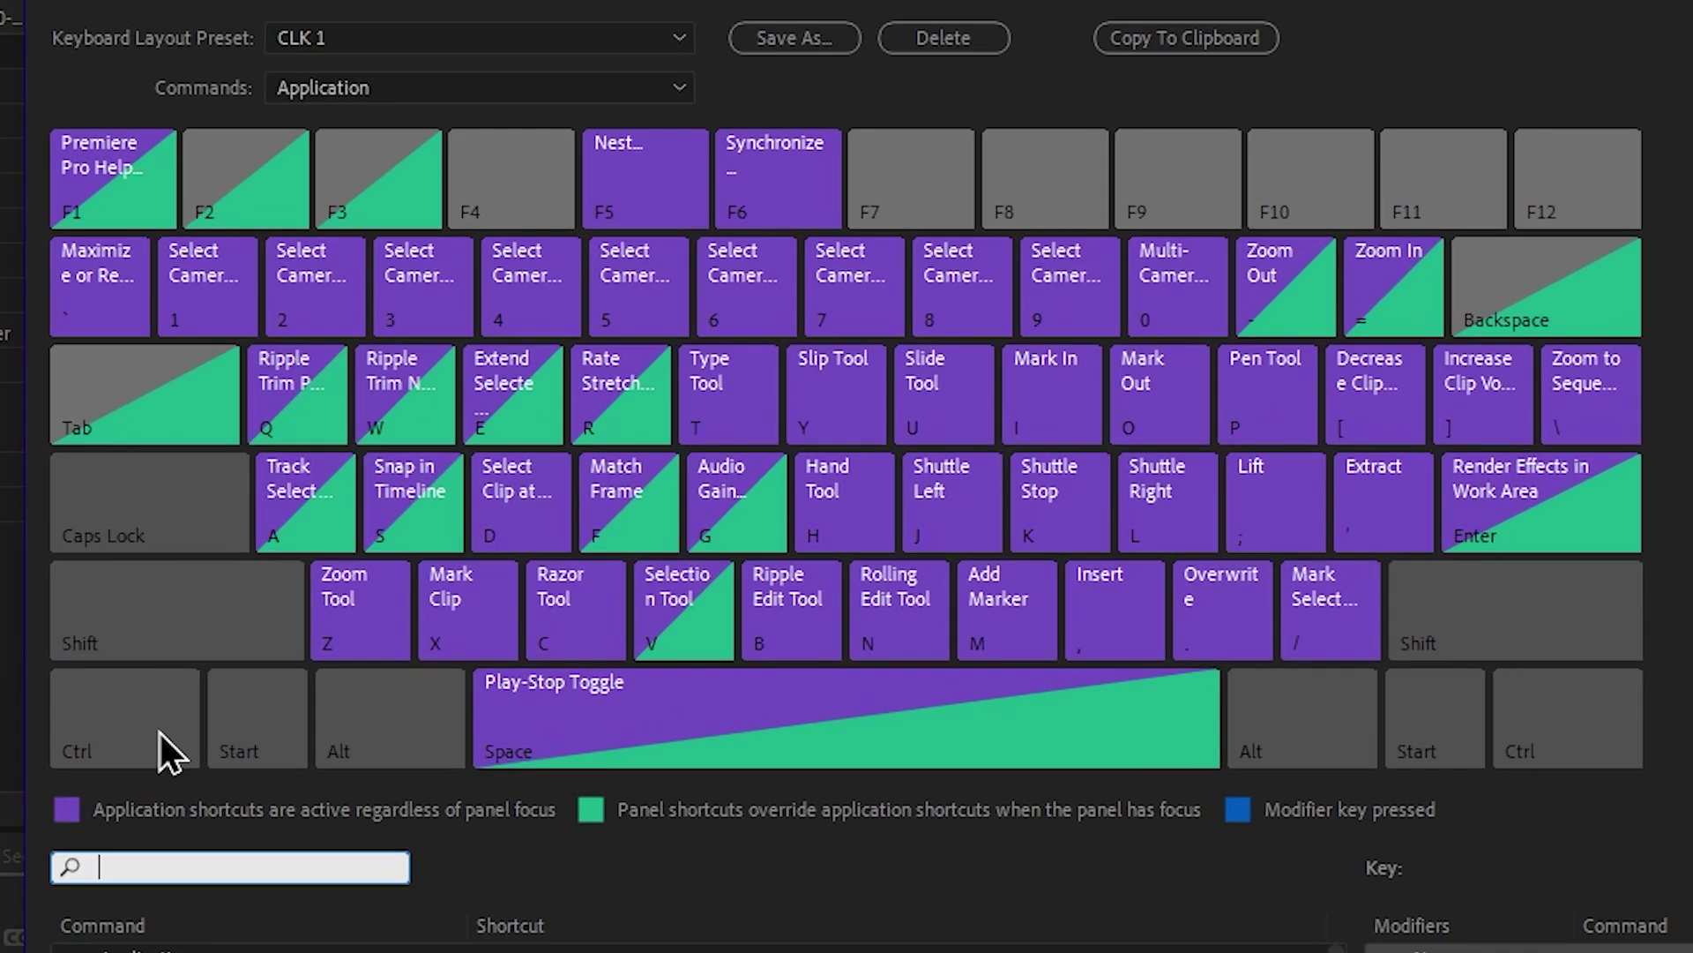
click(160, 732)
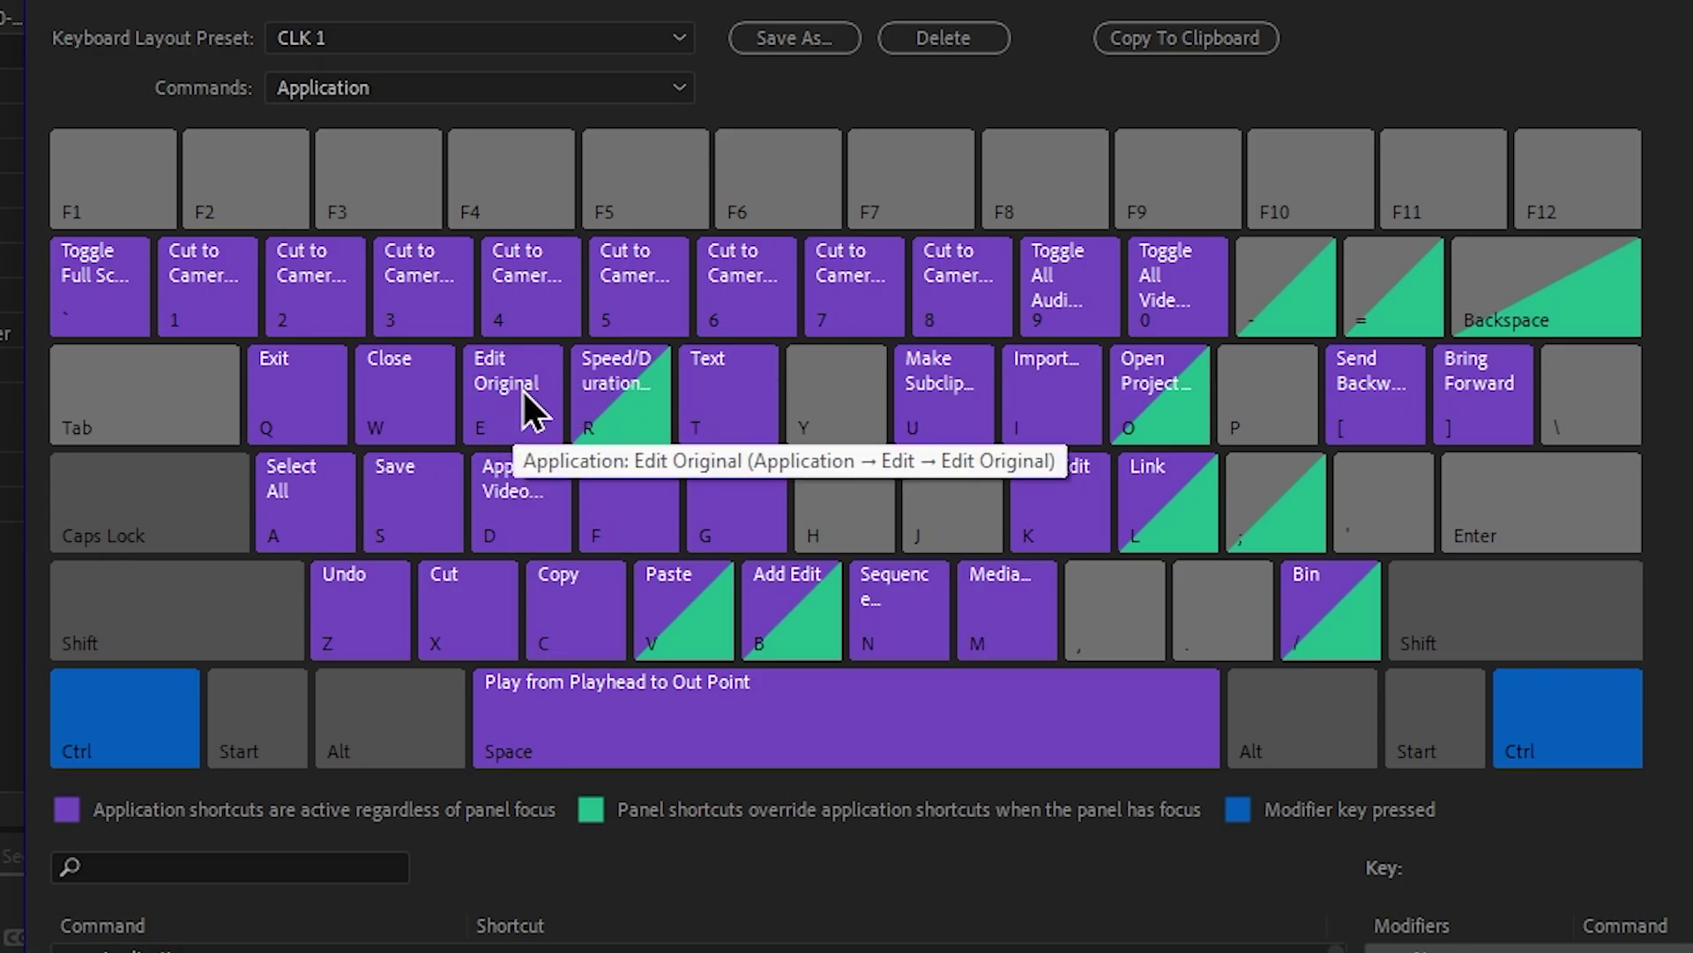
click(190, 759)
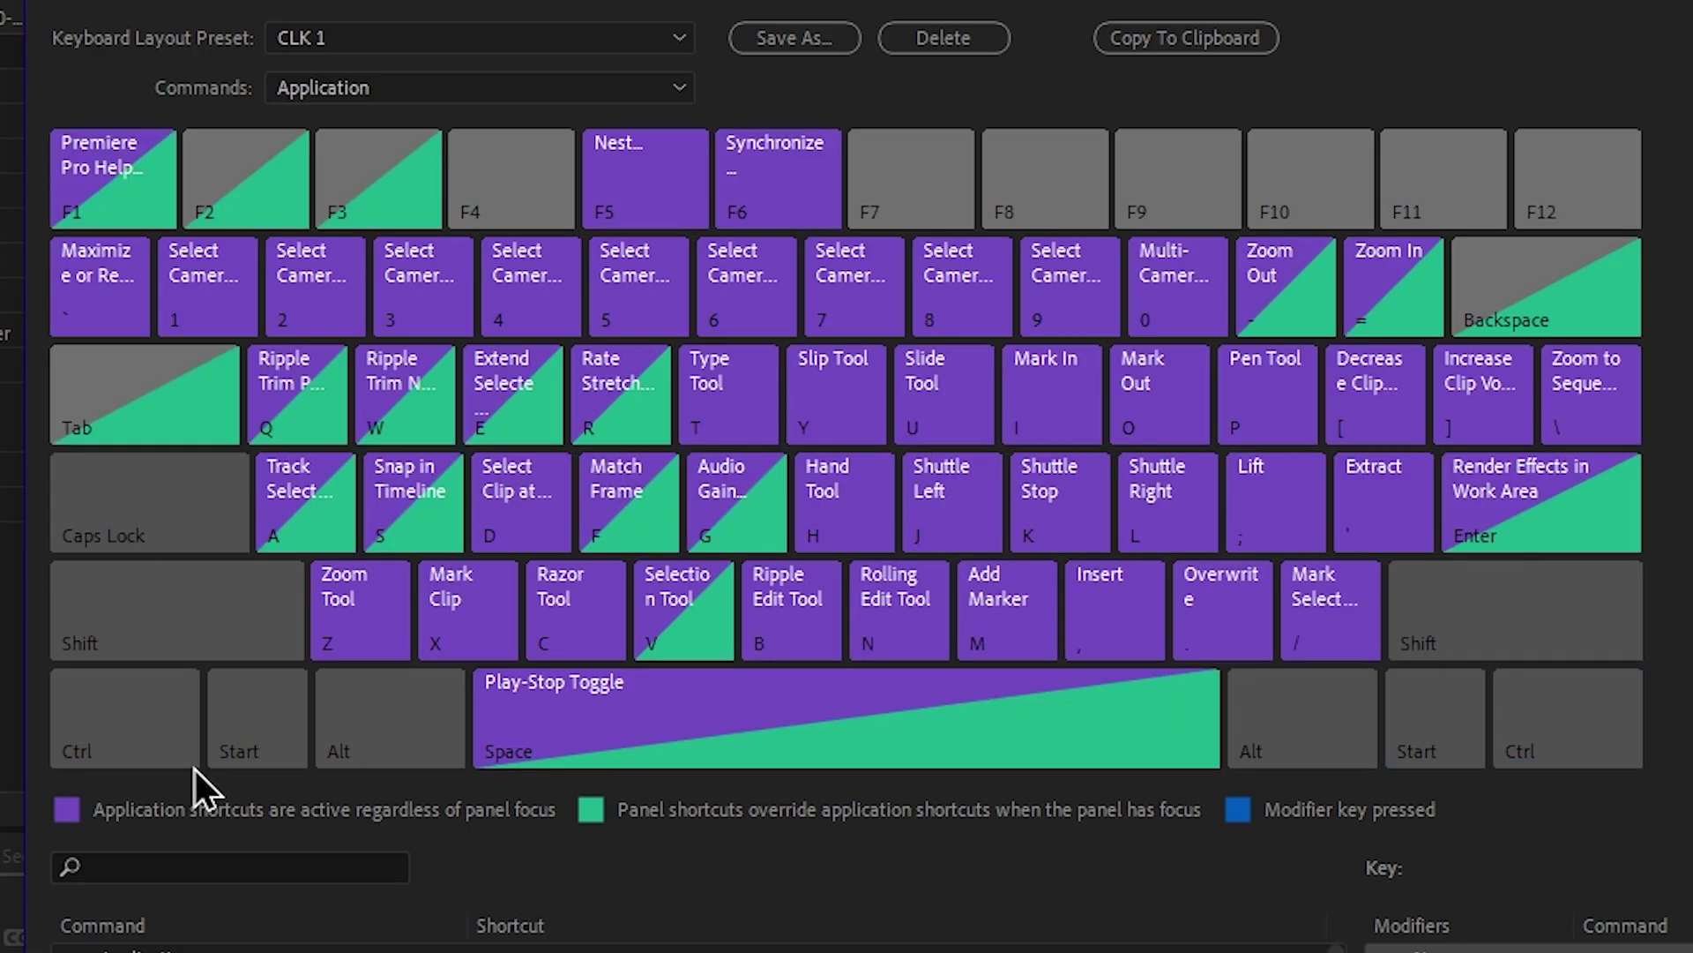
click(132, 737)
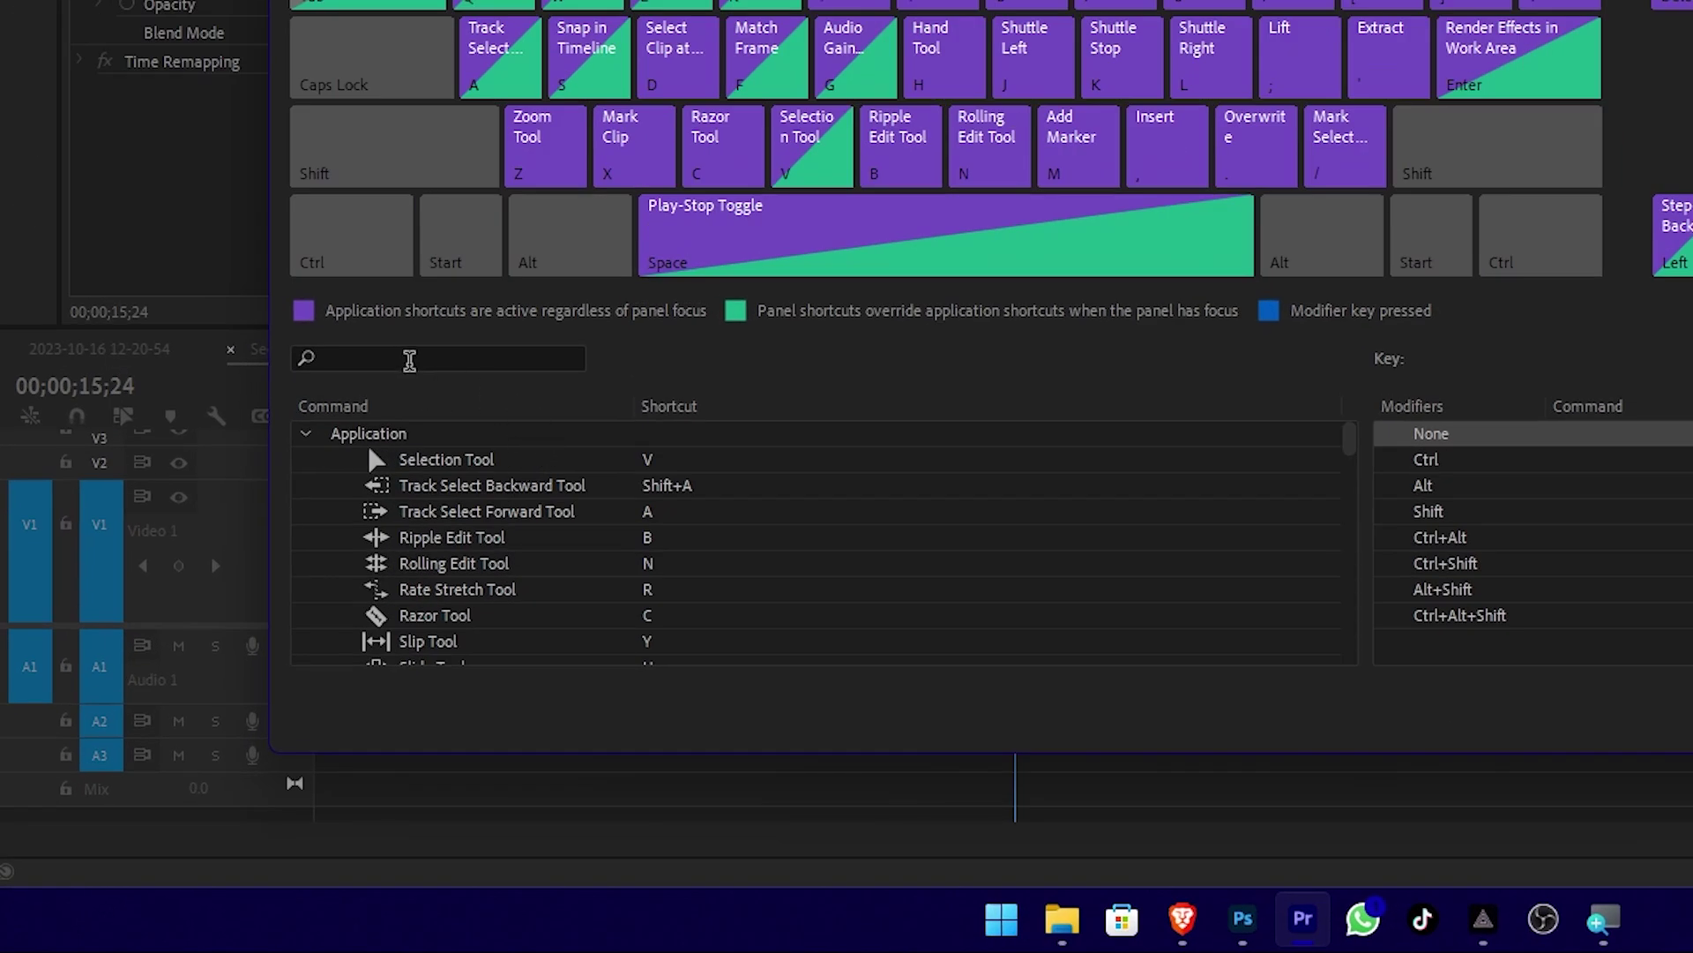
Search the shortcut commands for "sync" and set the keyboard layout preset to Adobe Premiere Pro Default.
click(409, 360)
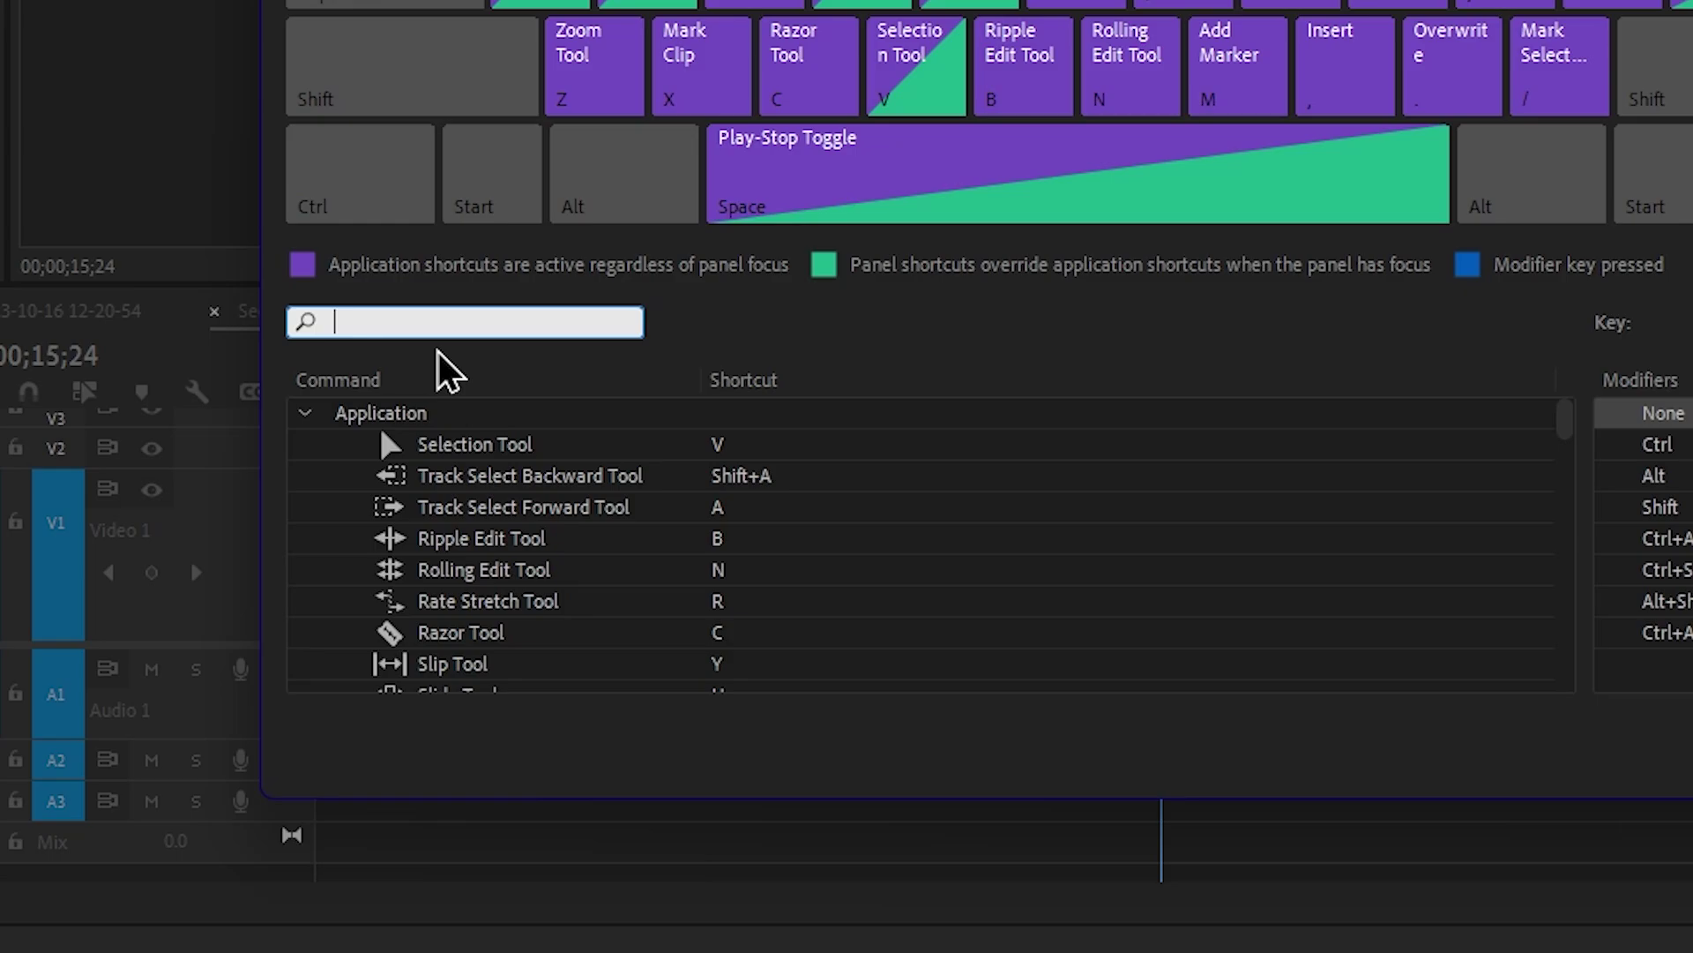
text(sync)
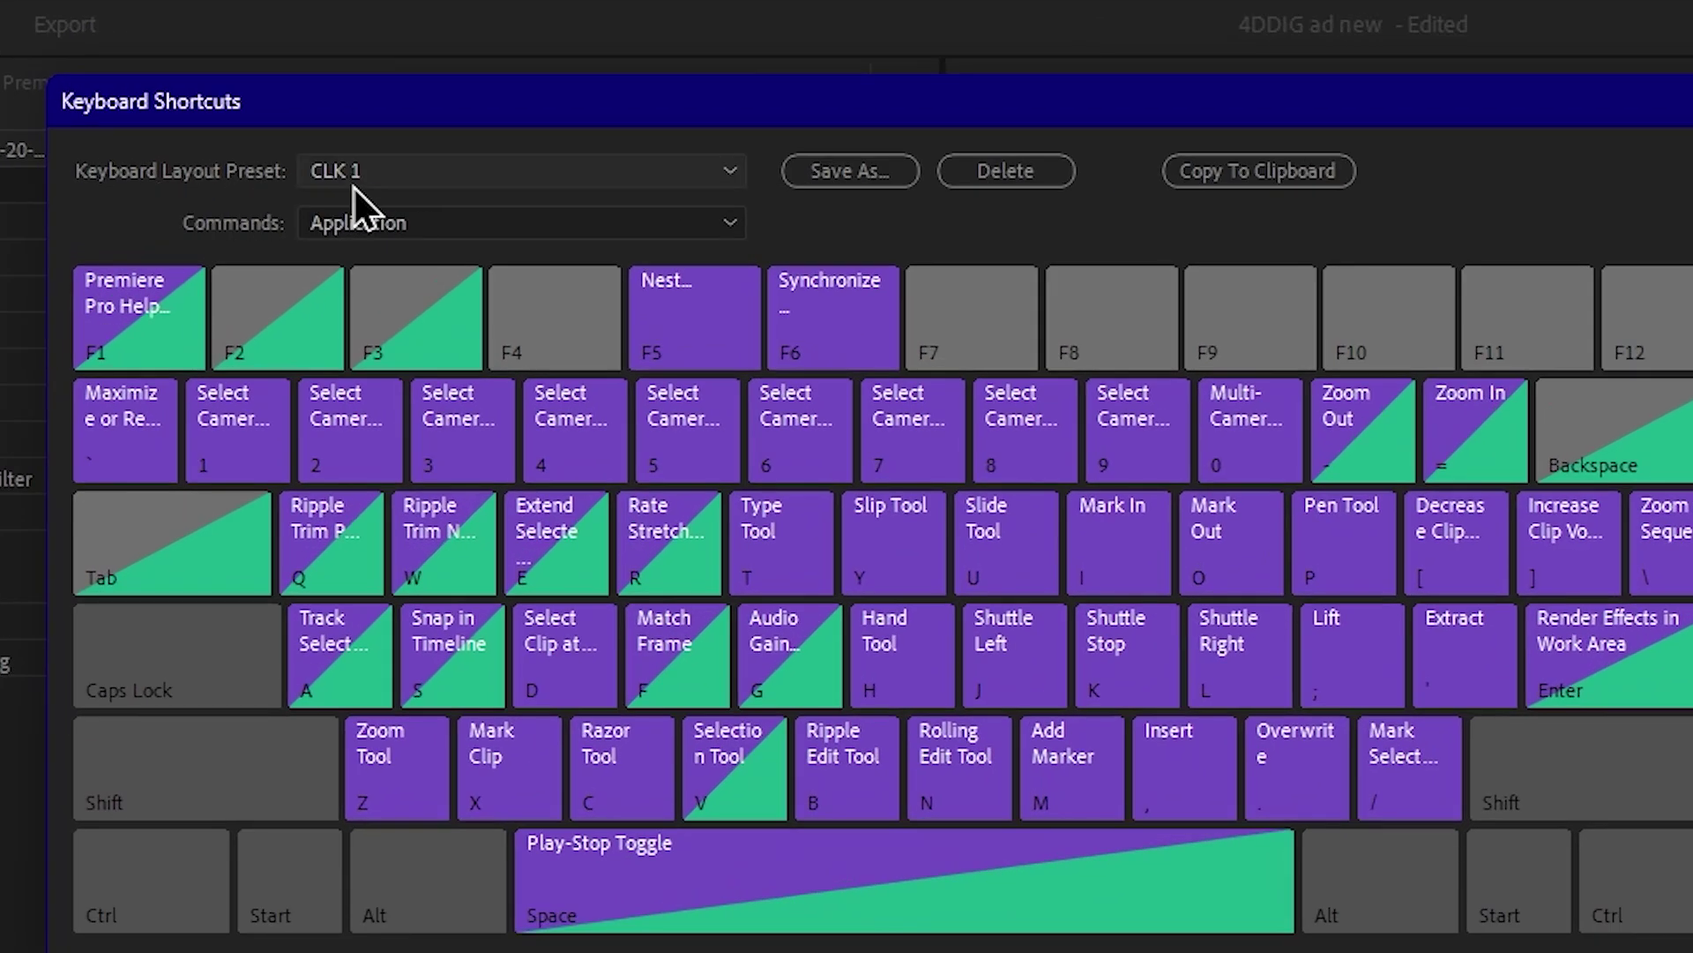
click(454, 175)
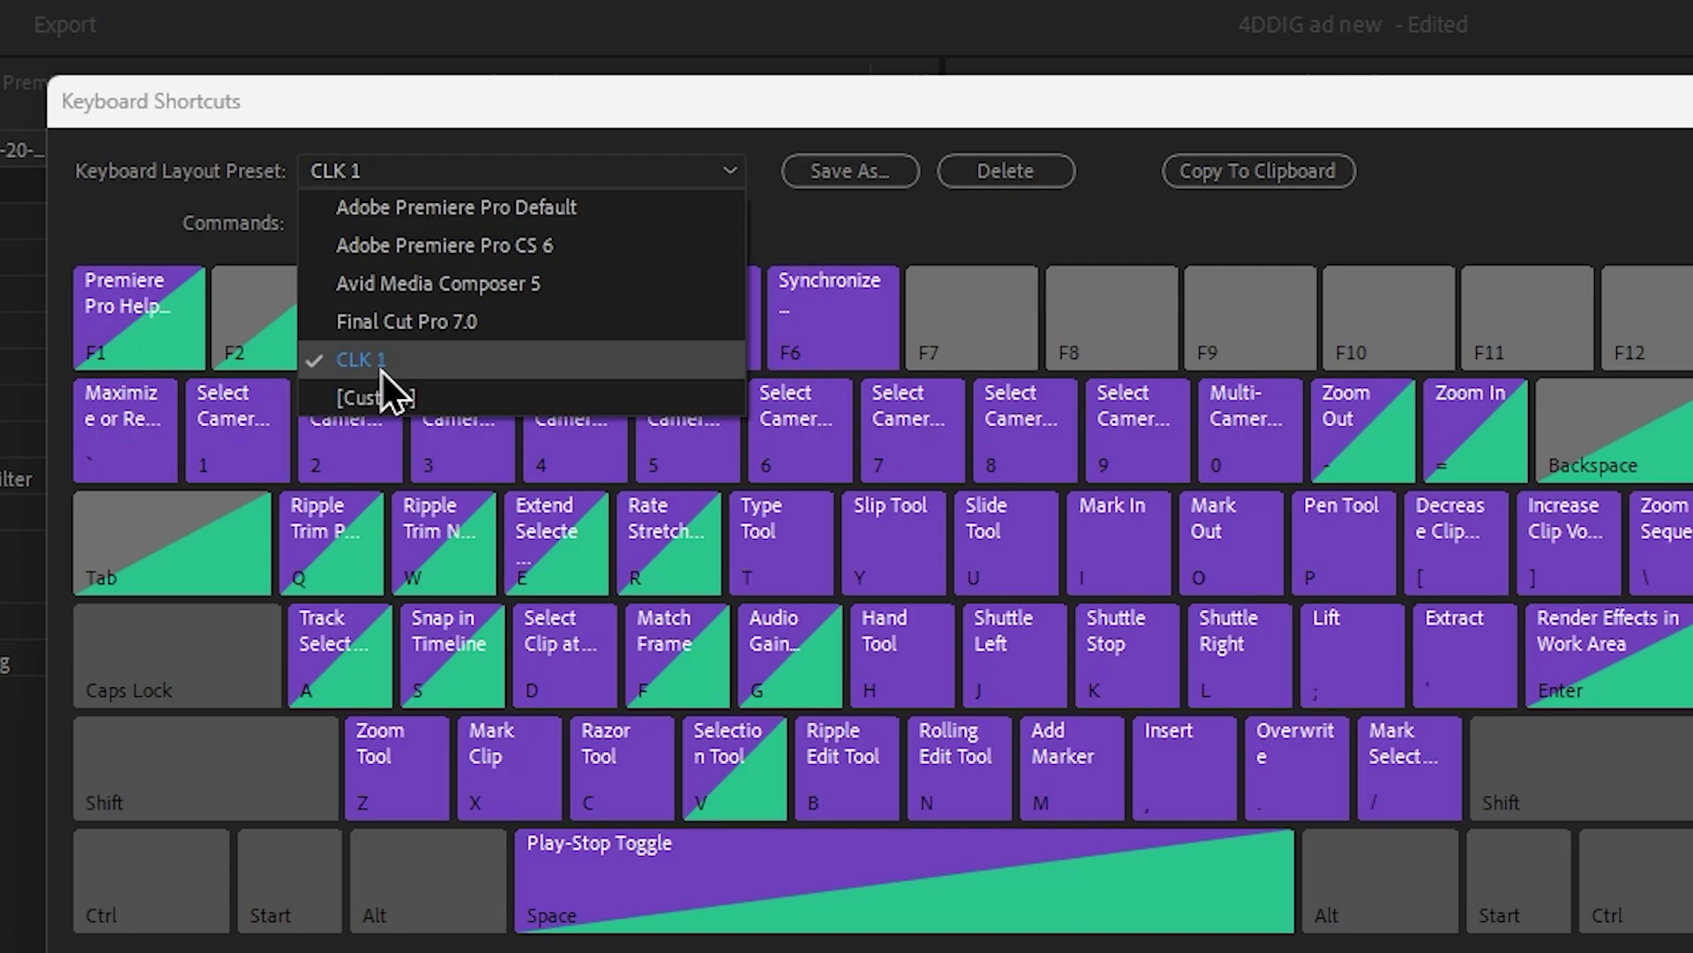
click(524, 212)
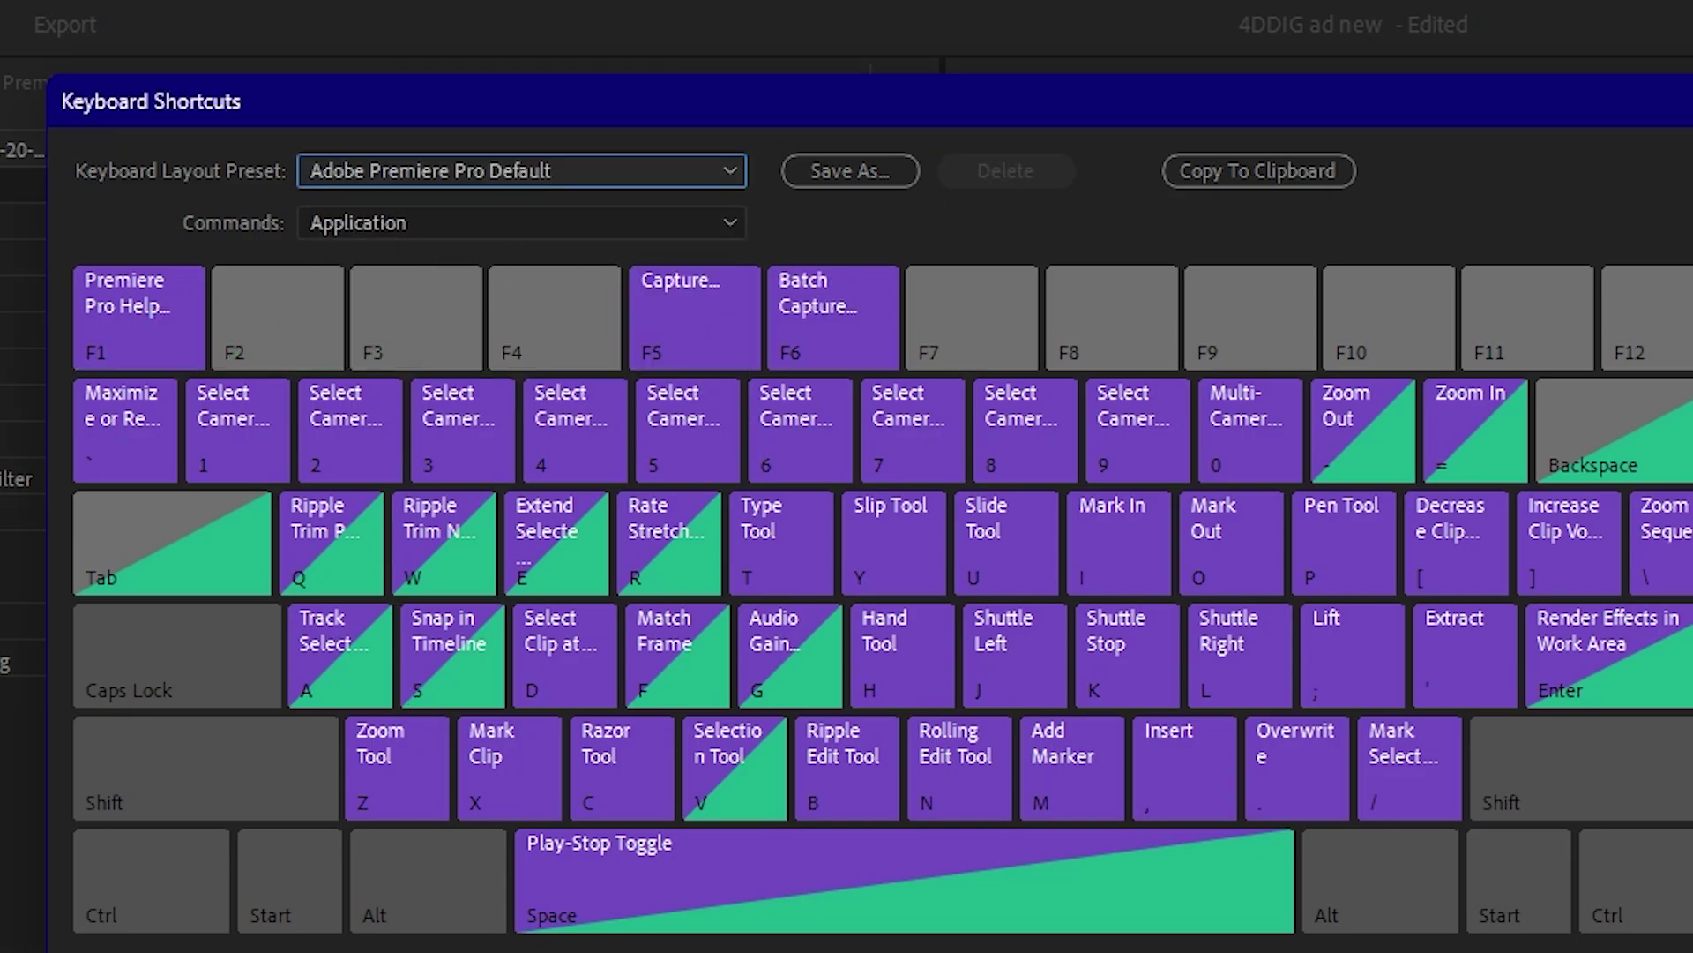
Try splitting the first V1 video clip at the 00;00;15;24 playhead, and undo the cut.
key(ctrl+alt)
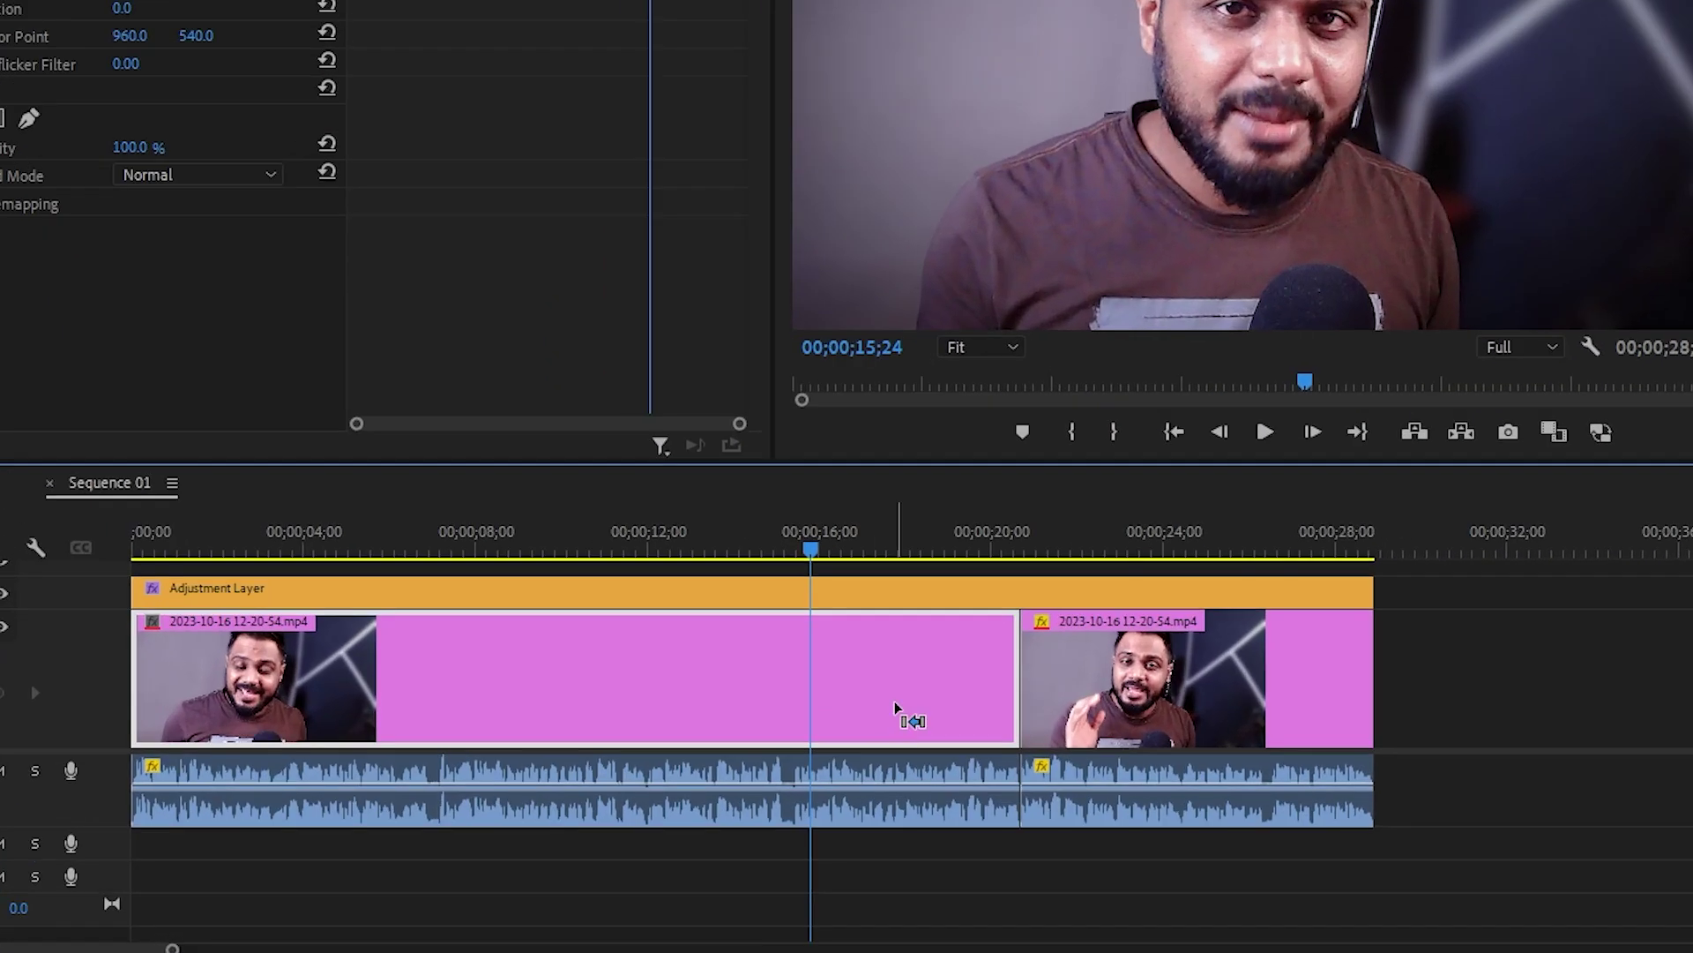
key(ctrl+b)
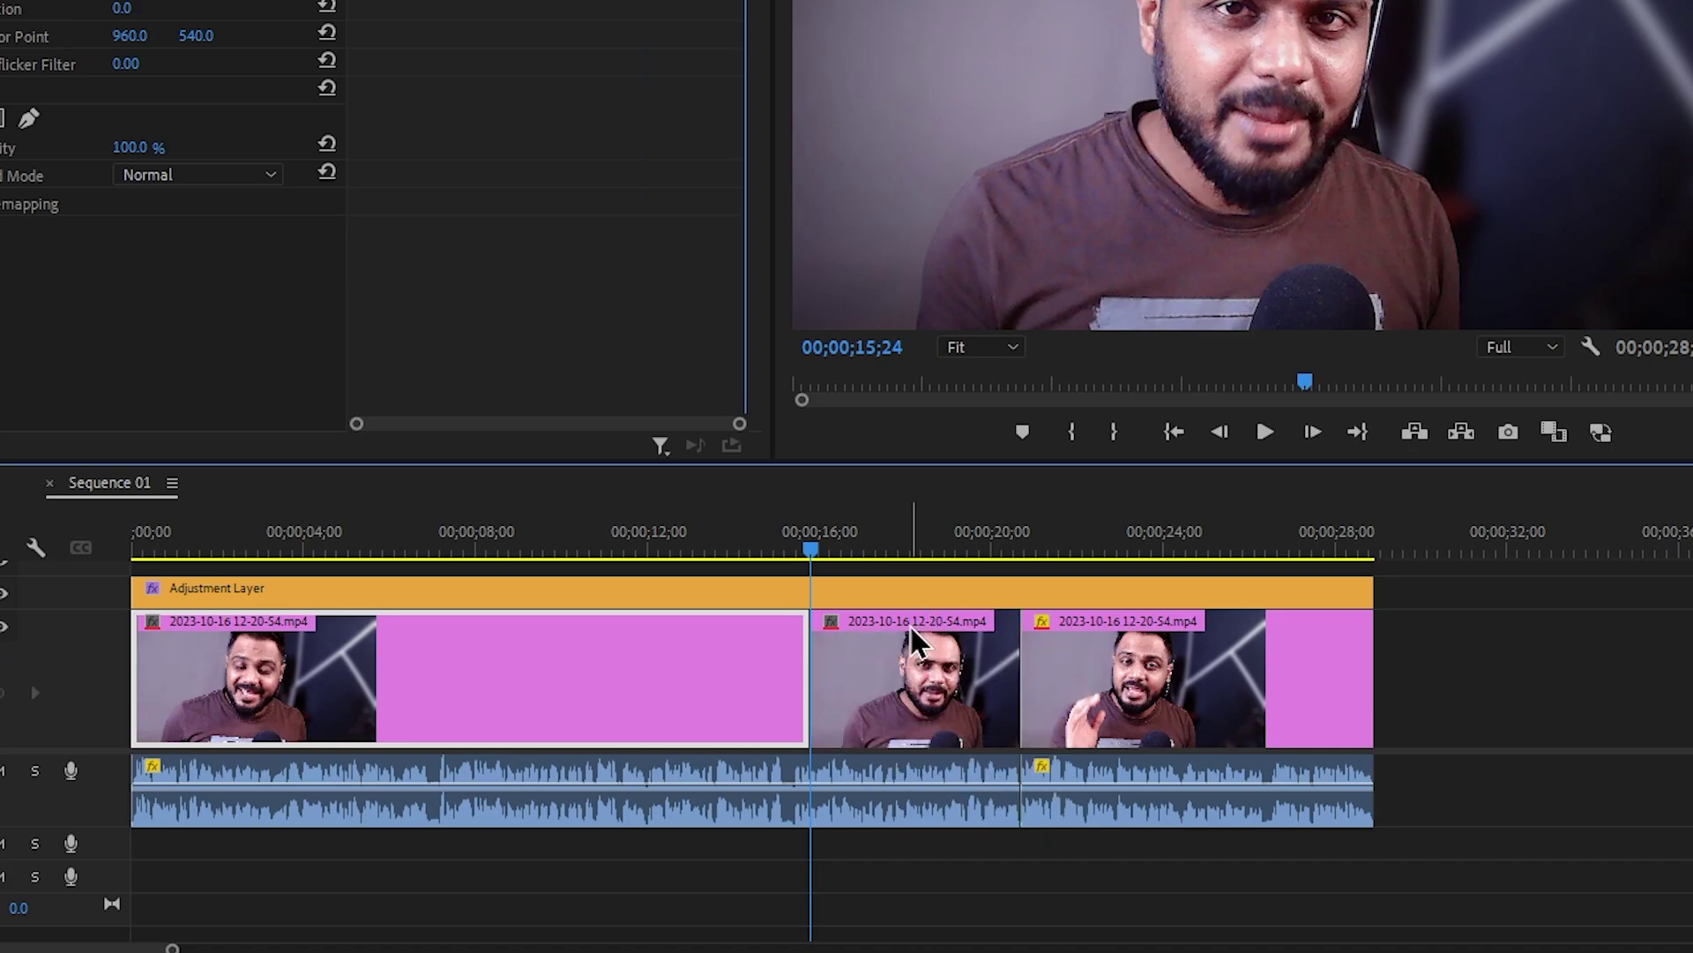
key(ctrl+z)
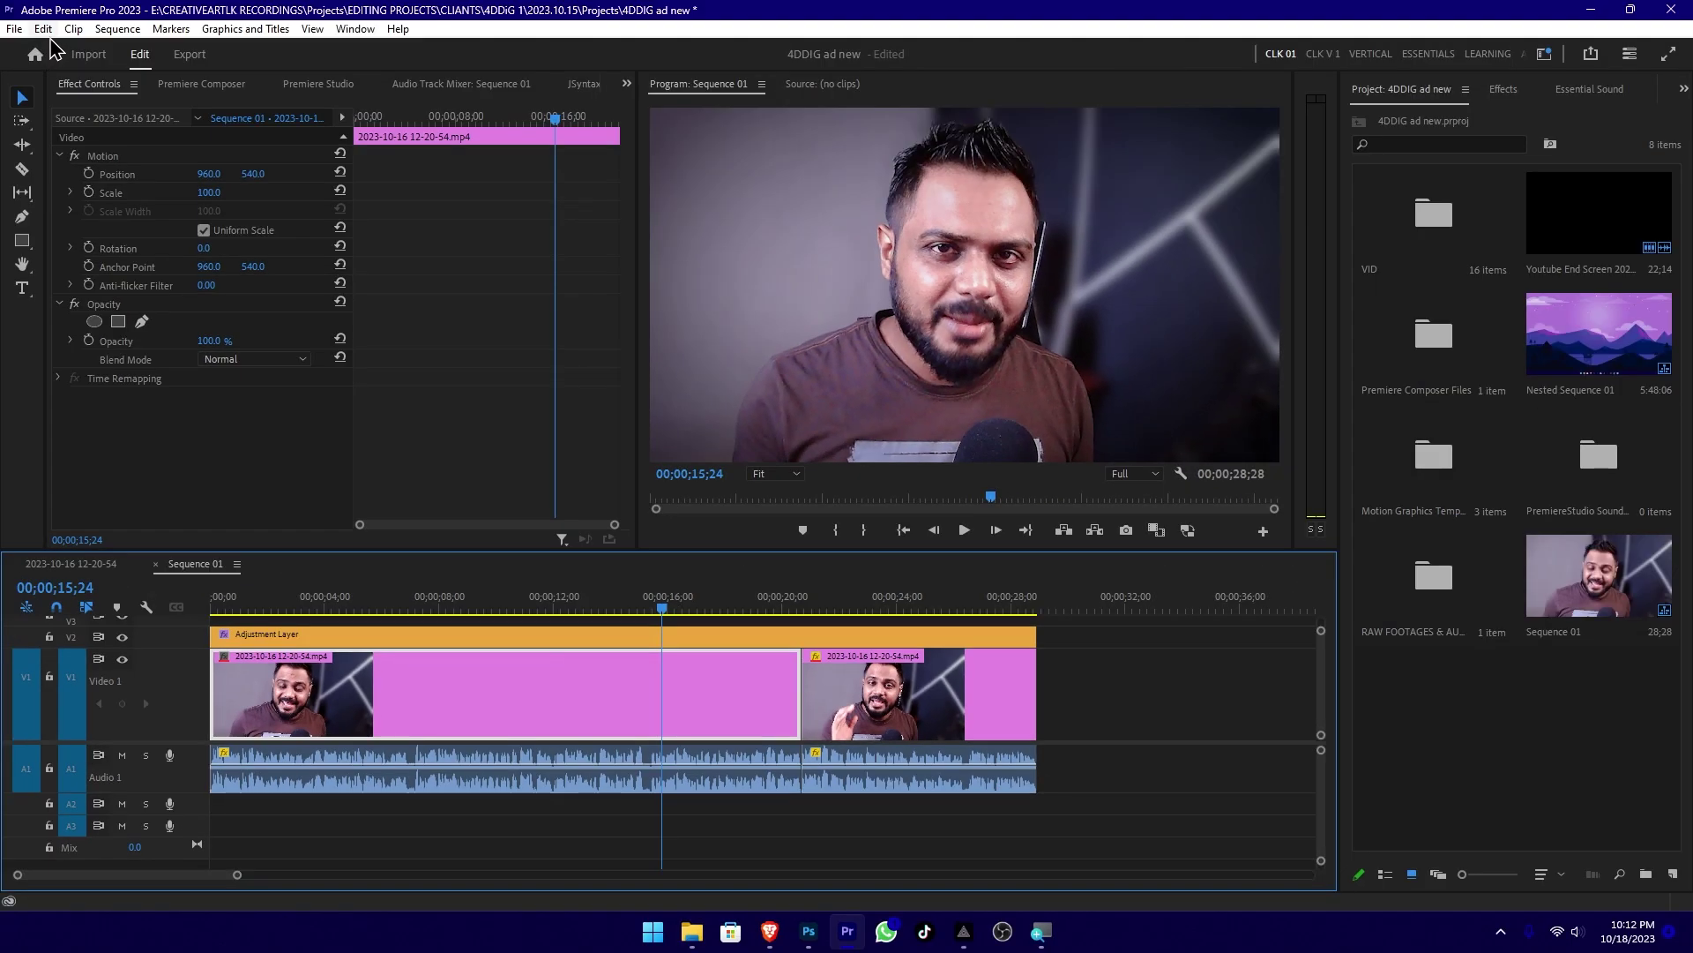
Add Ctrl+B as a second keyboard shortcut for the Add Edit command, check the Ctrl combinations and save the shortcut settings.
click(60, 28)
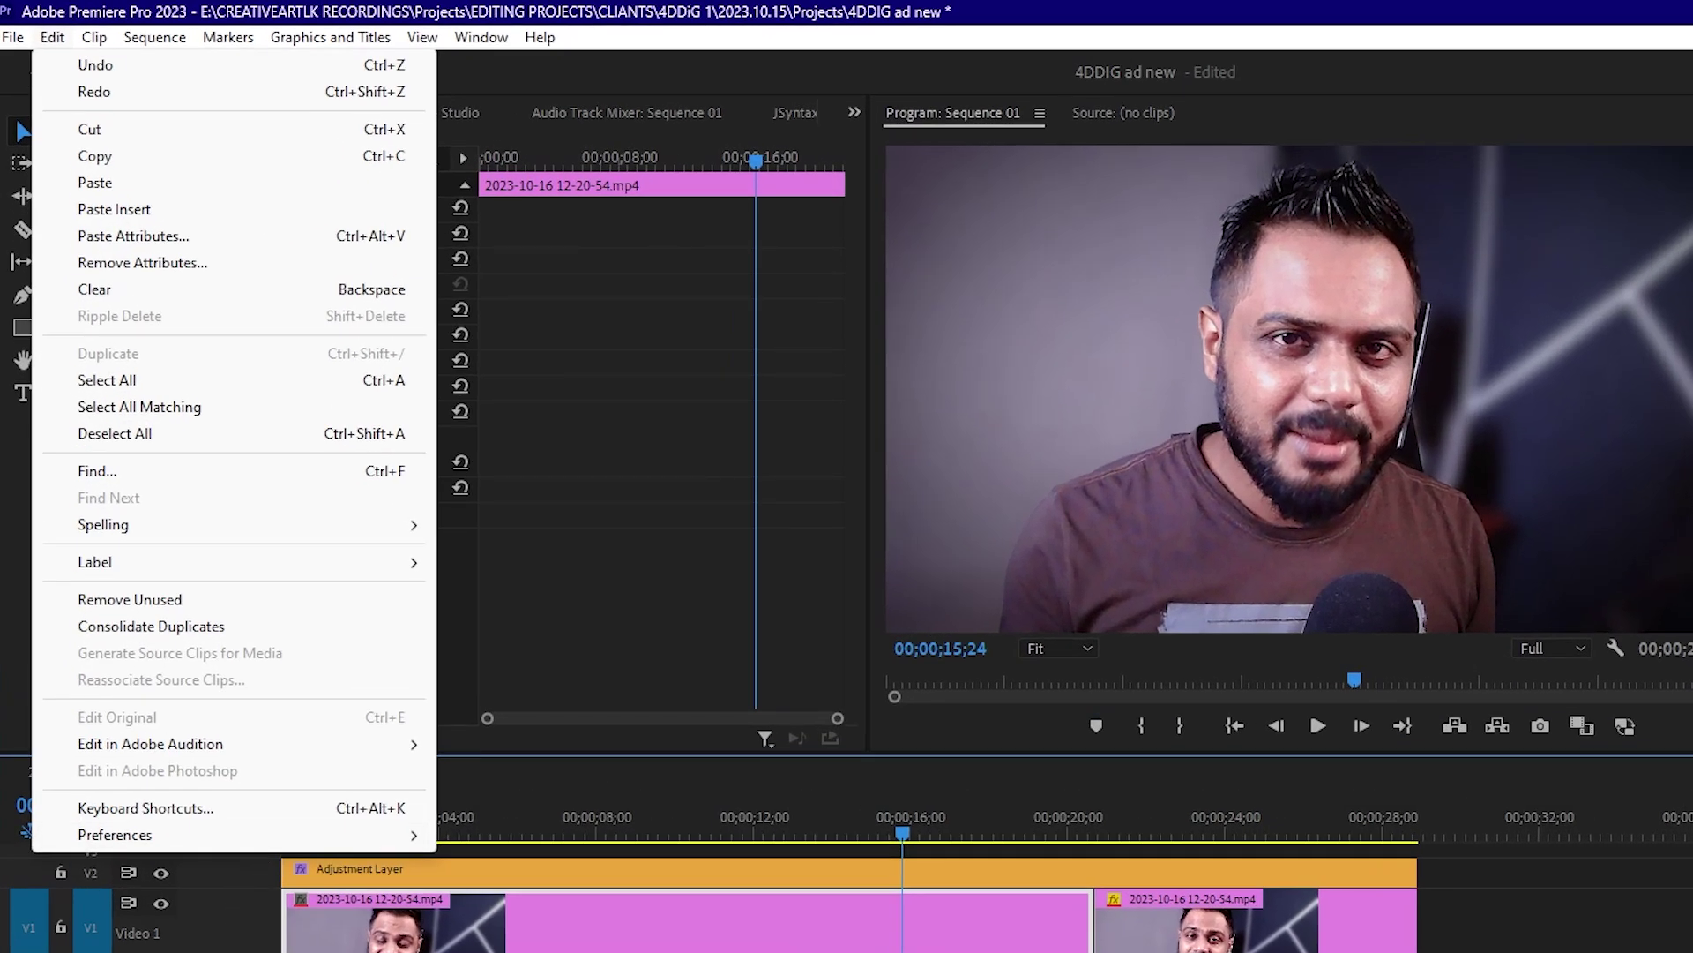
click(414, 809)
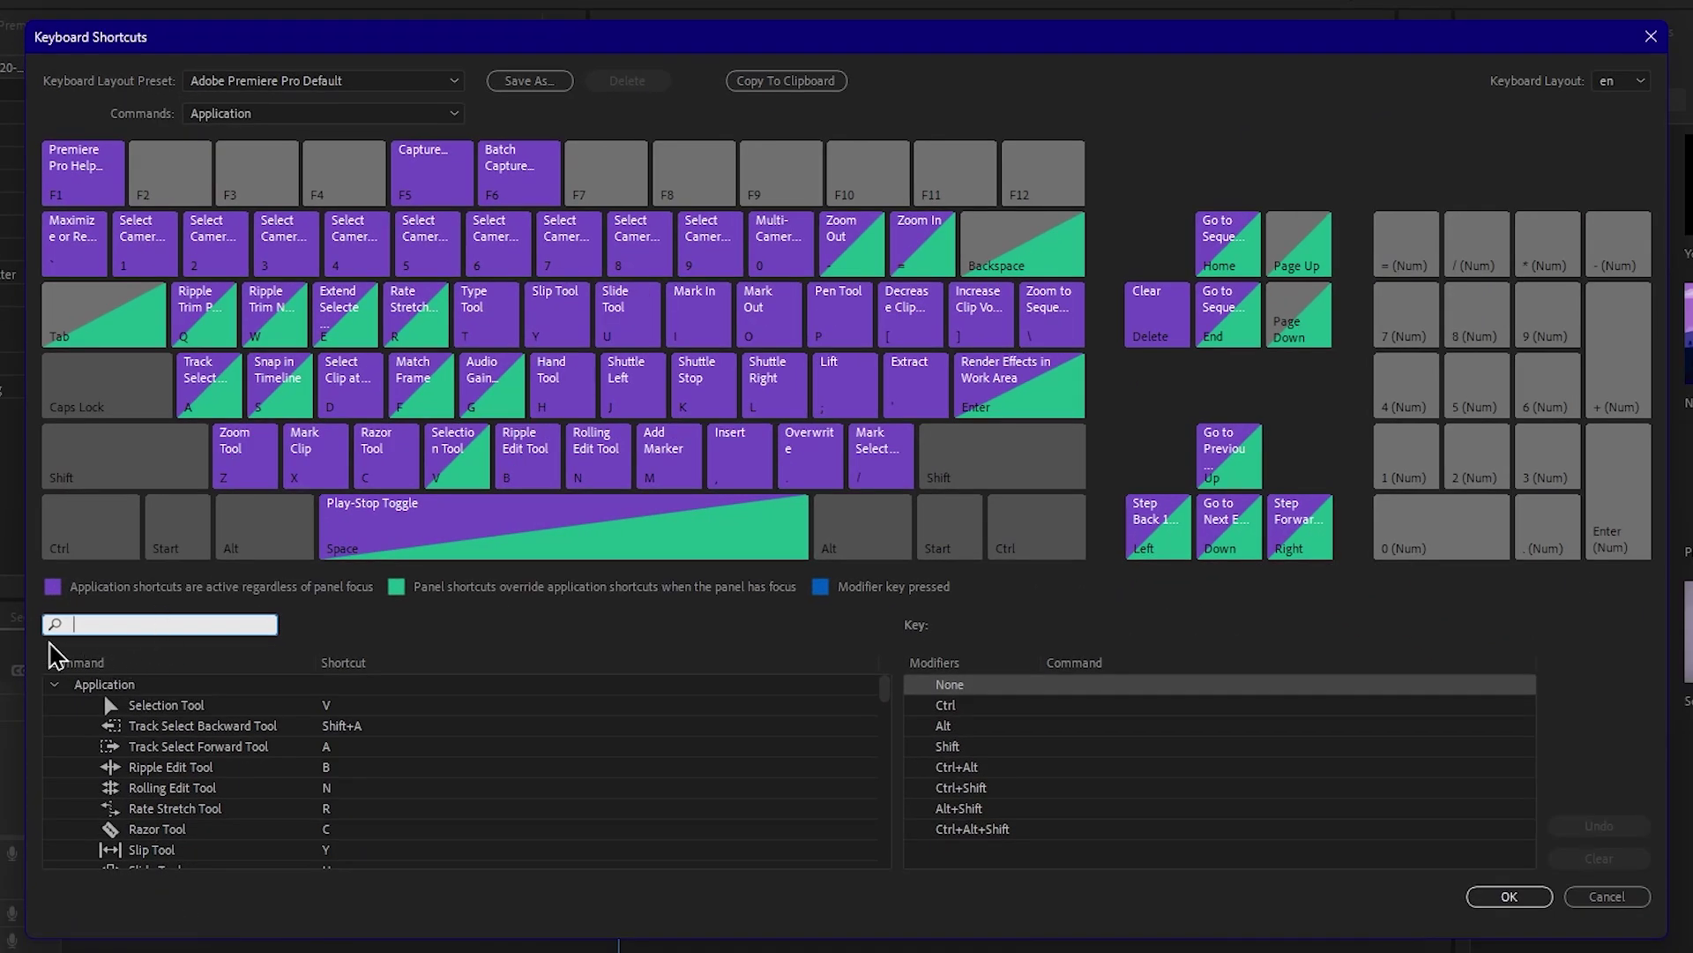
text(add edi)
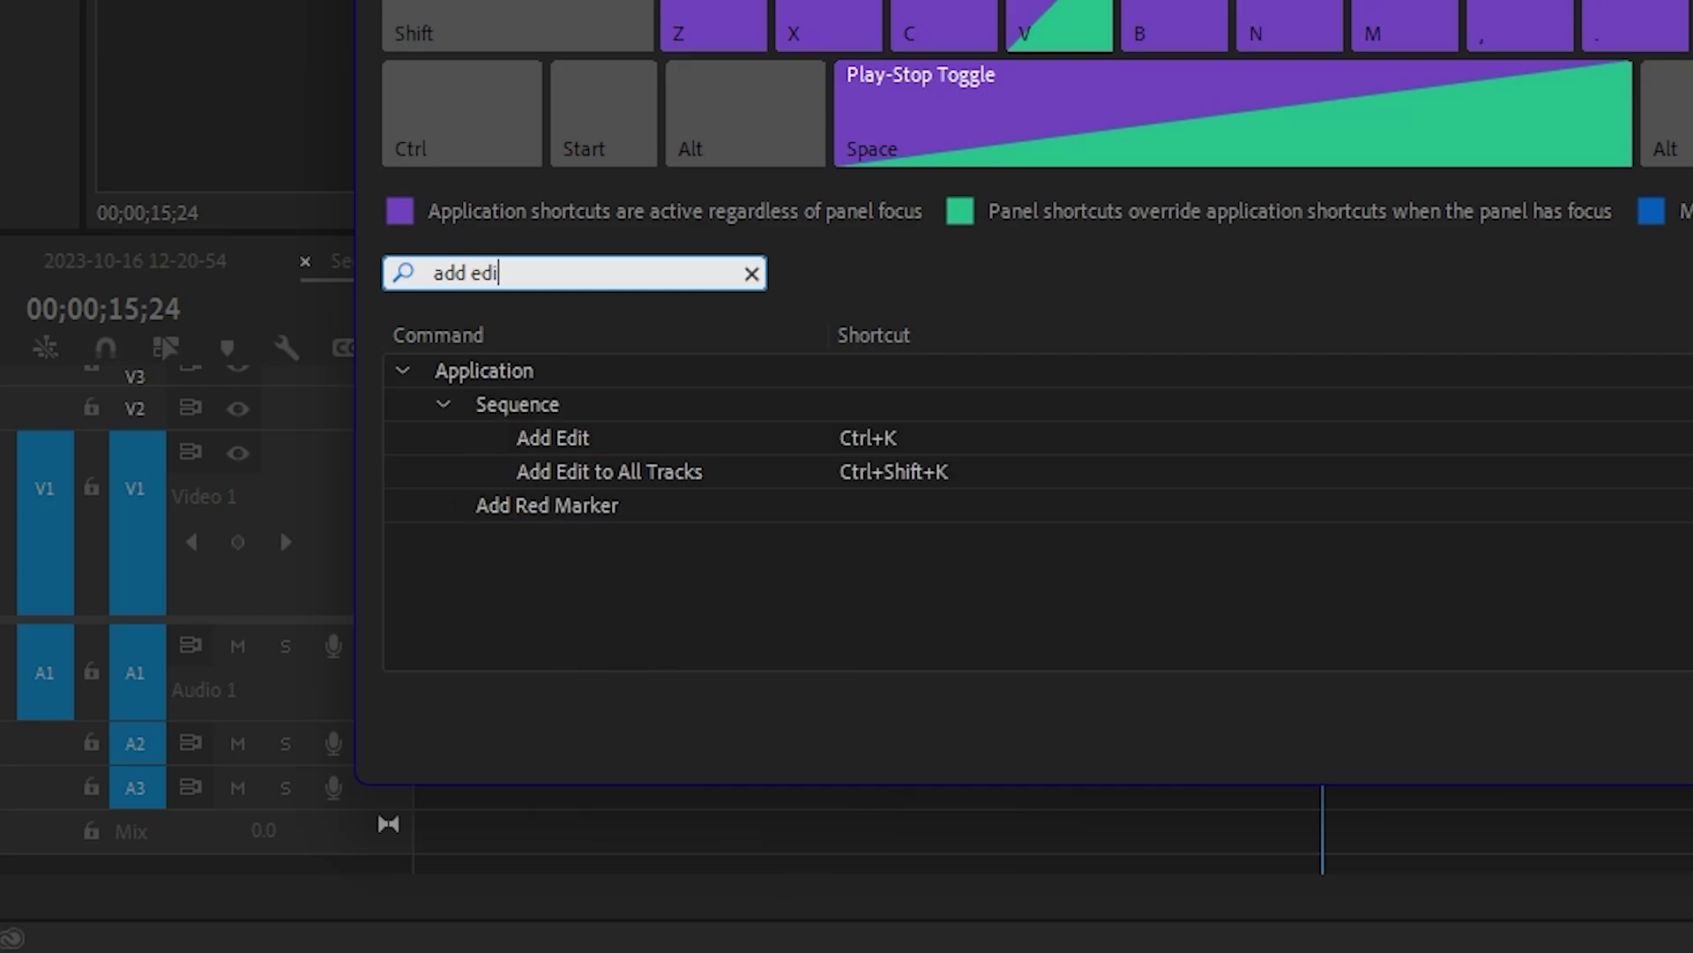
text(t)
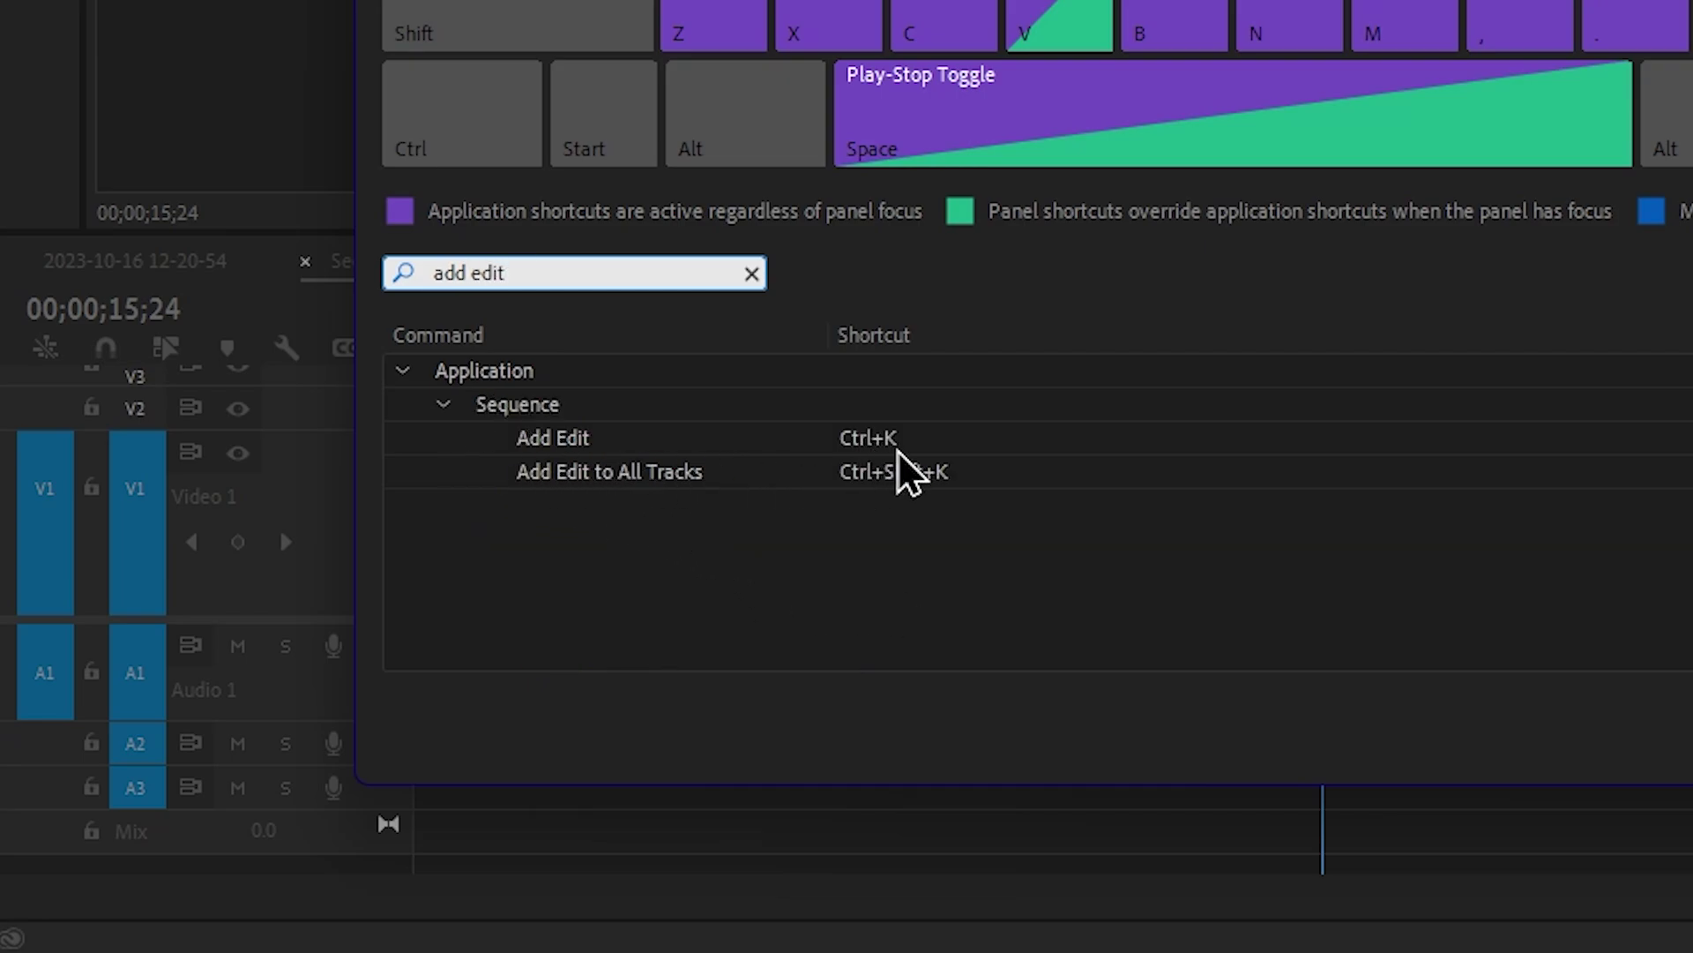
click(951, 441)
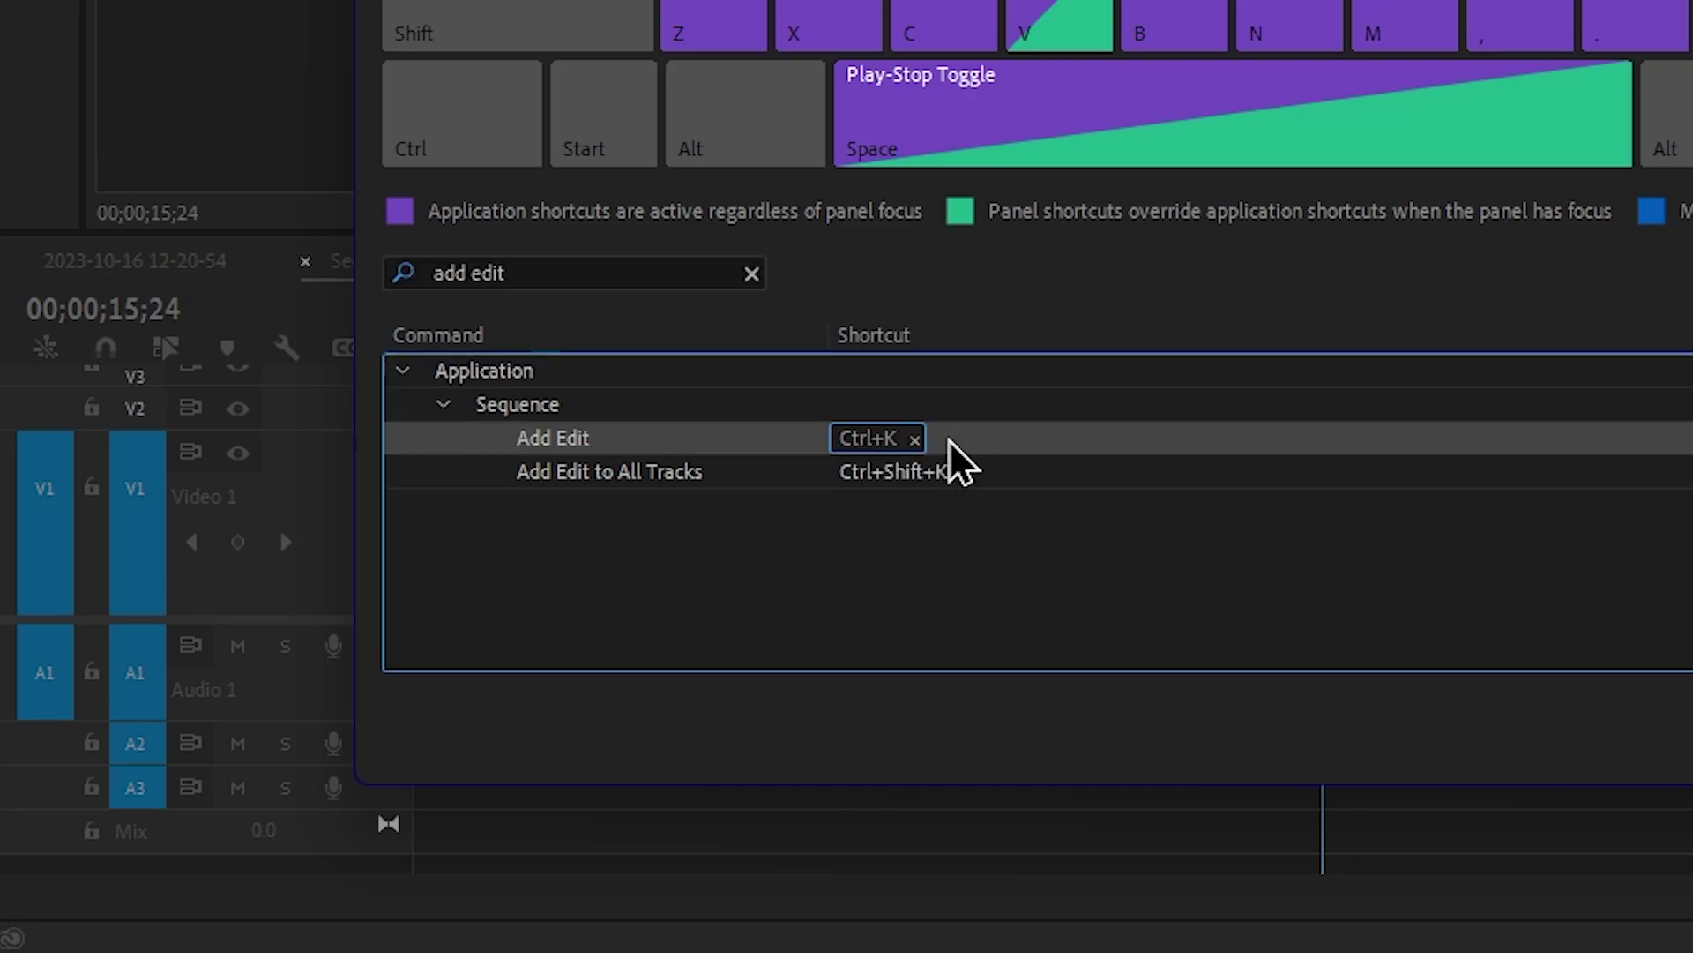
click(963, 438)
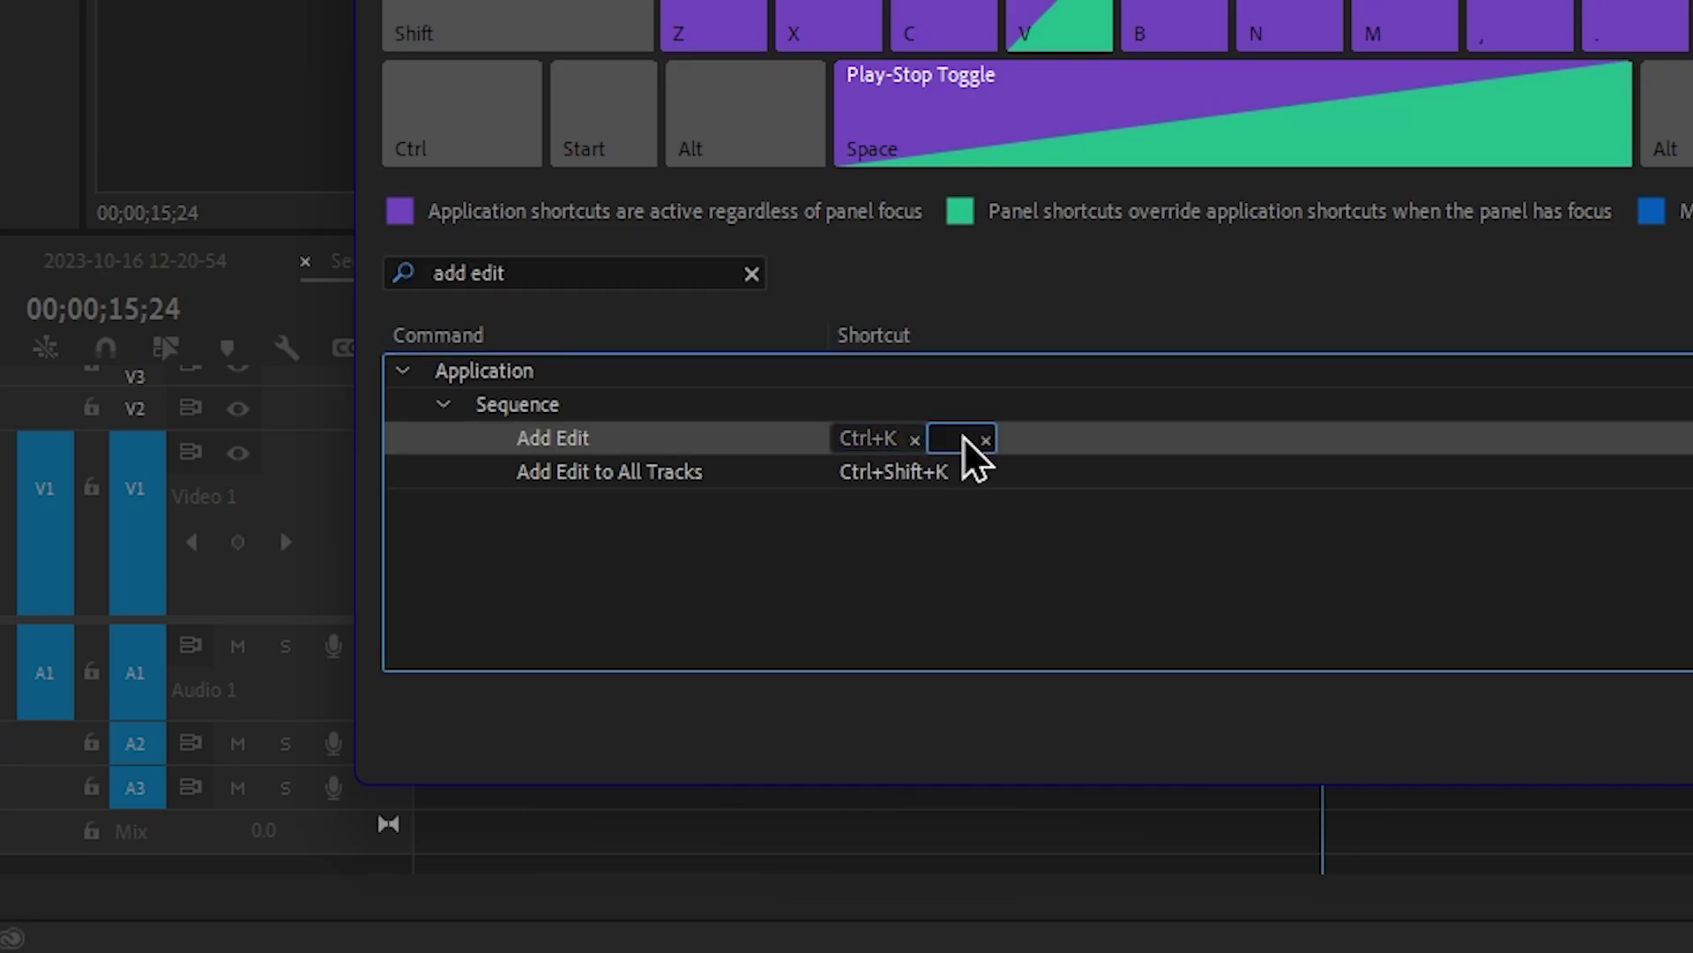
key(ctrl+b)
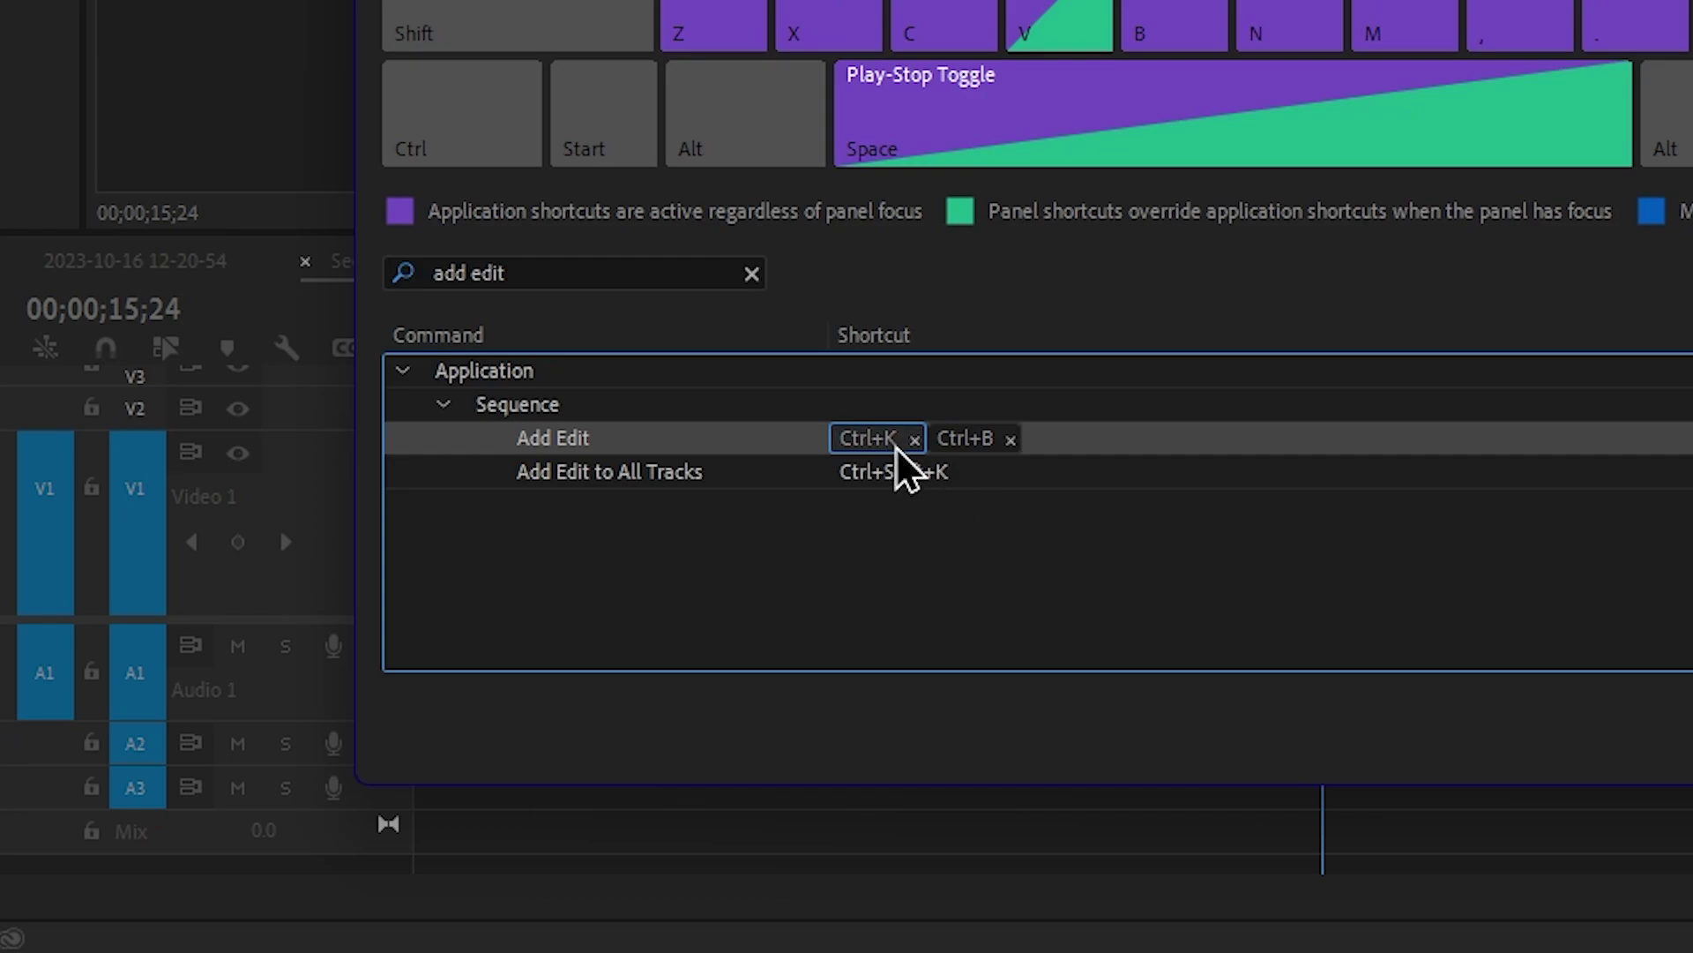
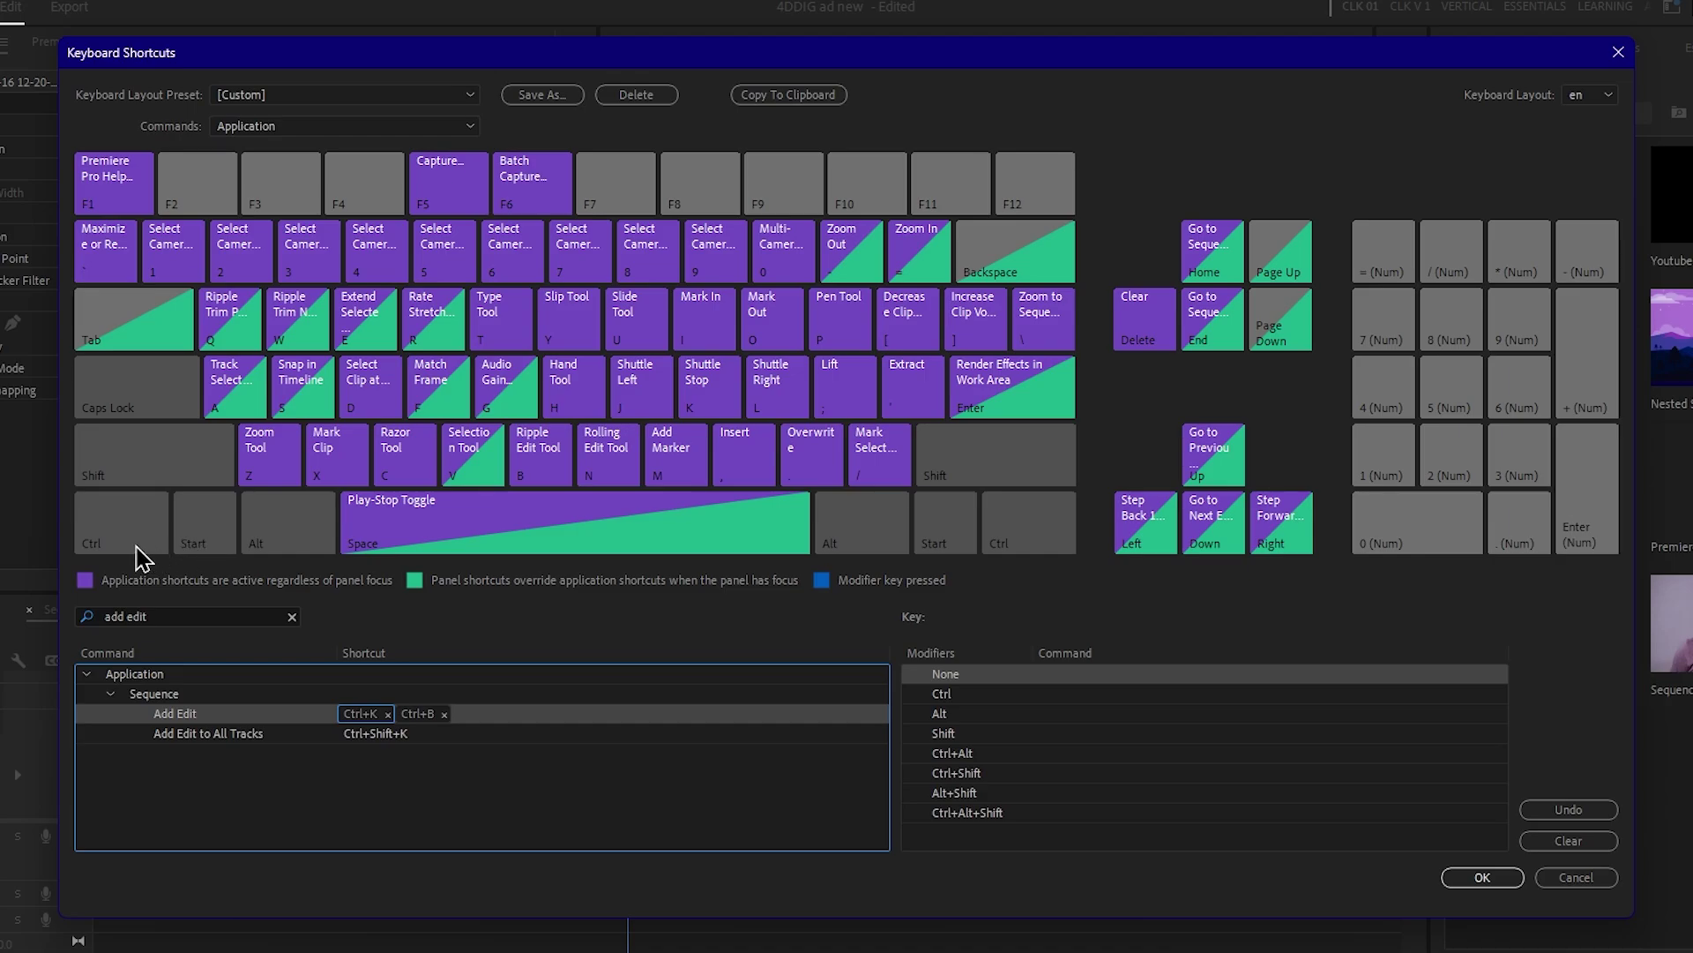
click(141, 547)
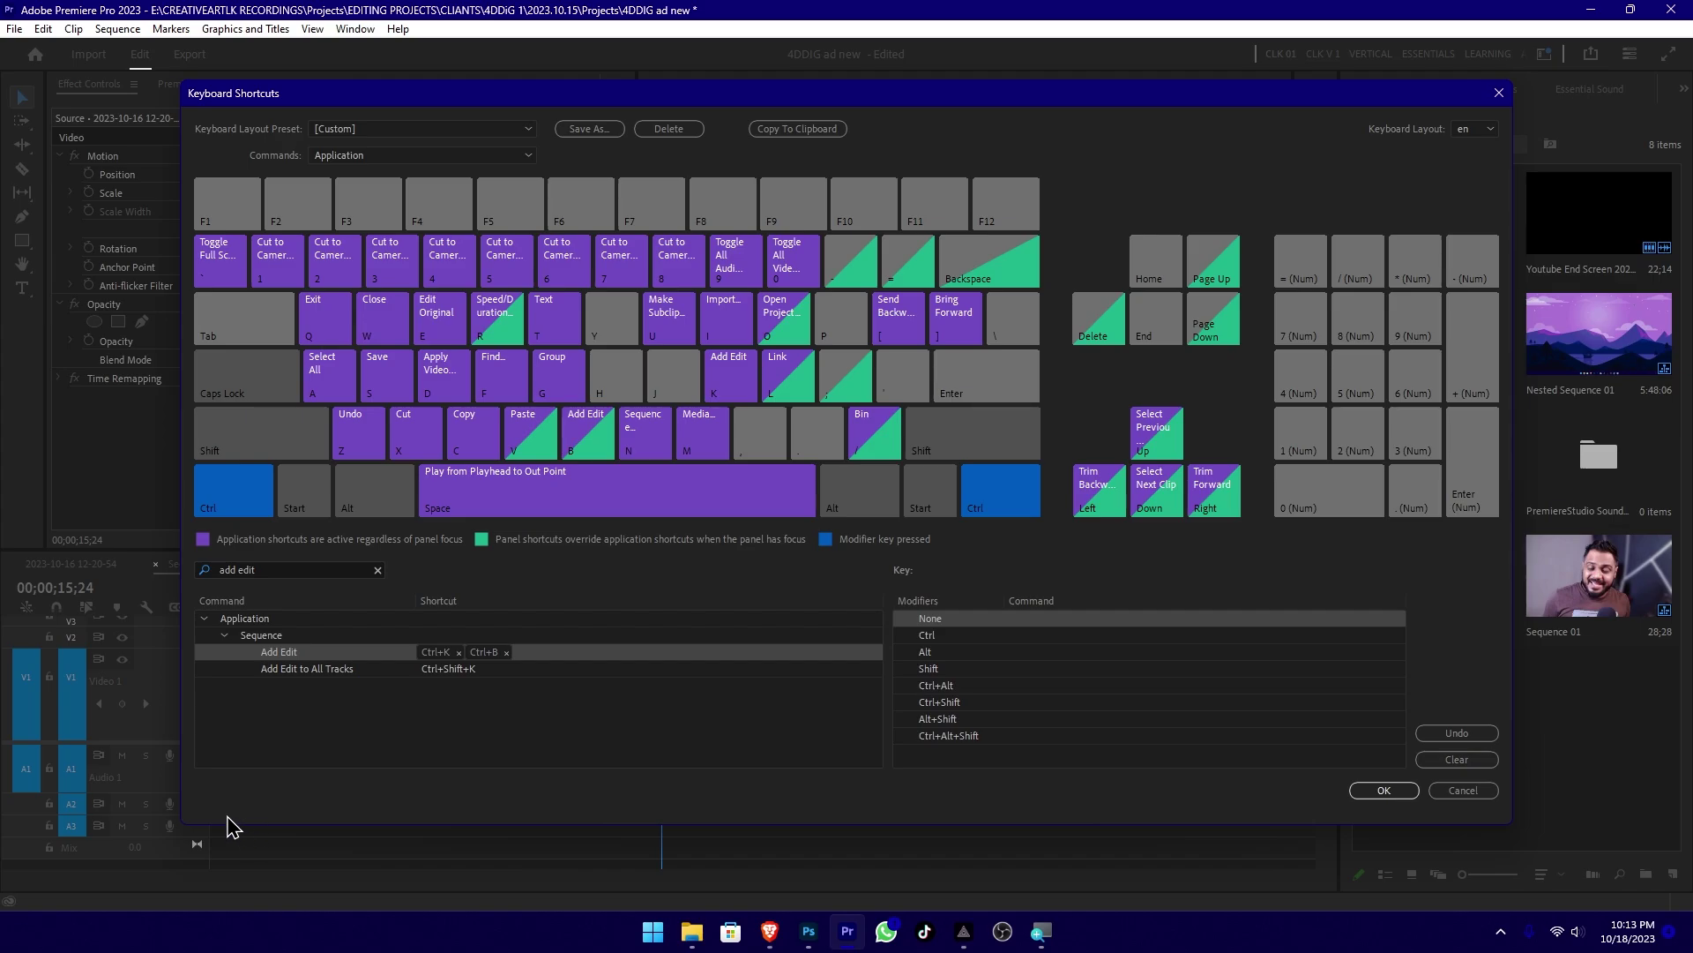
key(Return)
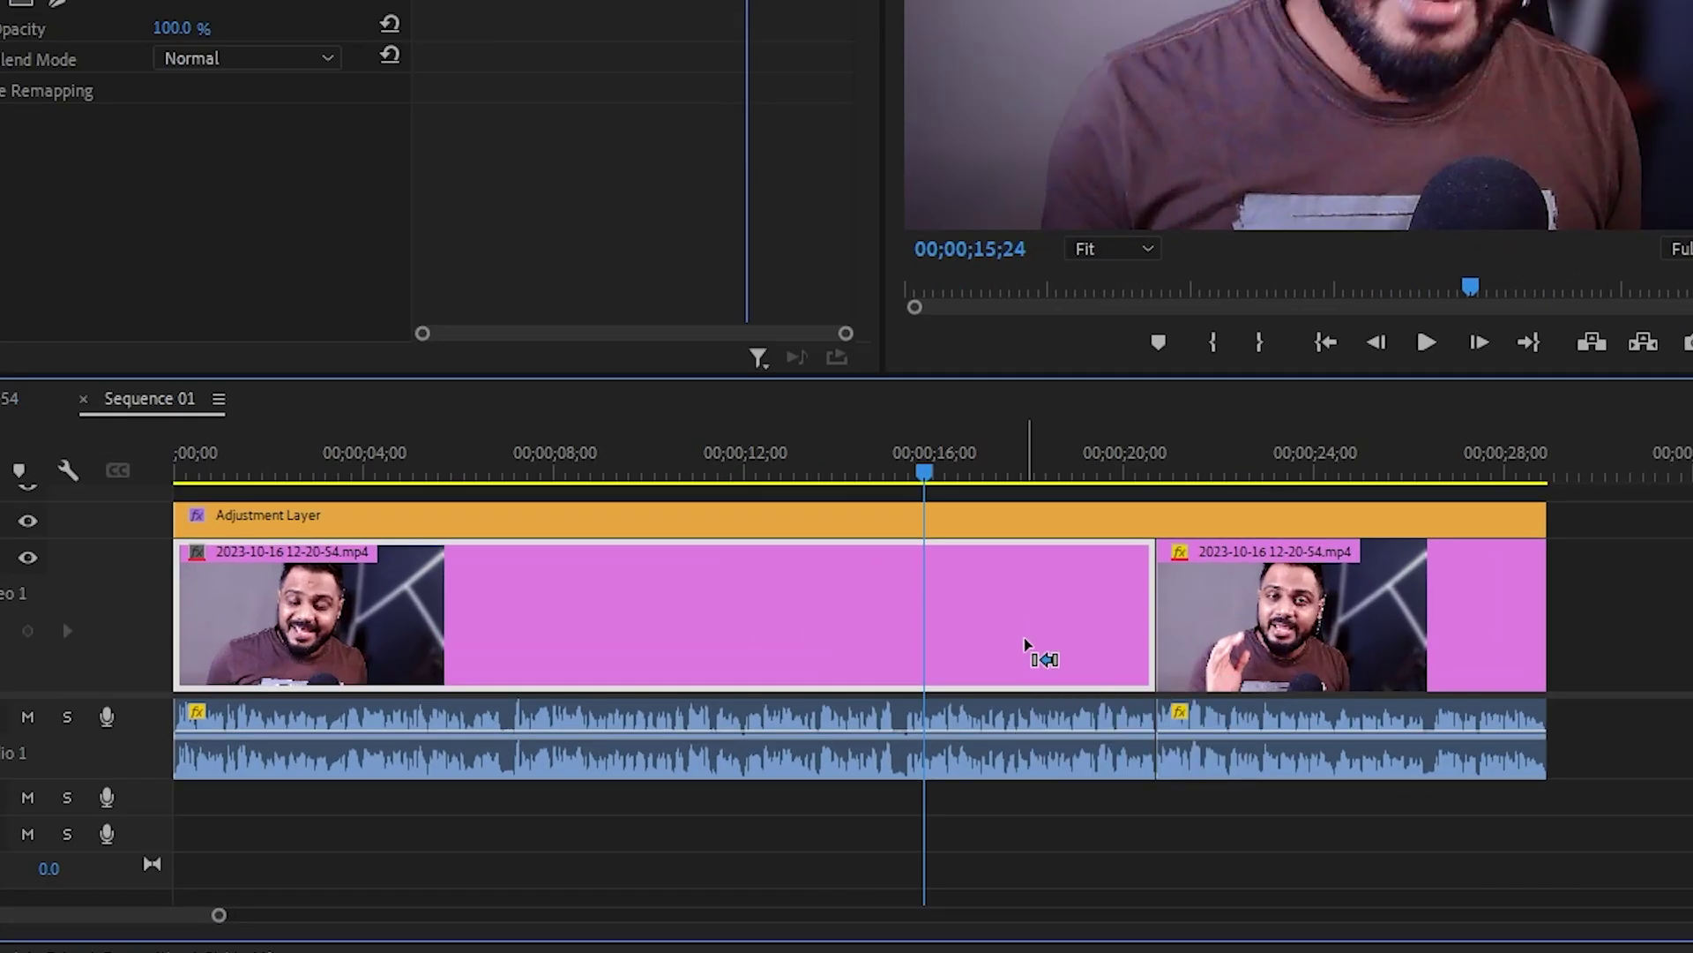
Try Add Edit on the first V1 clip at 00;00;15;24 and on the second clip at 00;00;22;24.
key(ctrl+k)
click(1230, 648)
click(1256, 468)
key(ctrl+k)
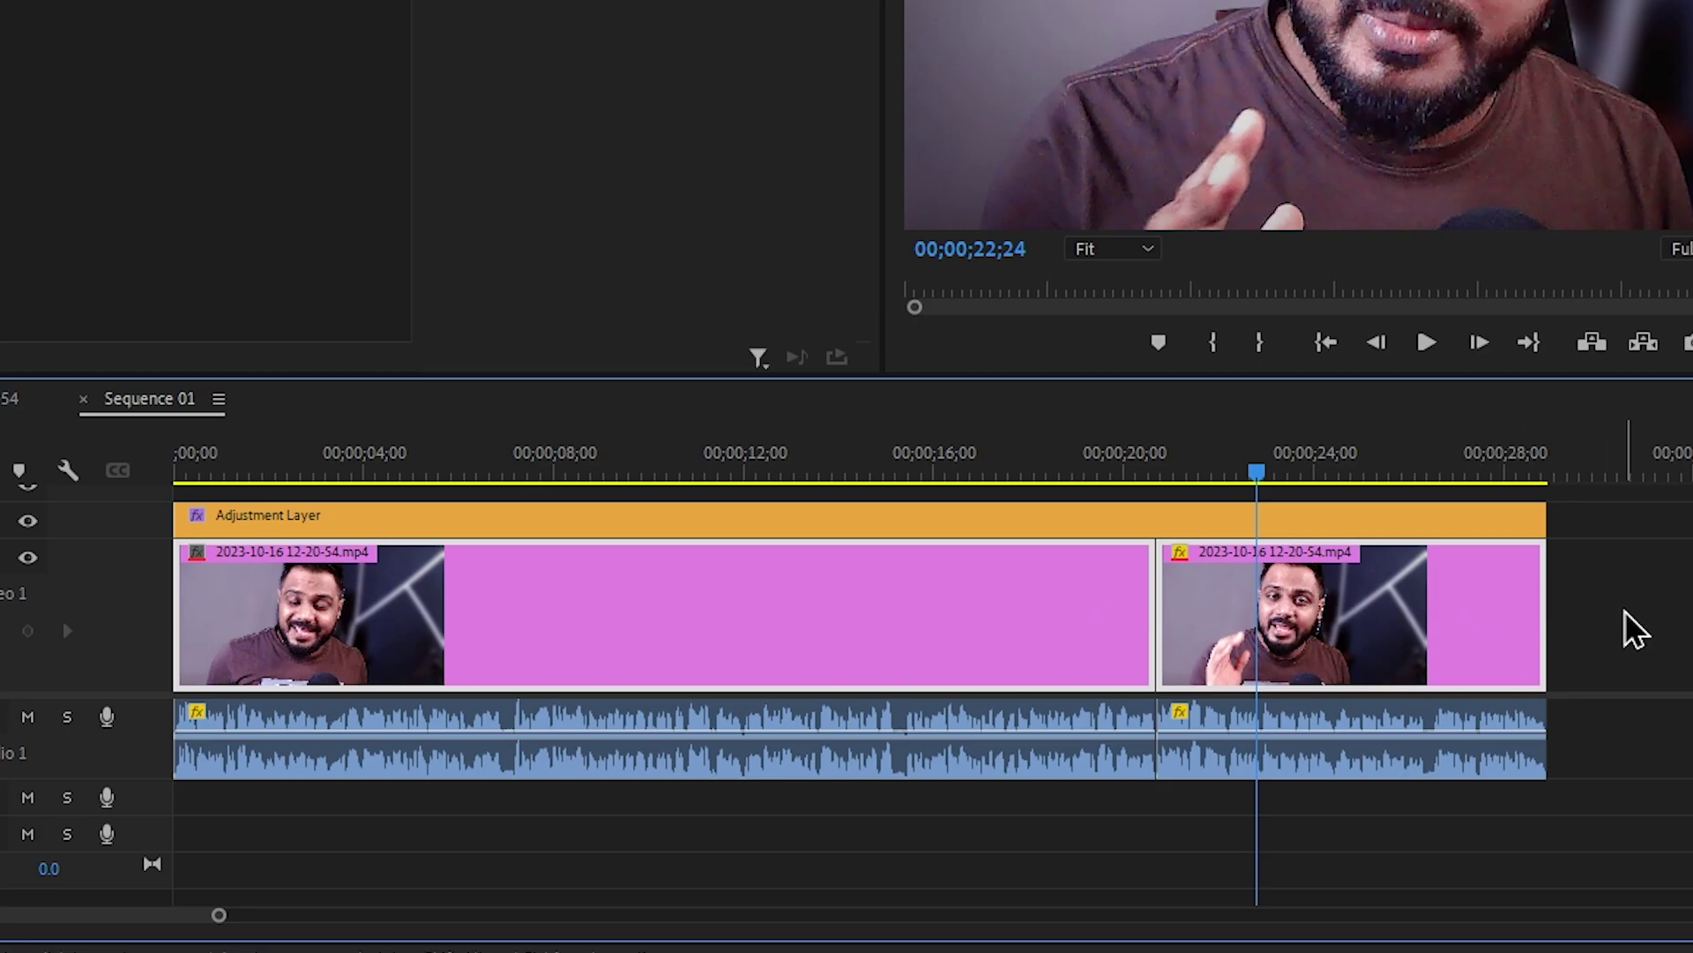
Nest the adjustment layer and both V1 video clips into one sequence with the default name, and undo the nesting.
drag(1650, 620, 676, 520)
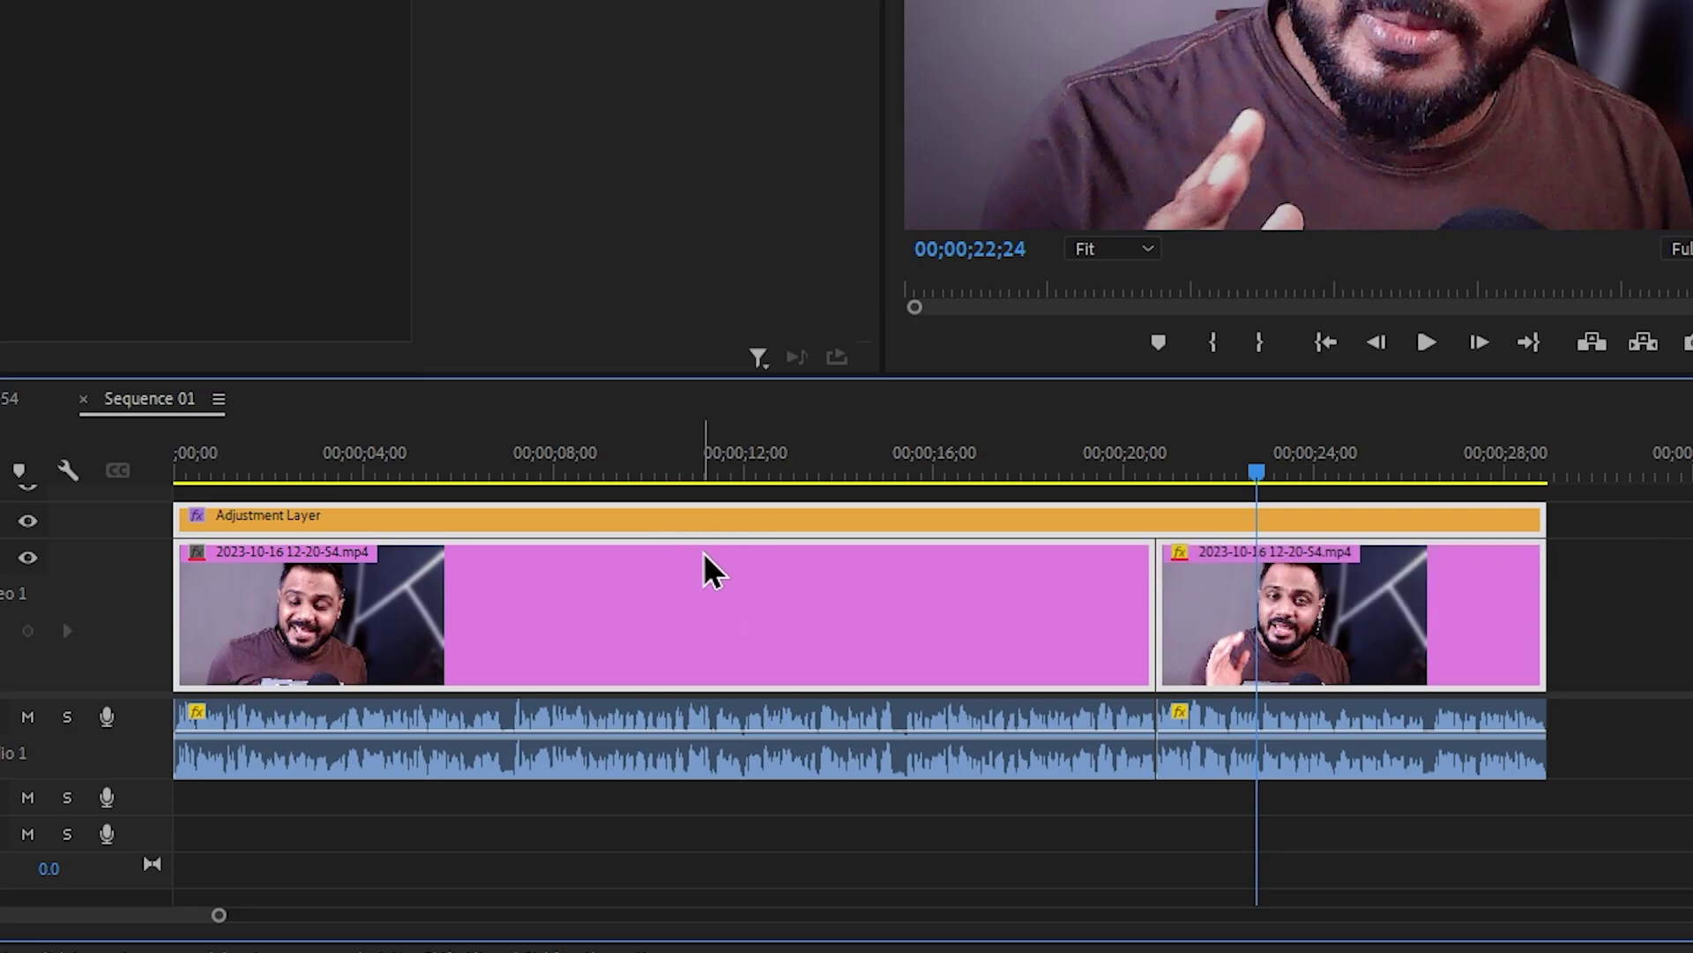
right_click(832, 635)
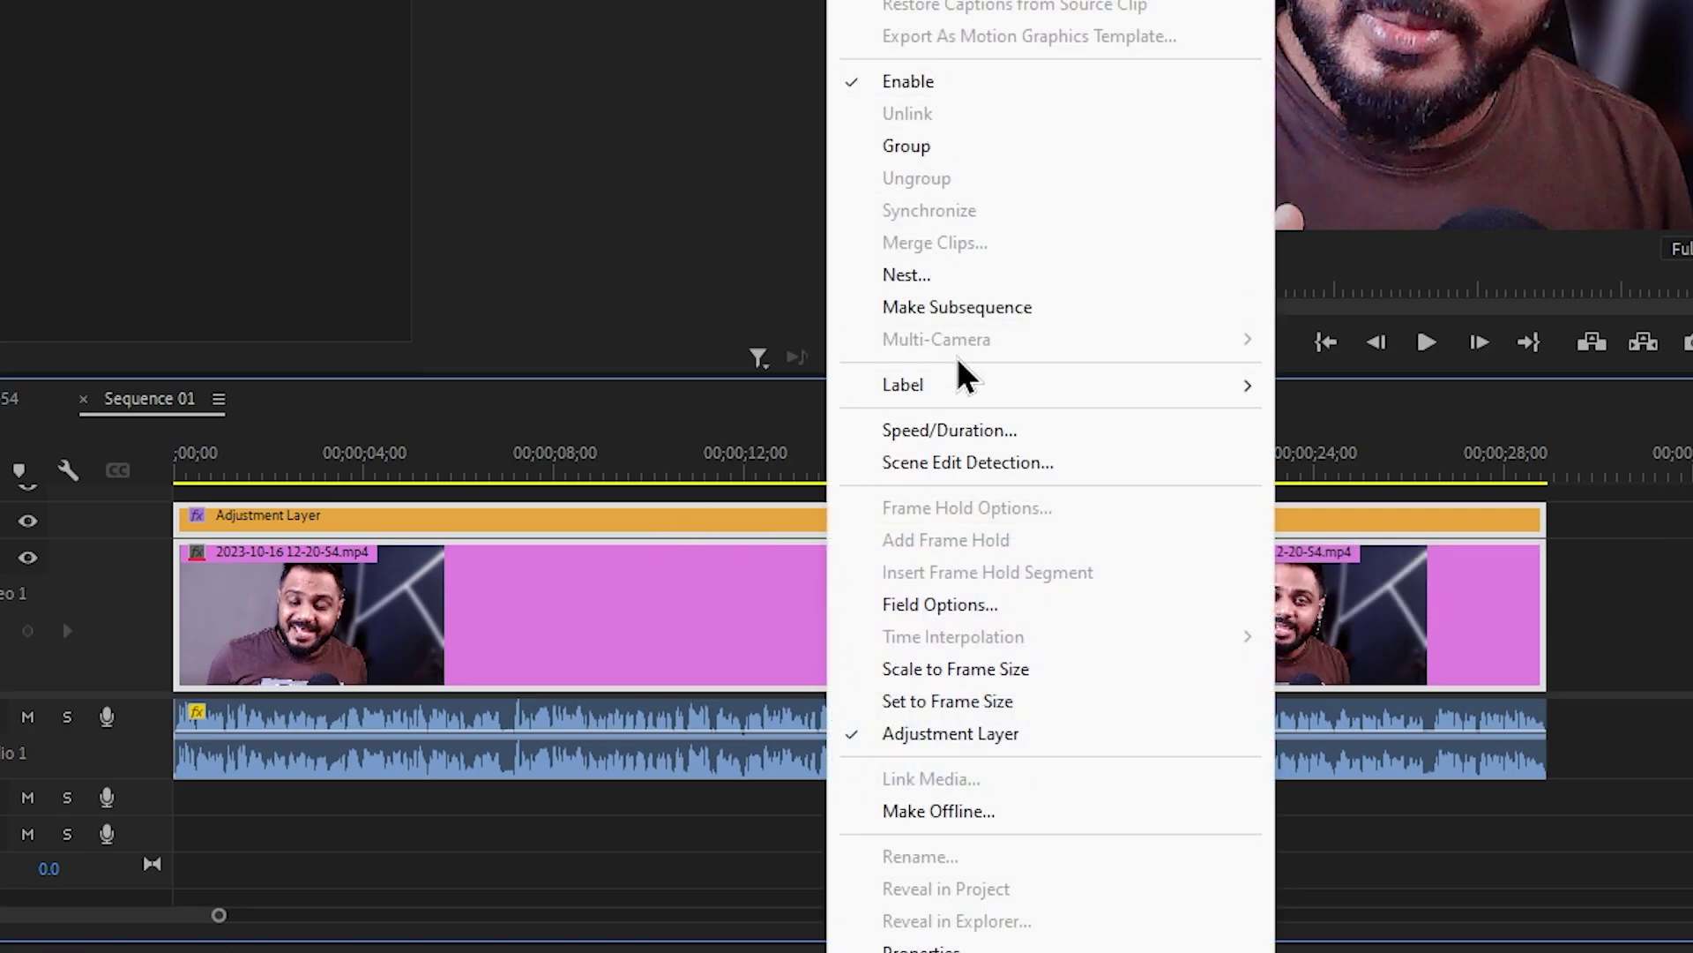
click(954, 279)
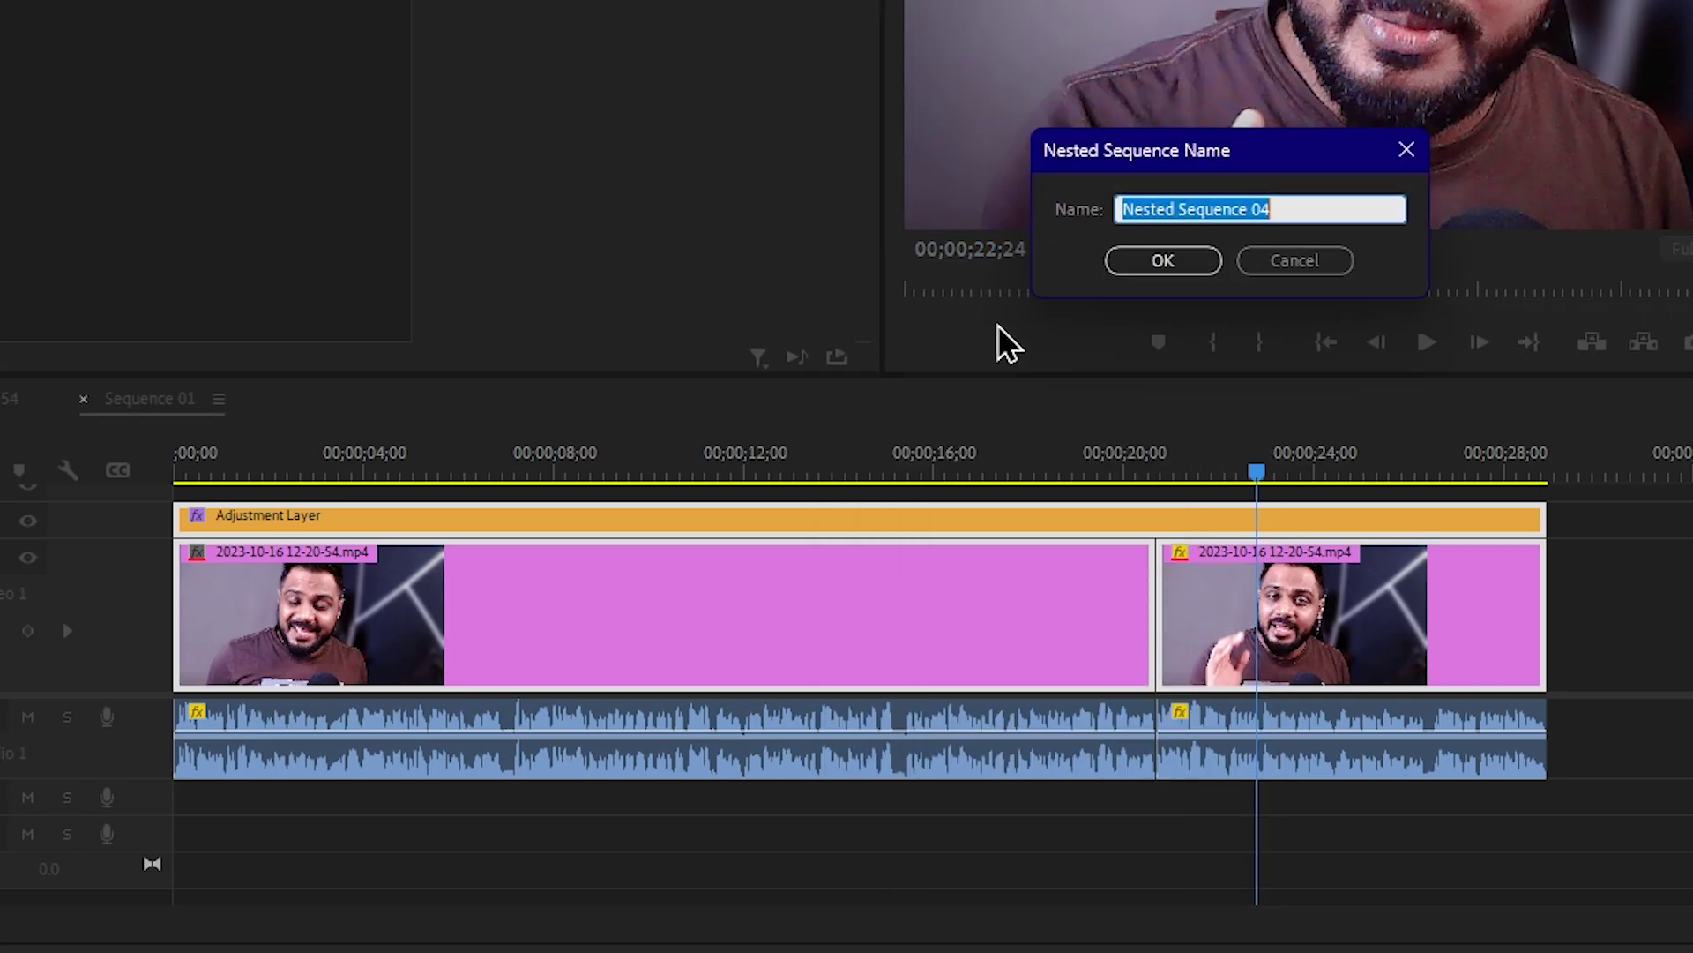
click(1163, 261)
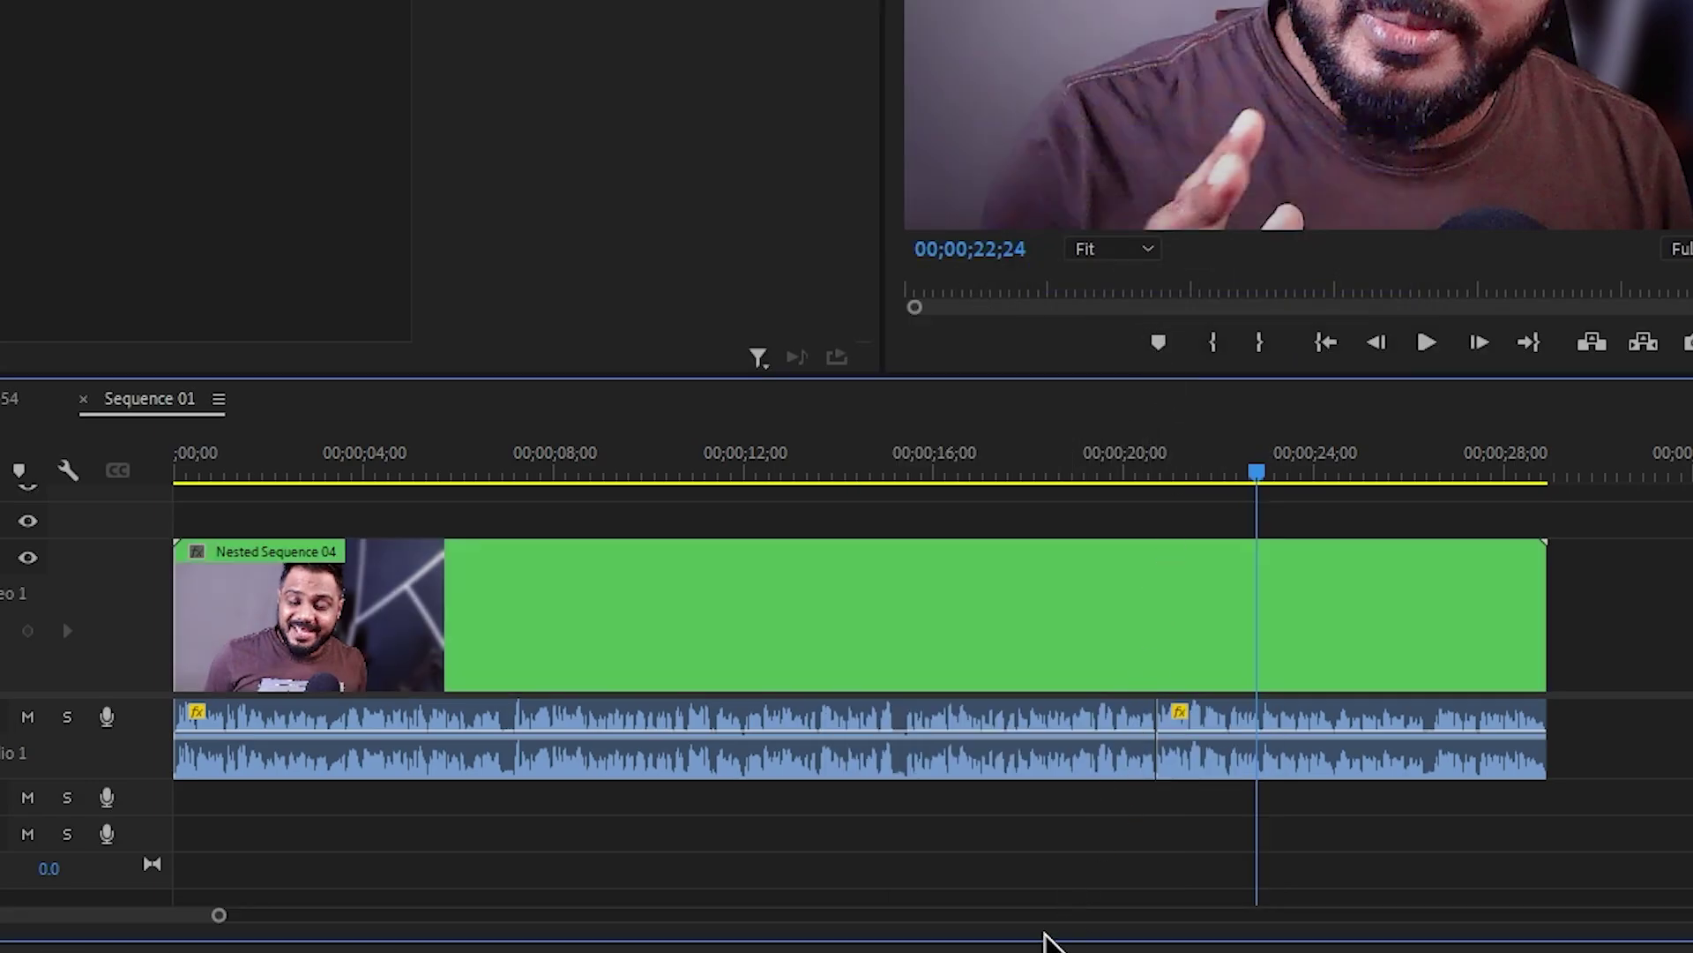
click(1319, 657)
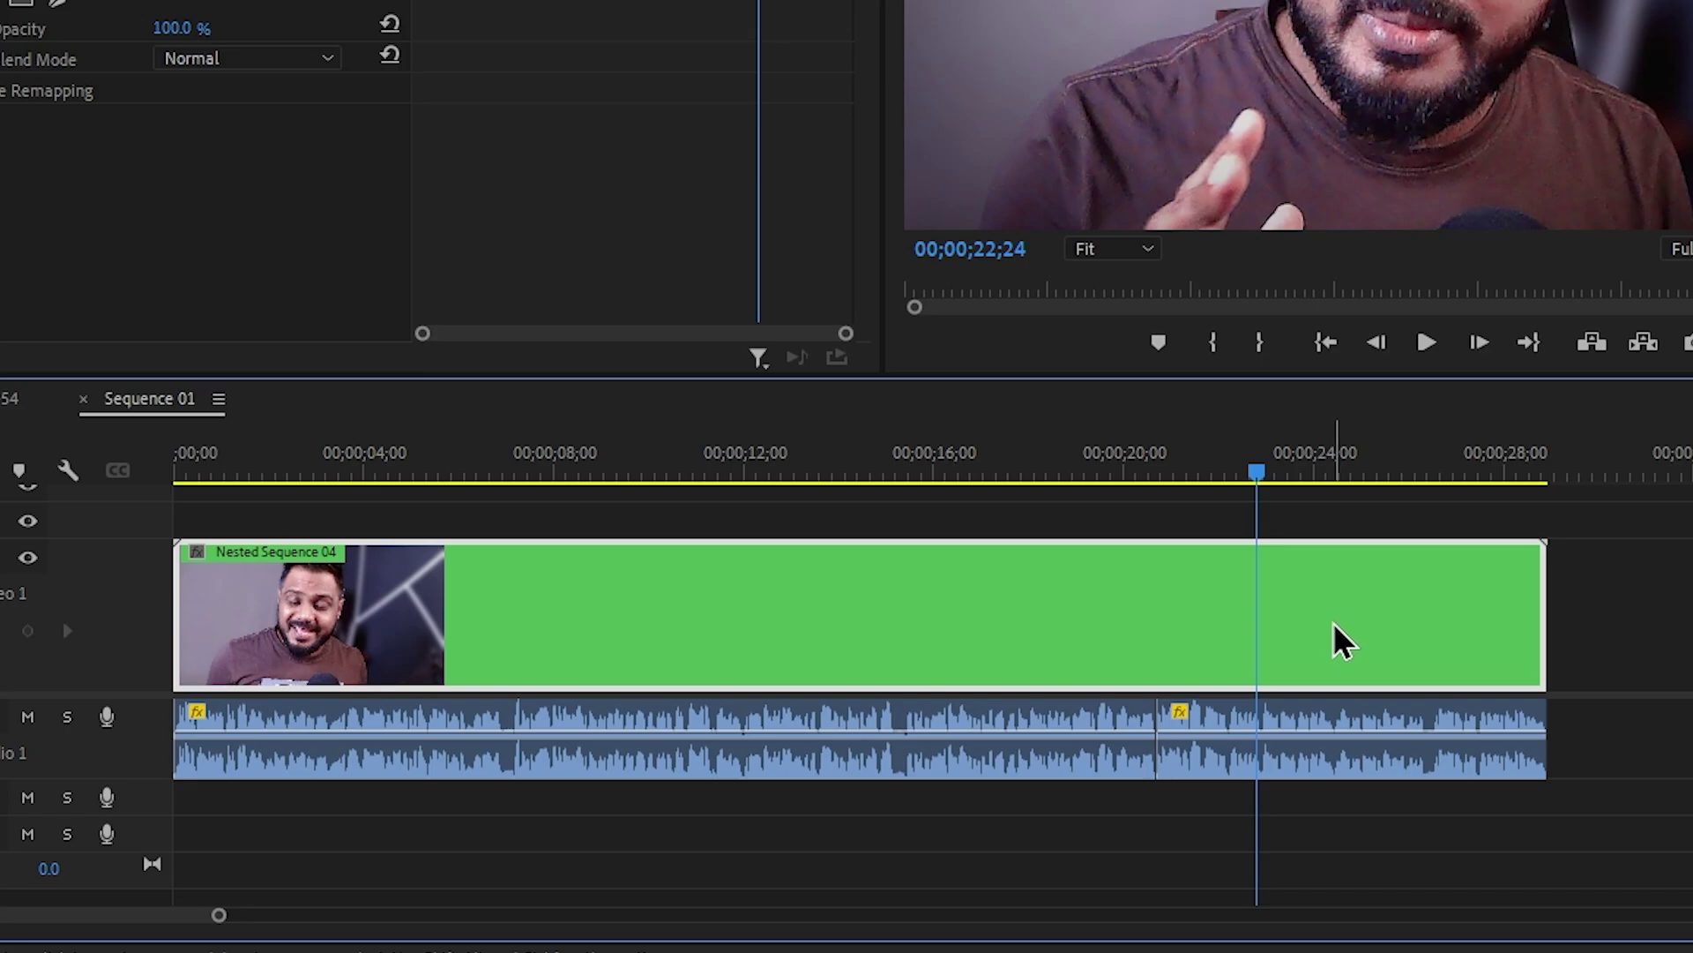
key(ctrl+z)
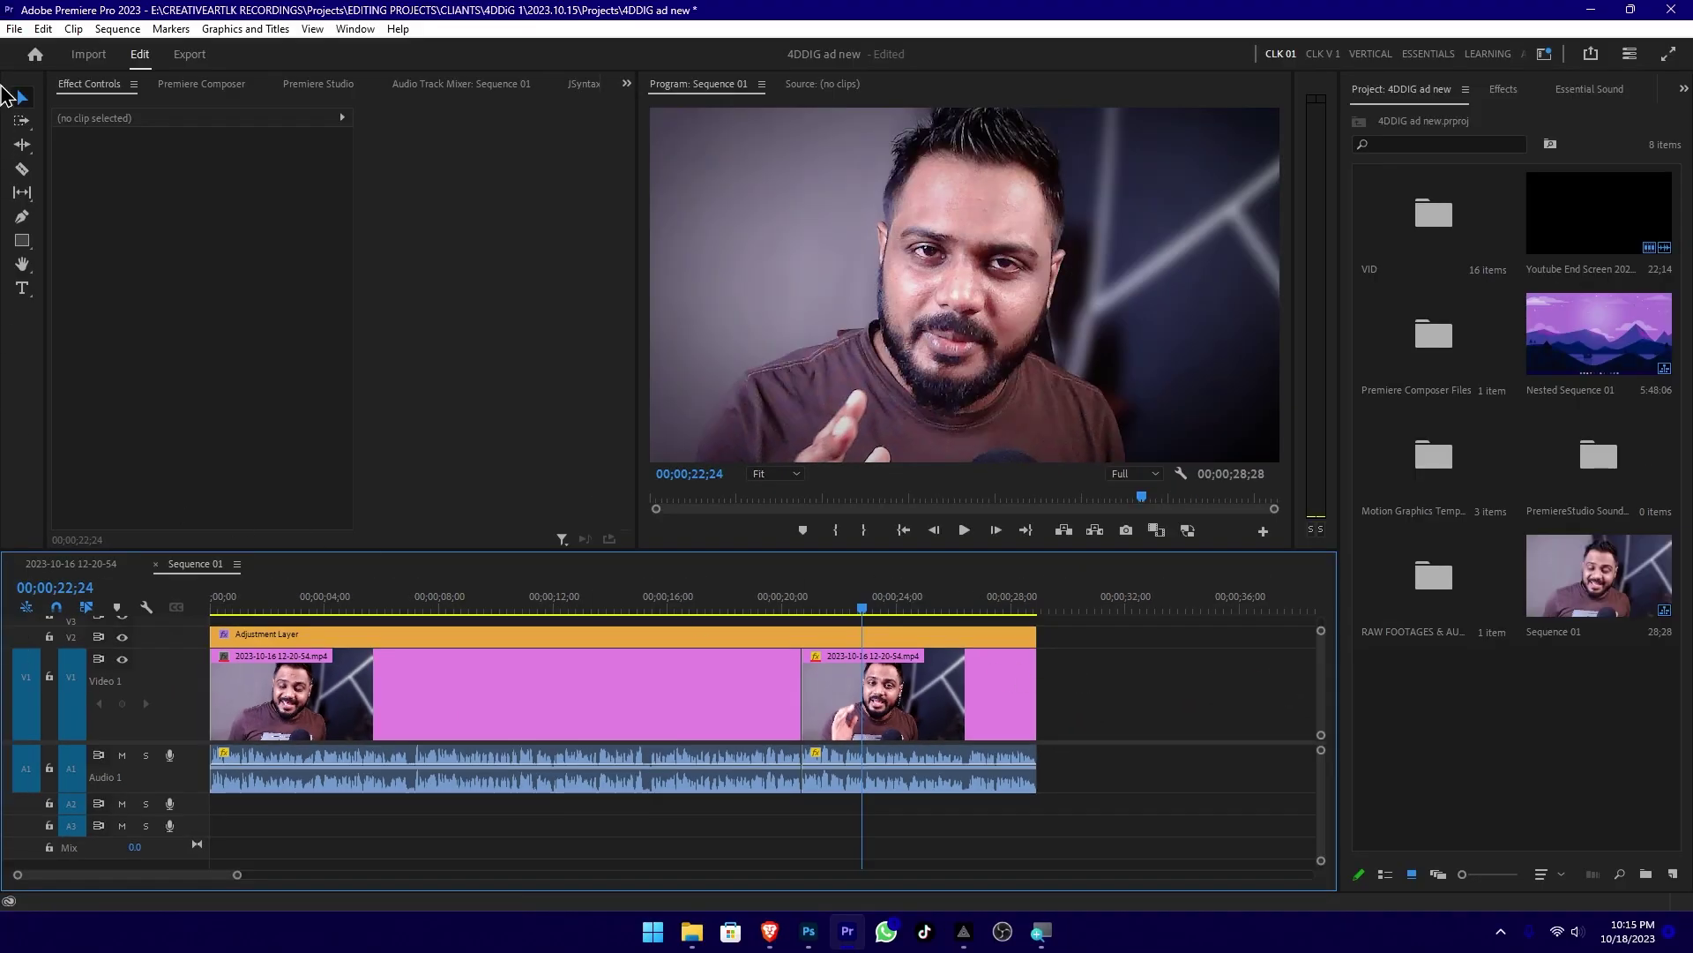
Find the Nest command in the keyboard shortcut settings, assign F5 to it and save the shortcuts.
click(44, 29)
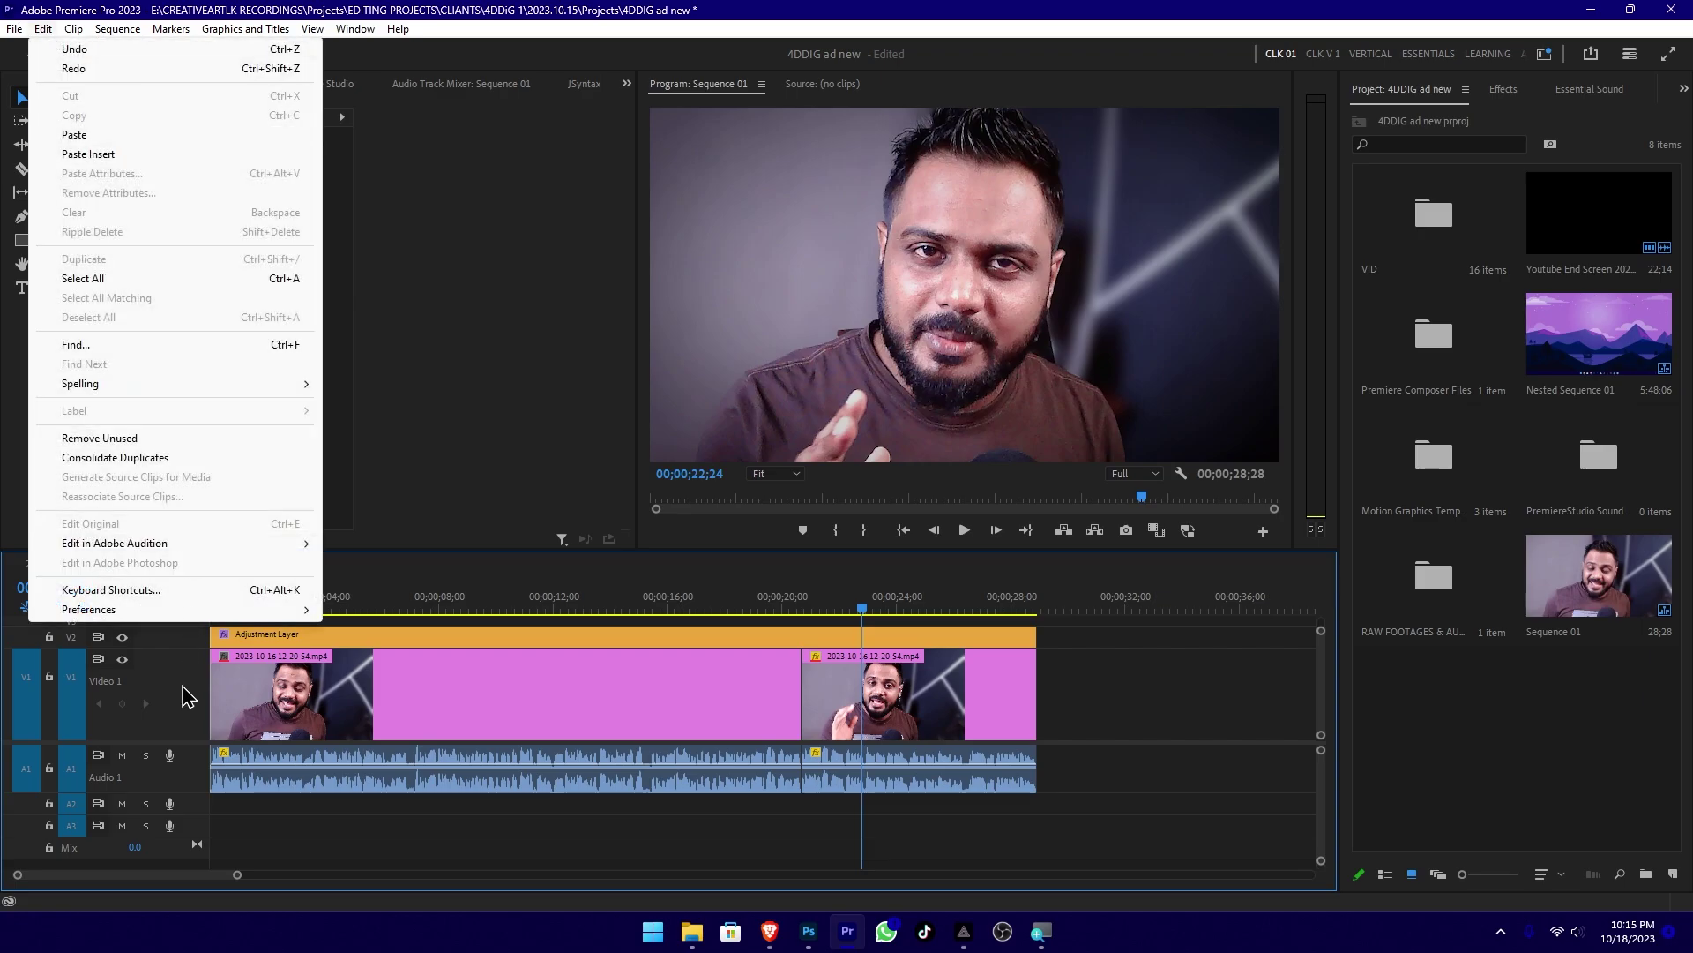
click(132, 589)
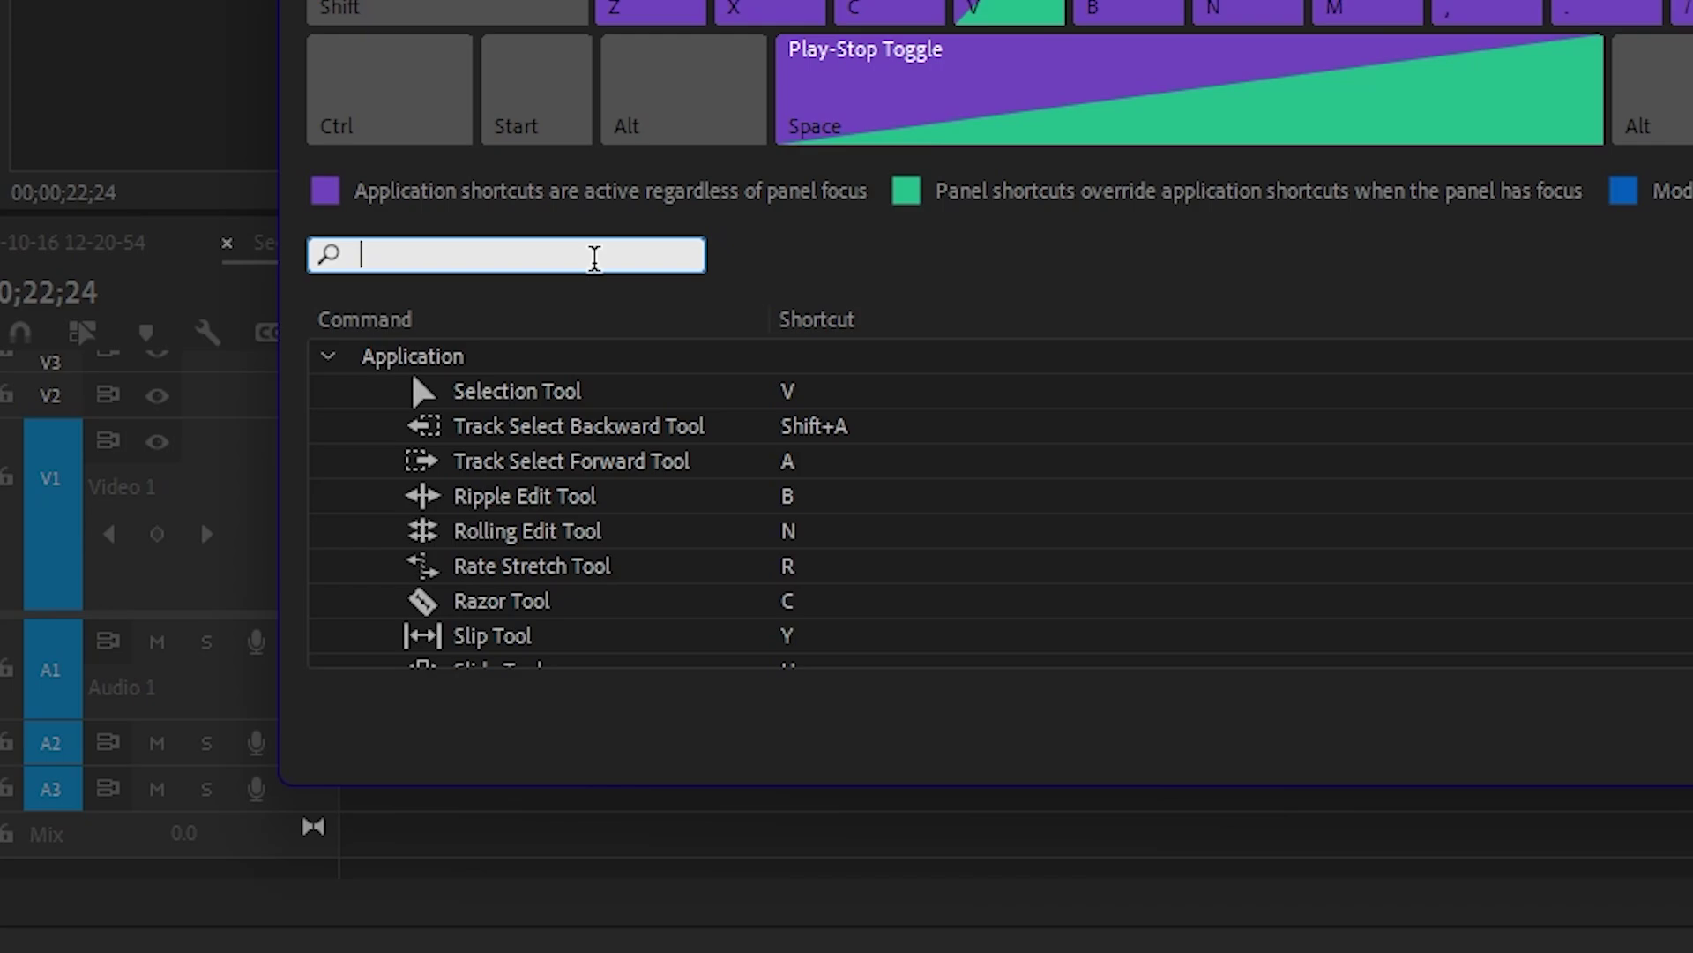
text(nes)
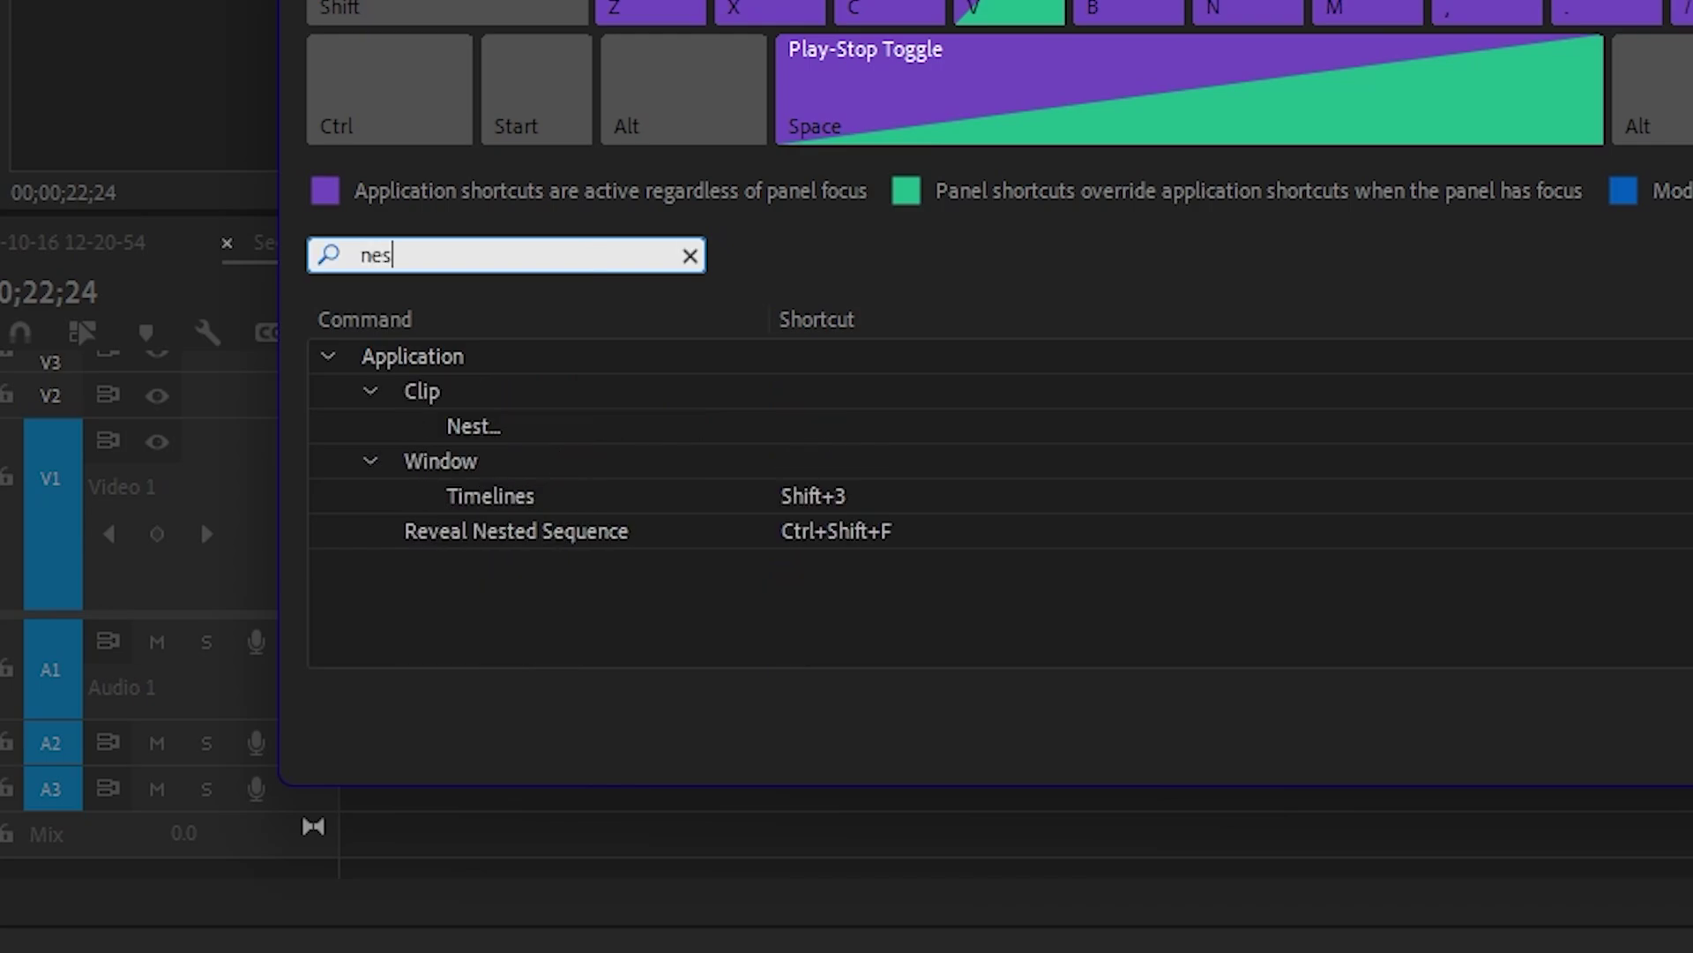
text(t)
key(Tab)
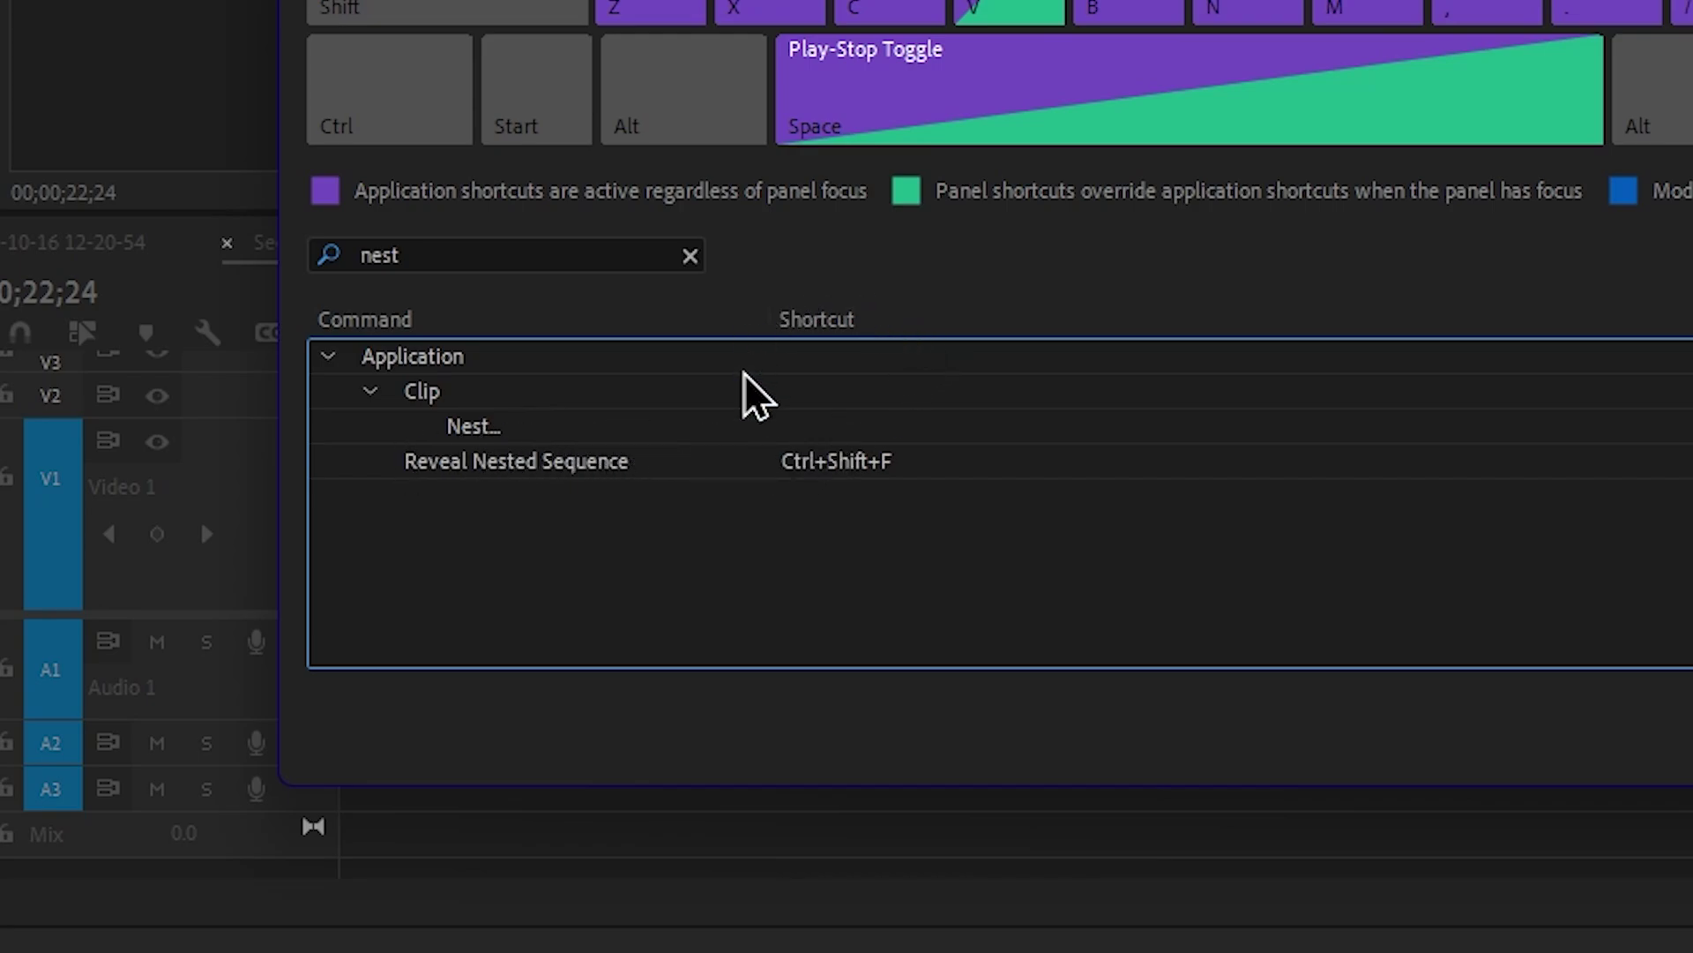
click(799, 432)
click(803, 428)
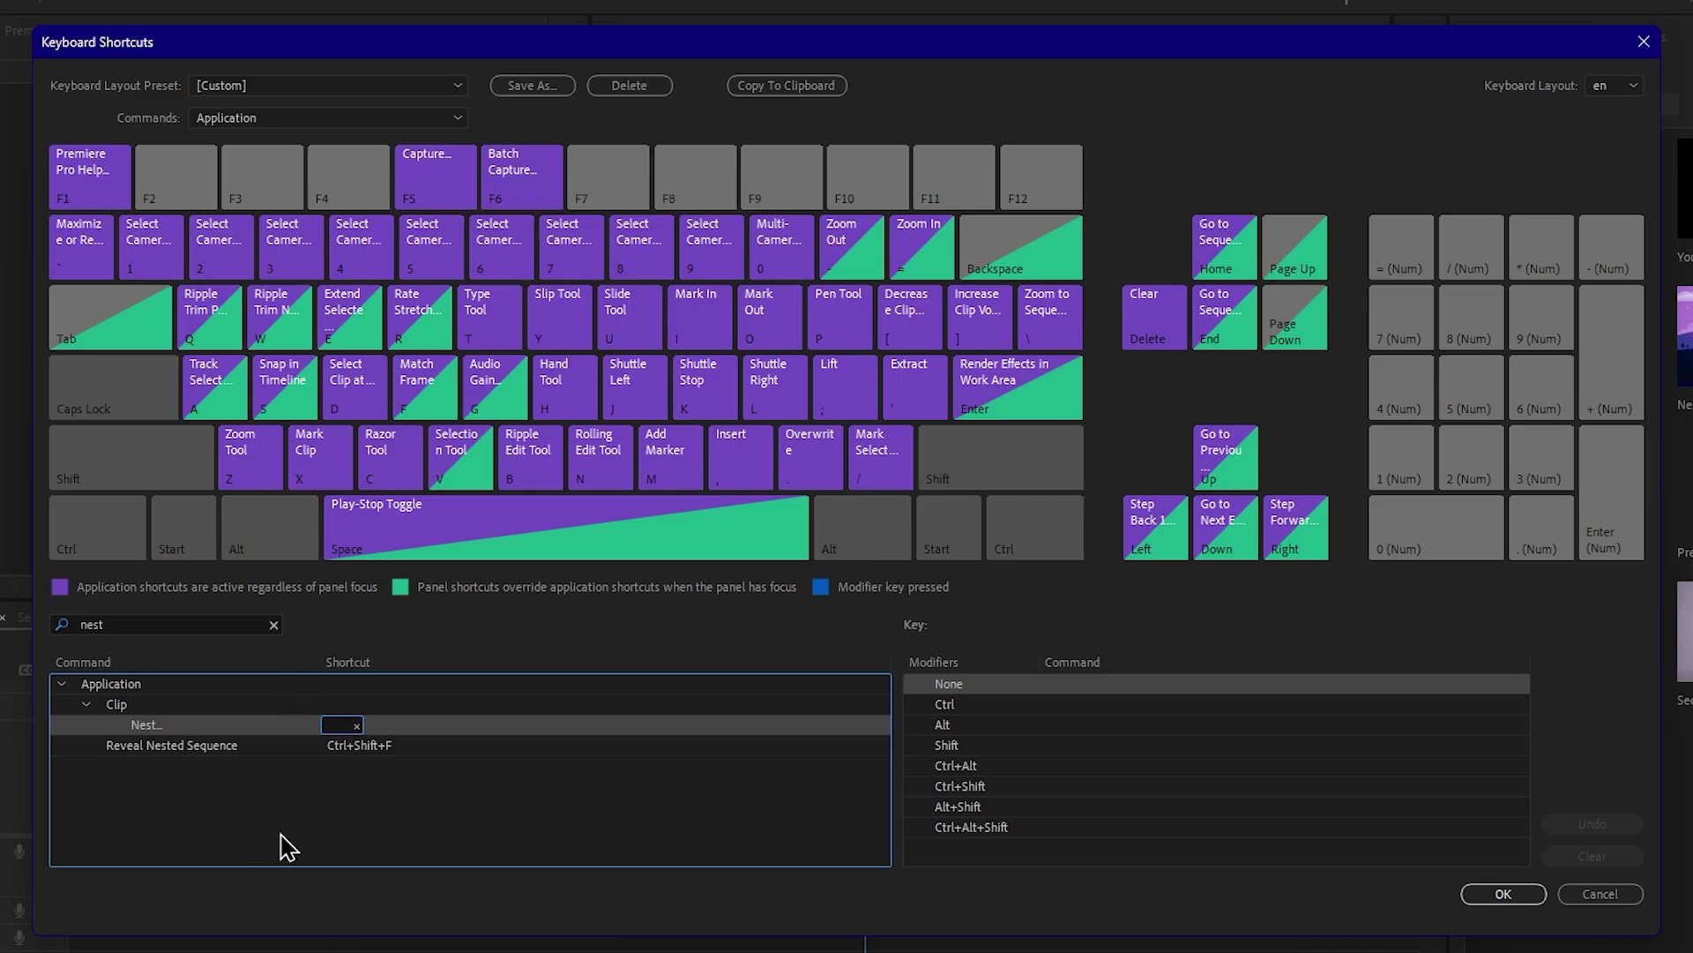
key(F5)
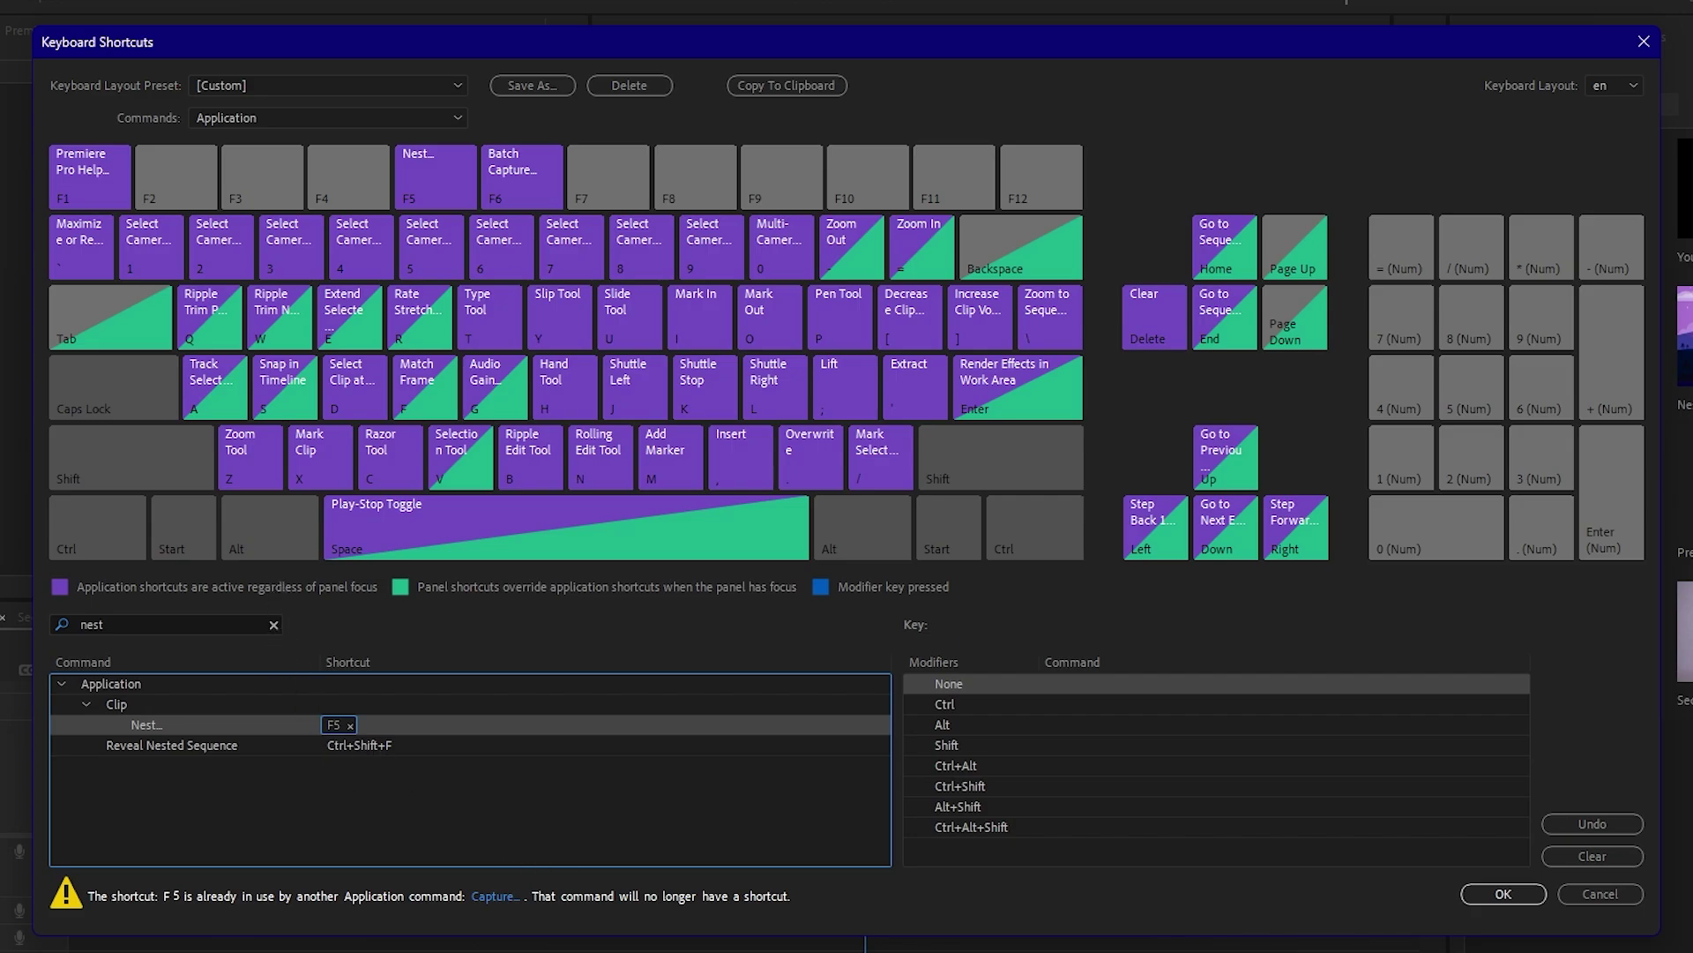
click(1504, 894)
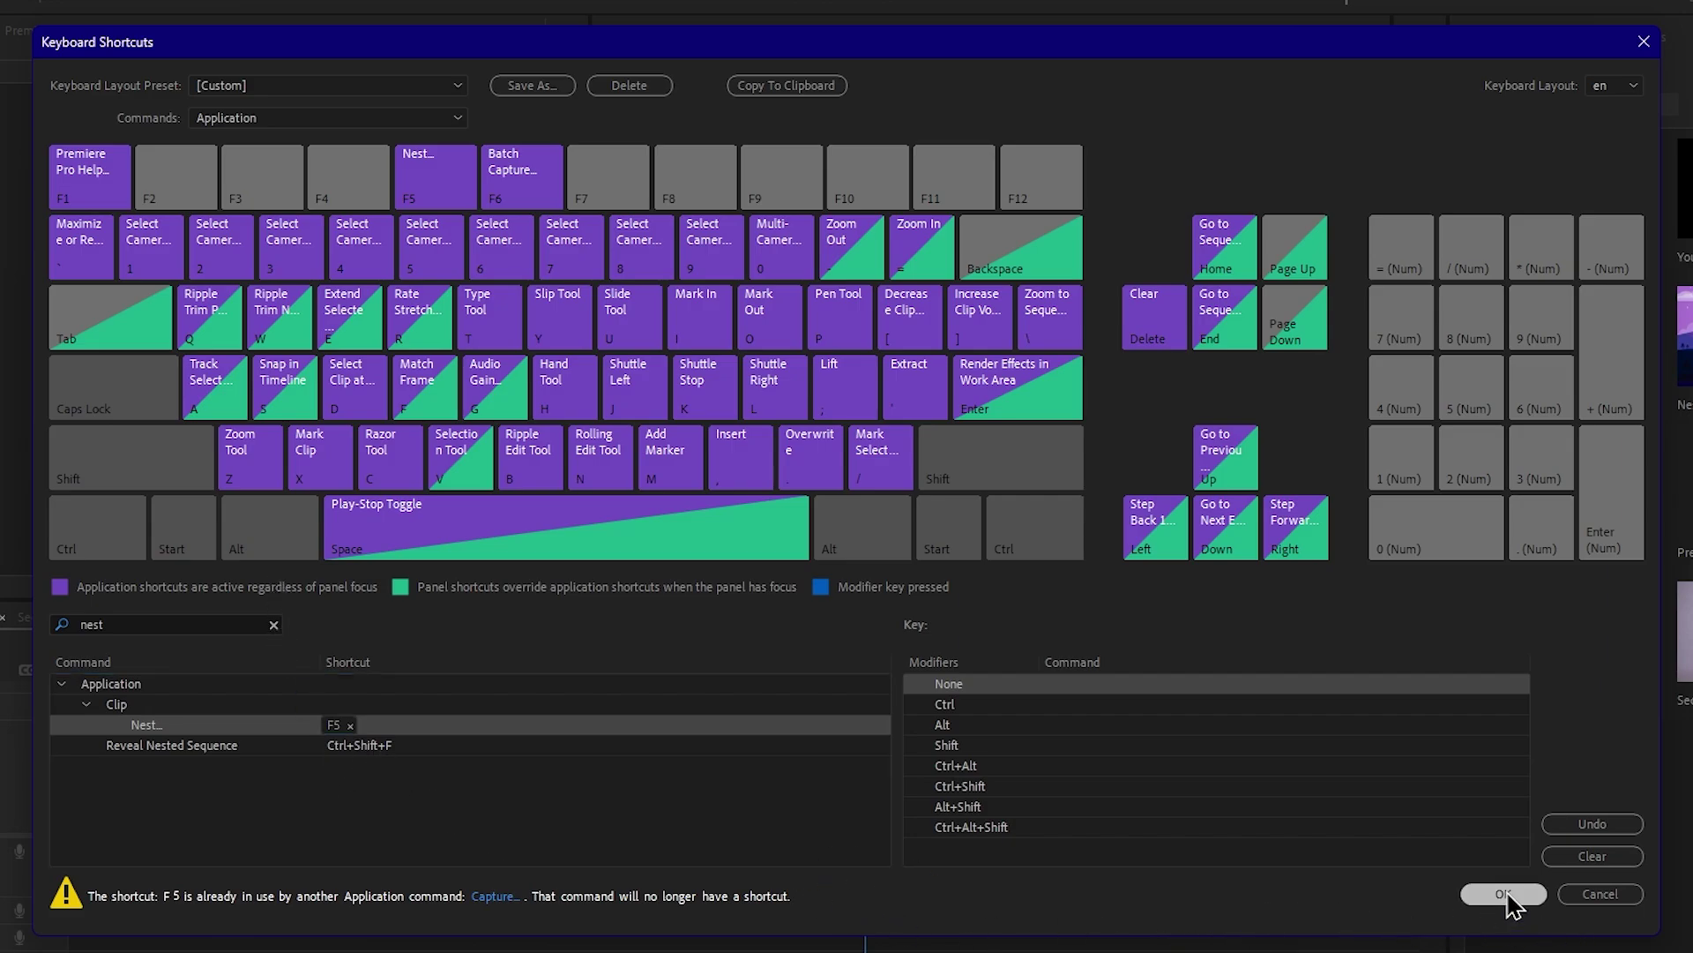
Try nesting the adjustment layer and both V1 video clips together under the default sequence name.
drag(1214, 706, 634, 815)
key(alt+n)
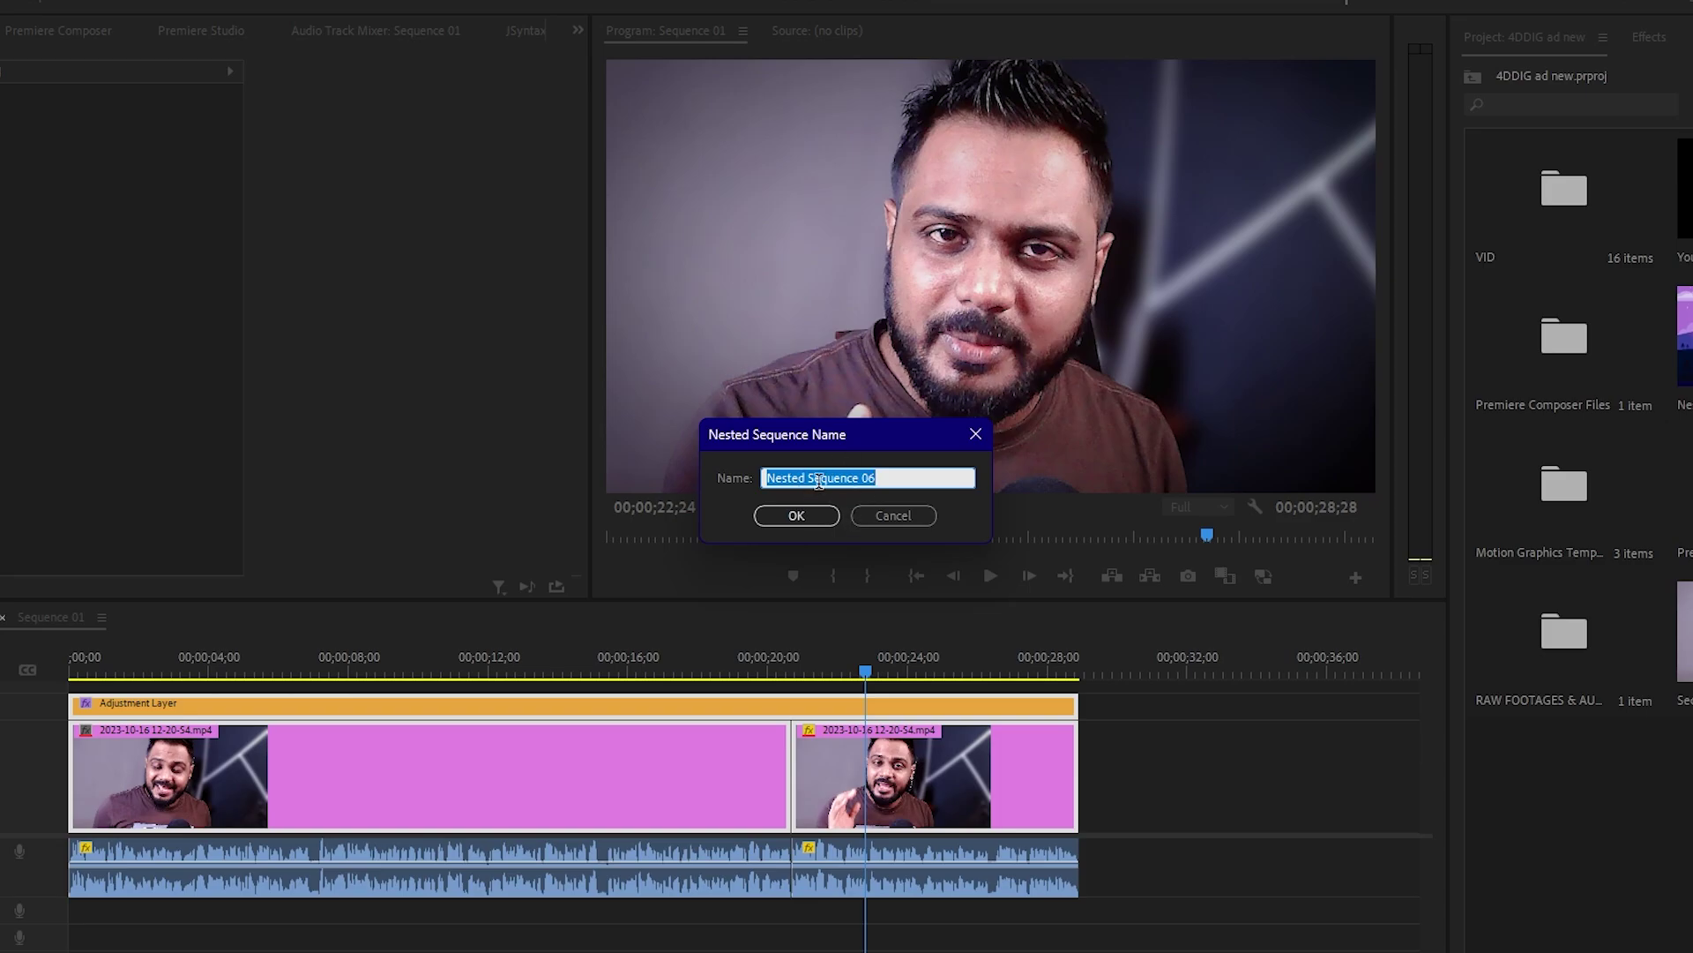
click(833, 522)
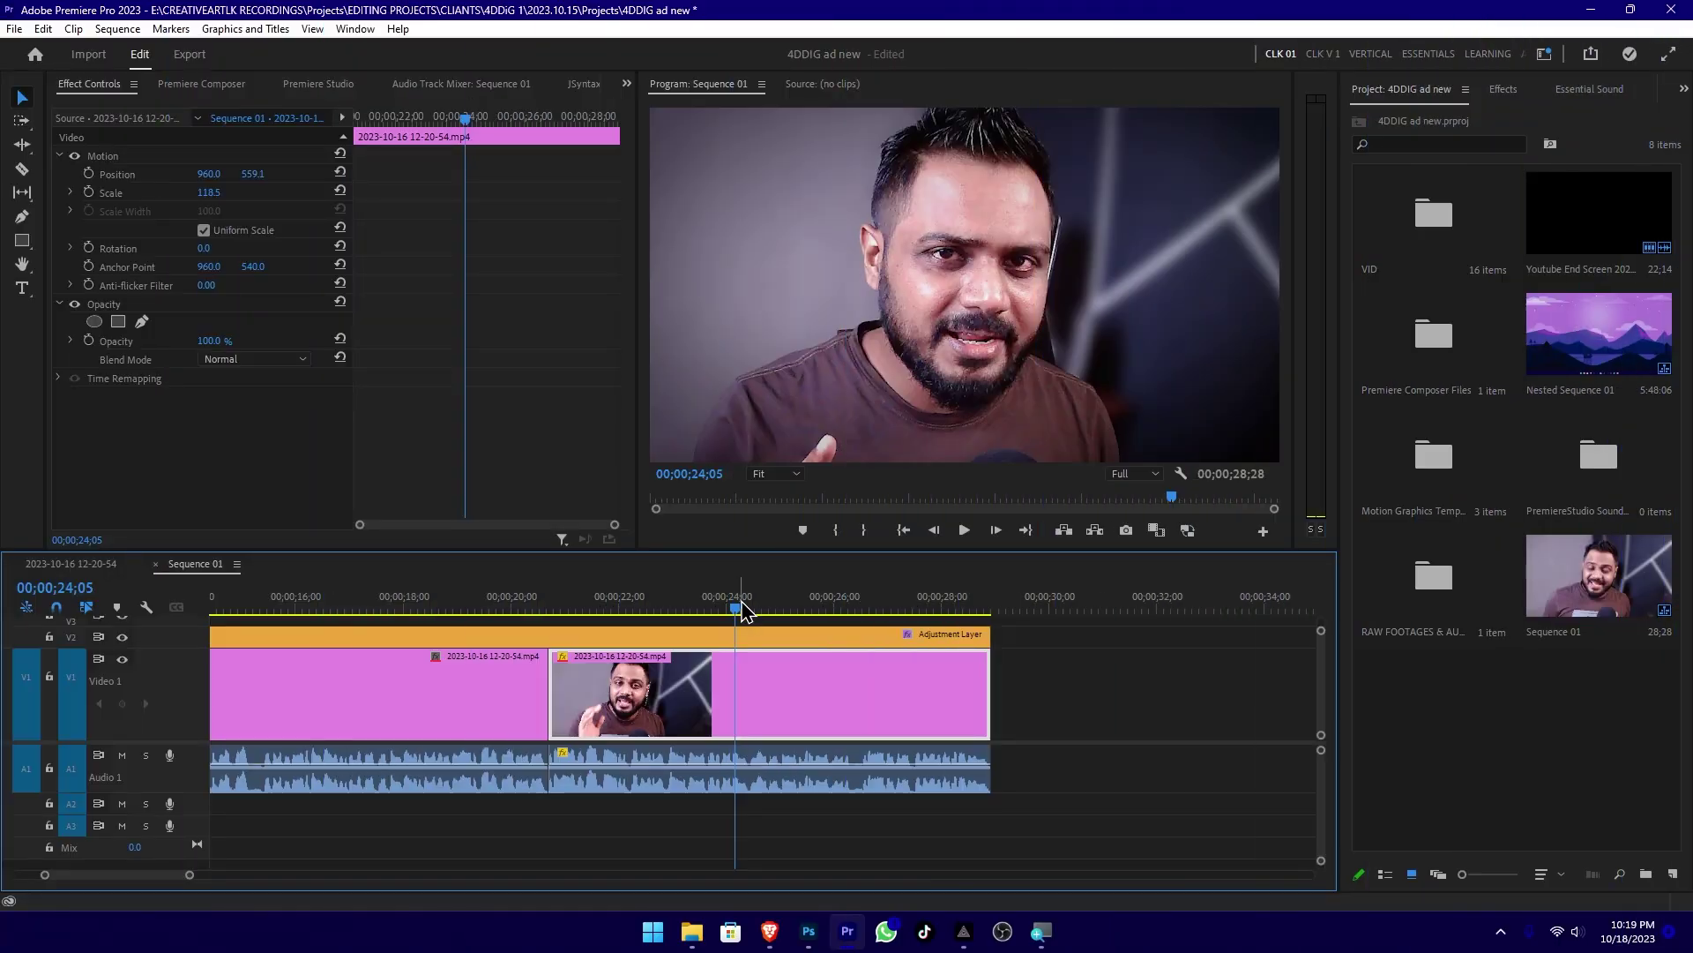
Add a frame hold to the second V1 clip at 00;00;24;00, scrub to 00;00;25;22 to check it, and remove the hold.
drag(741, 593, 726, 593)
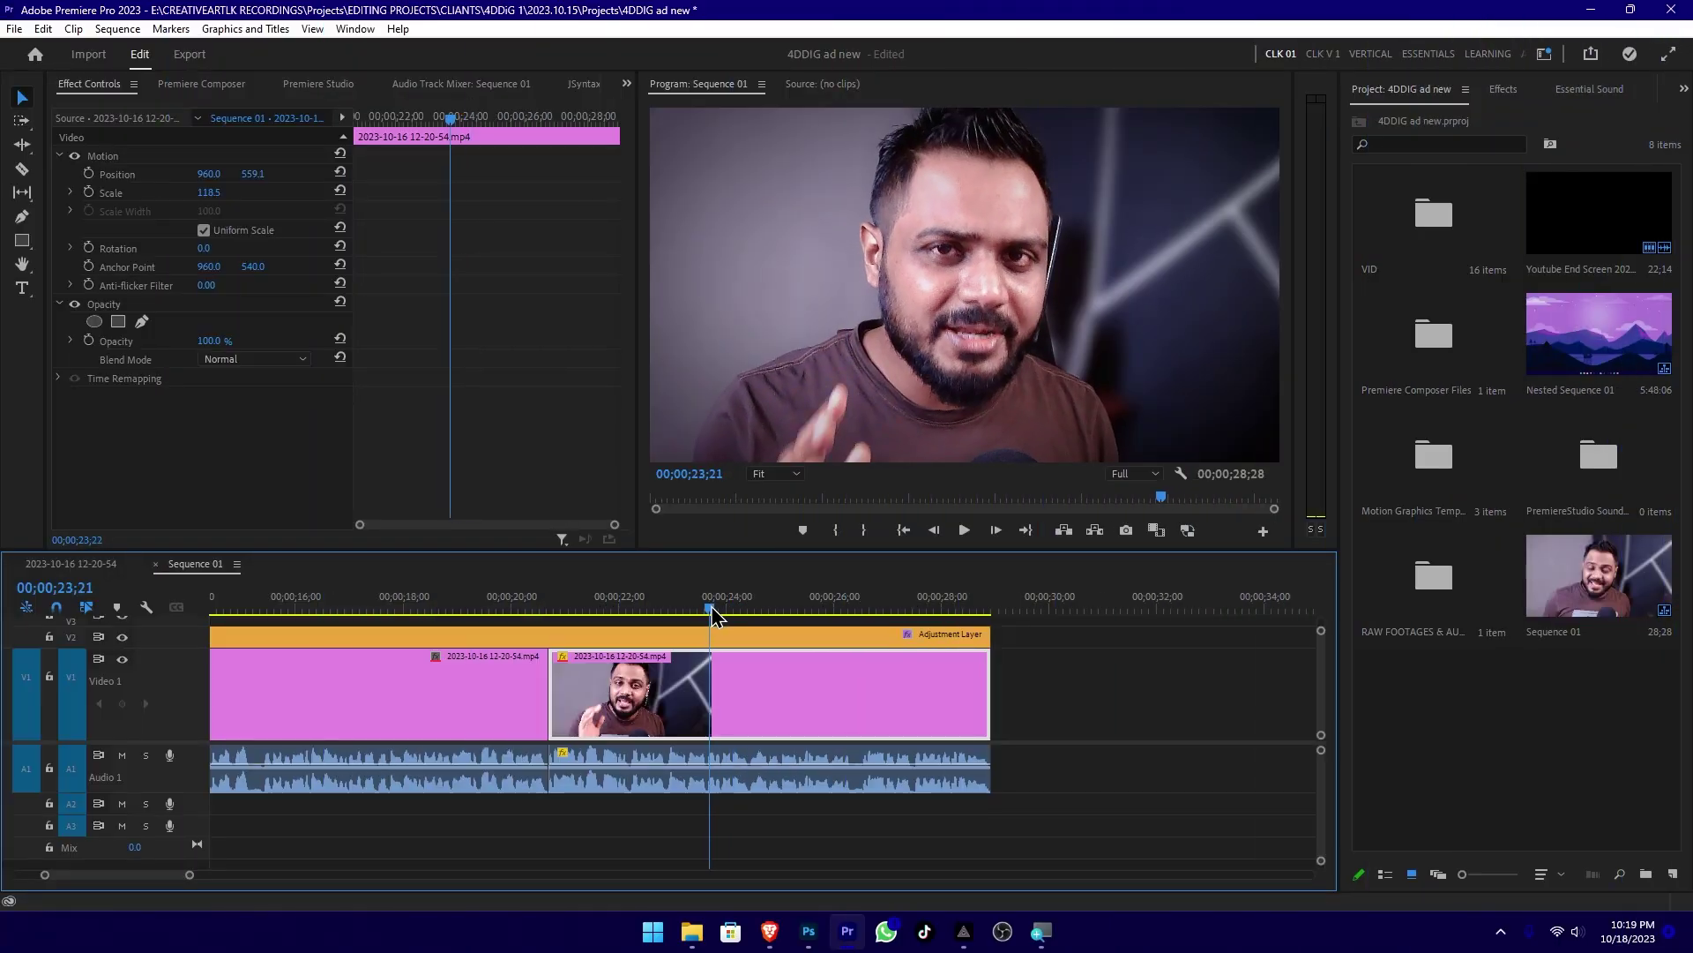
drag(1046, 443, 1041, 447)
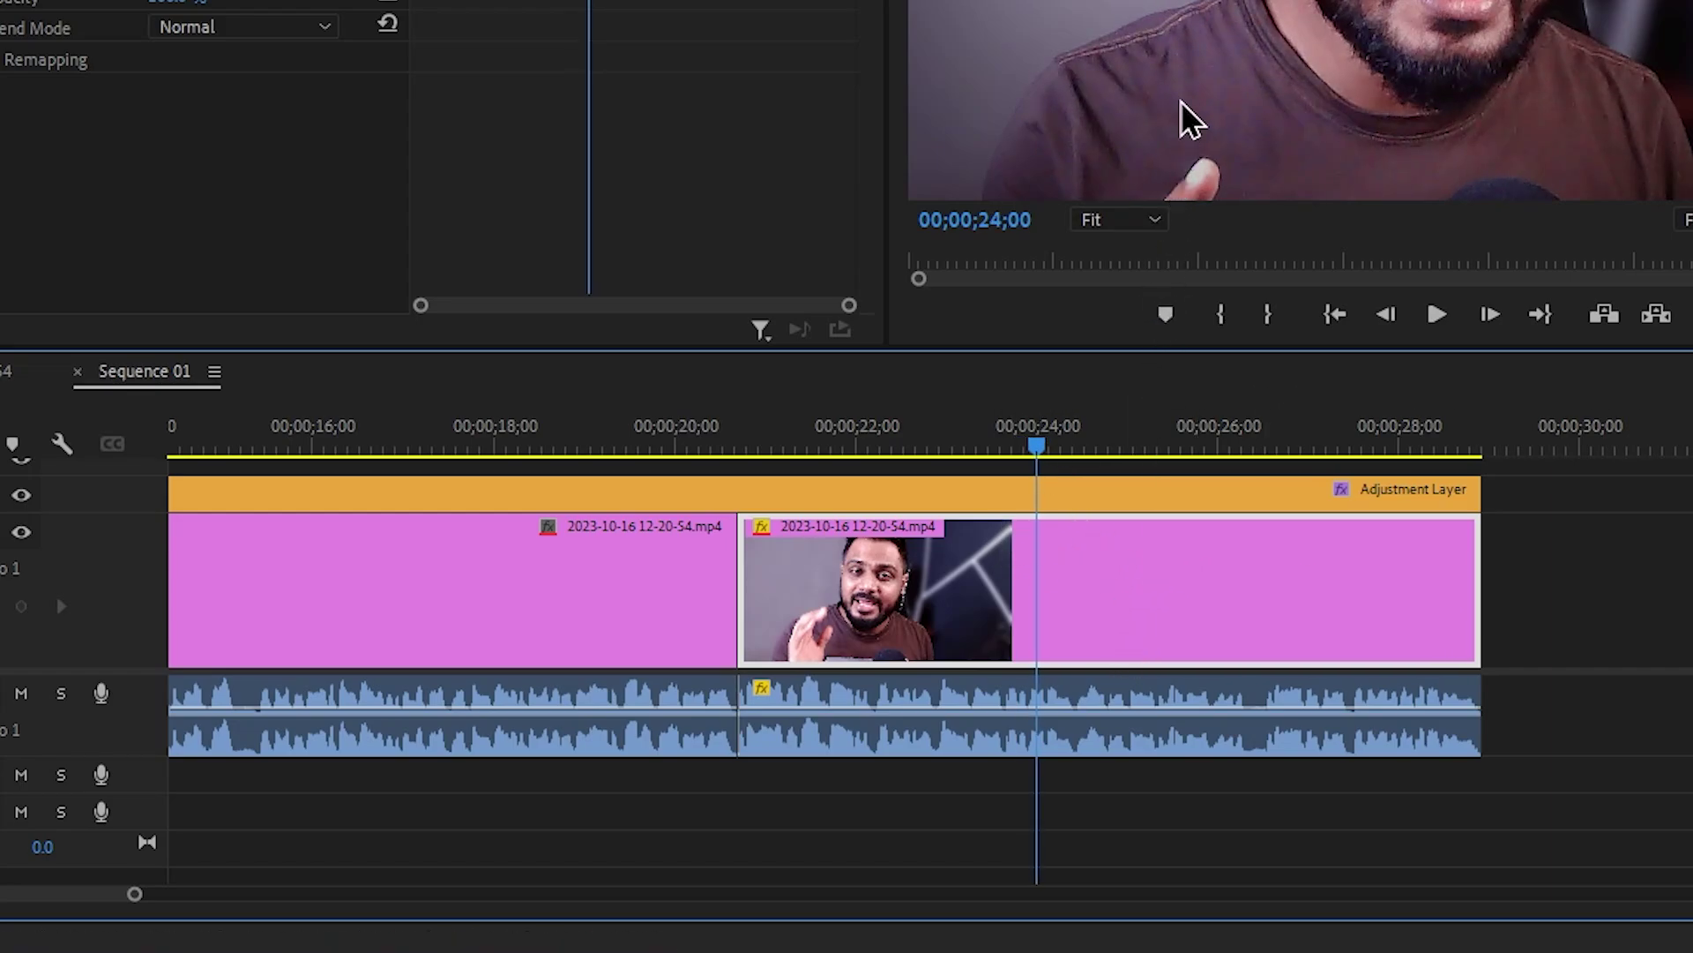
right_click(1084, 606)
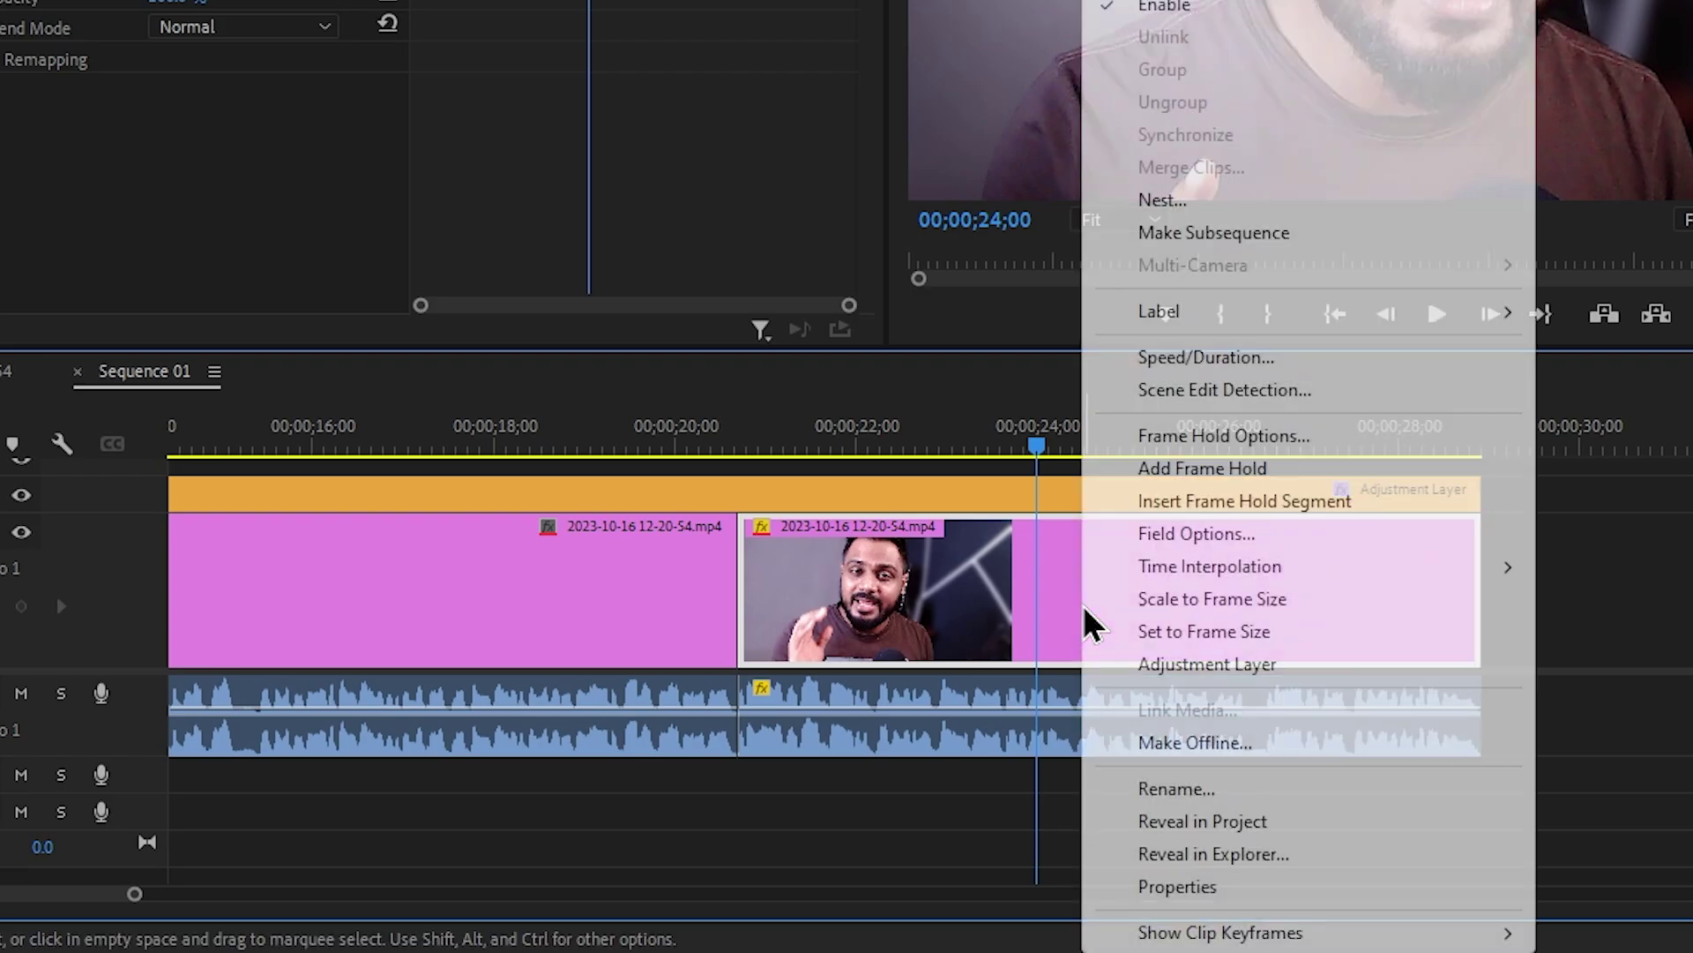
click(1204, 470)
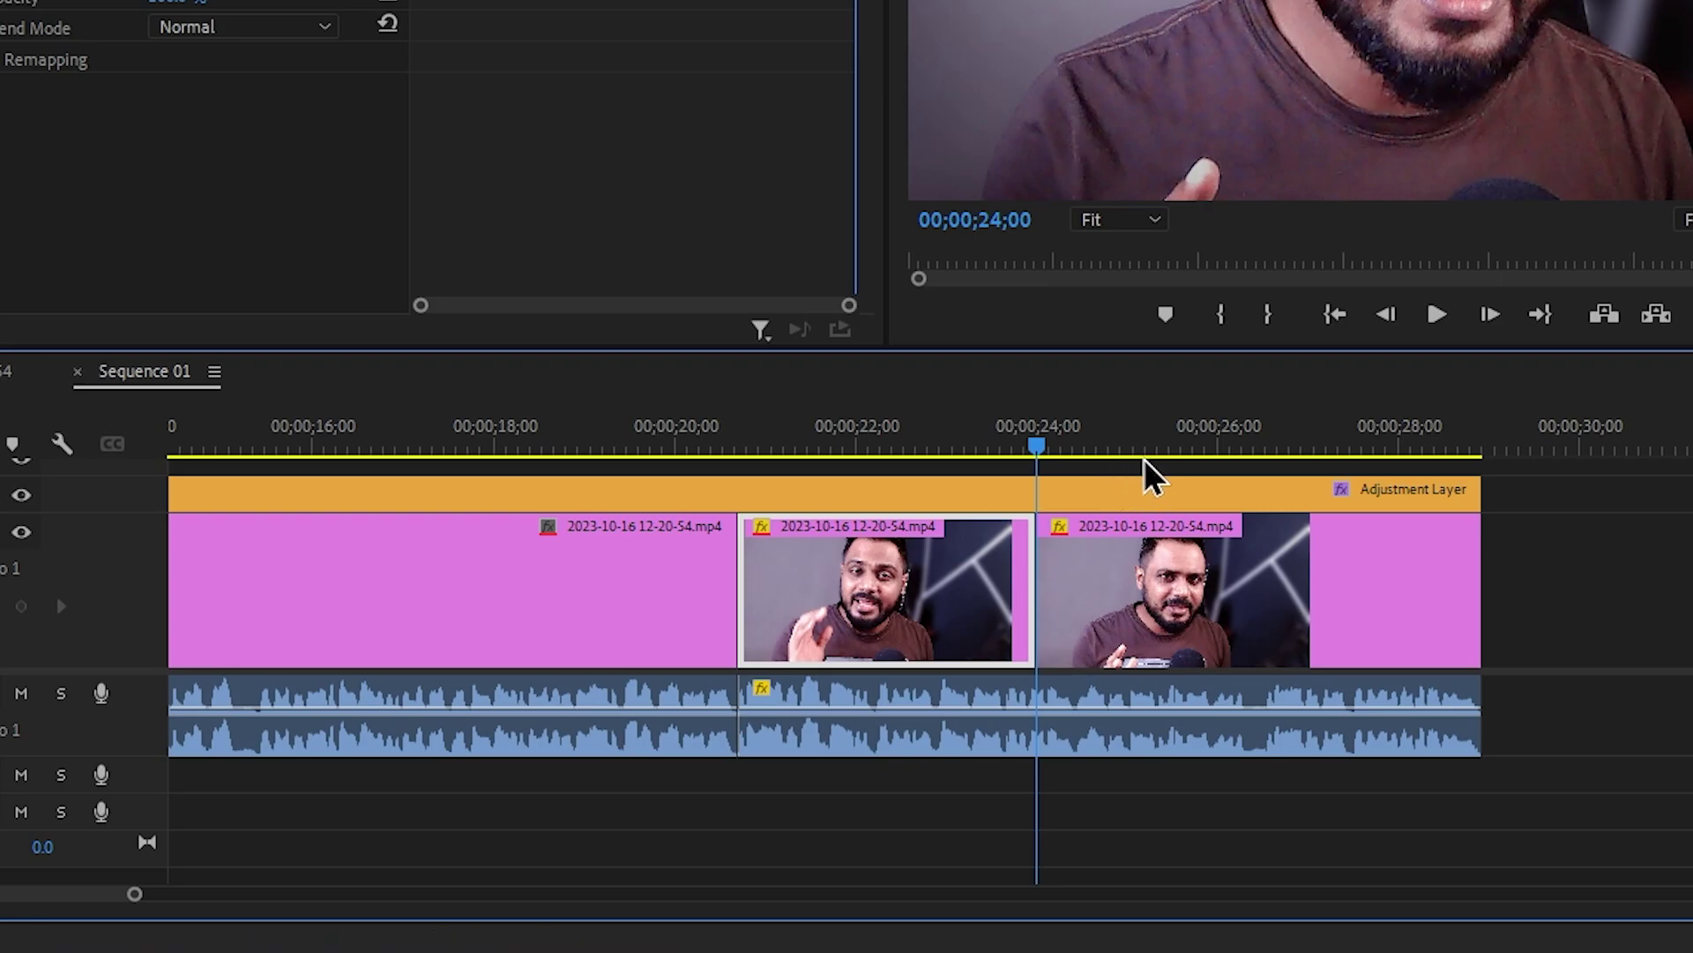
drag(1109, 450, 1191, 450)
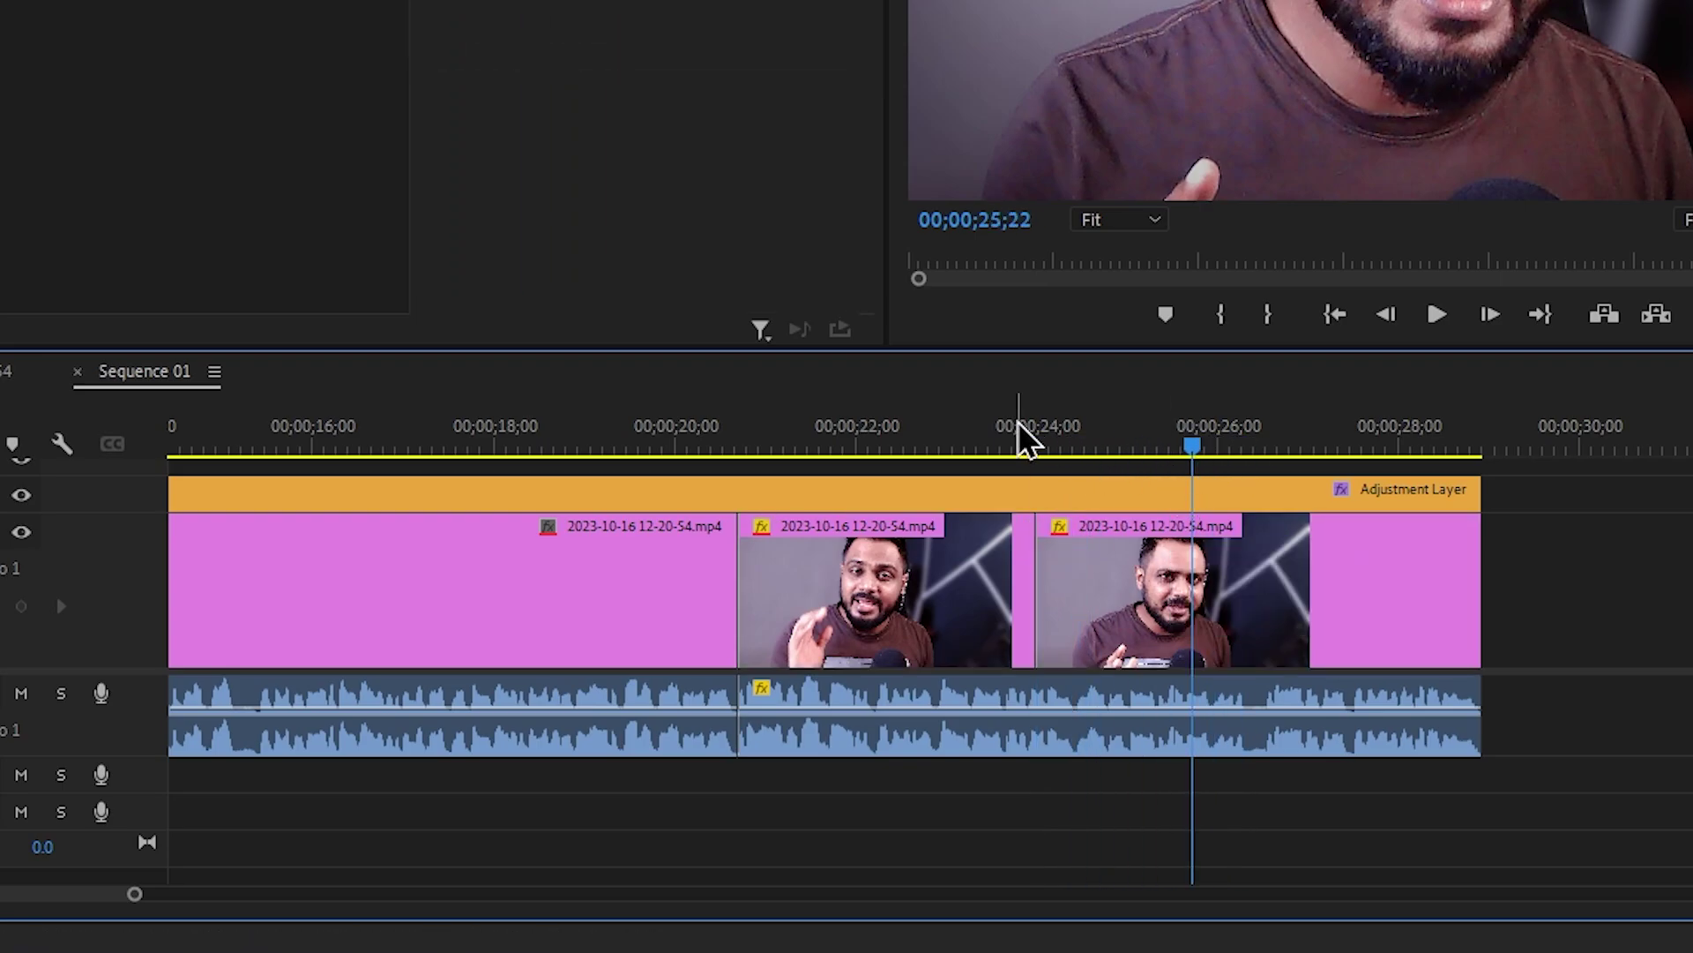
key(Delete)
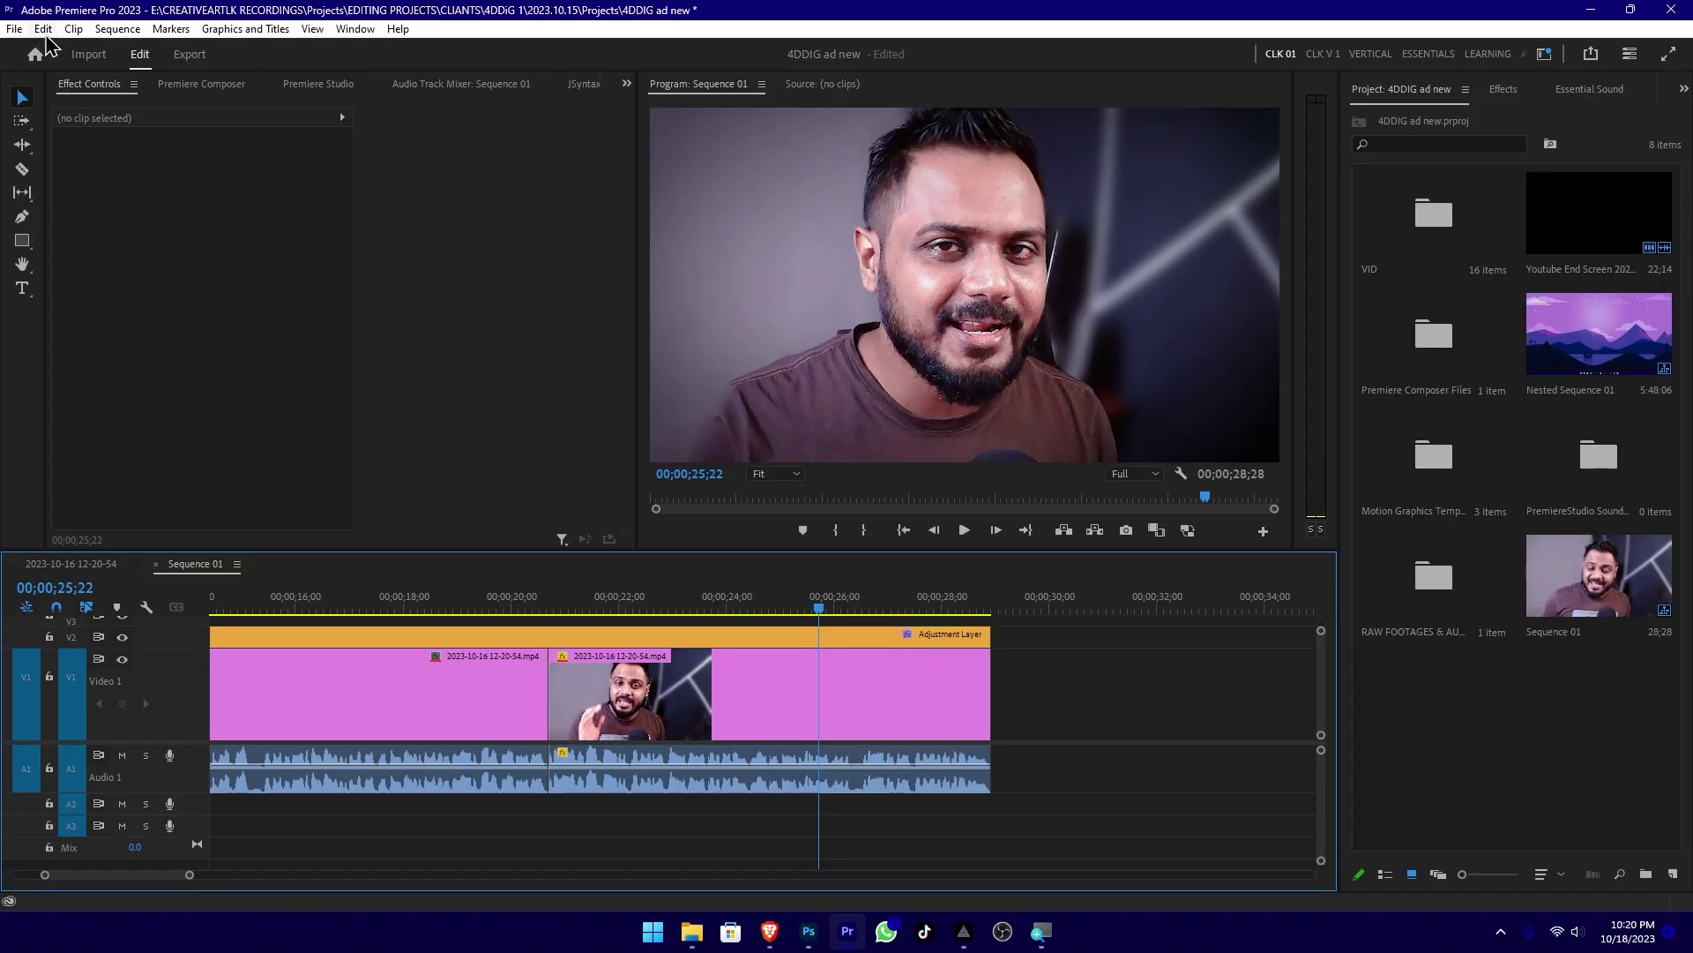
Find Add Frame Hold in the keyboard shortcut settings, assign F6 to it and save the shortcuts.
click(43, 29)
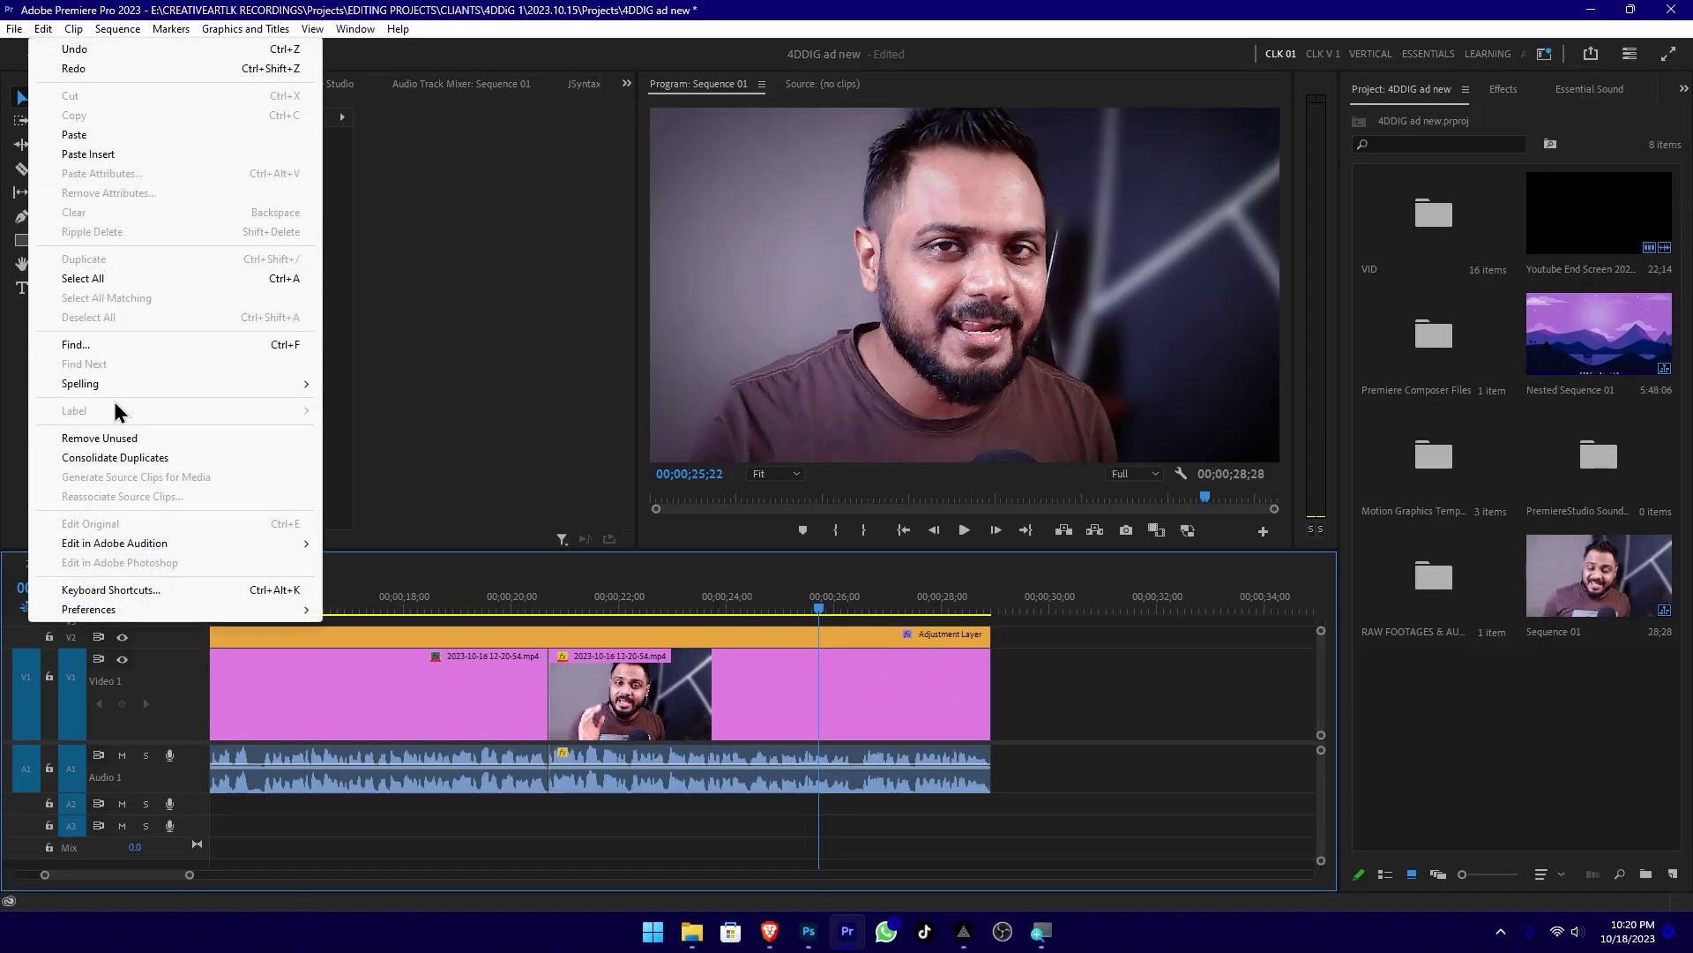
click(189, 590)
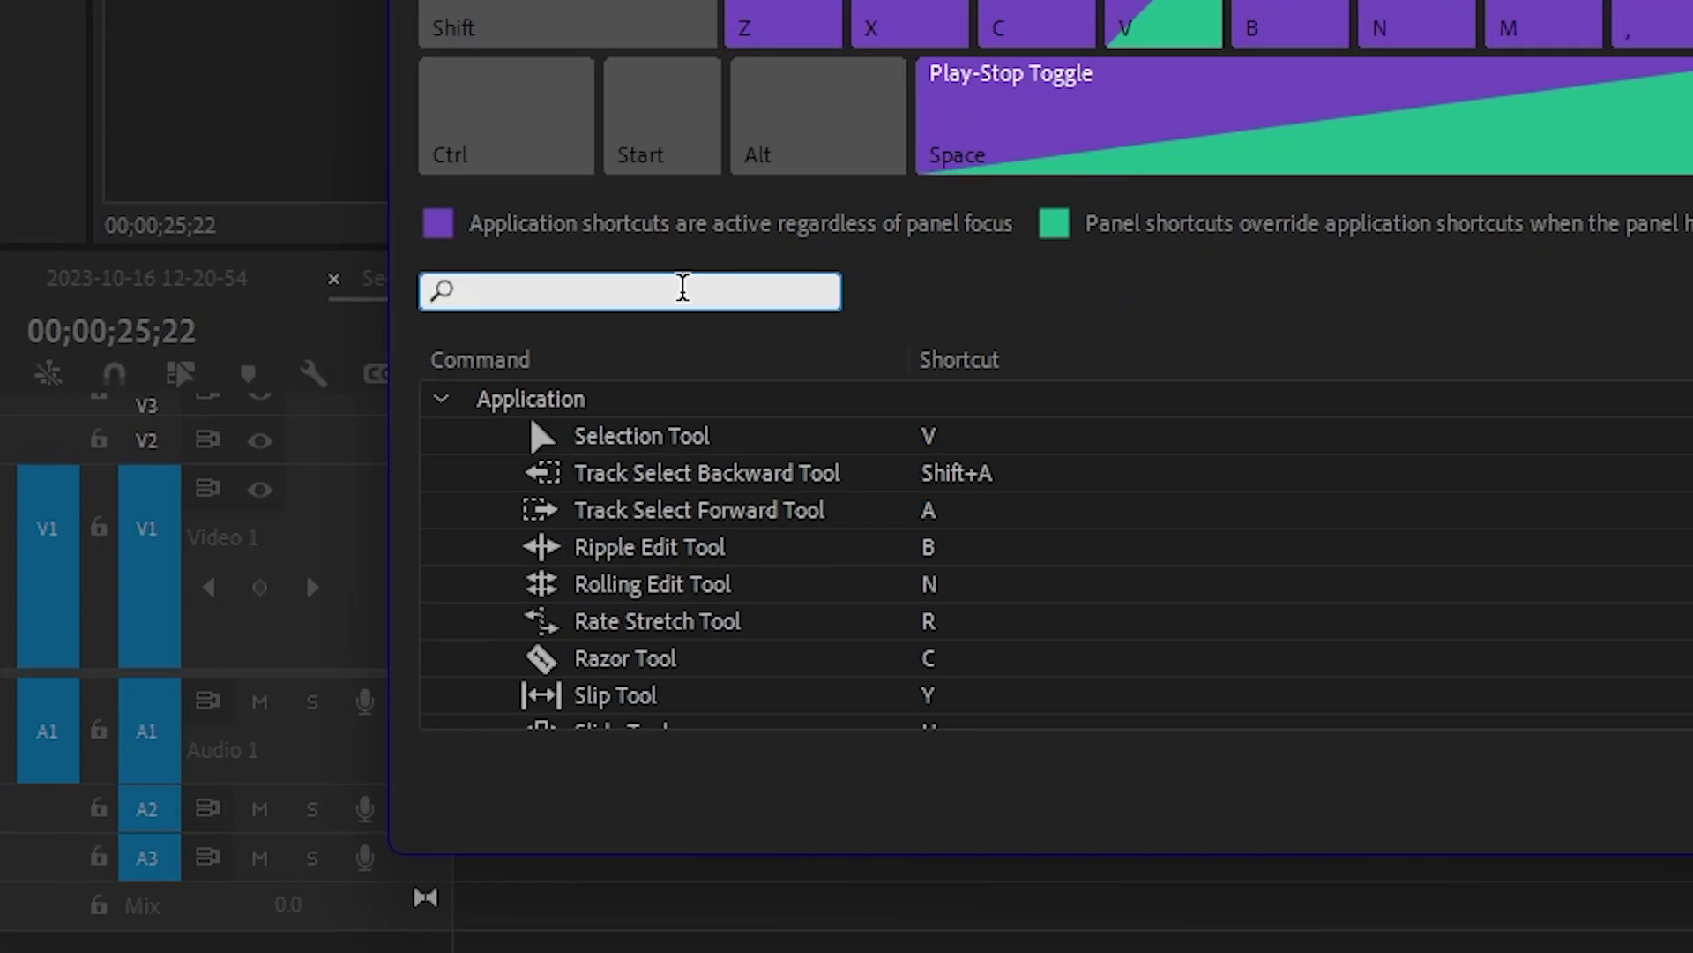
text(frame h)
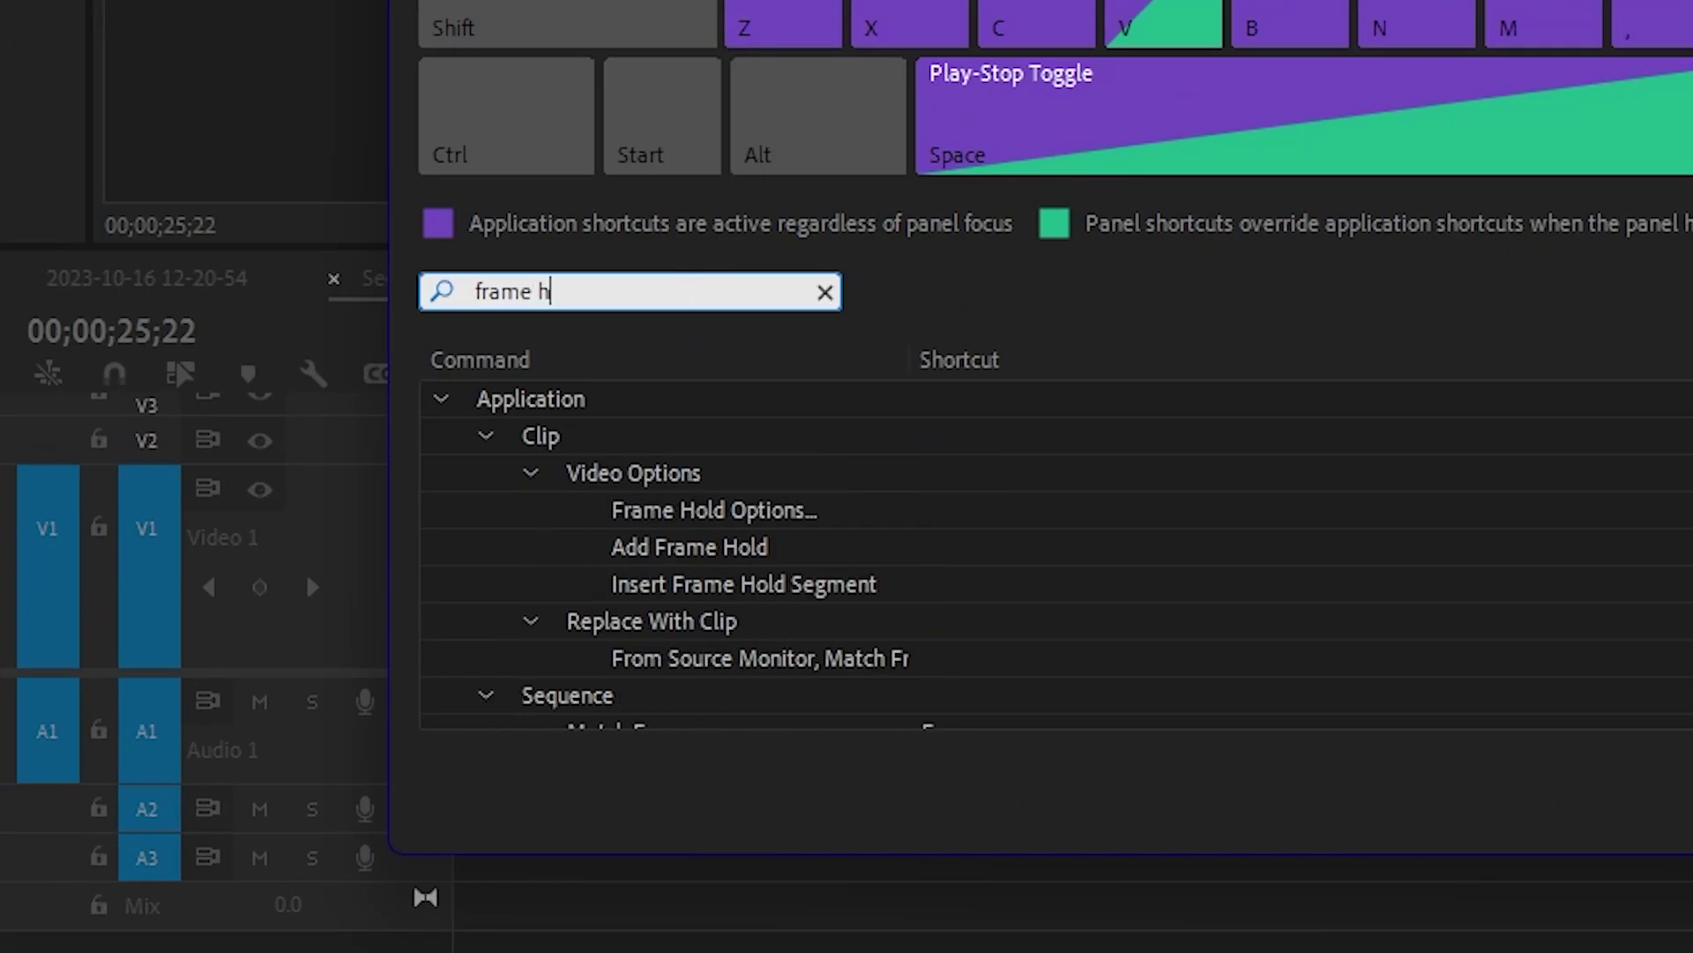
text(old)
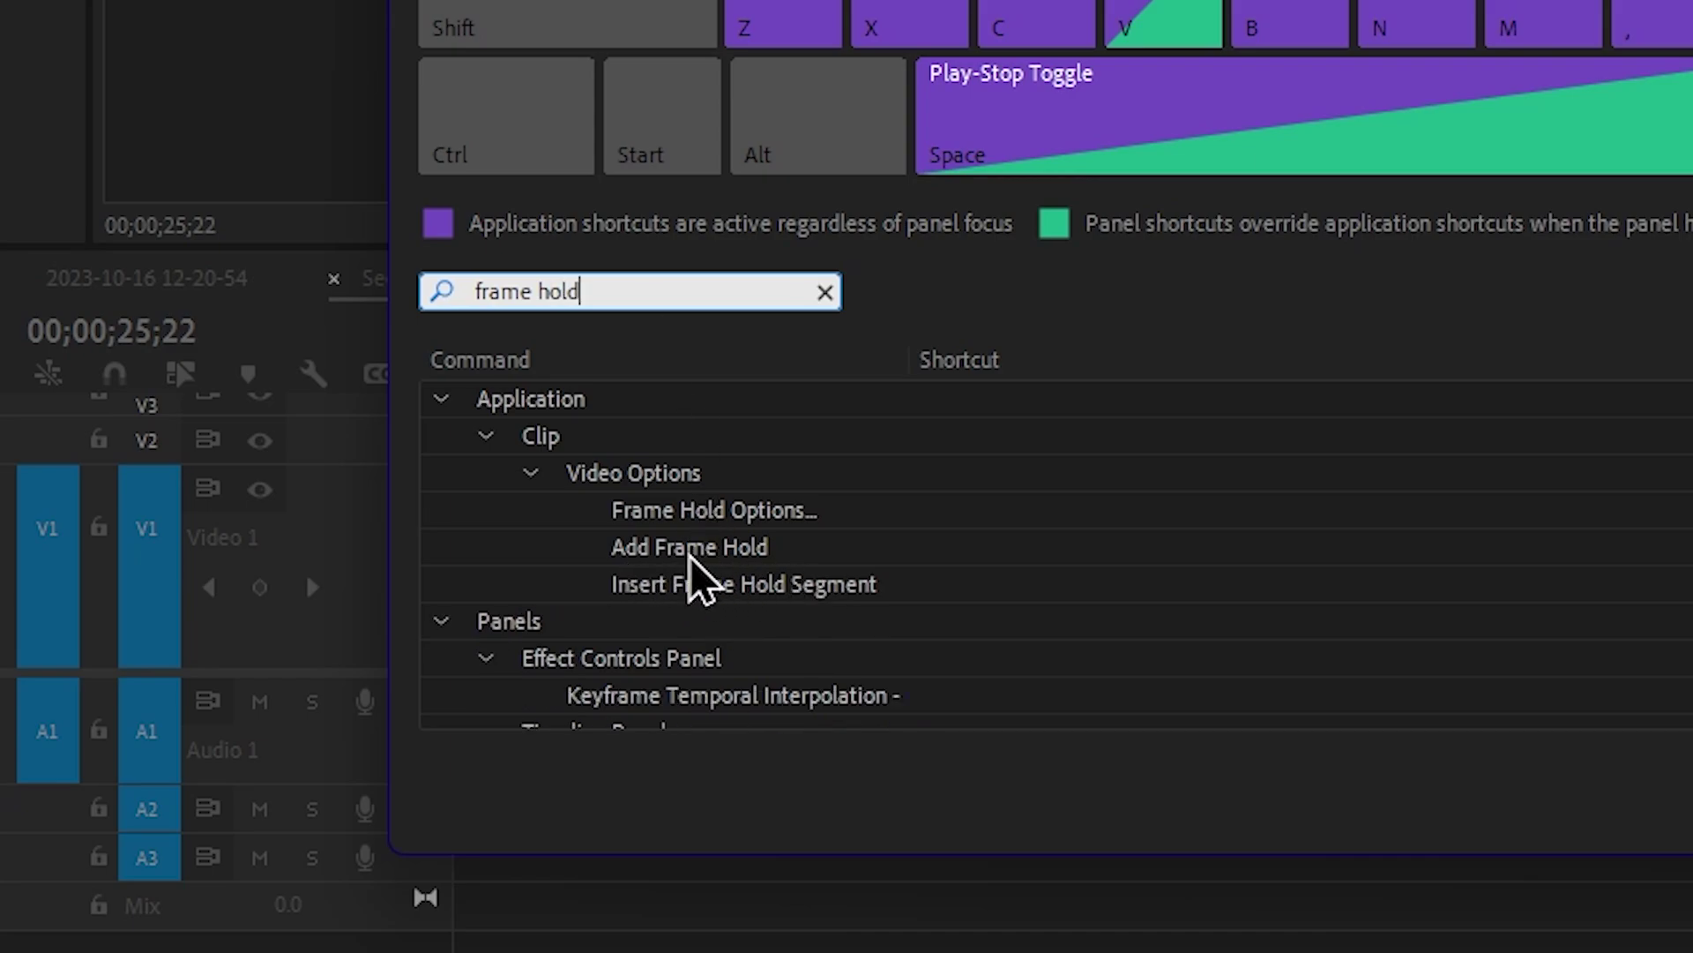
click(971, 554)
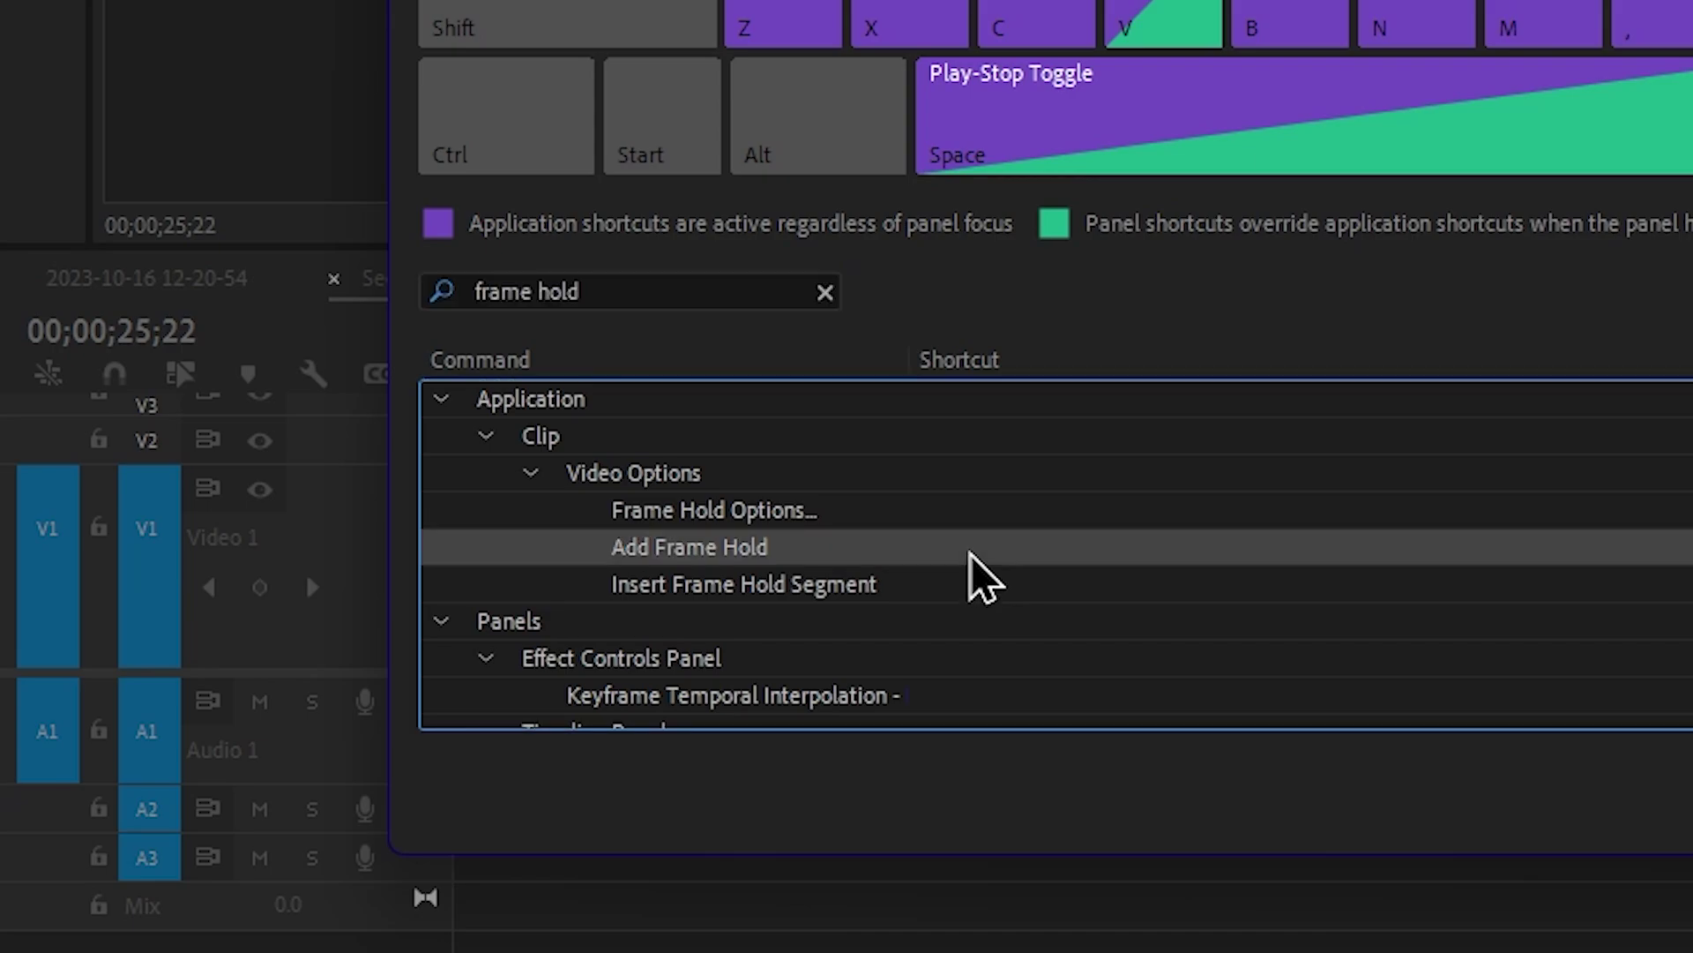
click(948, 549)
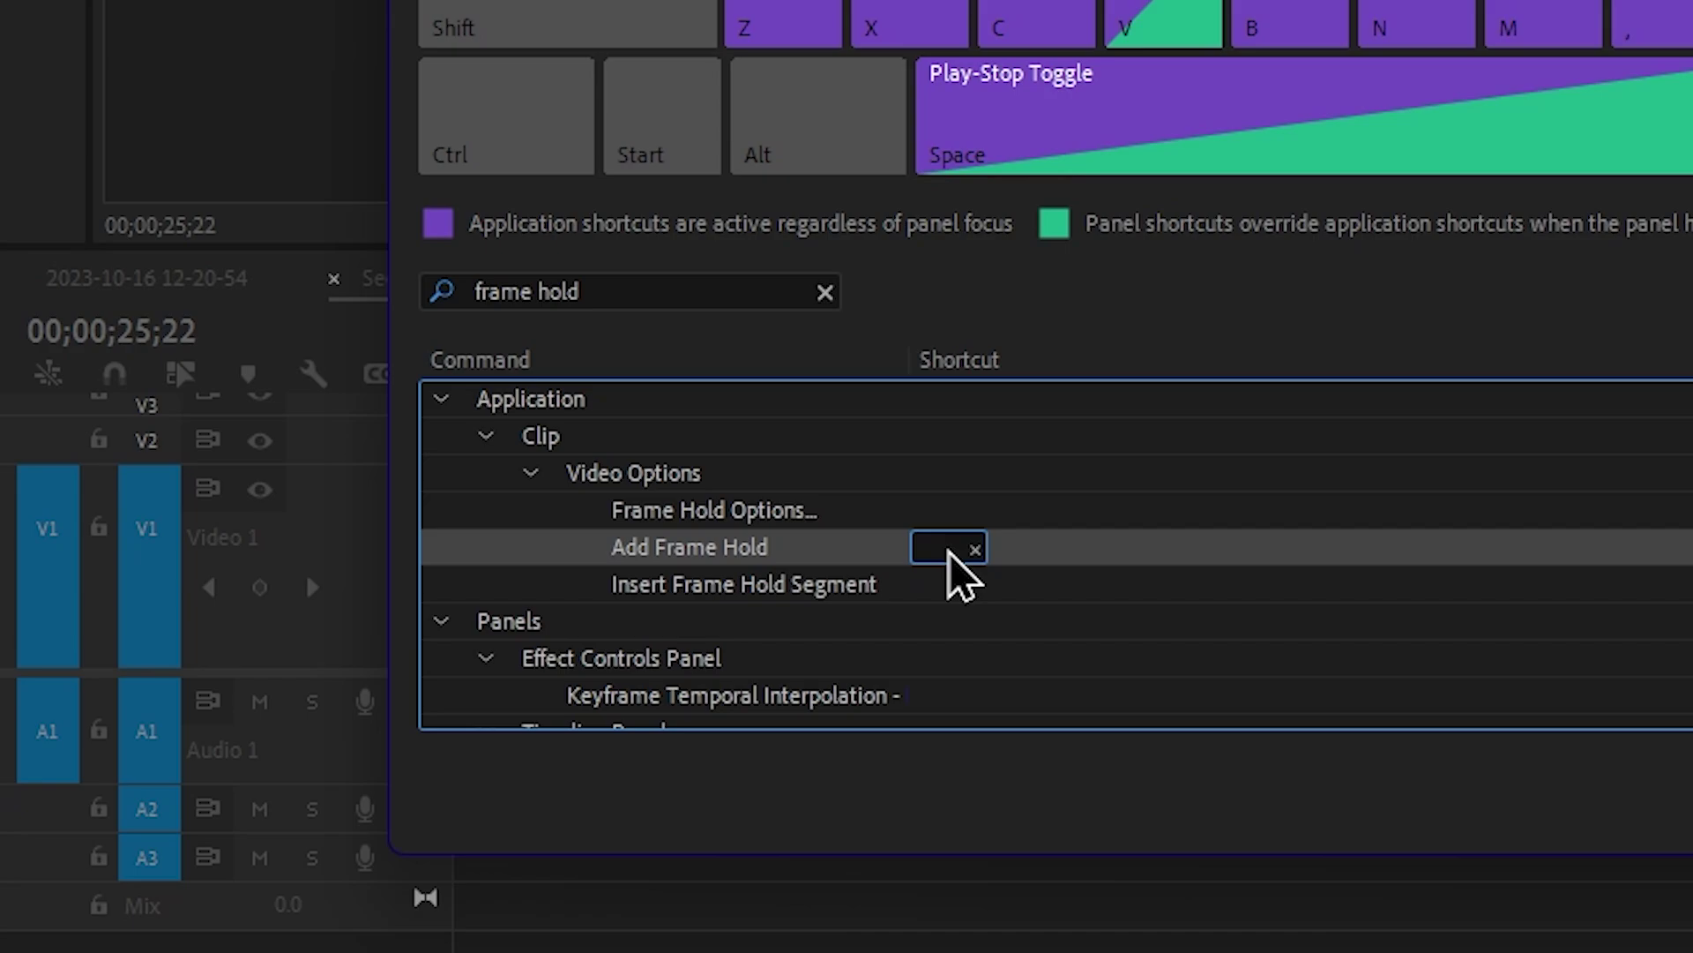
key(F6)
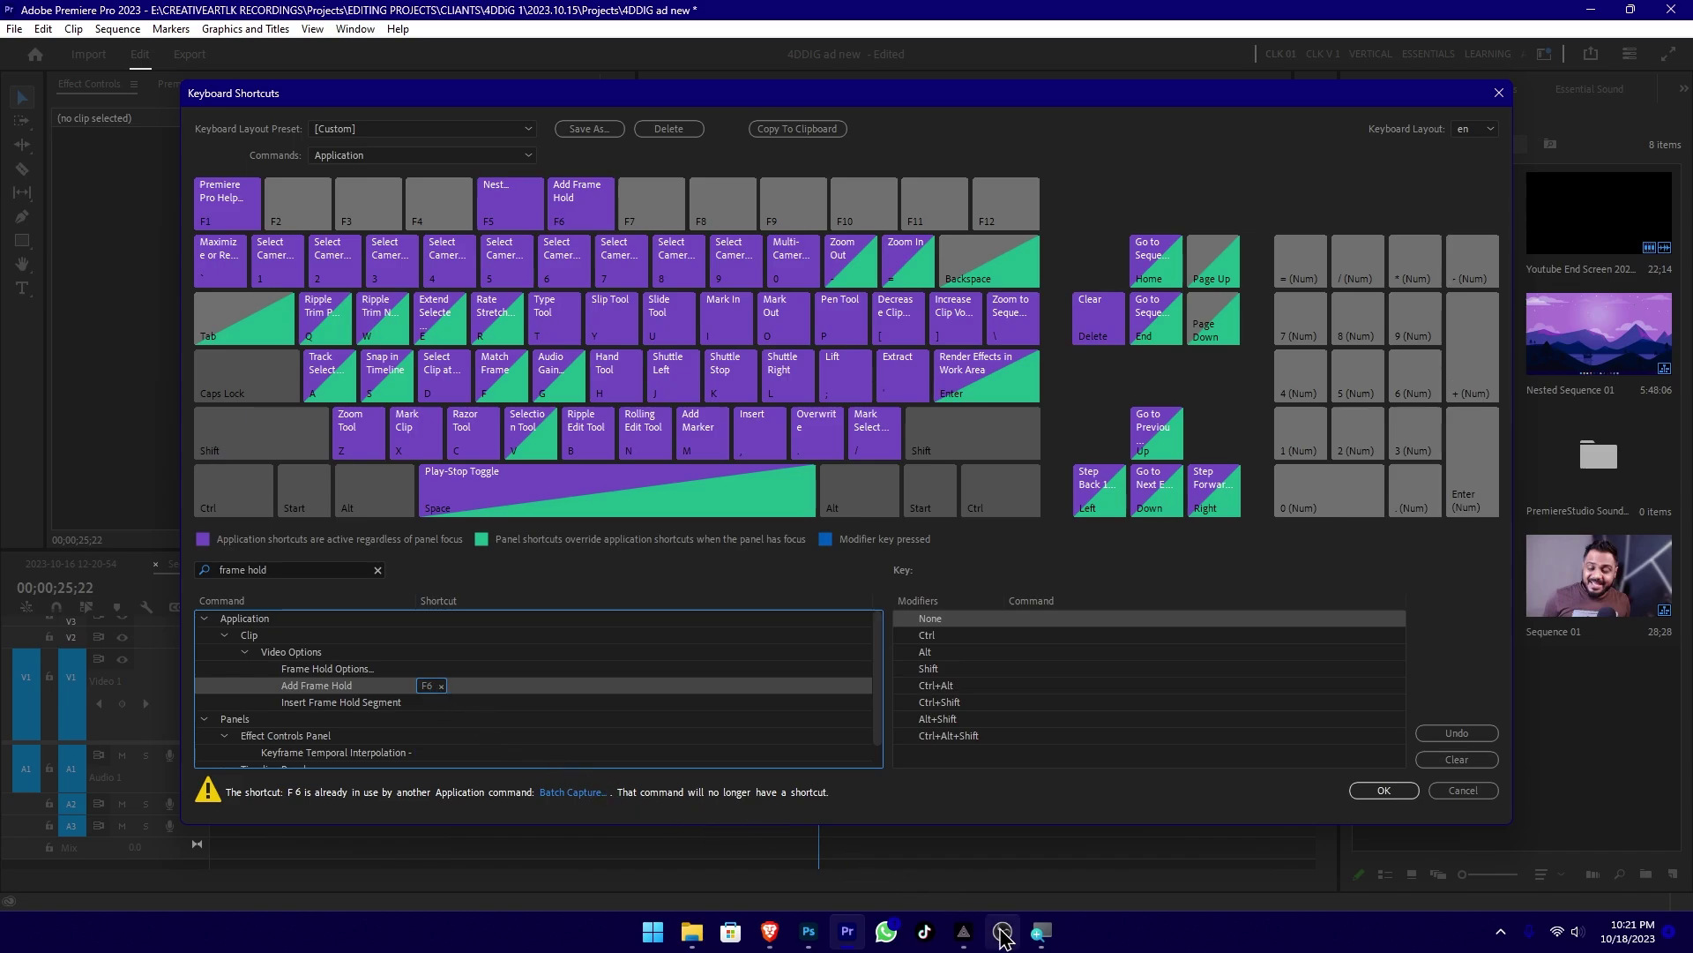
click(1384, 790)
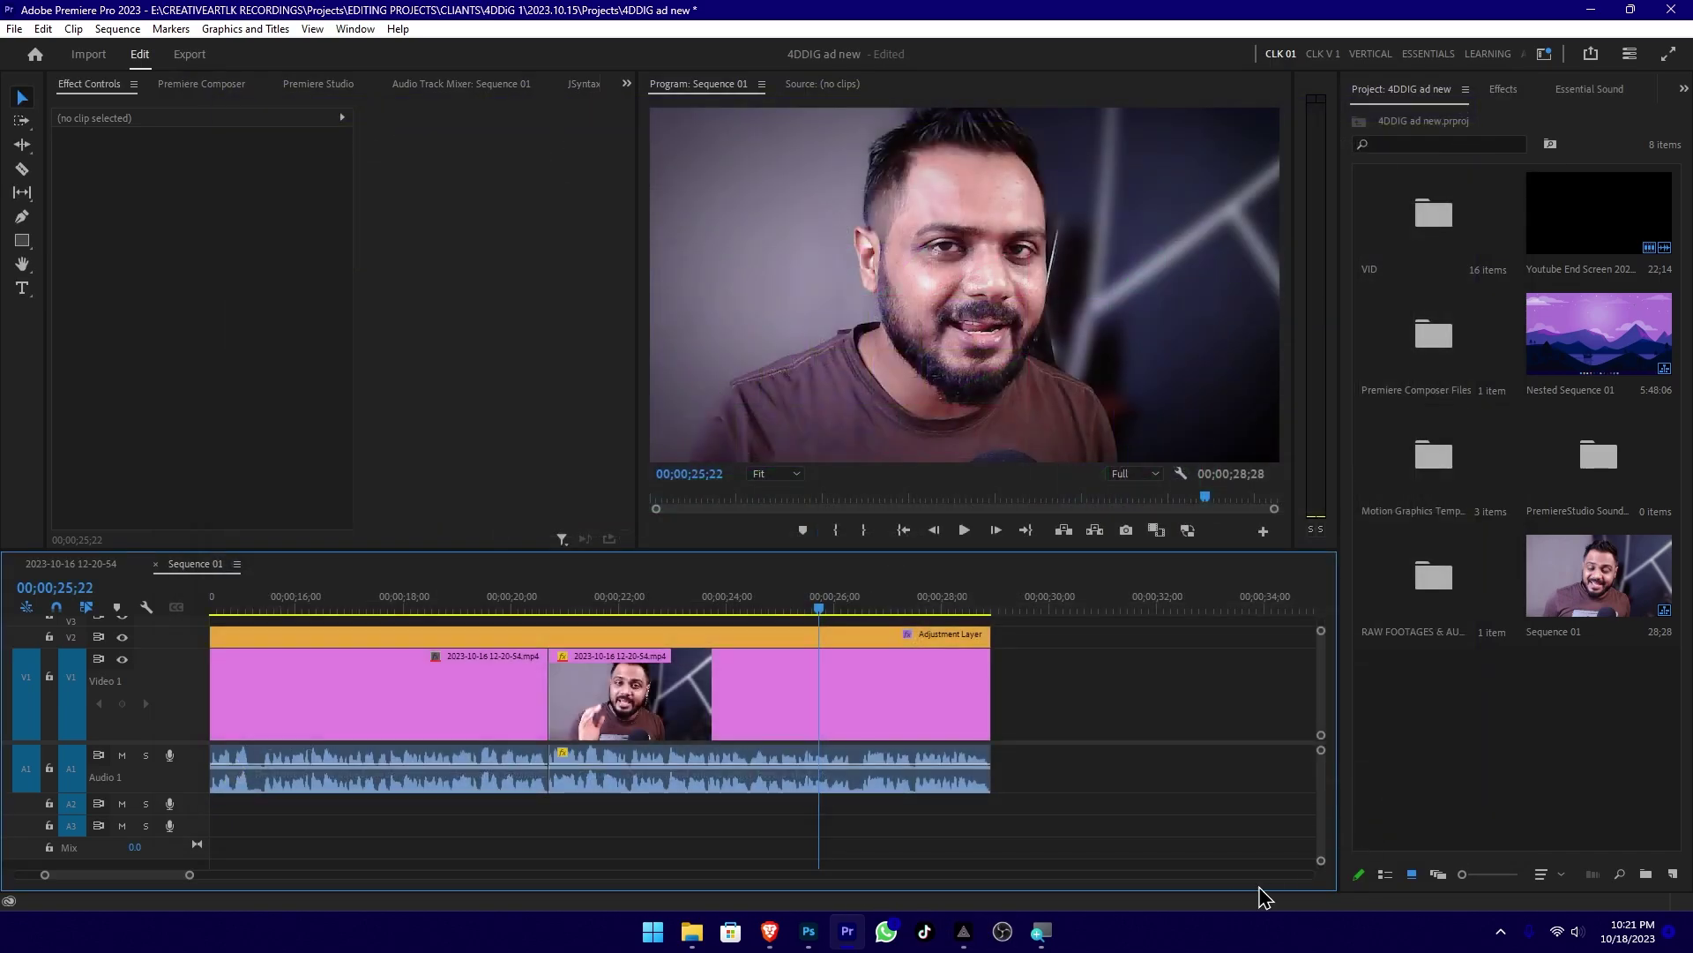
Add a frame hold to the second V1 clip at 00;00;25;12 using its assigned shortcut.
click(797, 608)
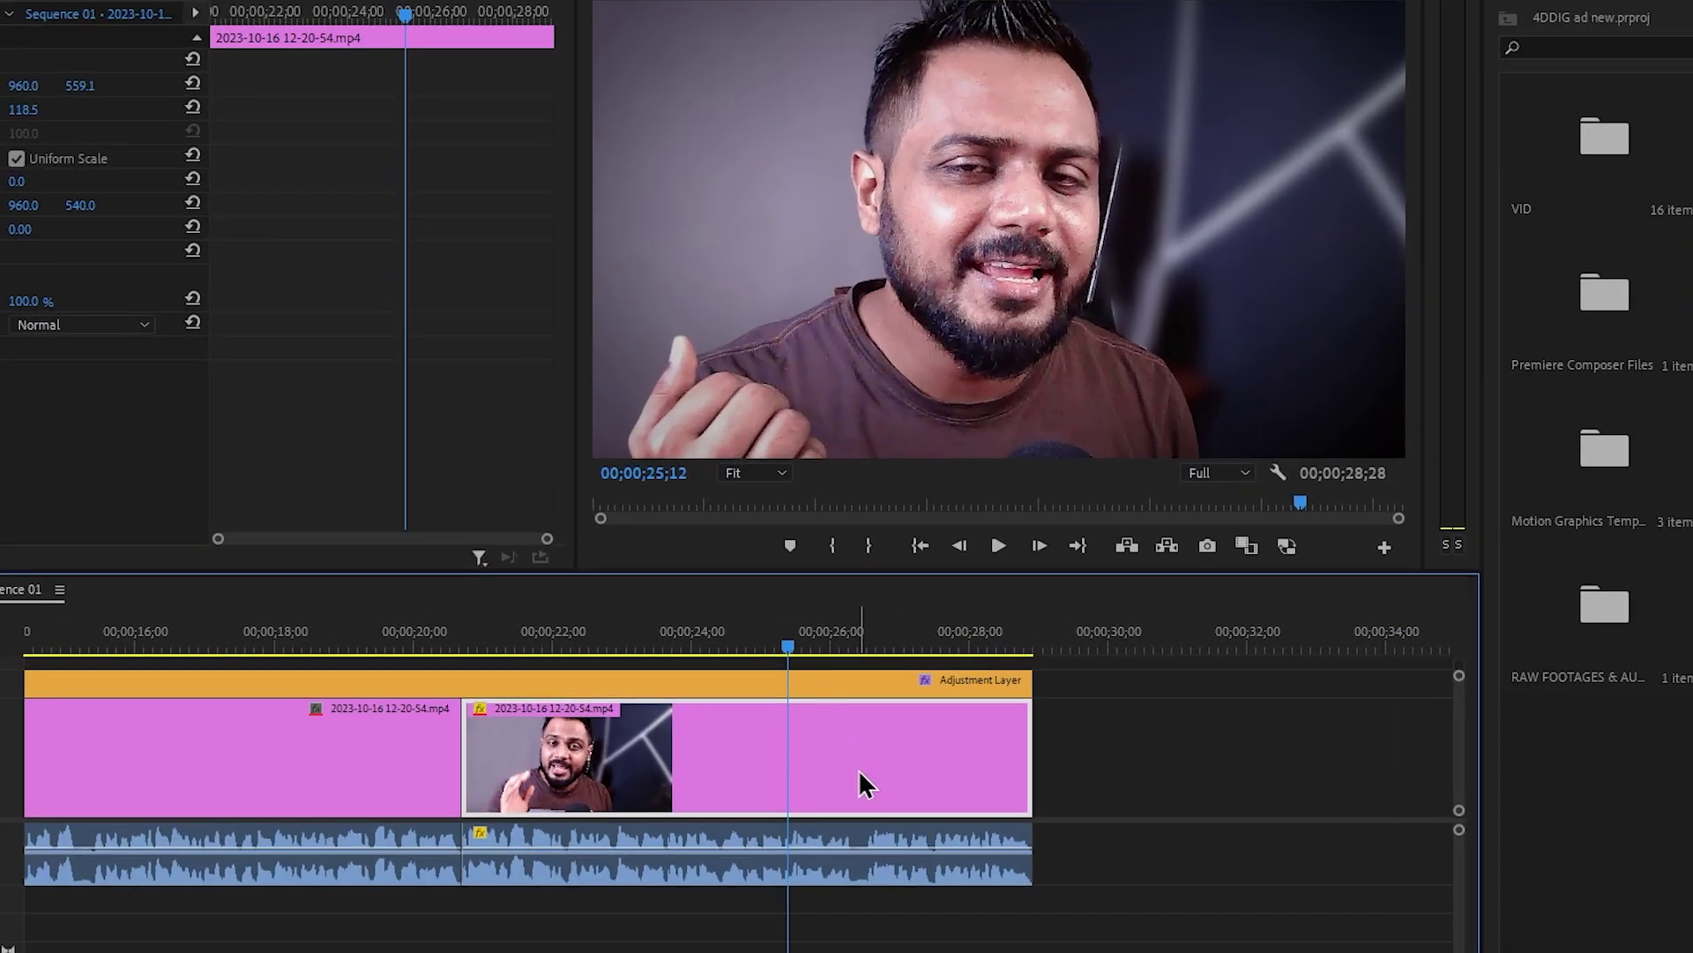
key(F6)
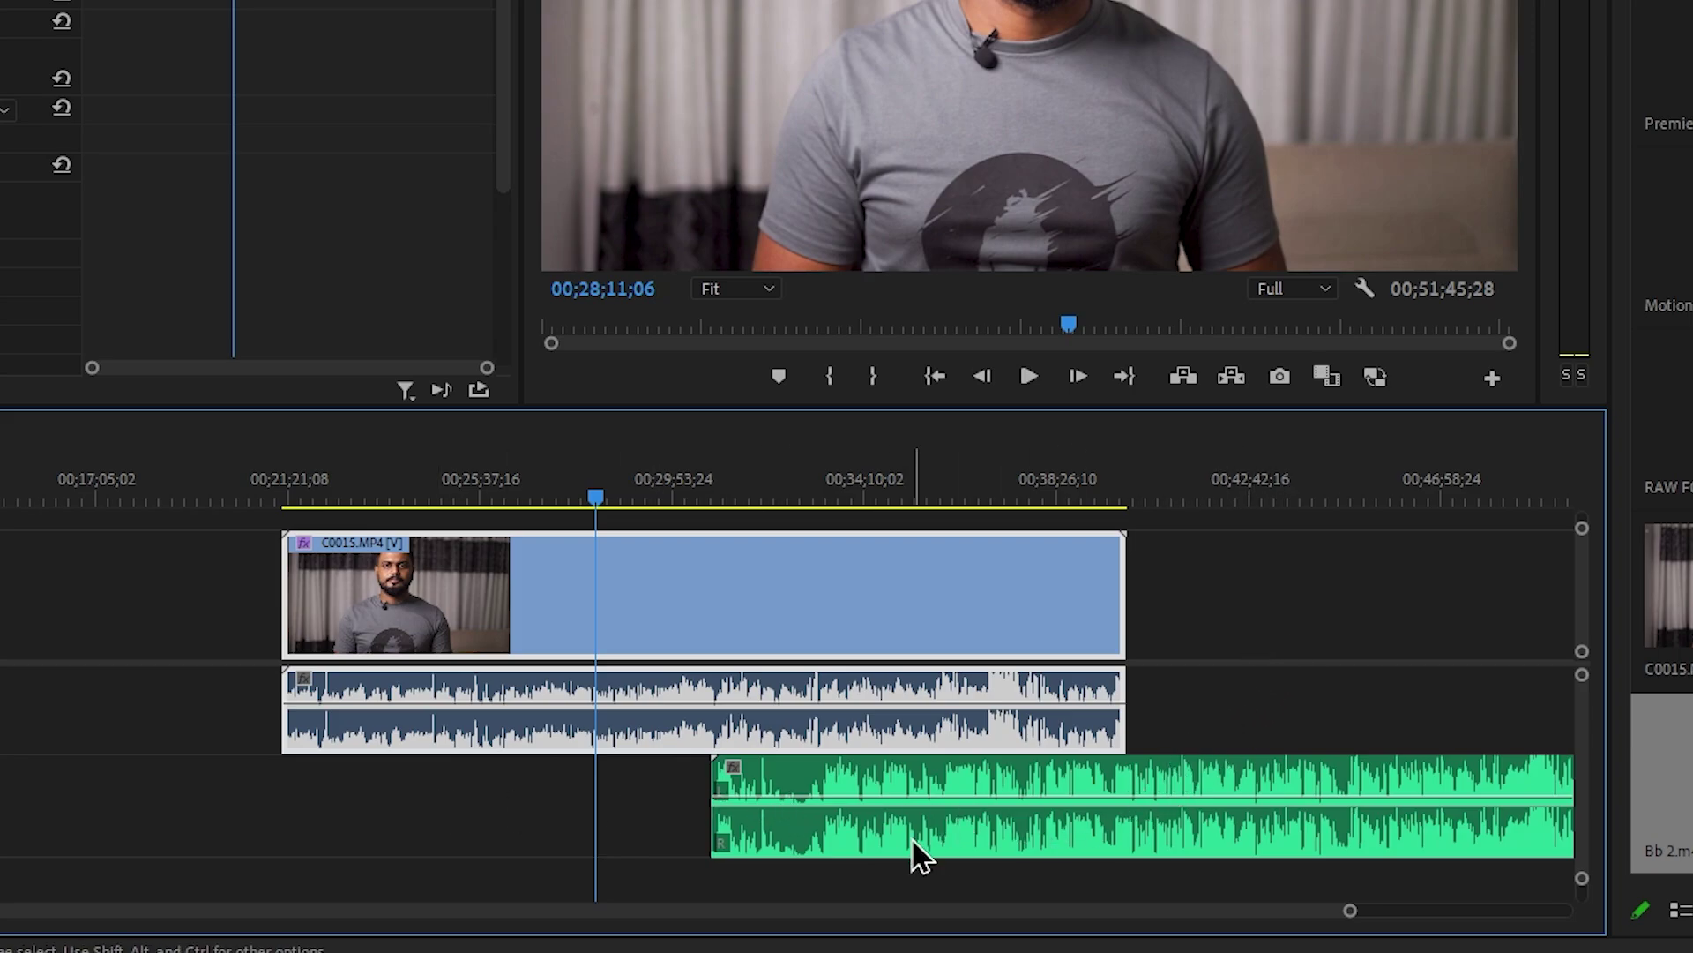
Select the C0015.MP4 clip with its audio and the separate Audio 2 clip, and open the Synchronize settings for them.
drag(1236, 670, 1000, 847)
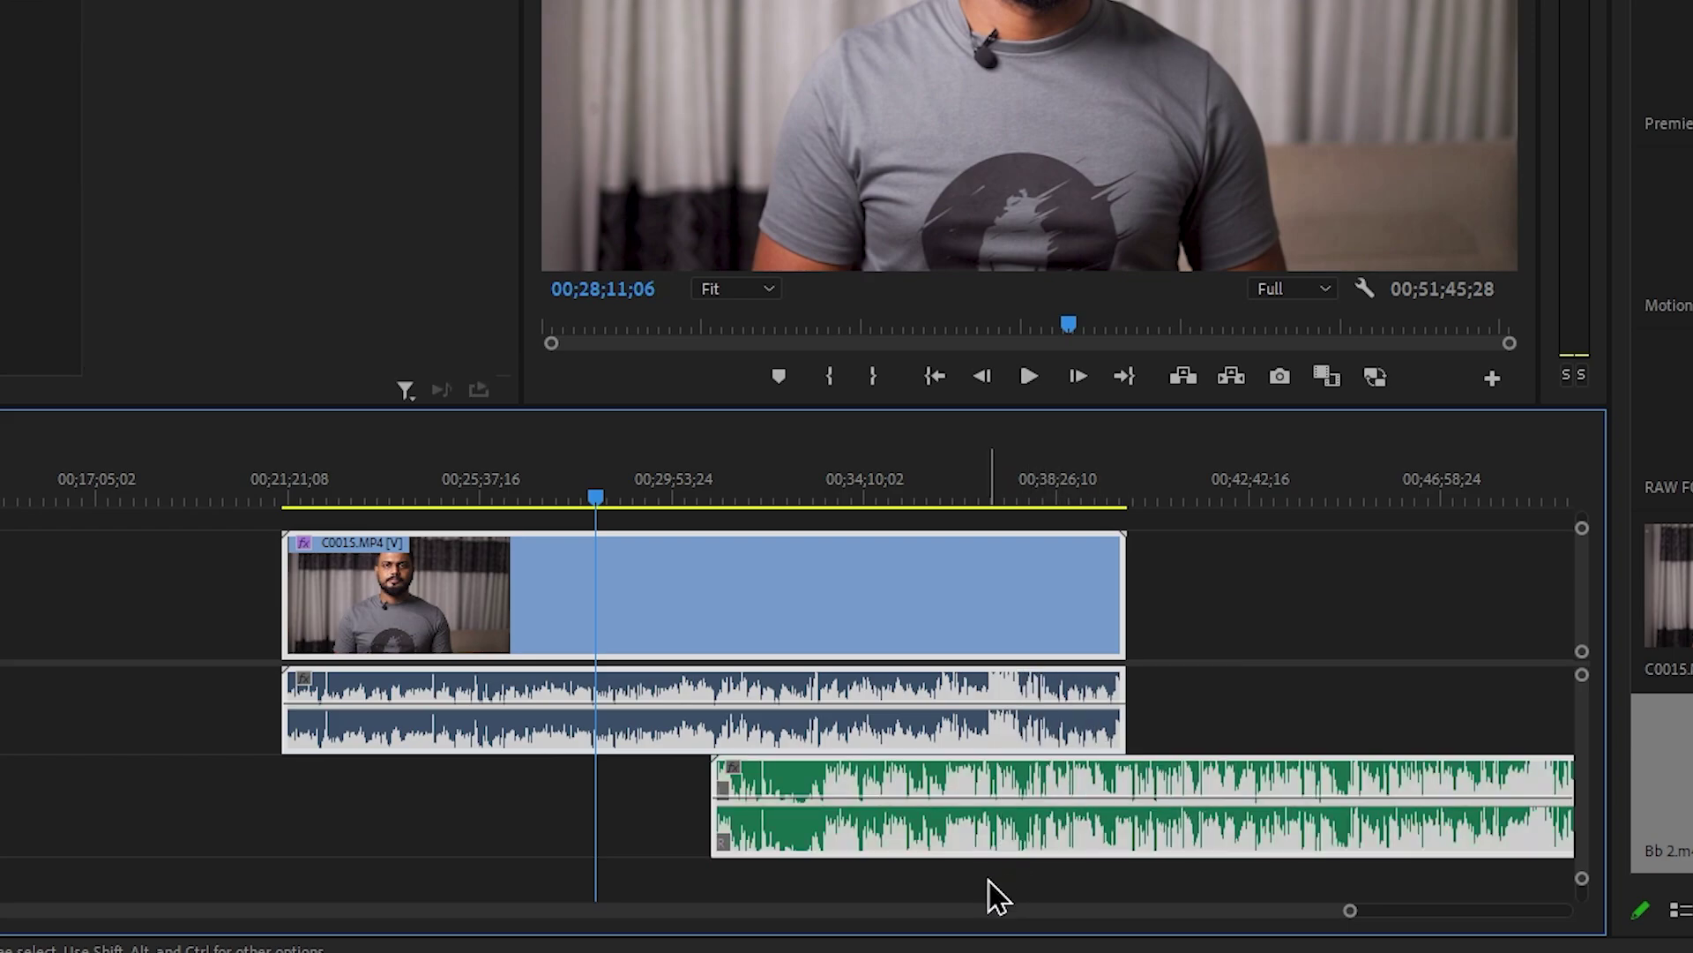
right_click(977, 819)
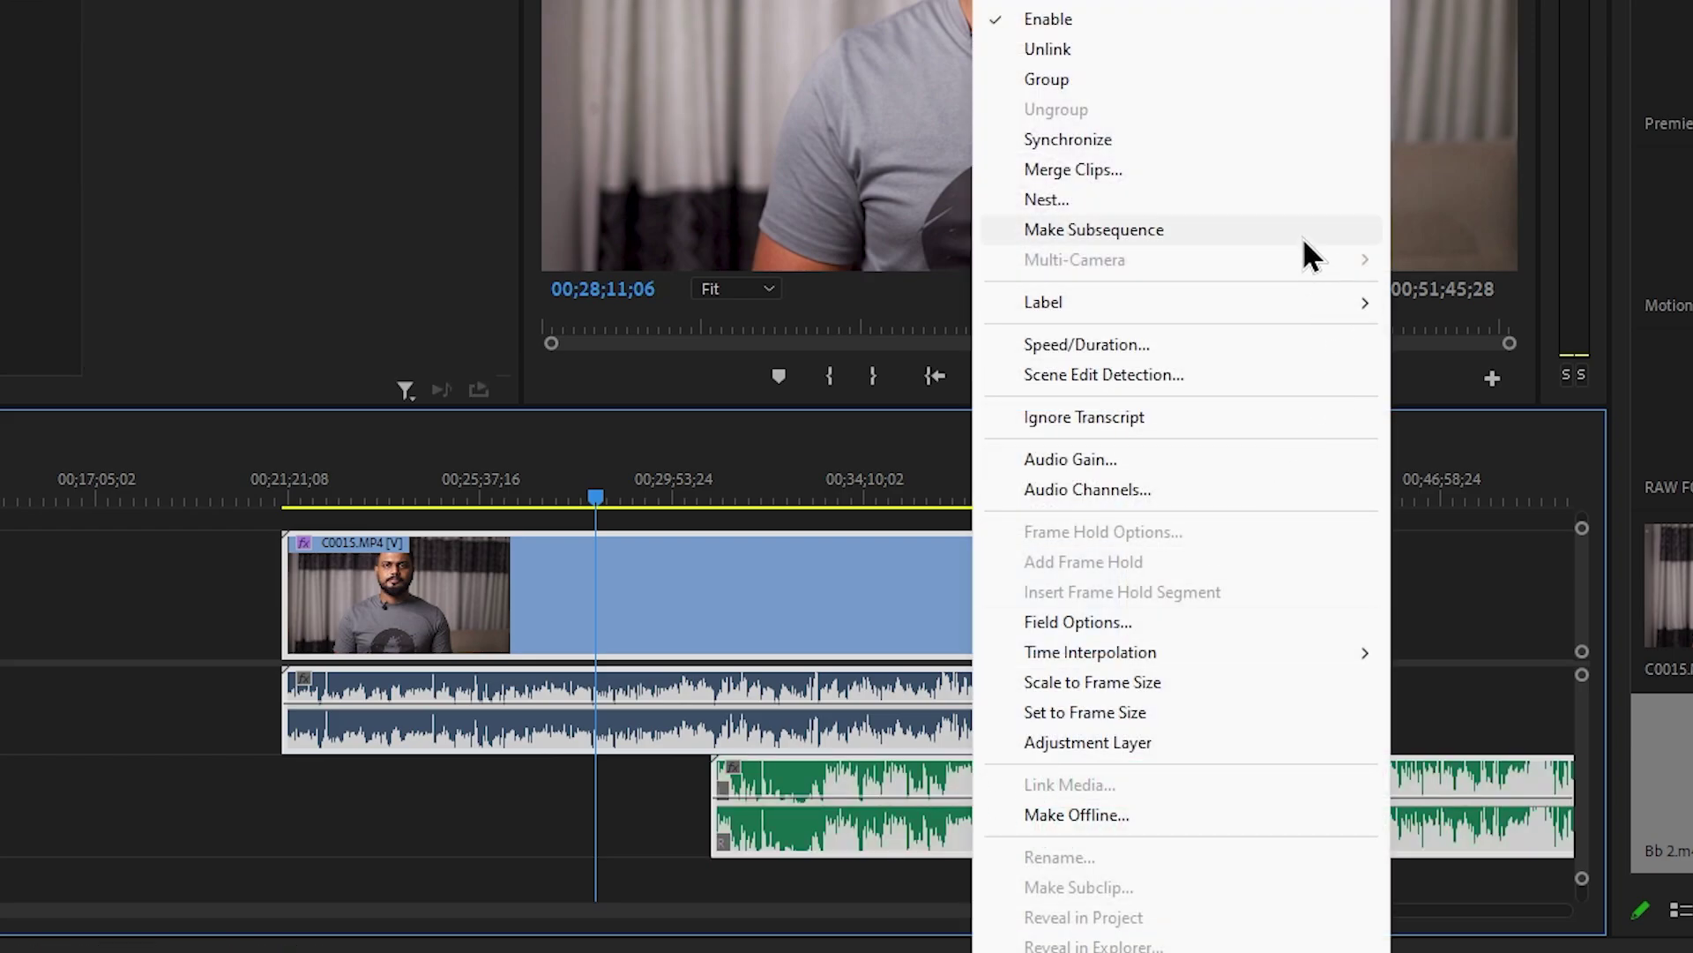
click(1102, 143)
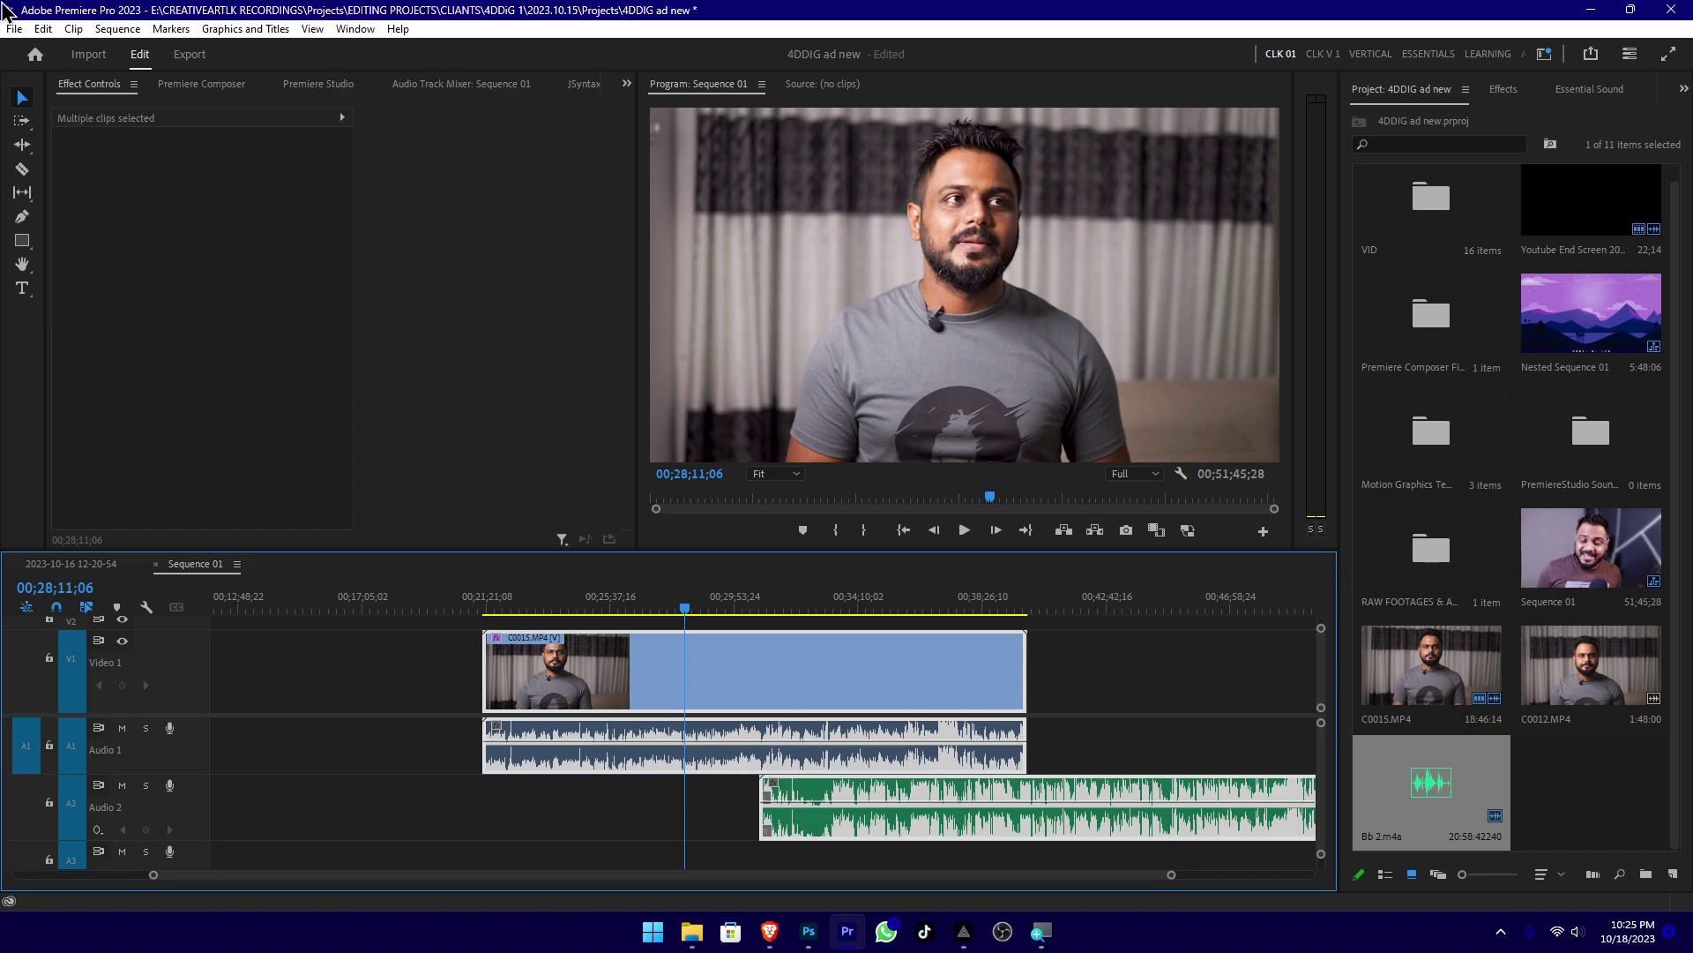
Find the Synchronize command in the keyboard shortcut settings, assign F7 to it and save the shortcuts.
click(43, 29)
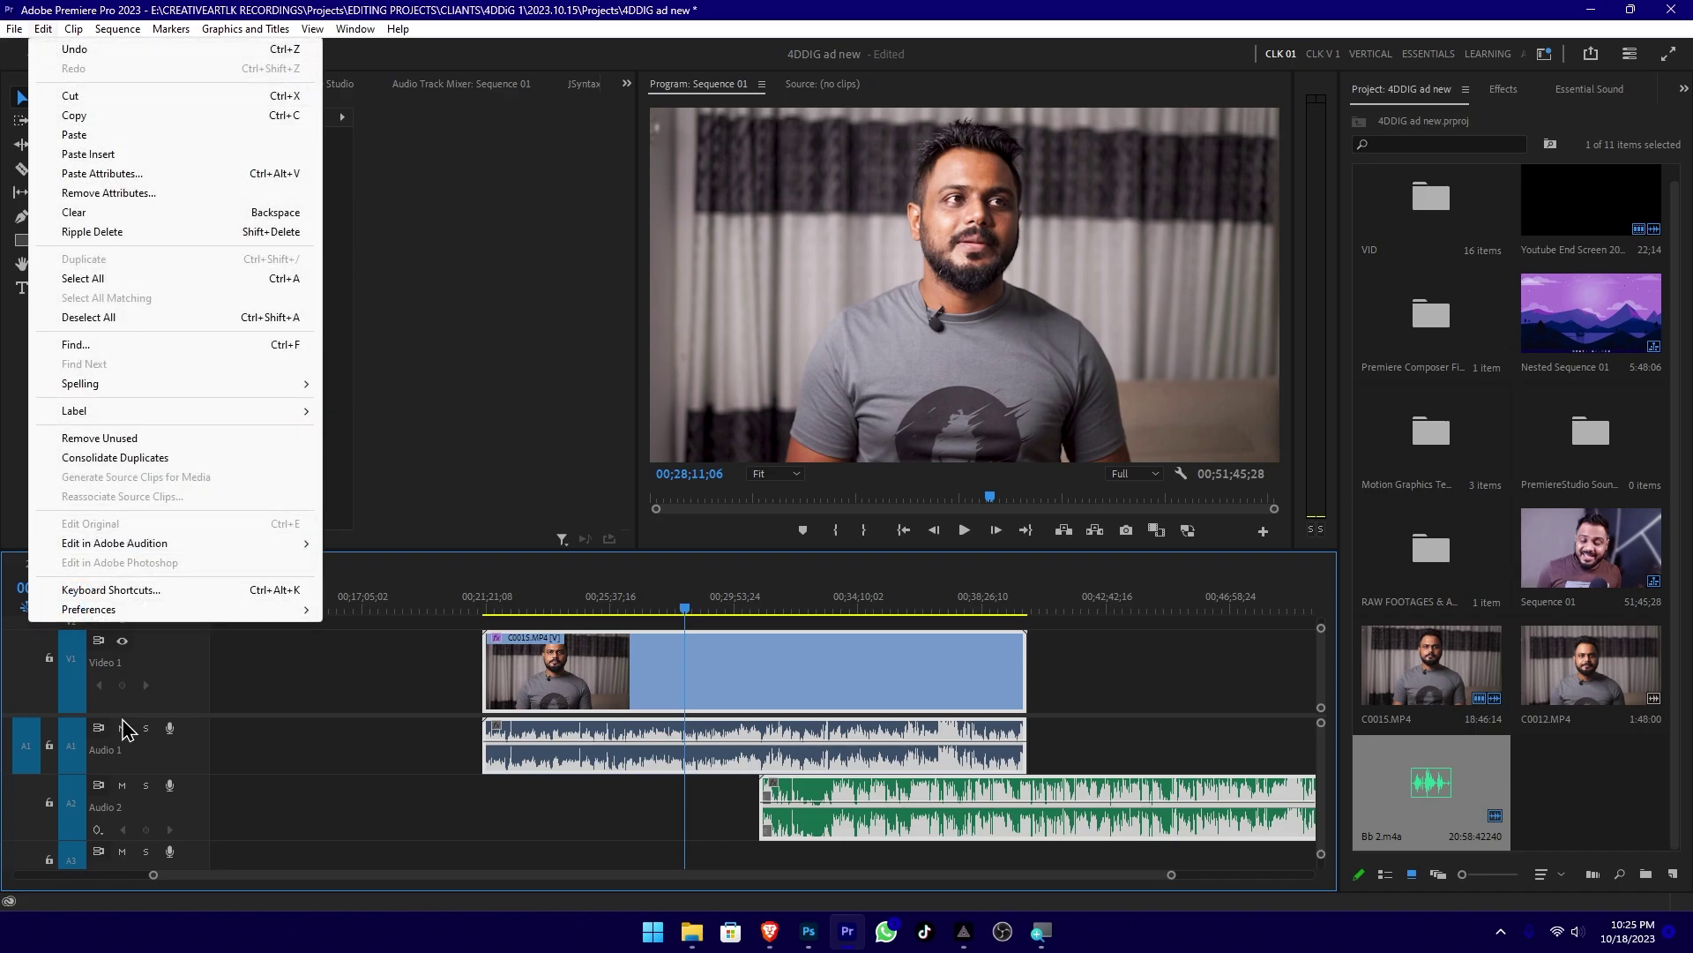
click(168, 590)
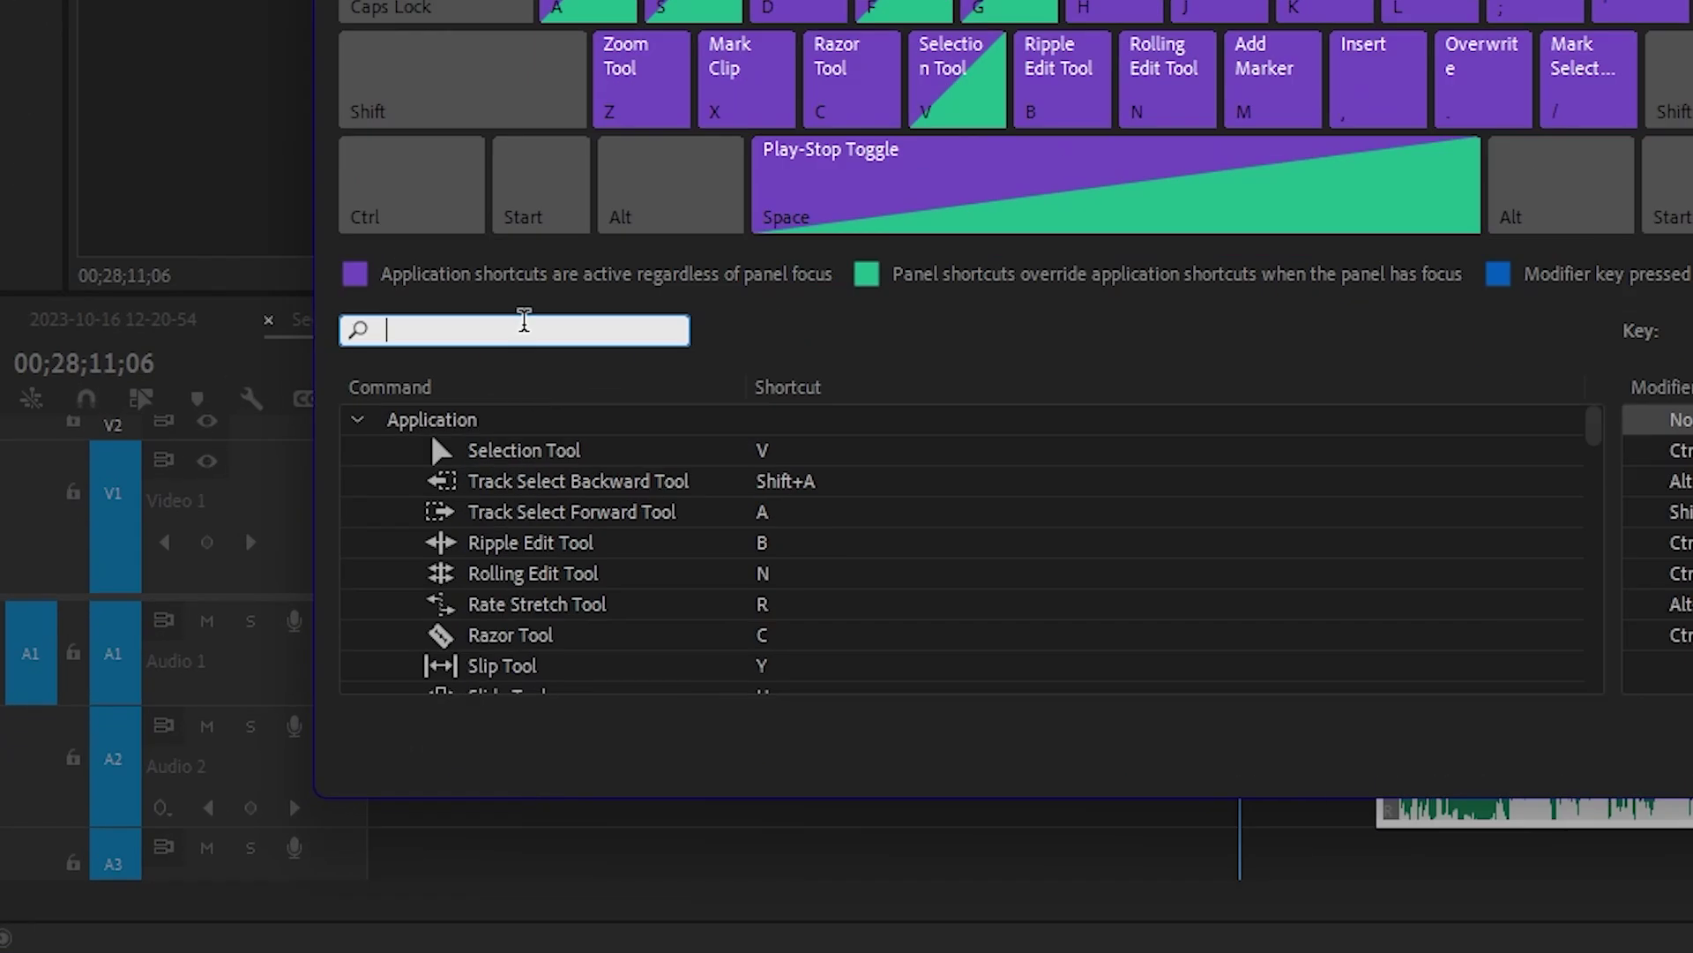
text(sync)
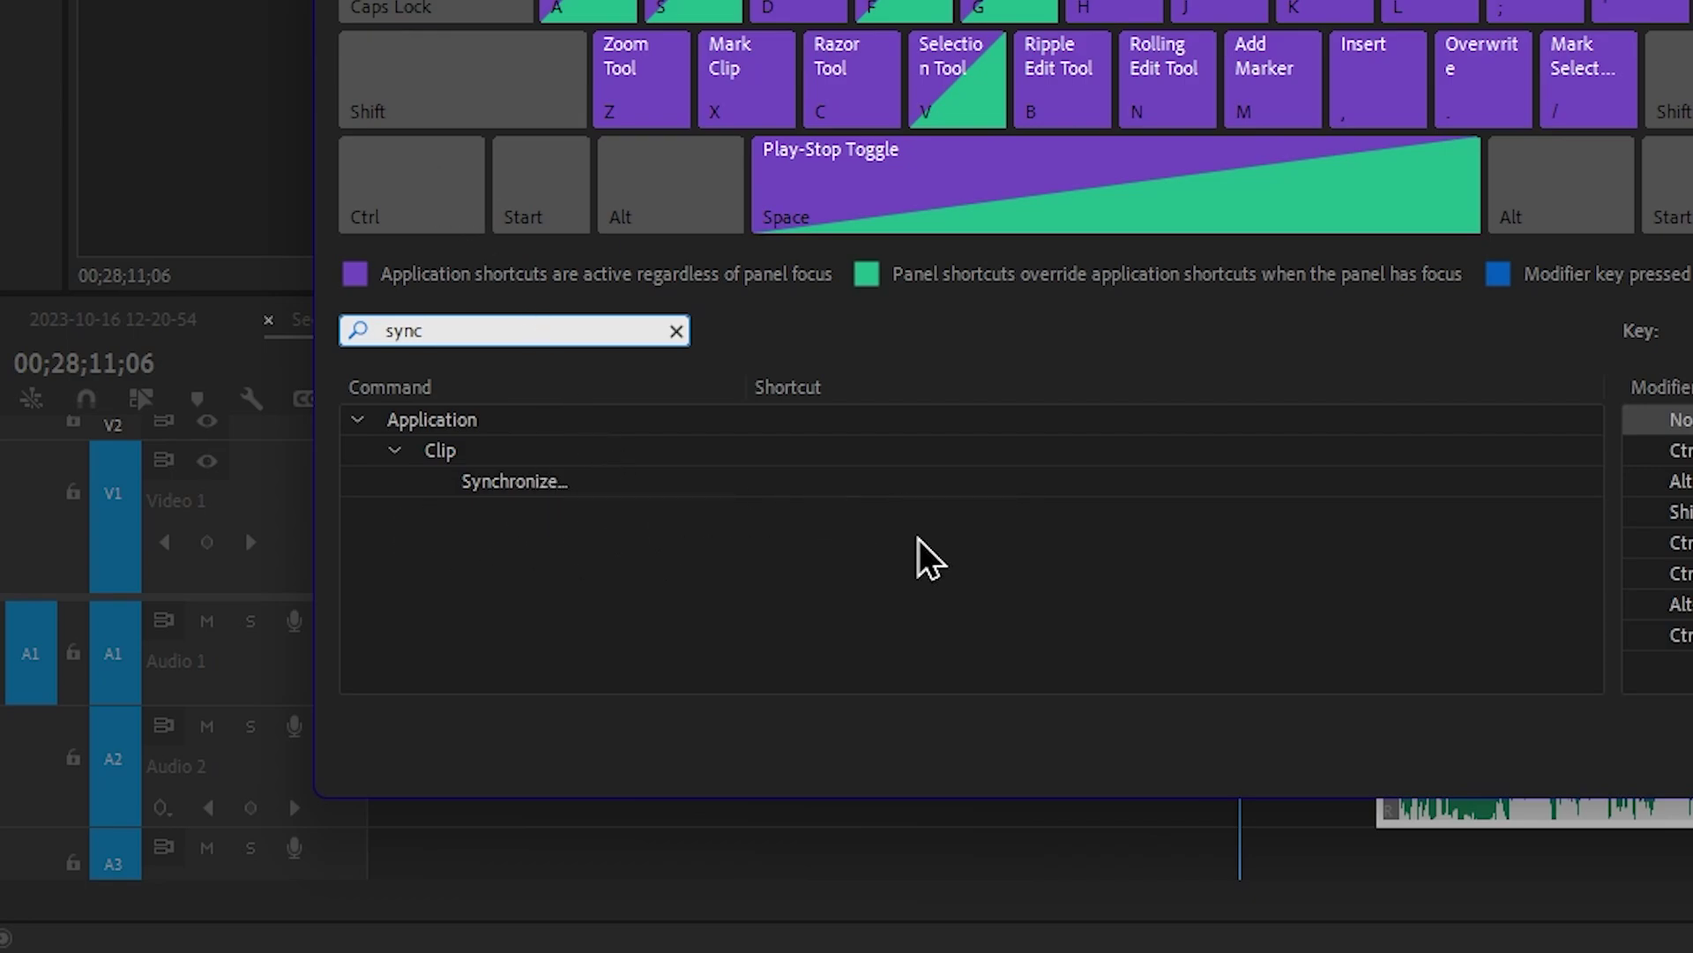
click(771, 503)
click(802, 485)
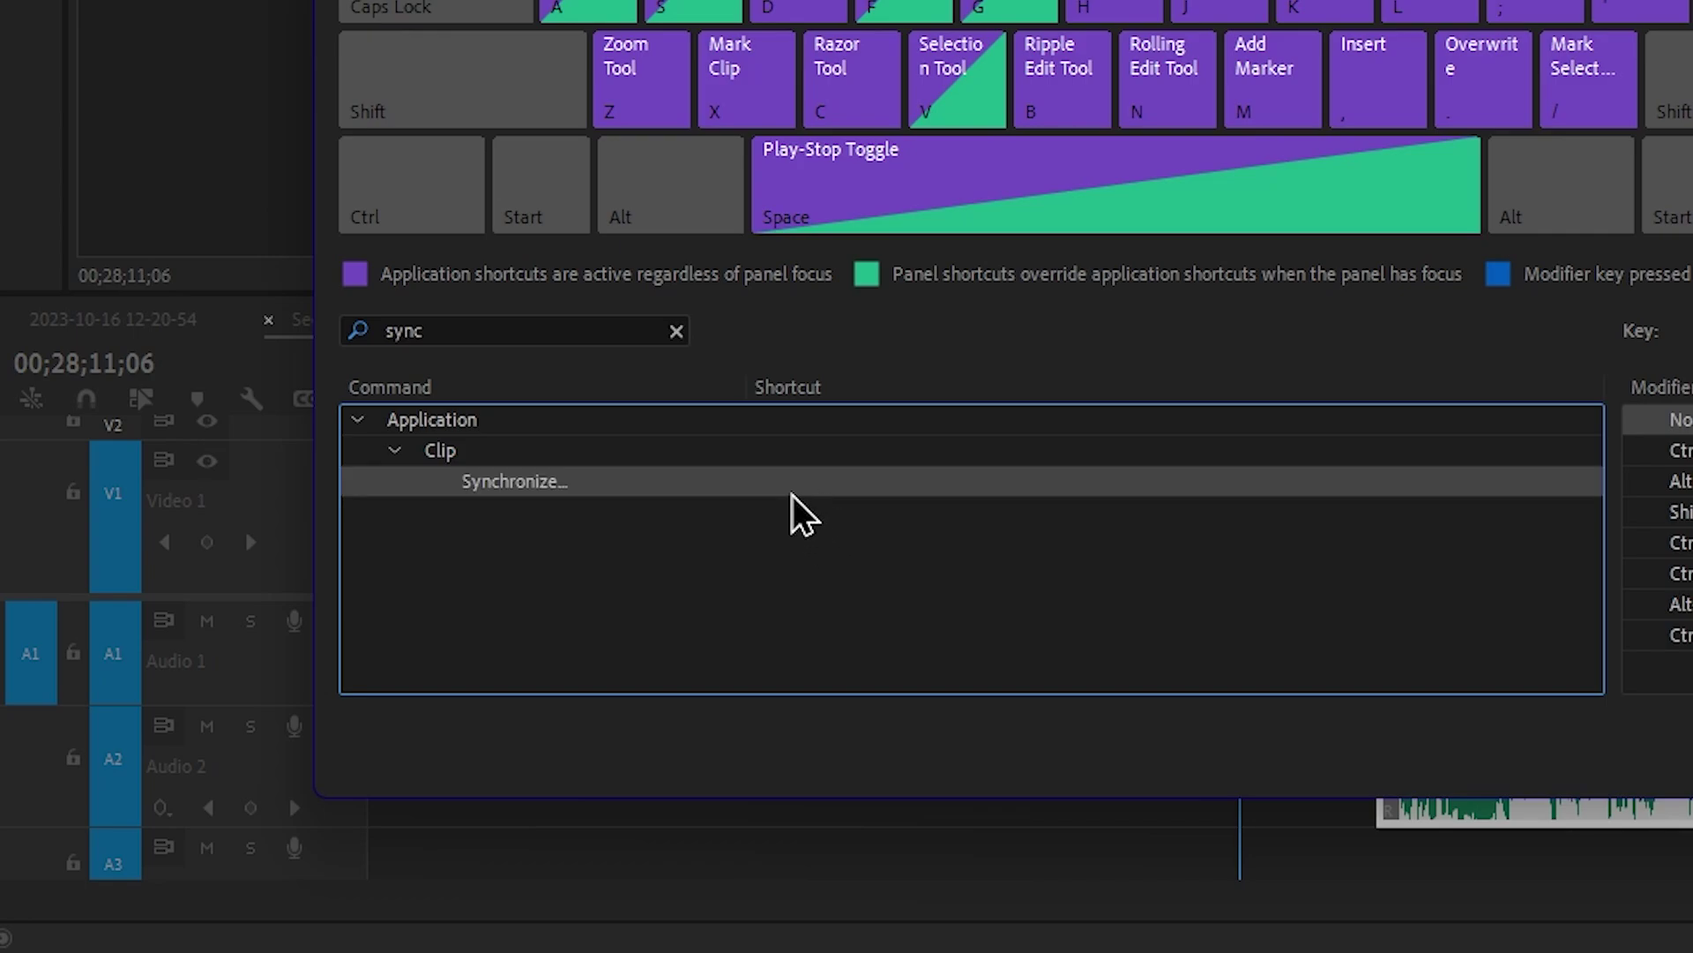
click(787, 483)
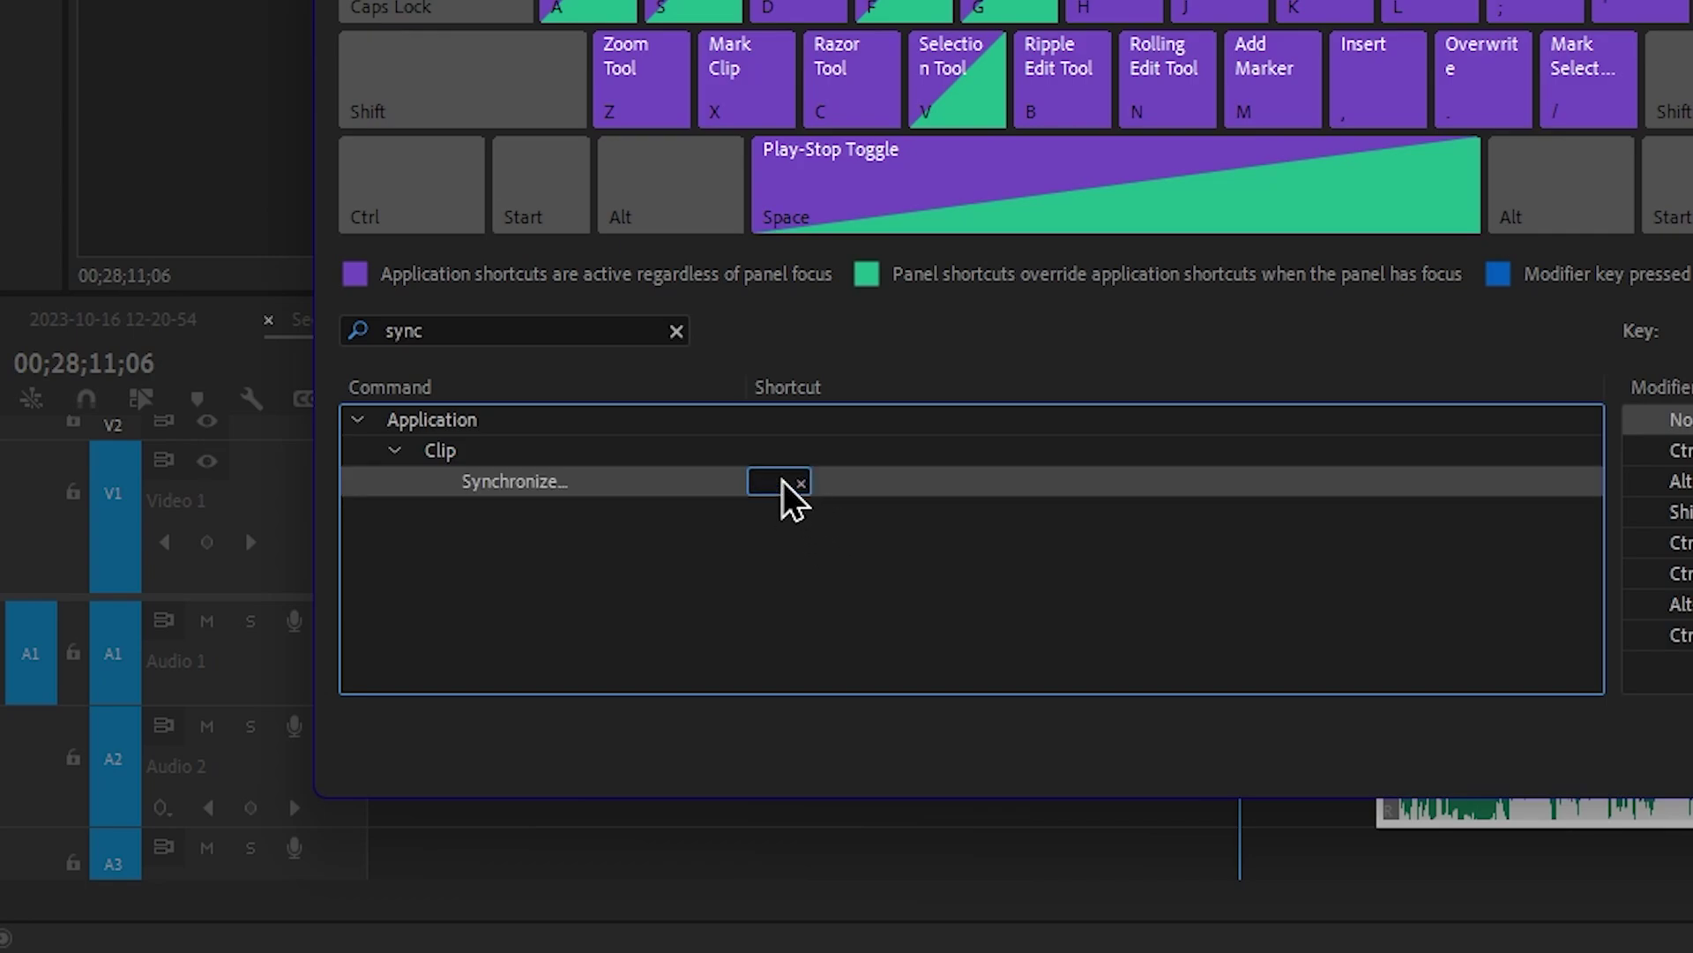
key(F7)
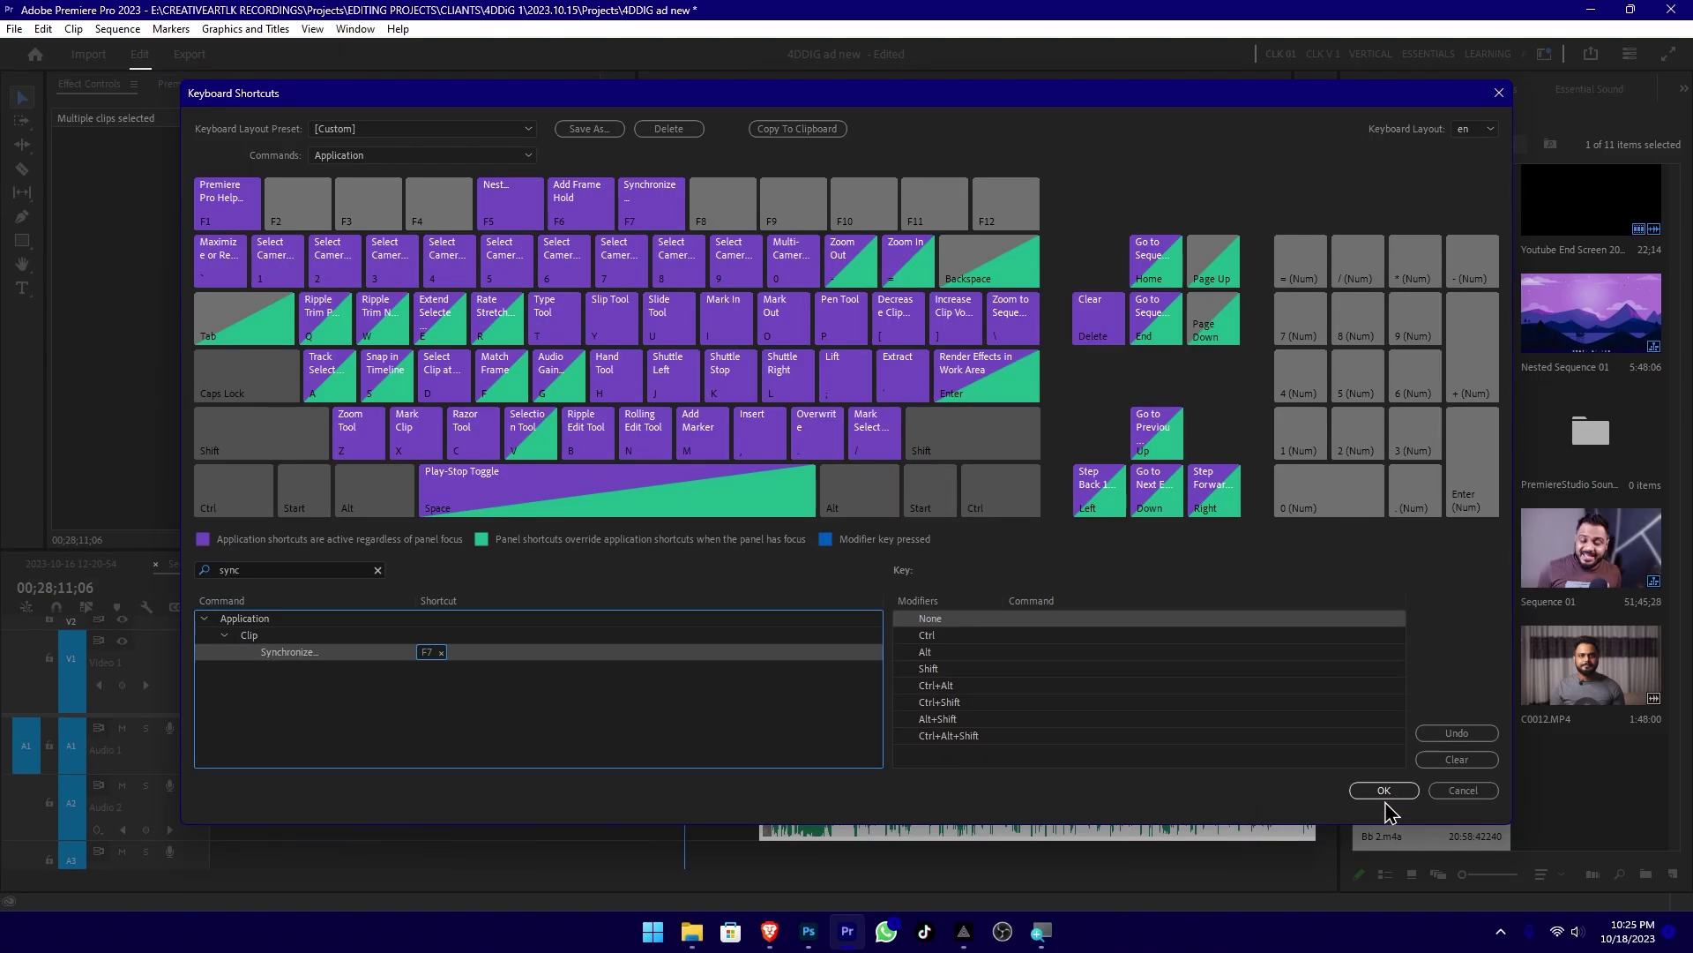
click(1384, 790)
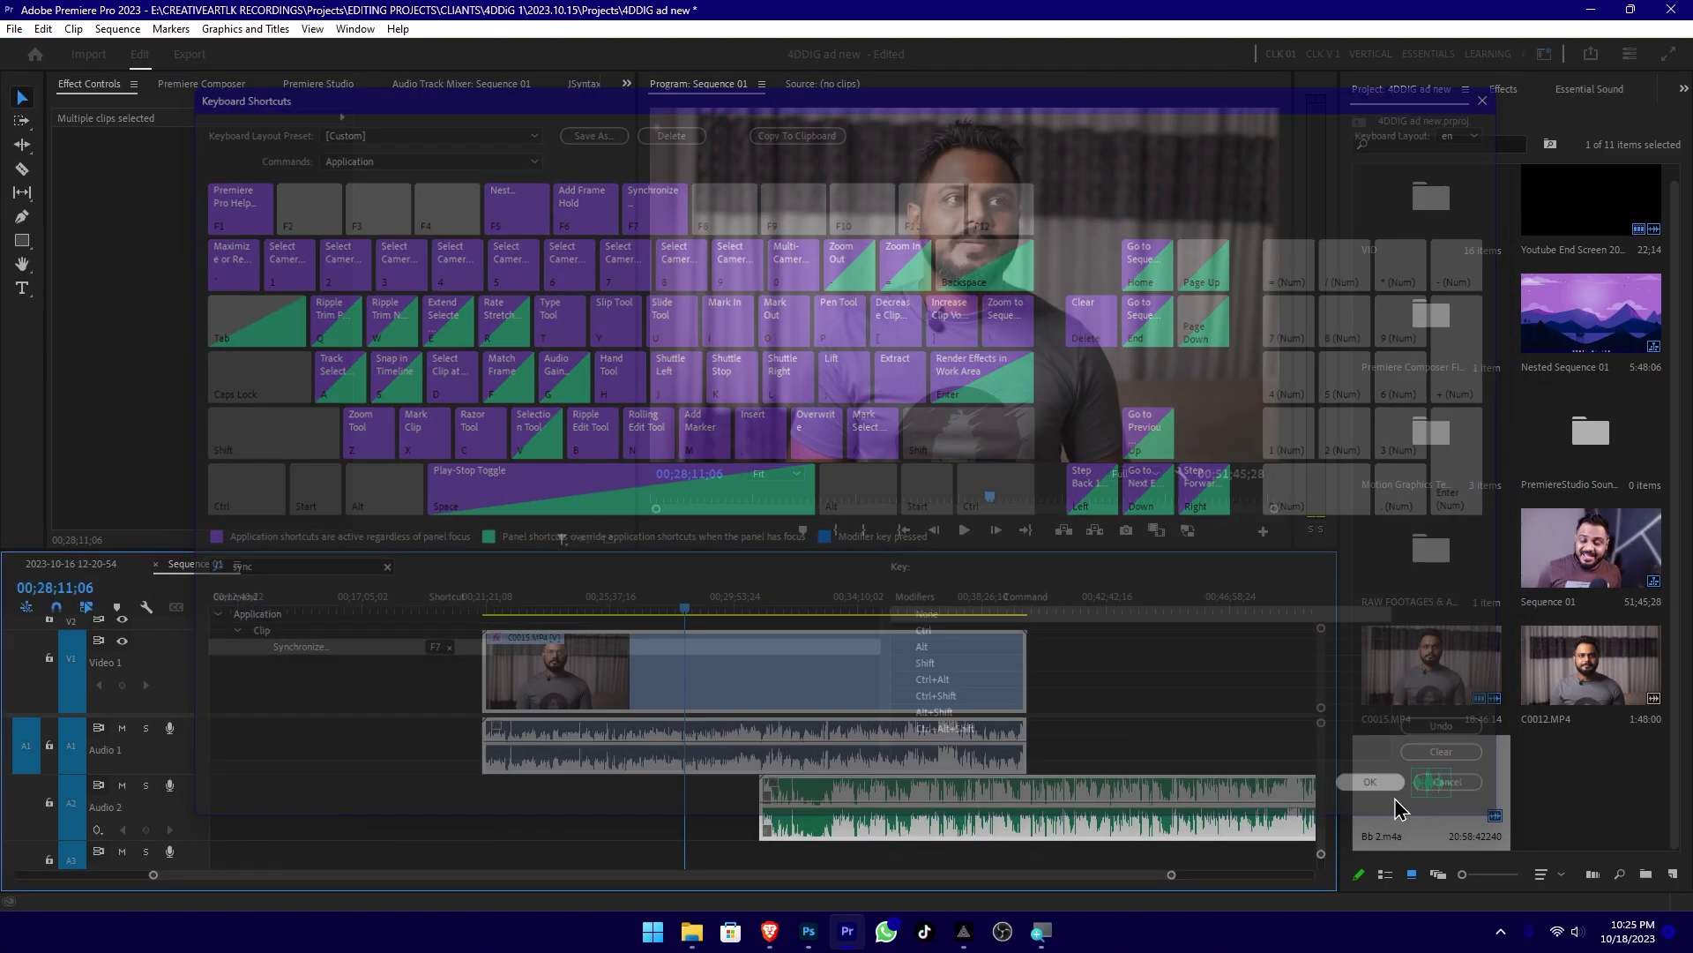
Synchronize the selected C0015.MP4 clip and the separate Audio 2 clip by Audio on track channel 1 using the assigned shortcut.
drag(1137, 654, 732, 828)
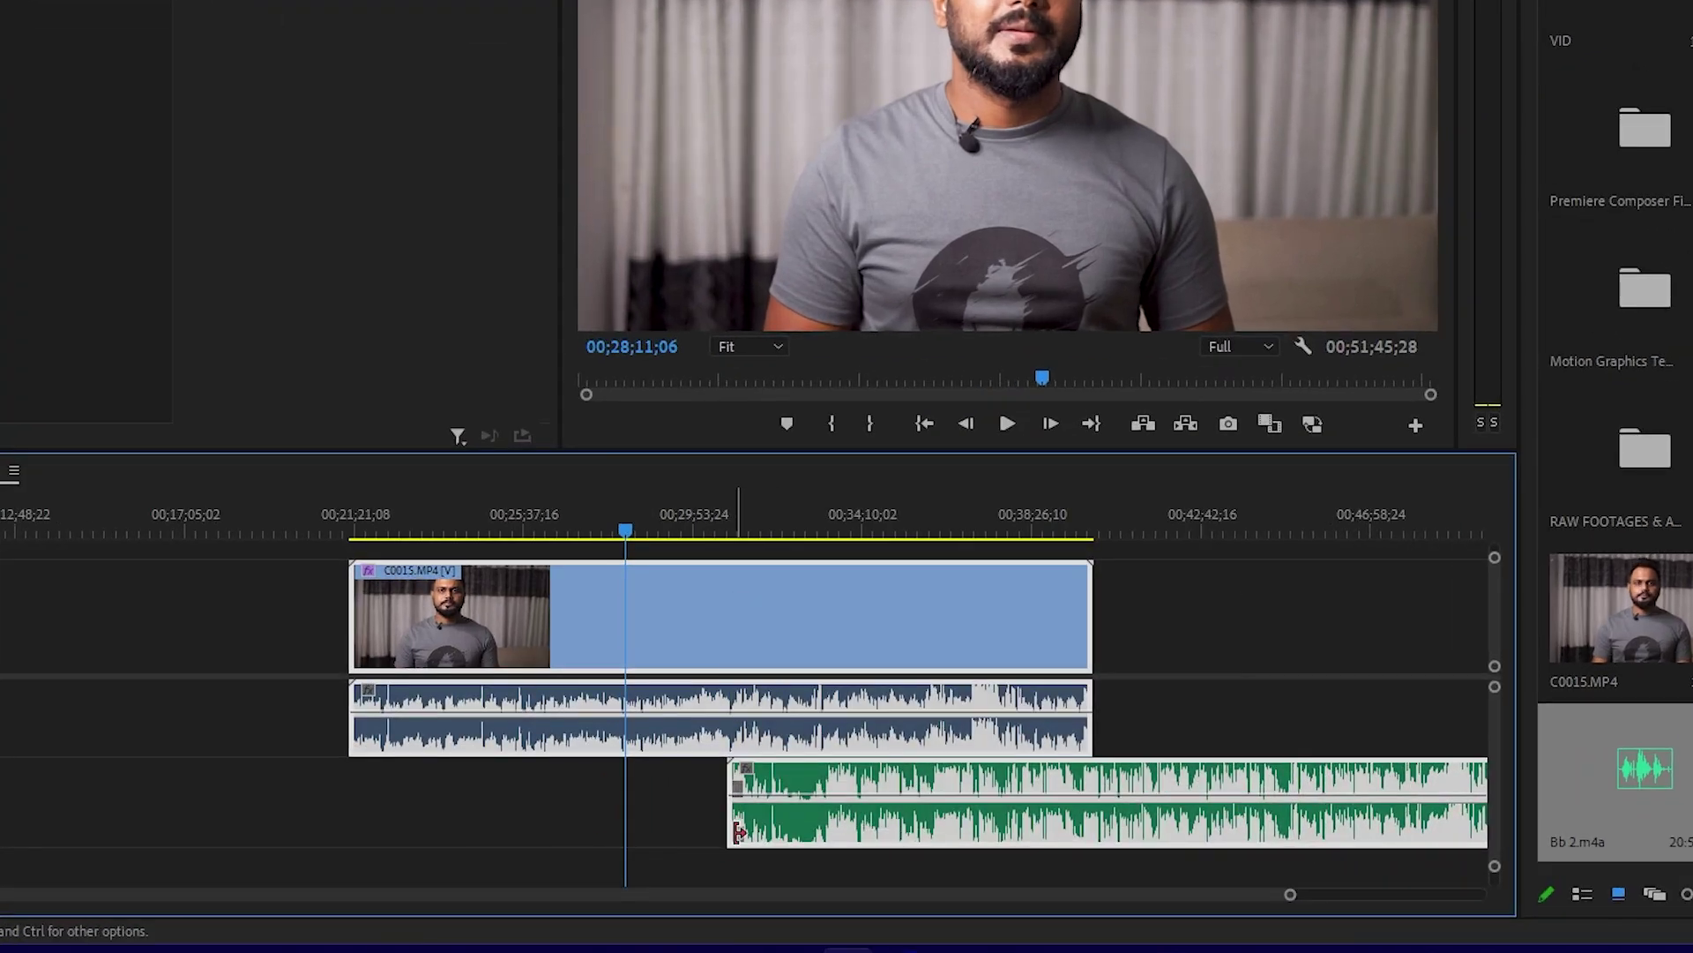
key(F7)
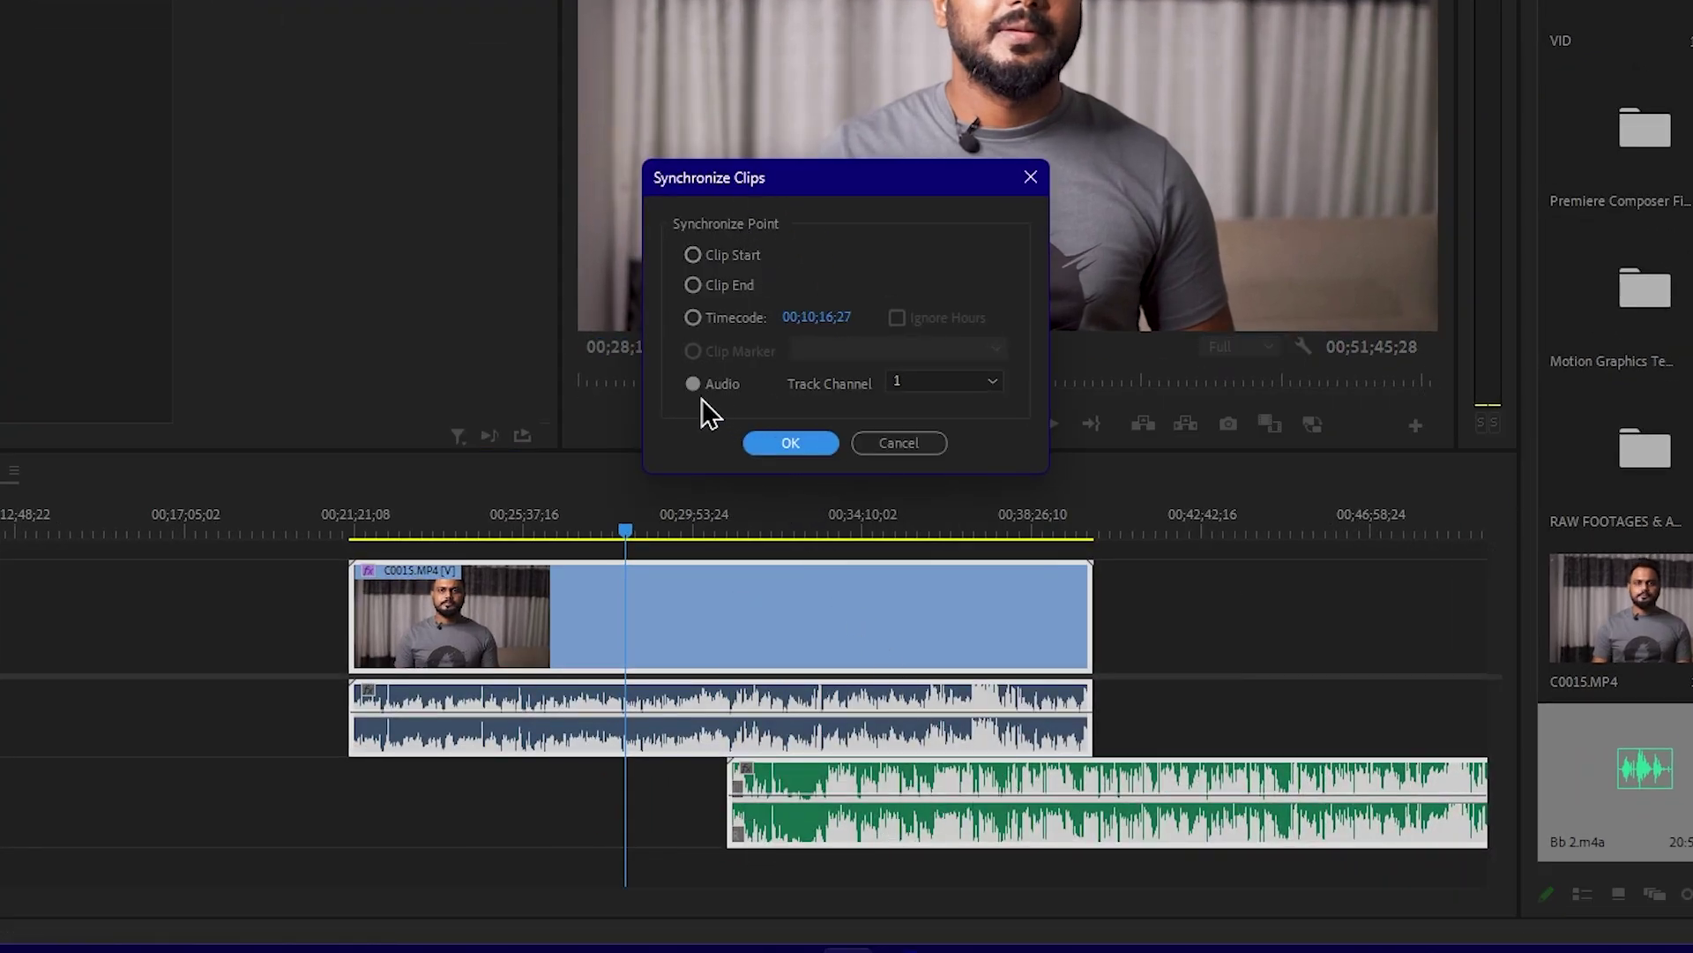
click(808, 447)
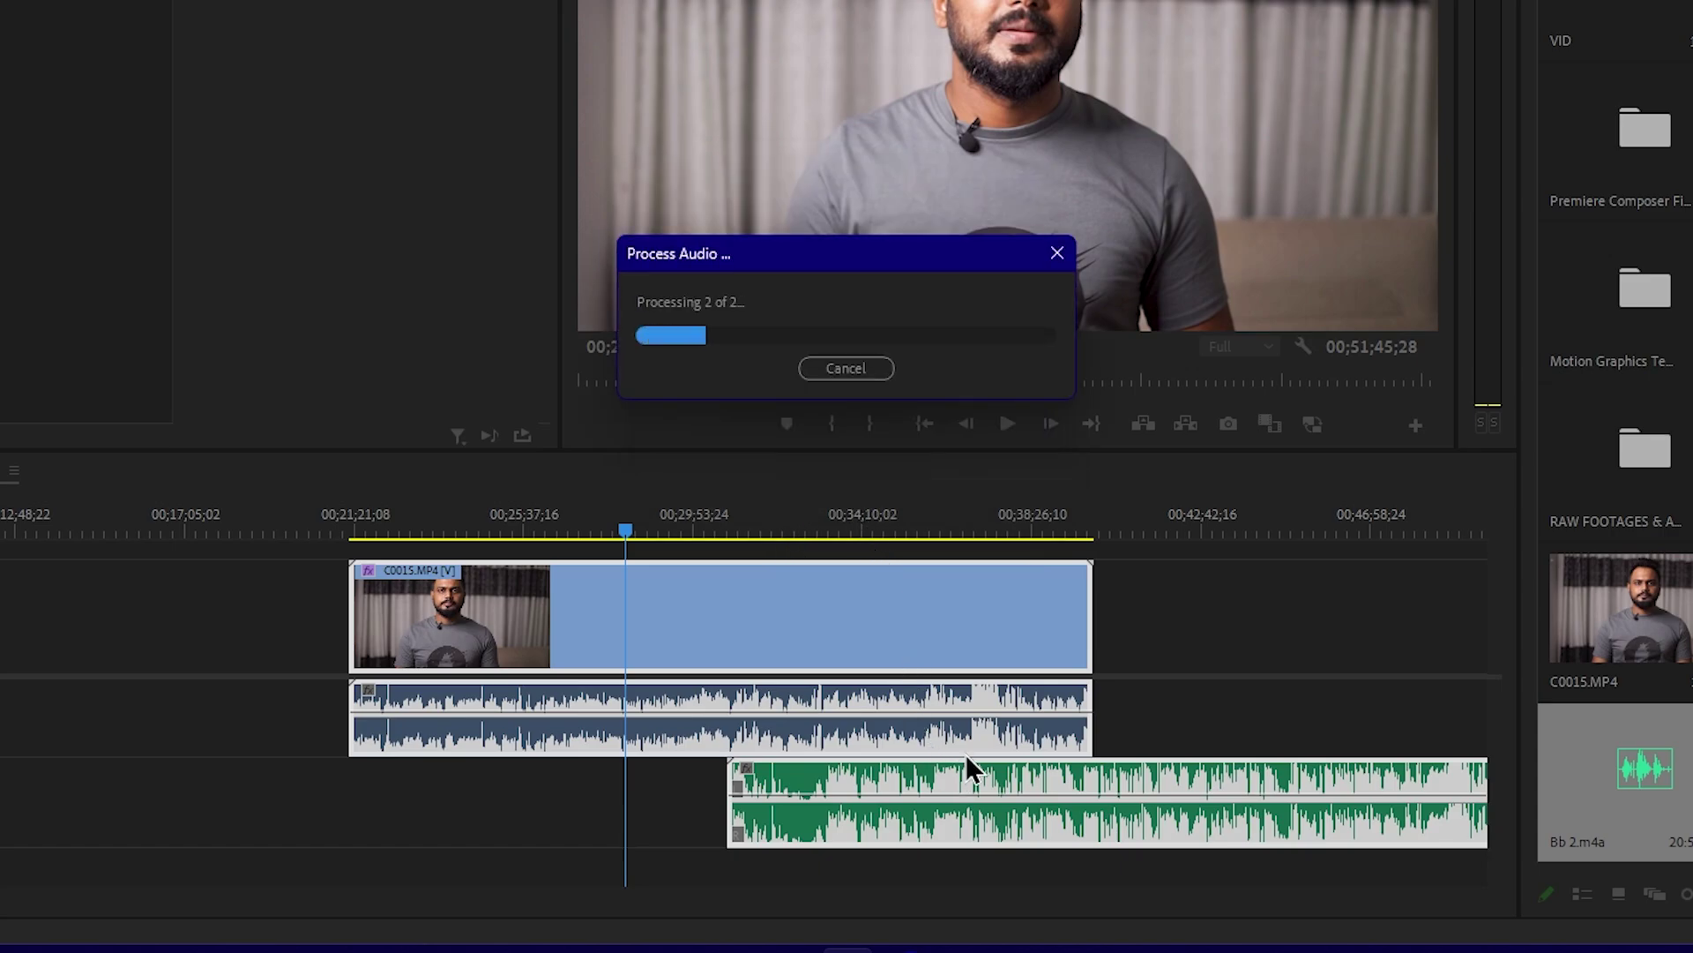
scroll(975, 744, down, 3)
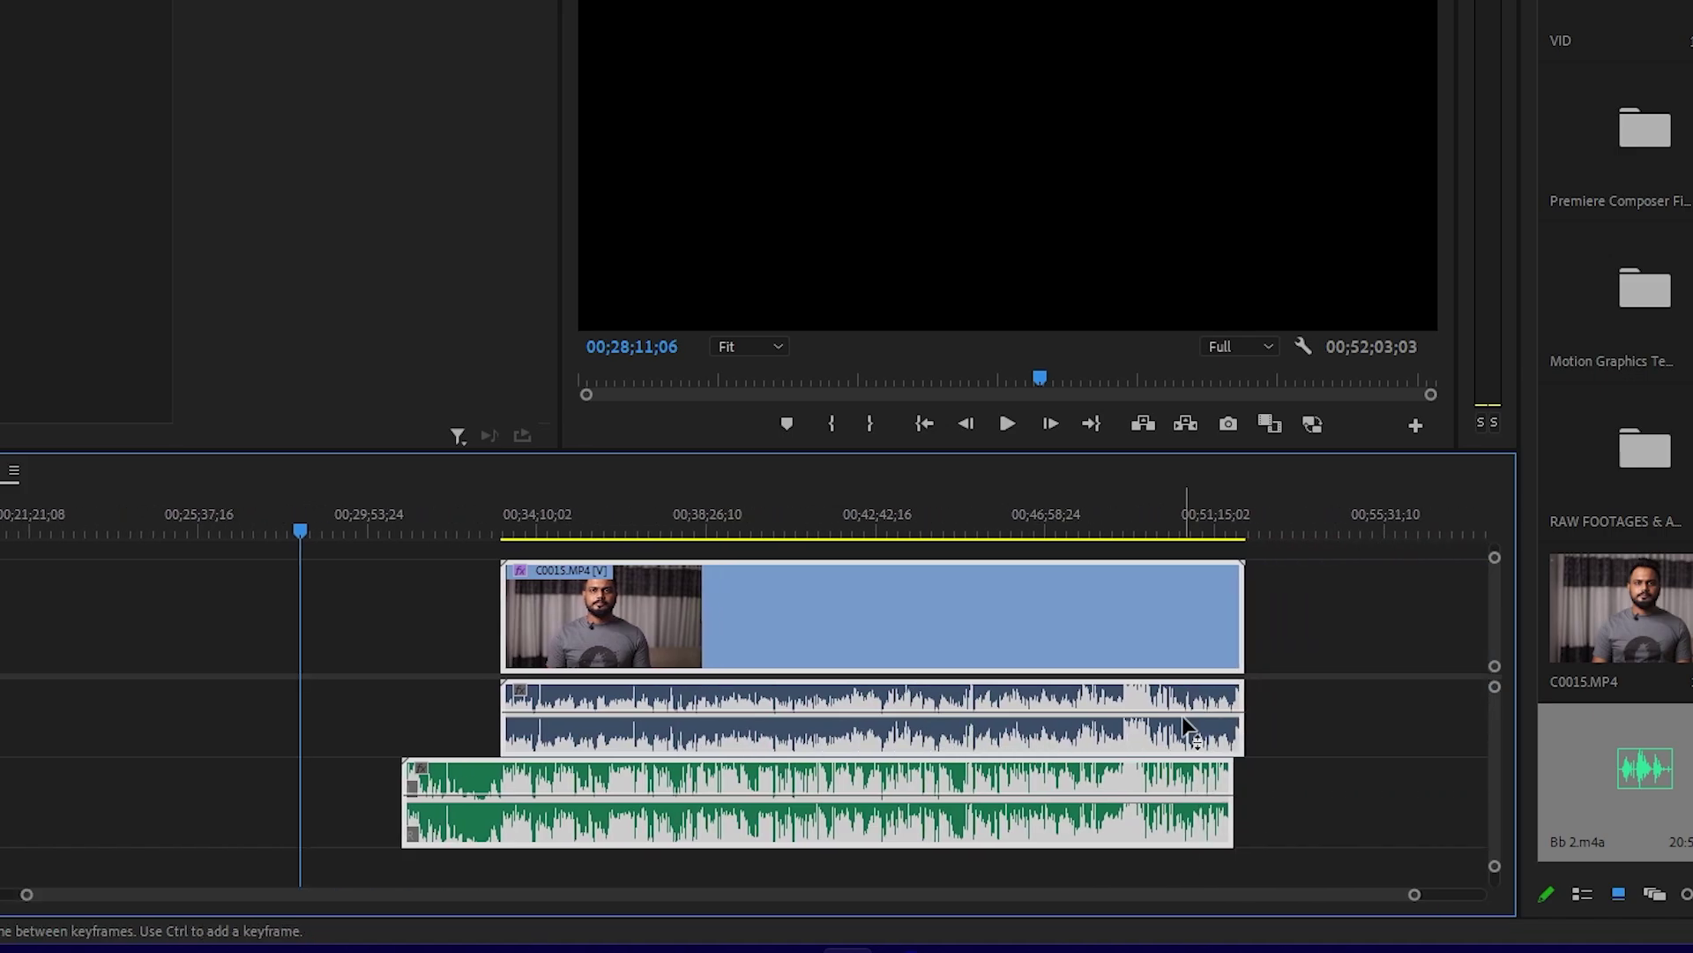
Delete C0015.MP4's camera audio, move the separate audio clip up to Audio 1, and place the playhead at 00;38;41;21.
drag(1330, 720, 980, 647)
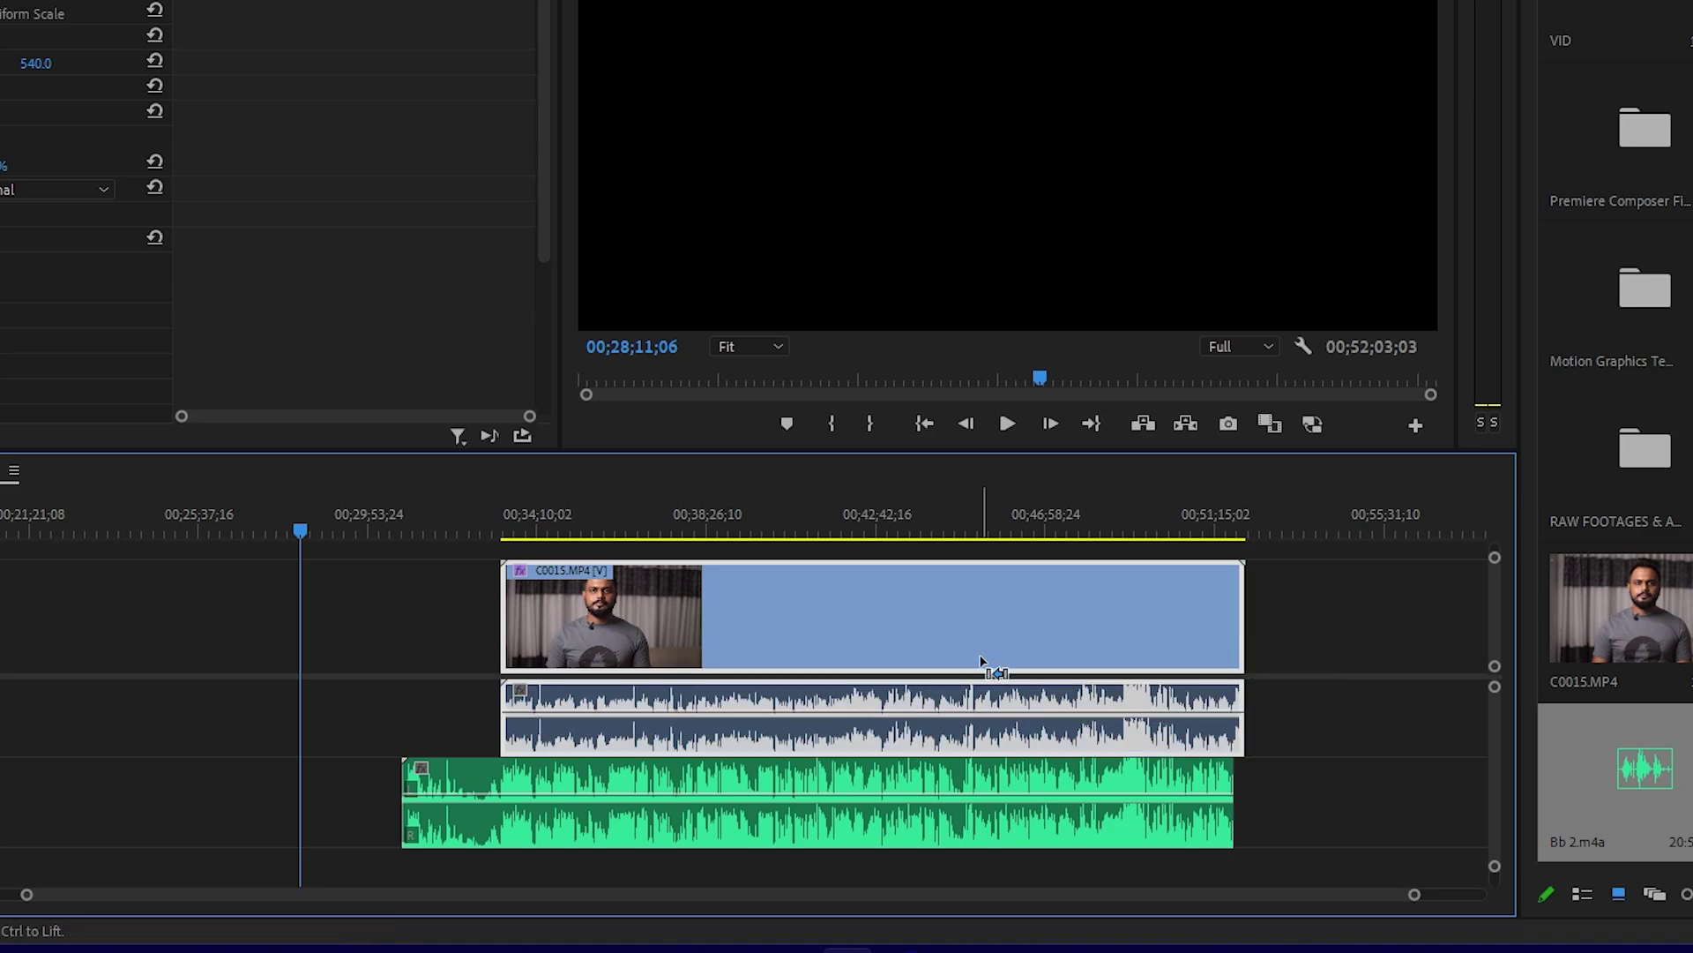
click(1028, 707)
click(1145, 739)
key(Delete)
drag(1344, 760, 1207, 822)
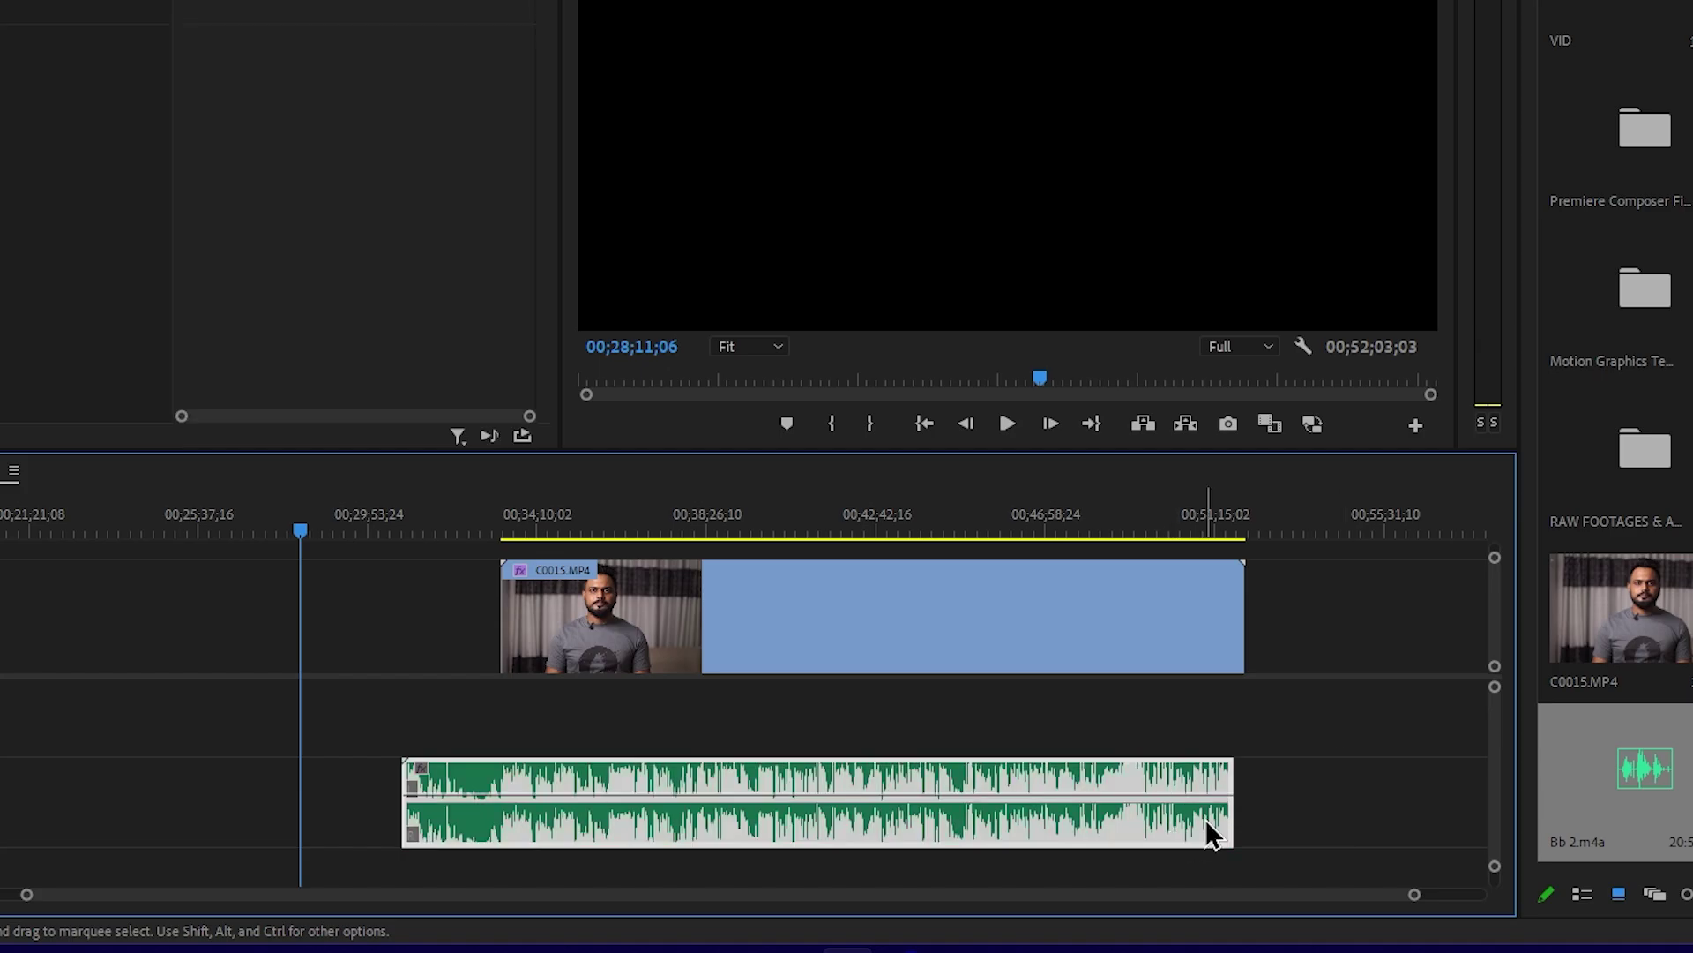
key(alt+Up)
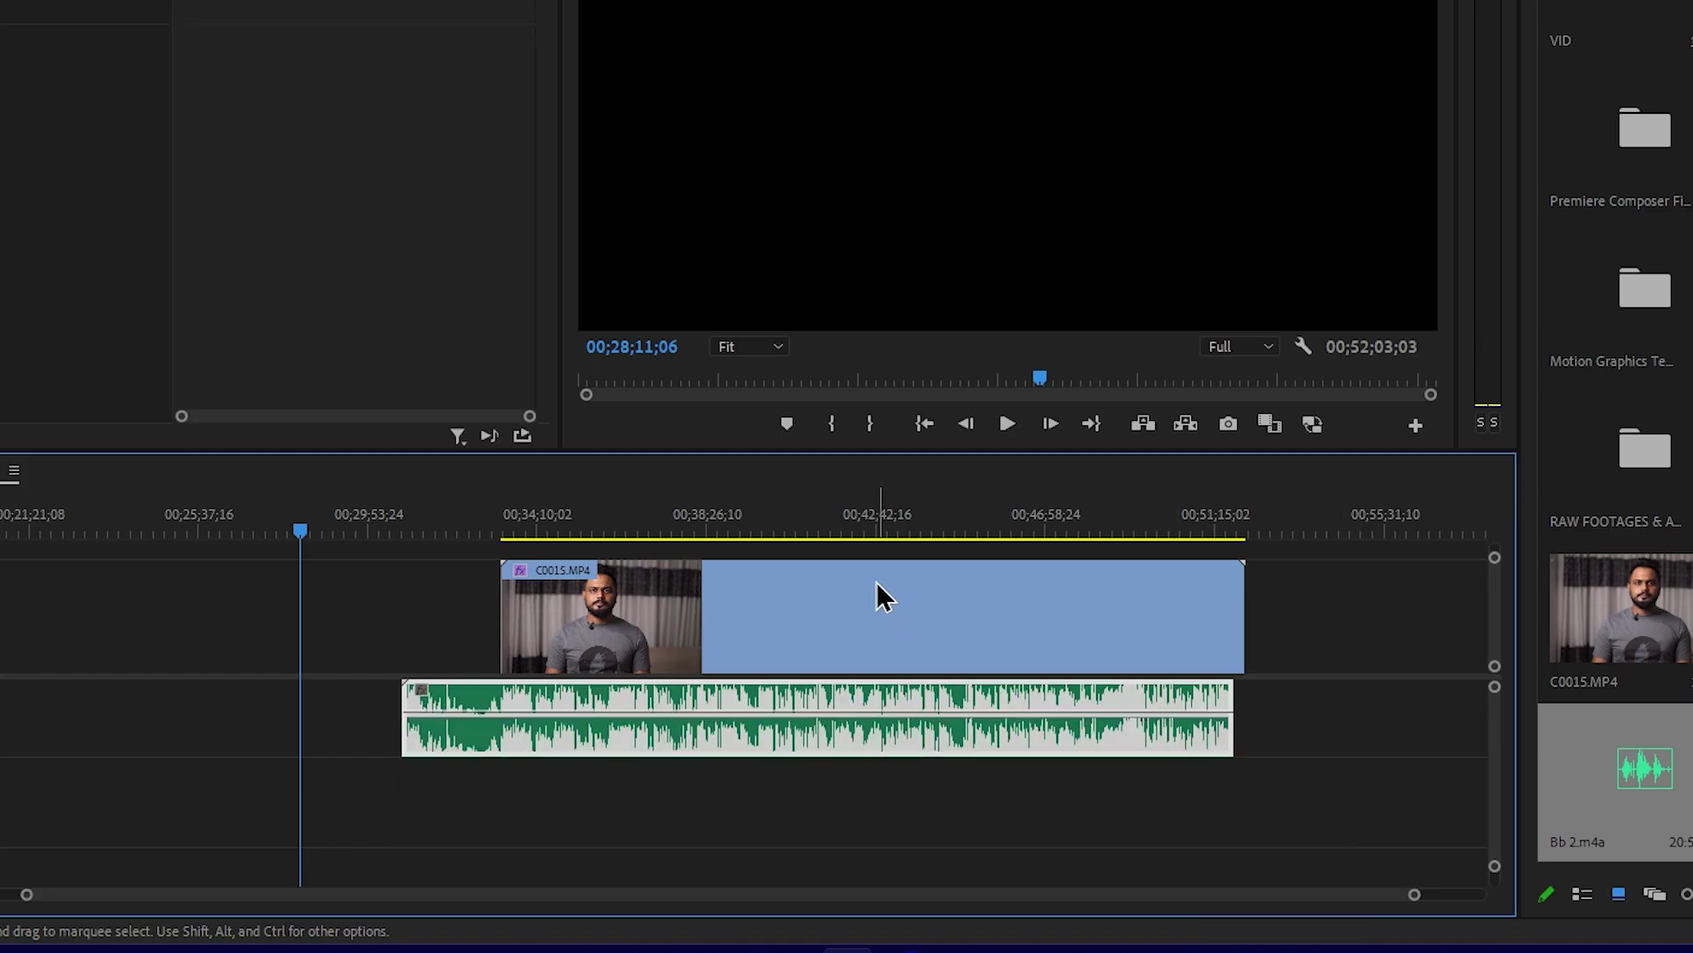
drag(655, 524, 697, 530)
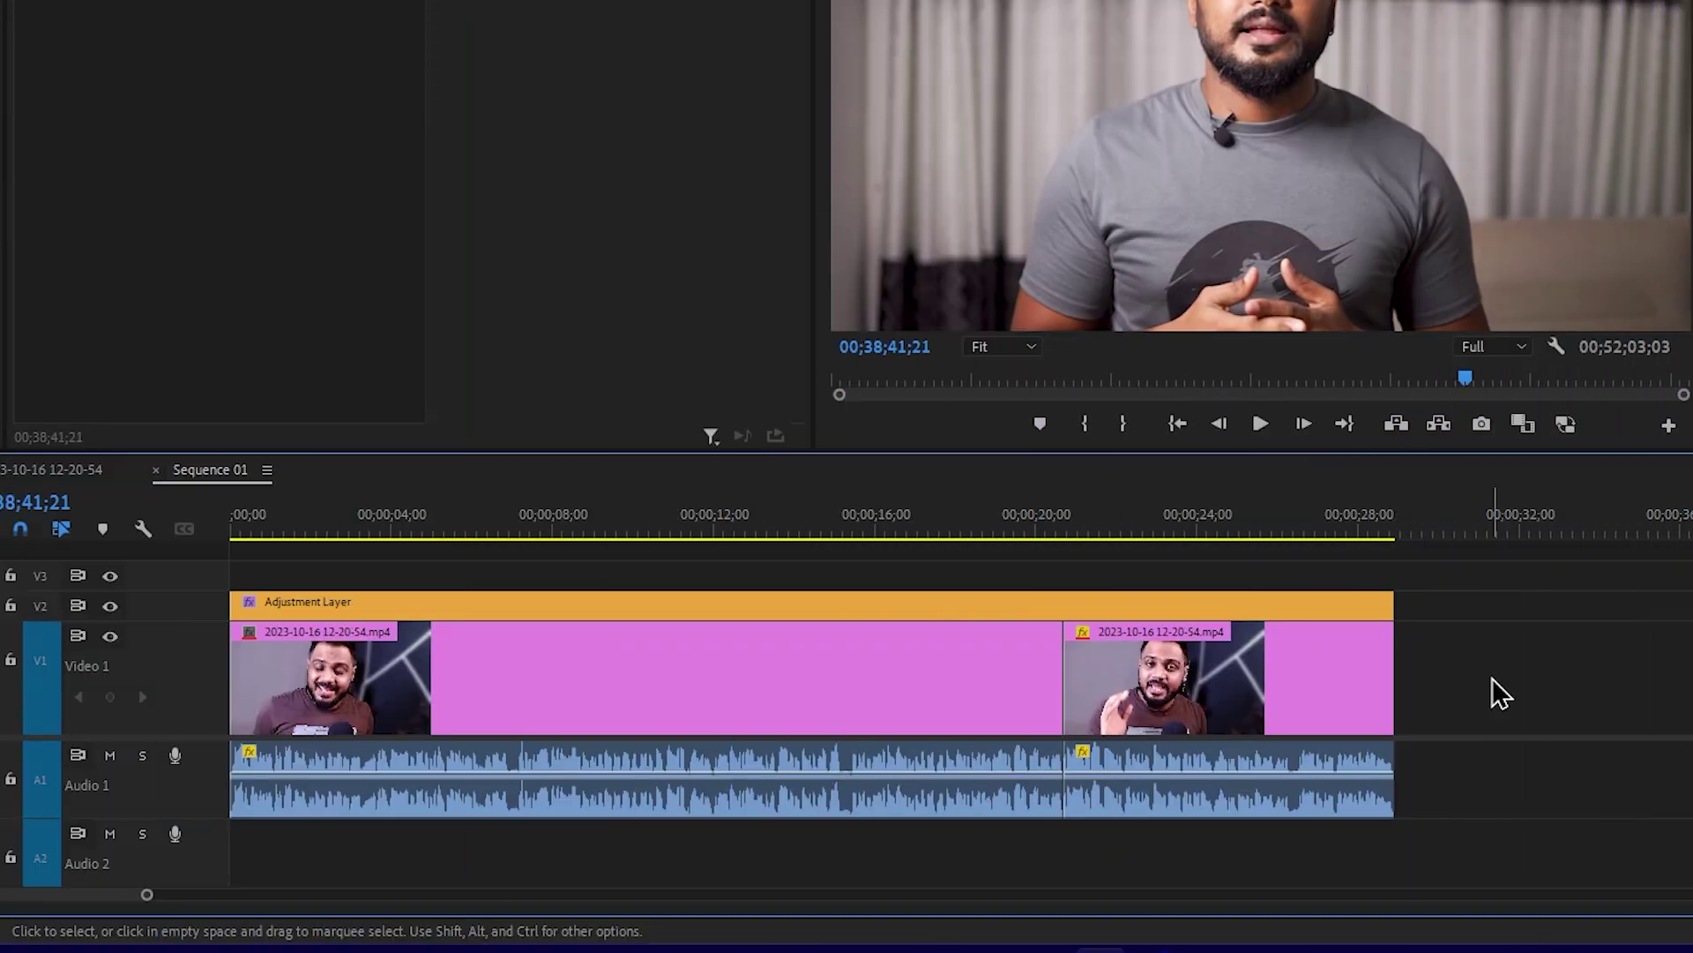
Set the label color of the first V1 clip to Mango.
drag(1493, 677, 540, 840)
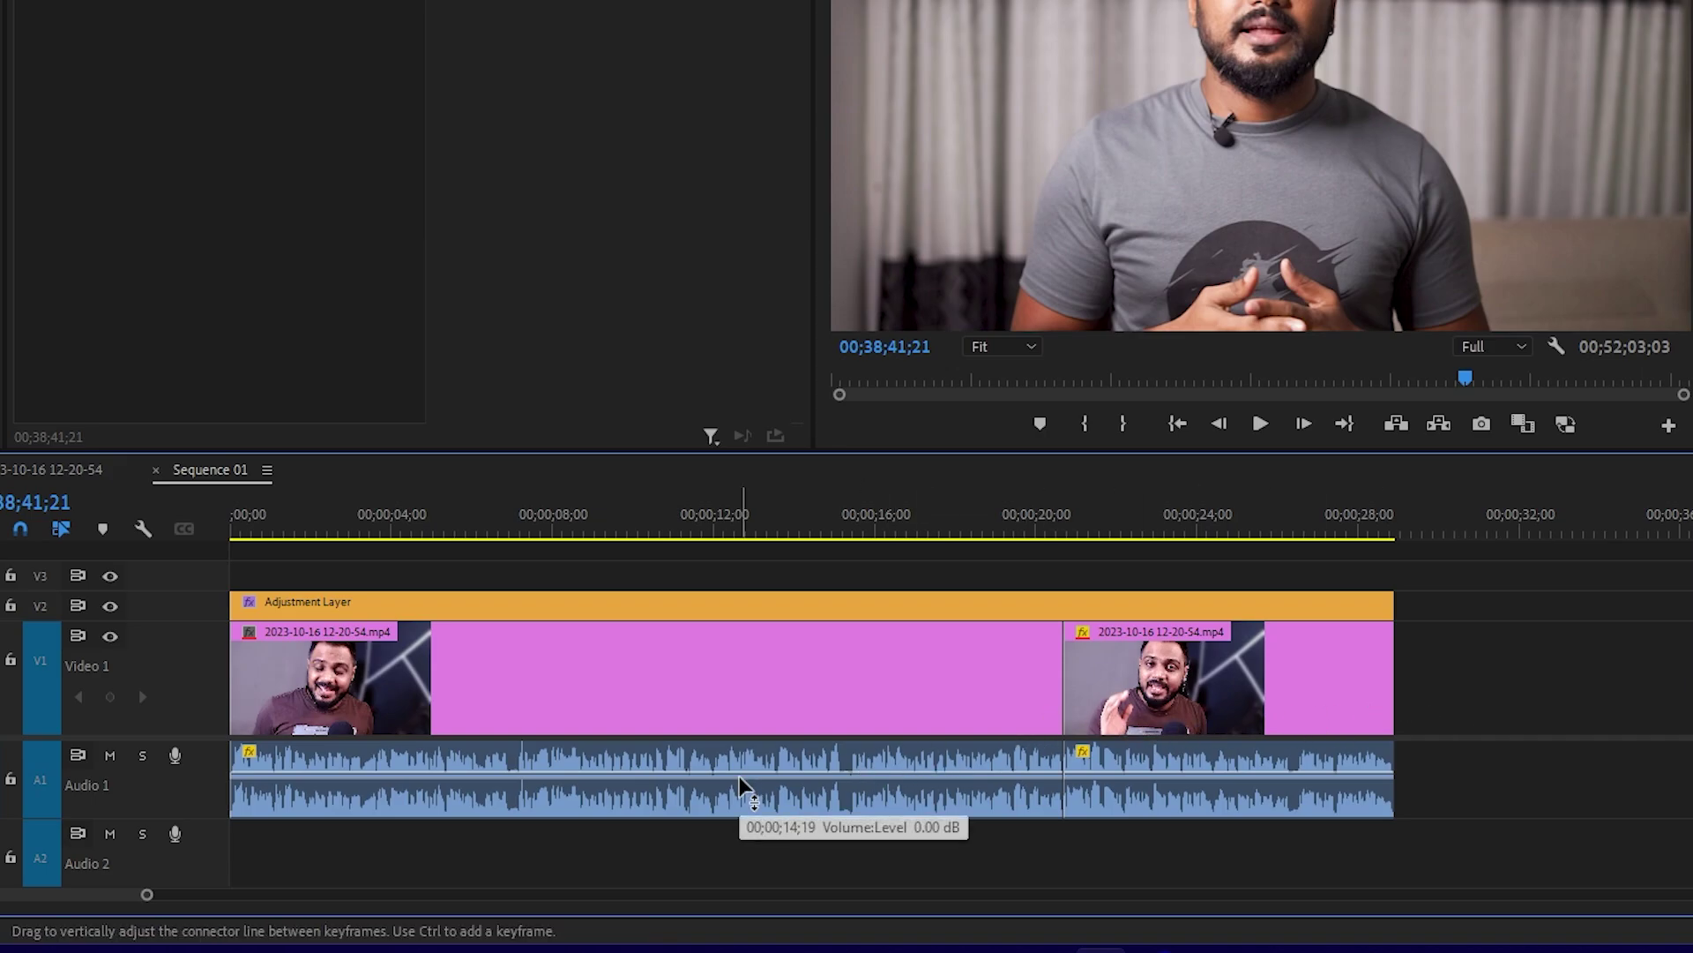
click(802, 728)
right_click(806, 729)
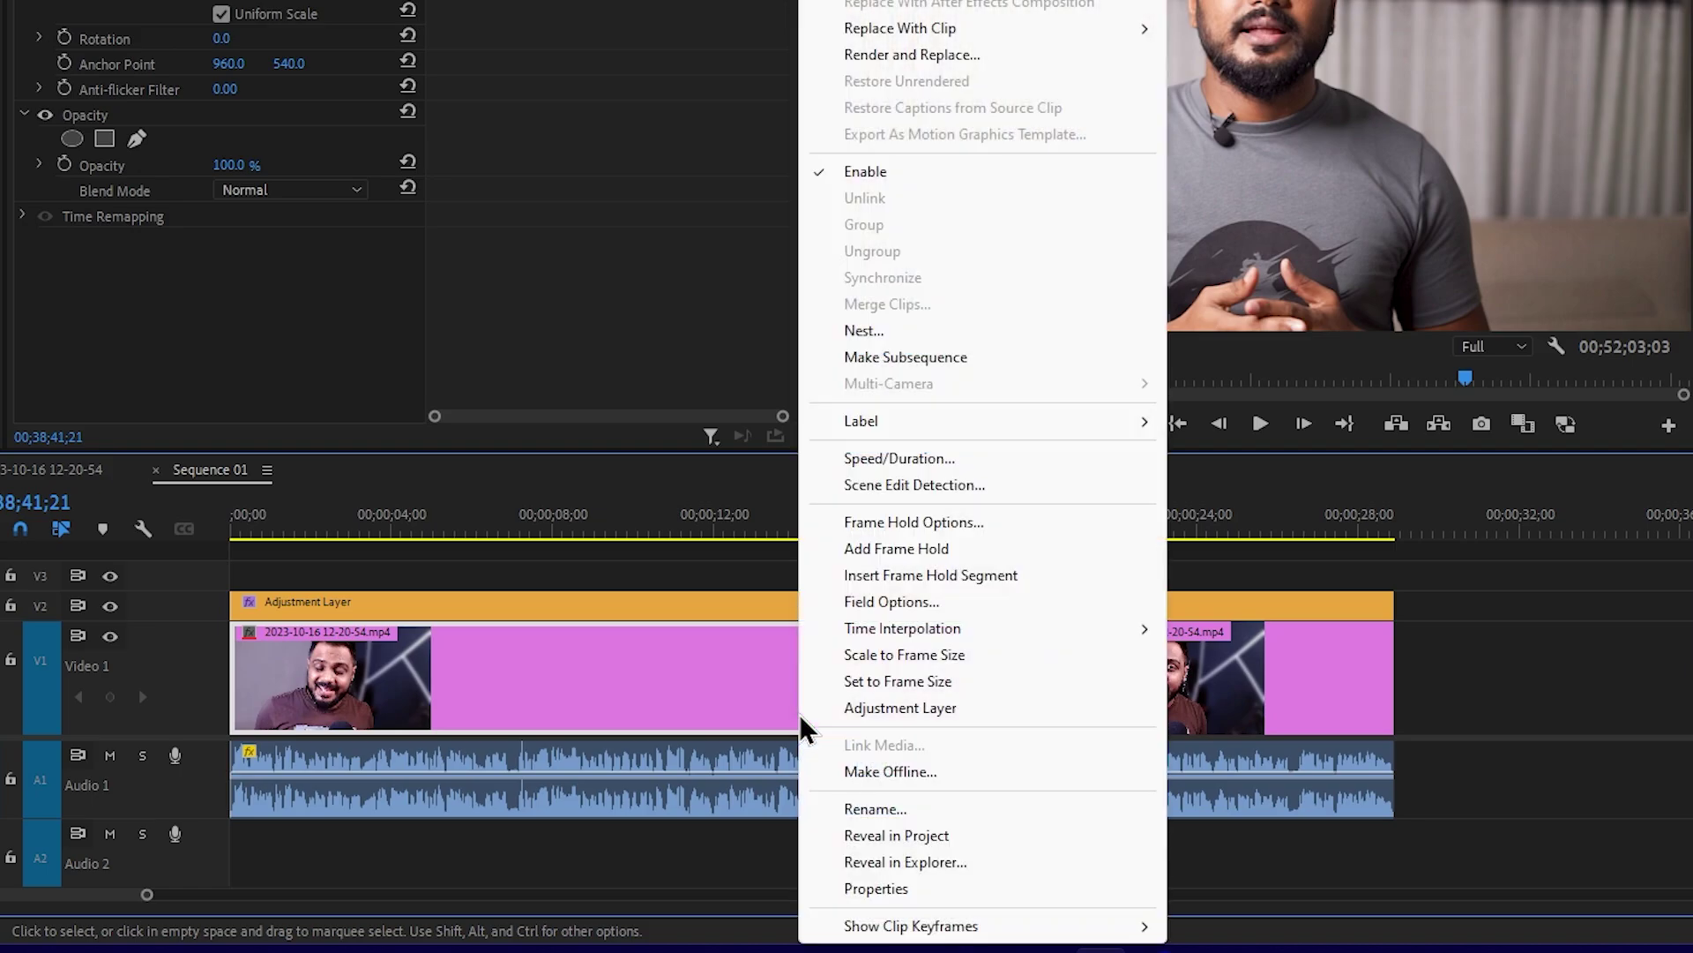
mouse_move(1025, 429)
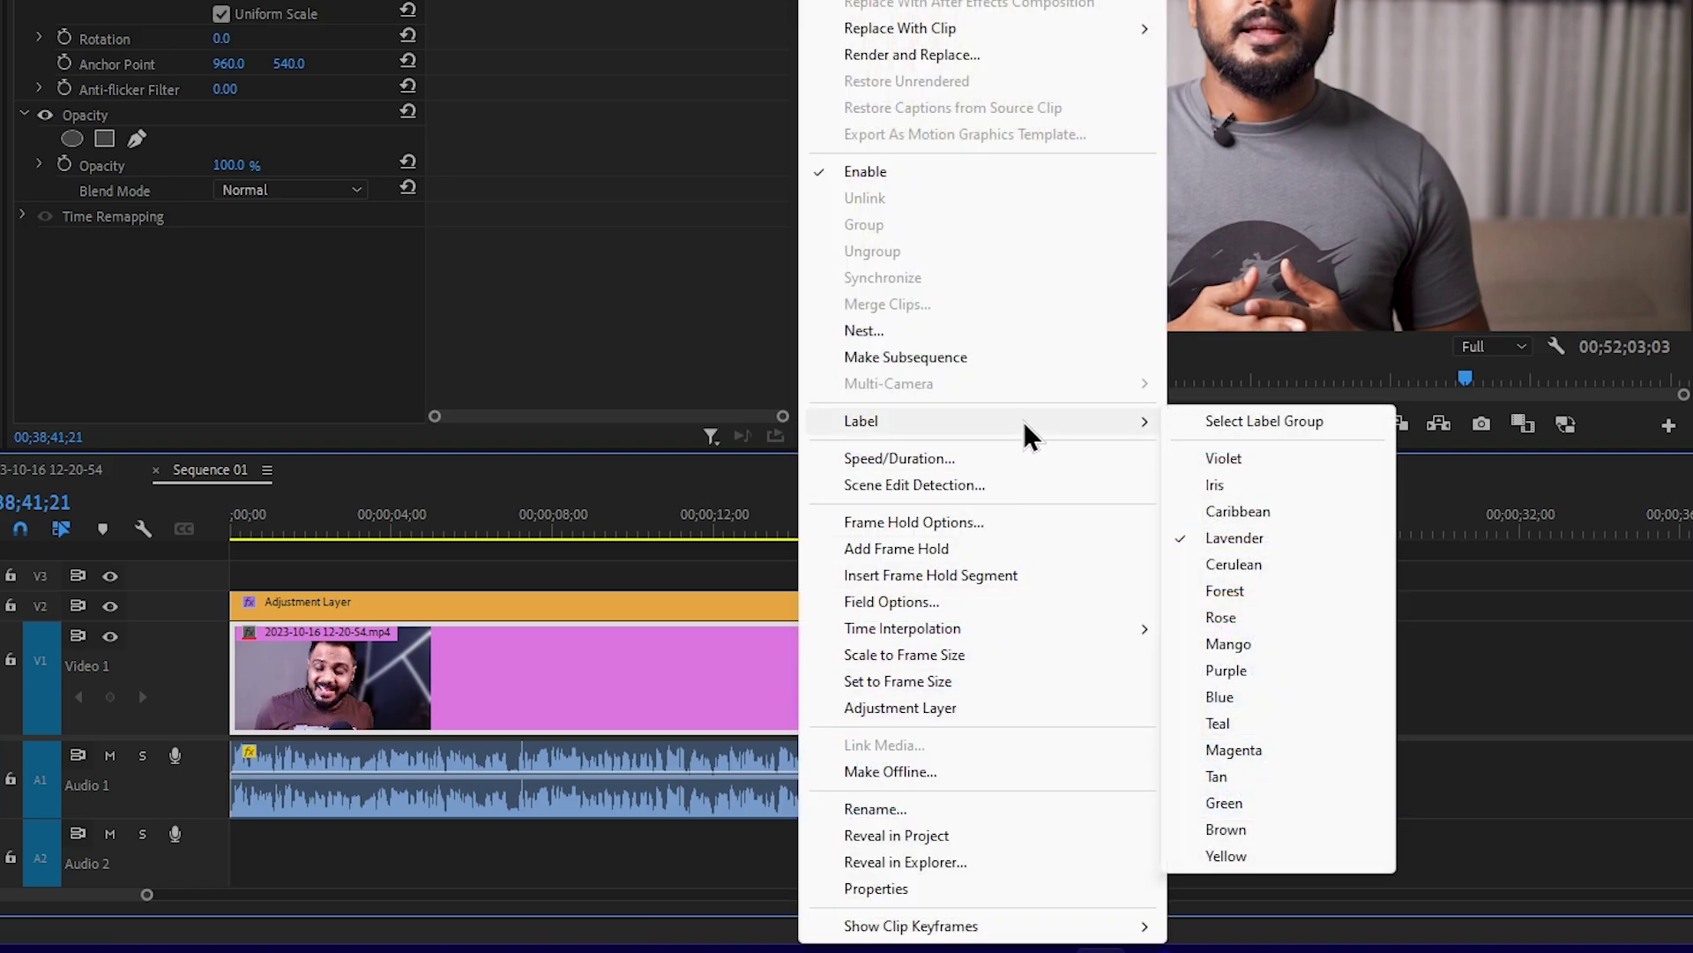
click(1262, 648)
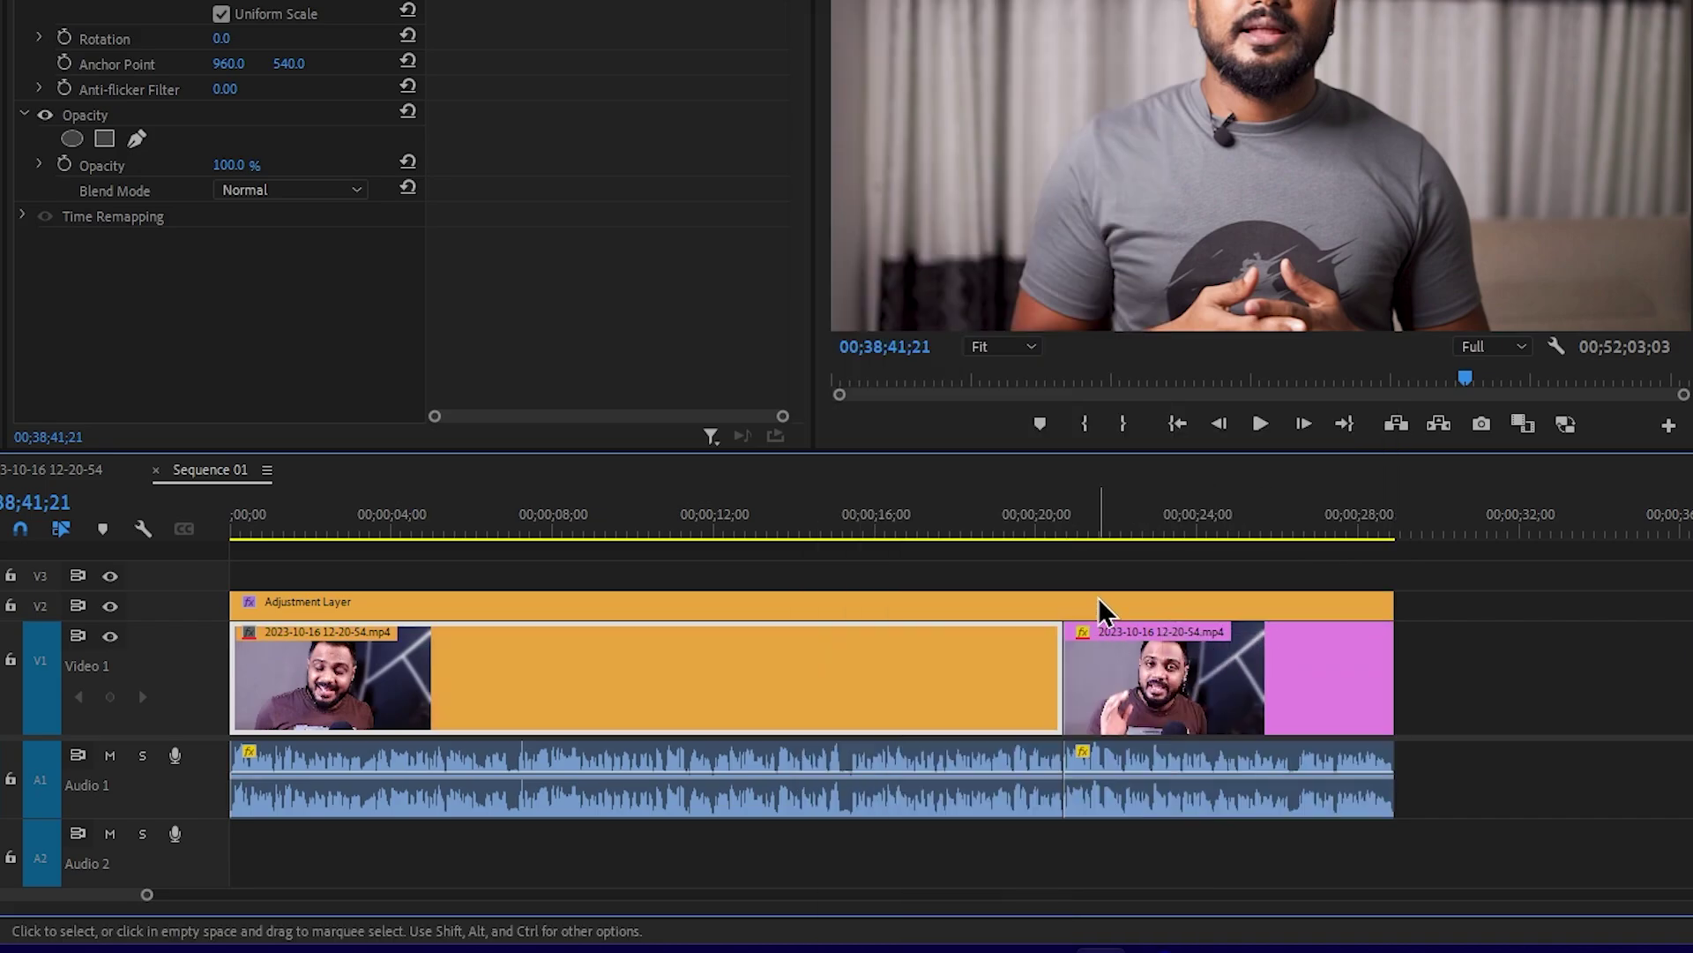
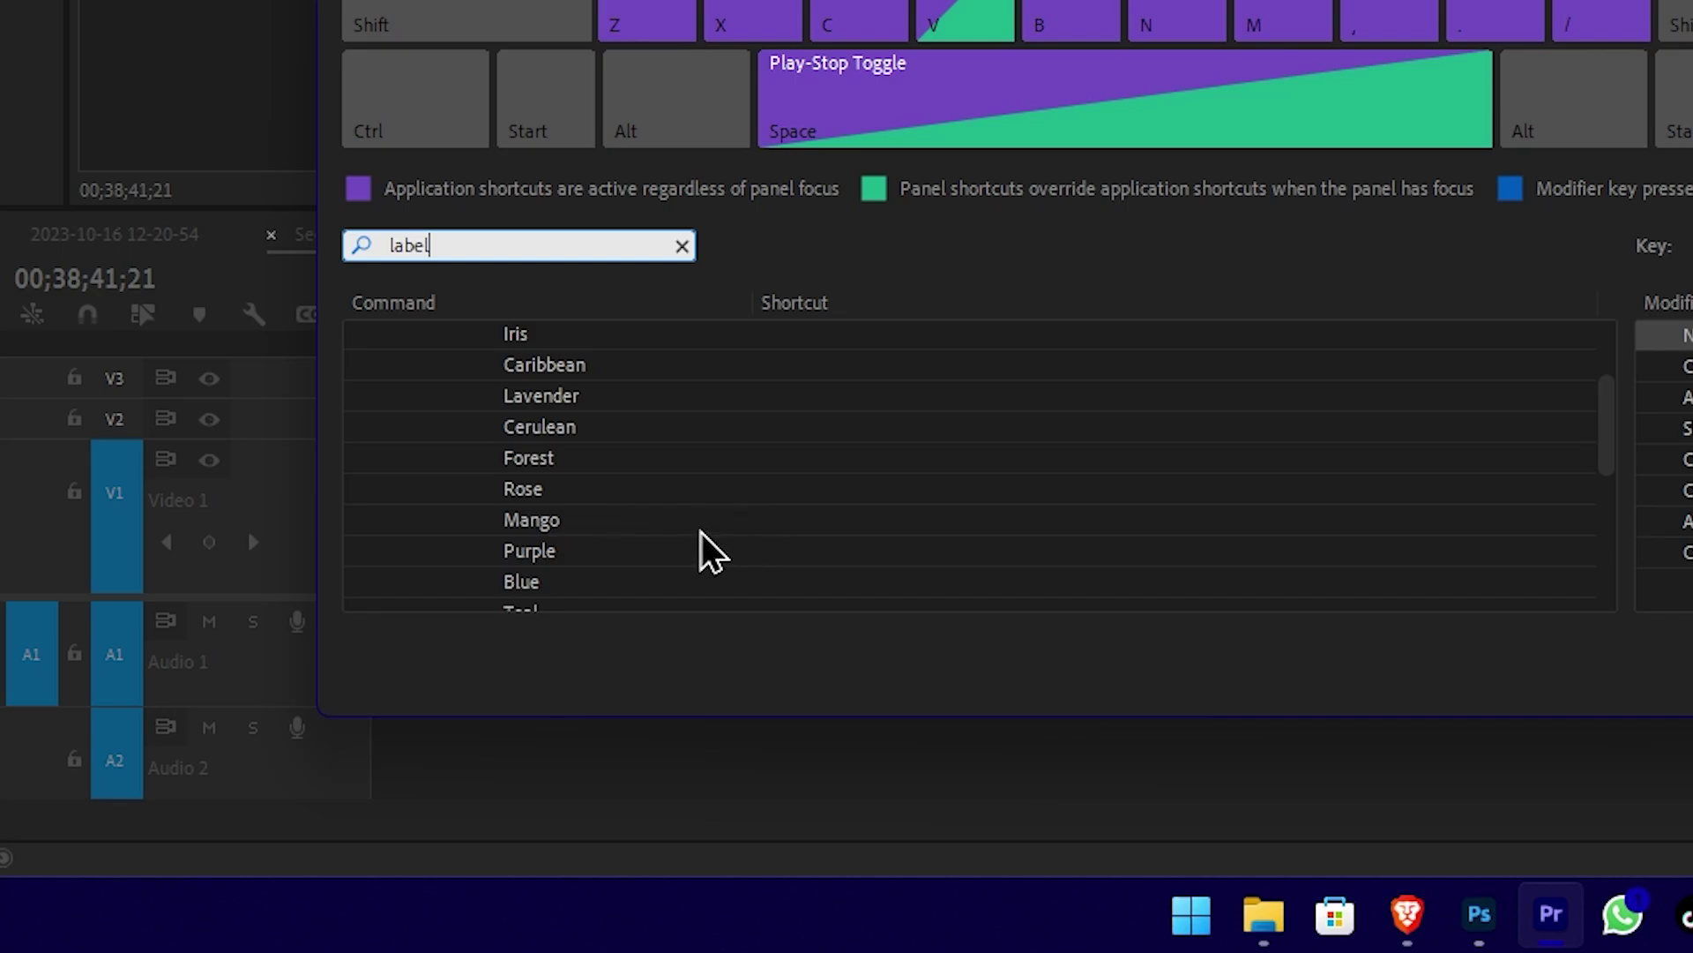
Assign numeric keypad 1 to the Mango label and numeric keypad 2 to the Yellow label in the keyboard shortcut settings.
click(807, 520)
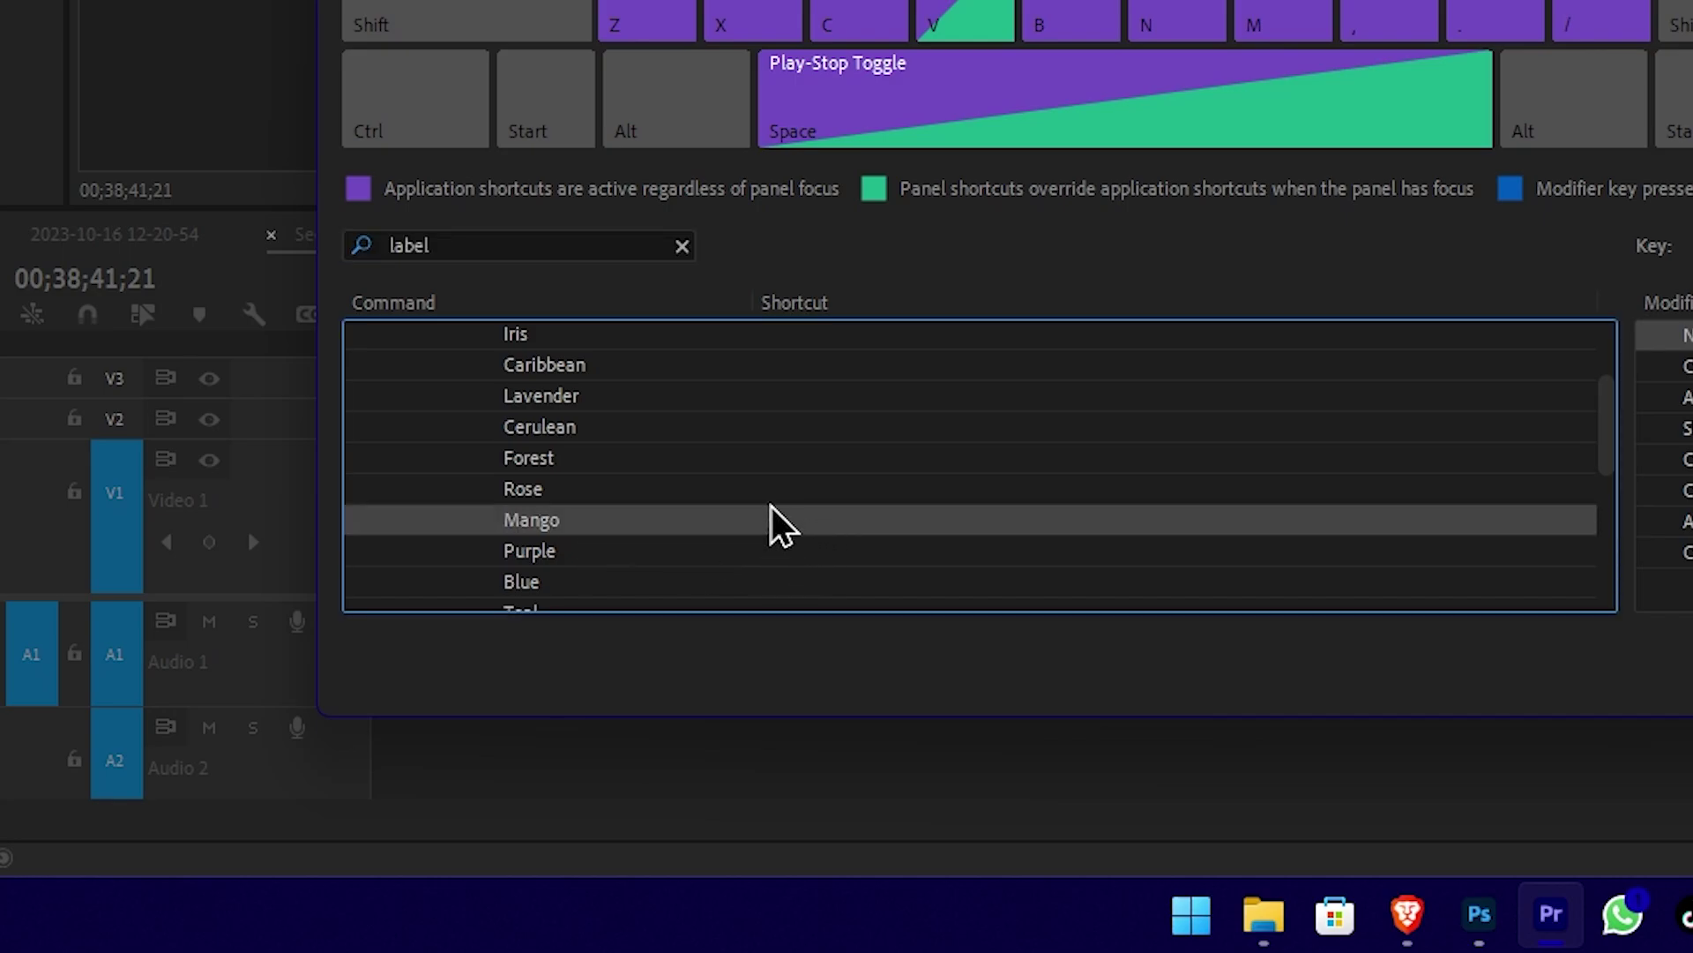
click(791, 520)
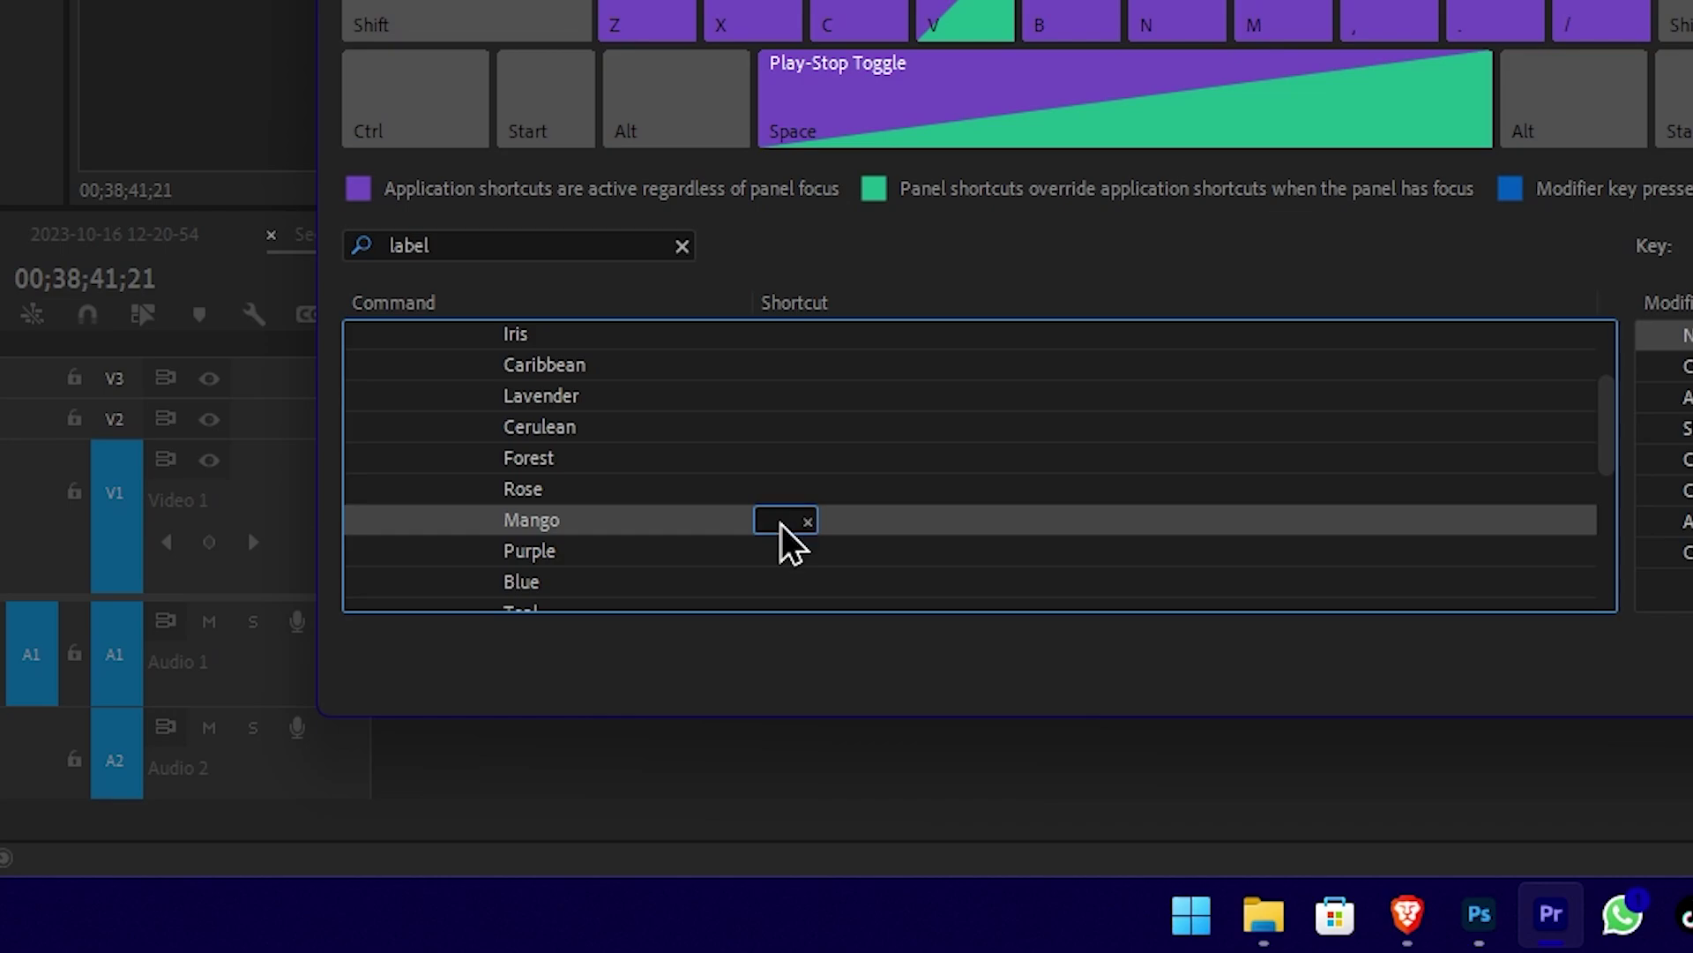
key(KP_1)
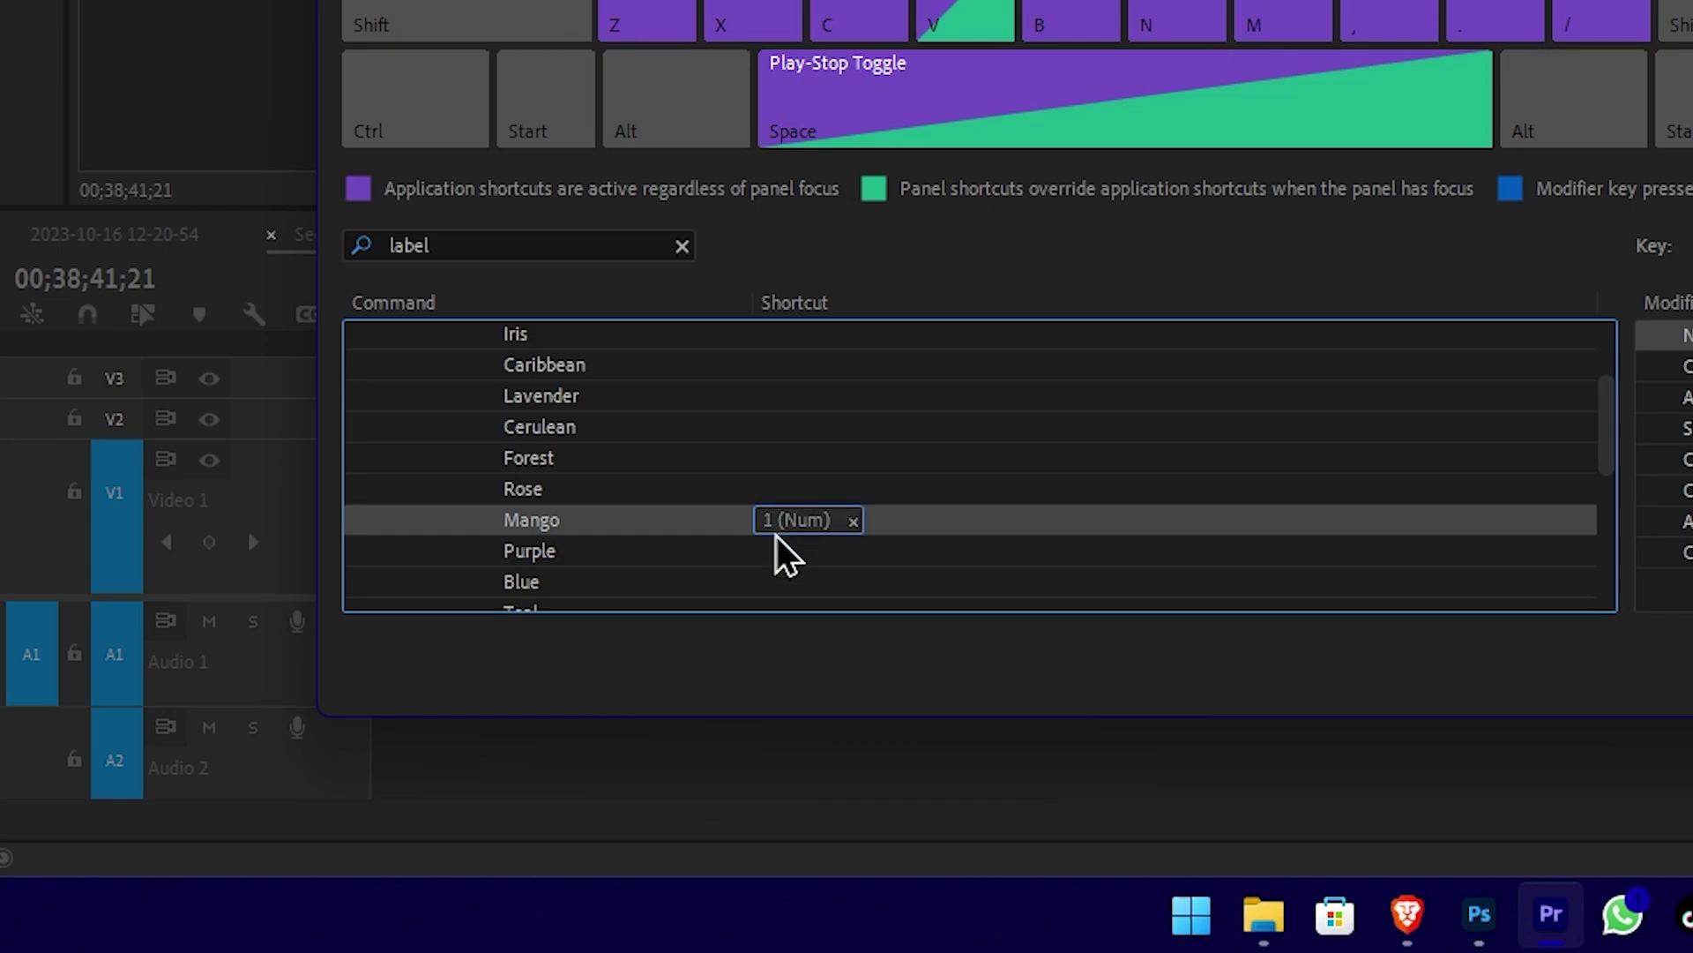
scroll(785, 553, down, 2)
scroll(820, 551, down, 2)
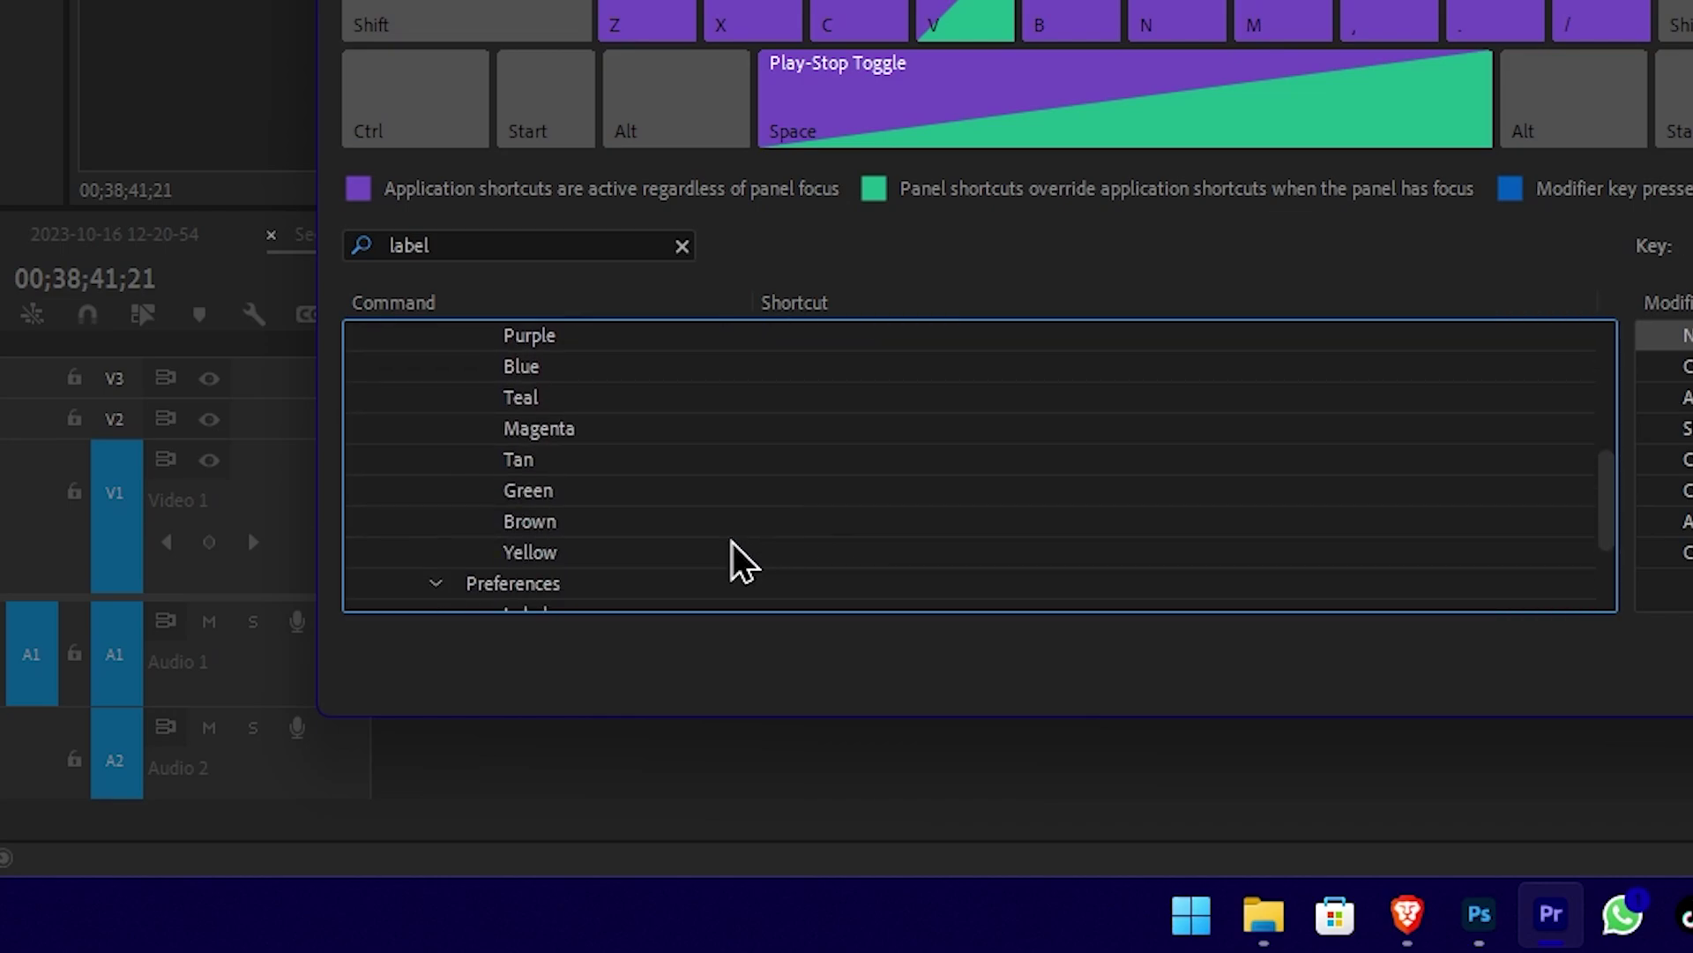
click(810, 557)
key(KP_2)
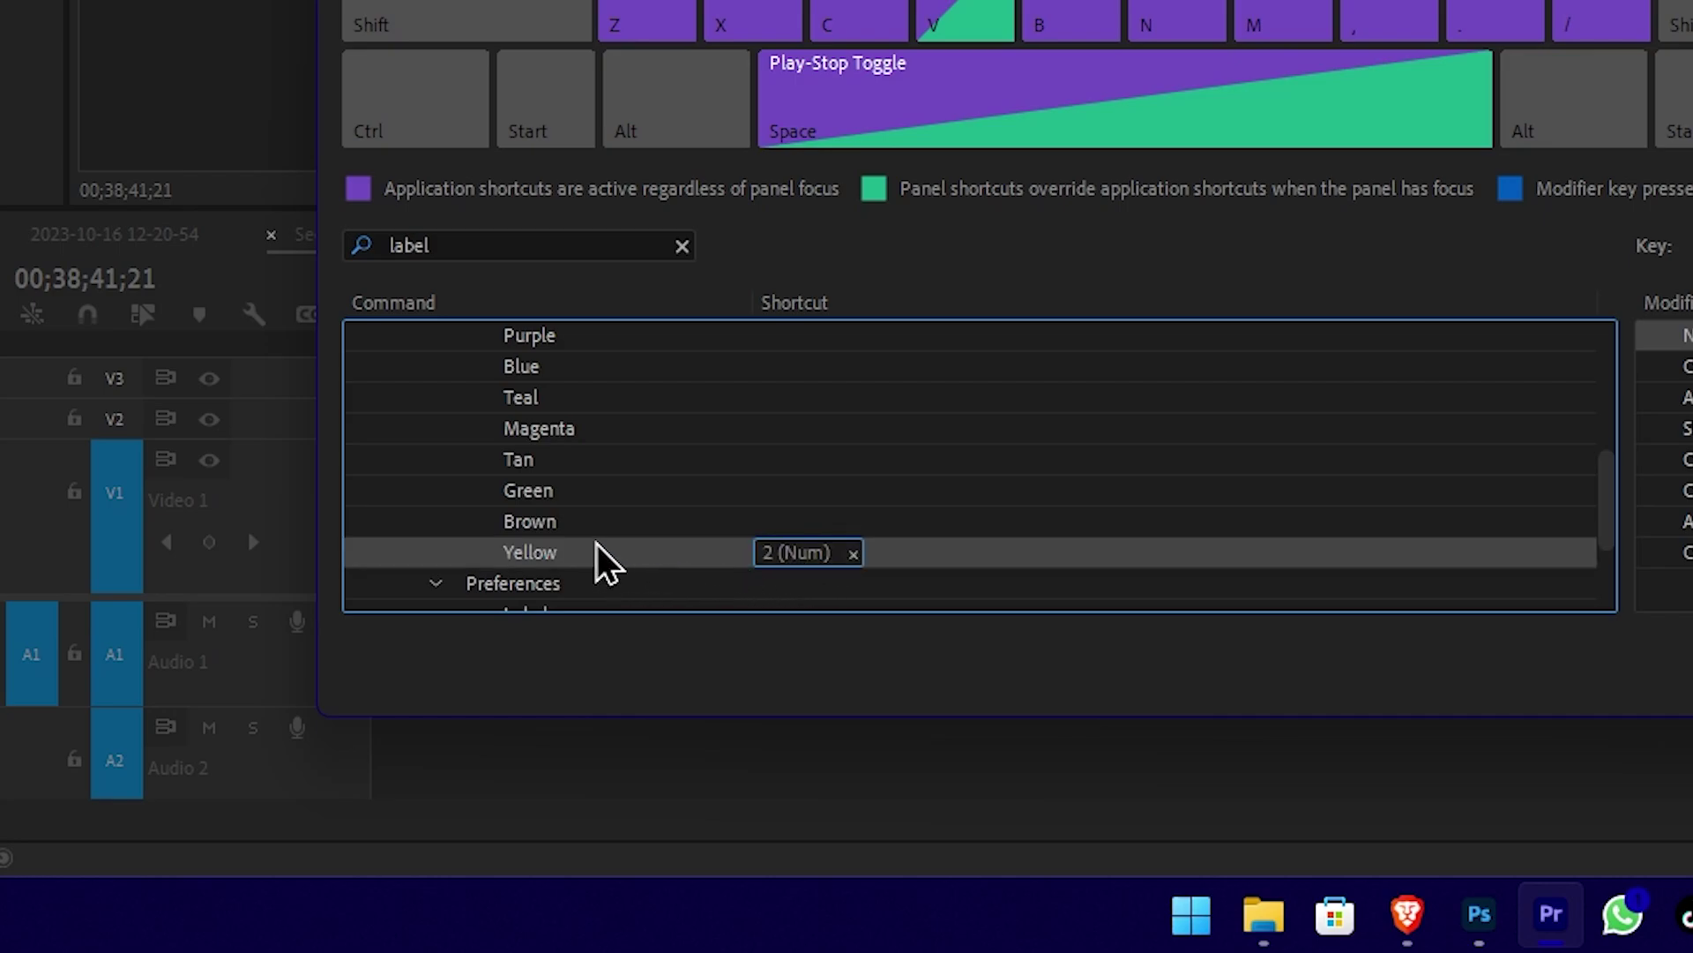
Assign numeric keypad 3 to the Brown label and numeric keypad 4 to the Magenta label.
click(785, 526)
key(KP_3)
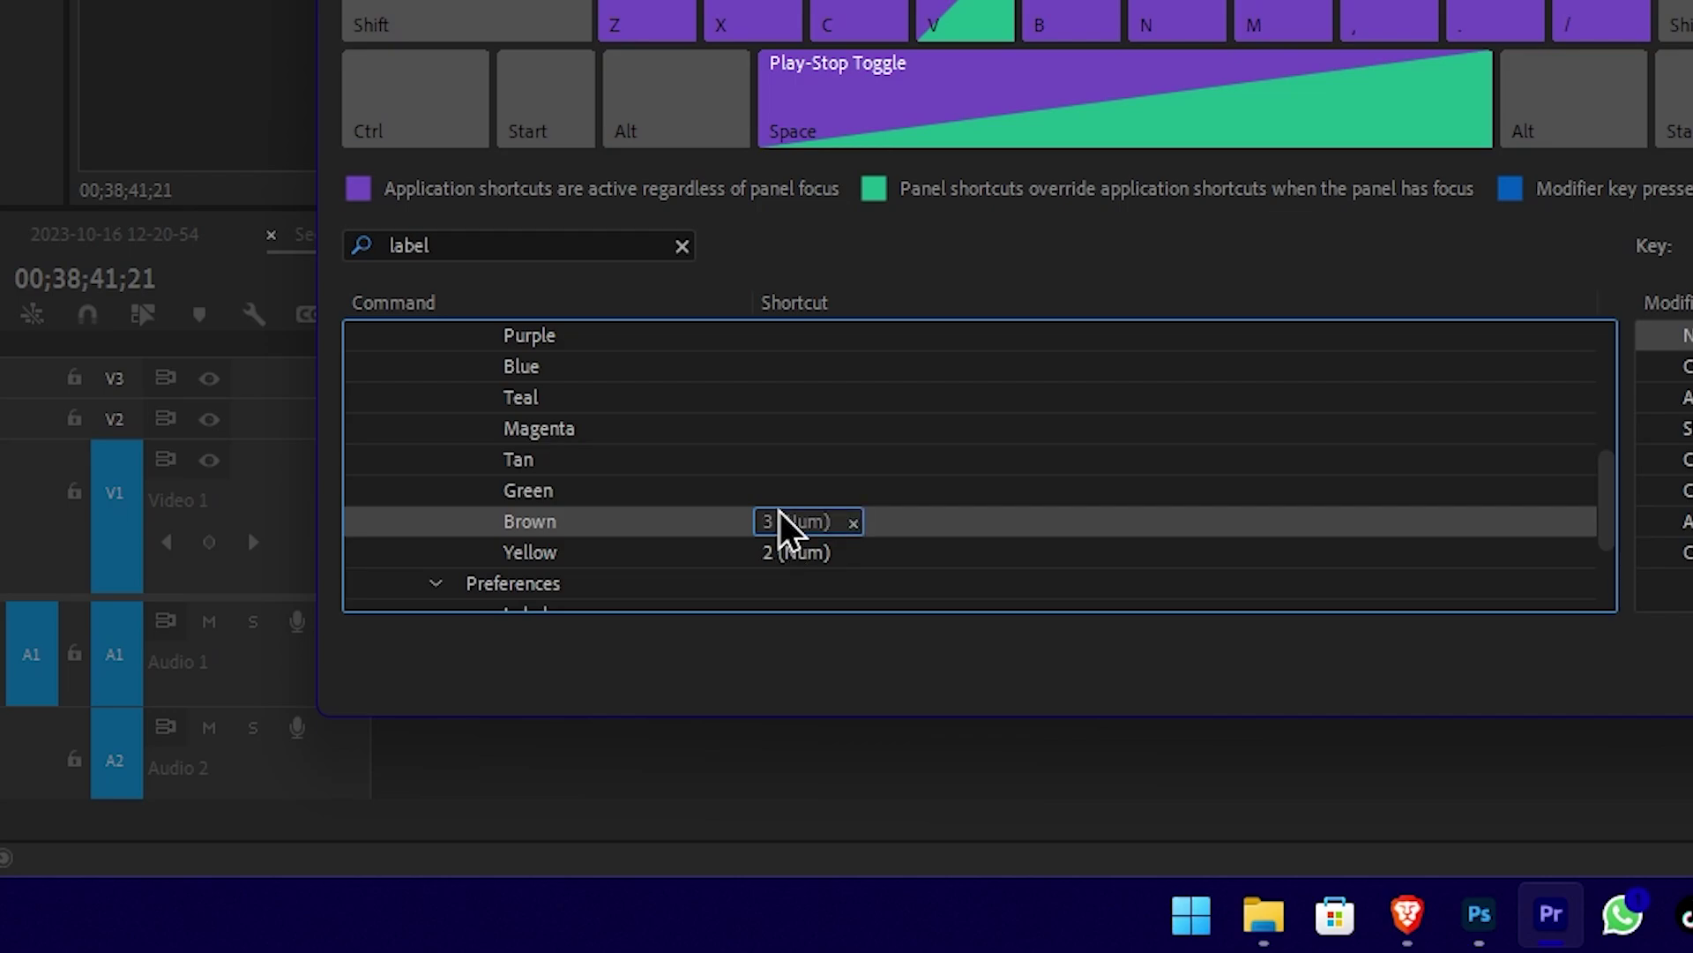
click(777, 446)
key(KP_4)
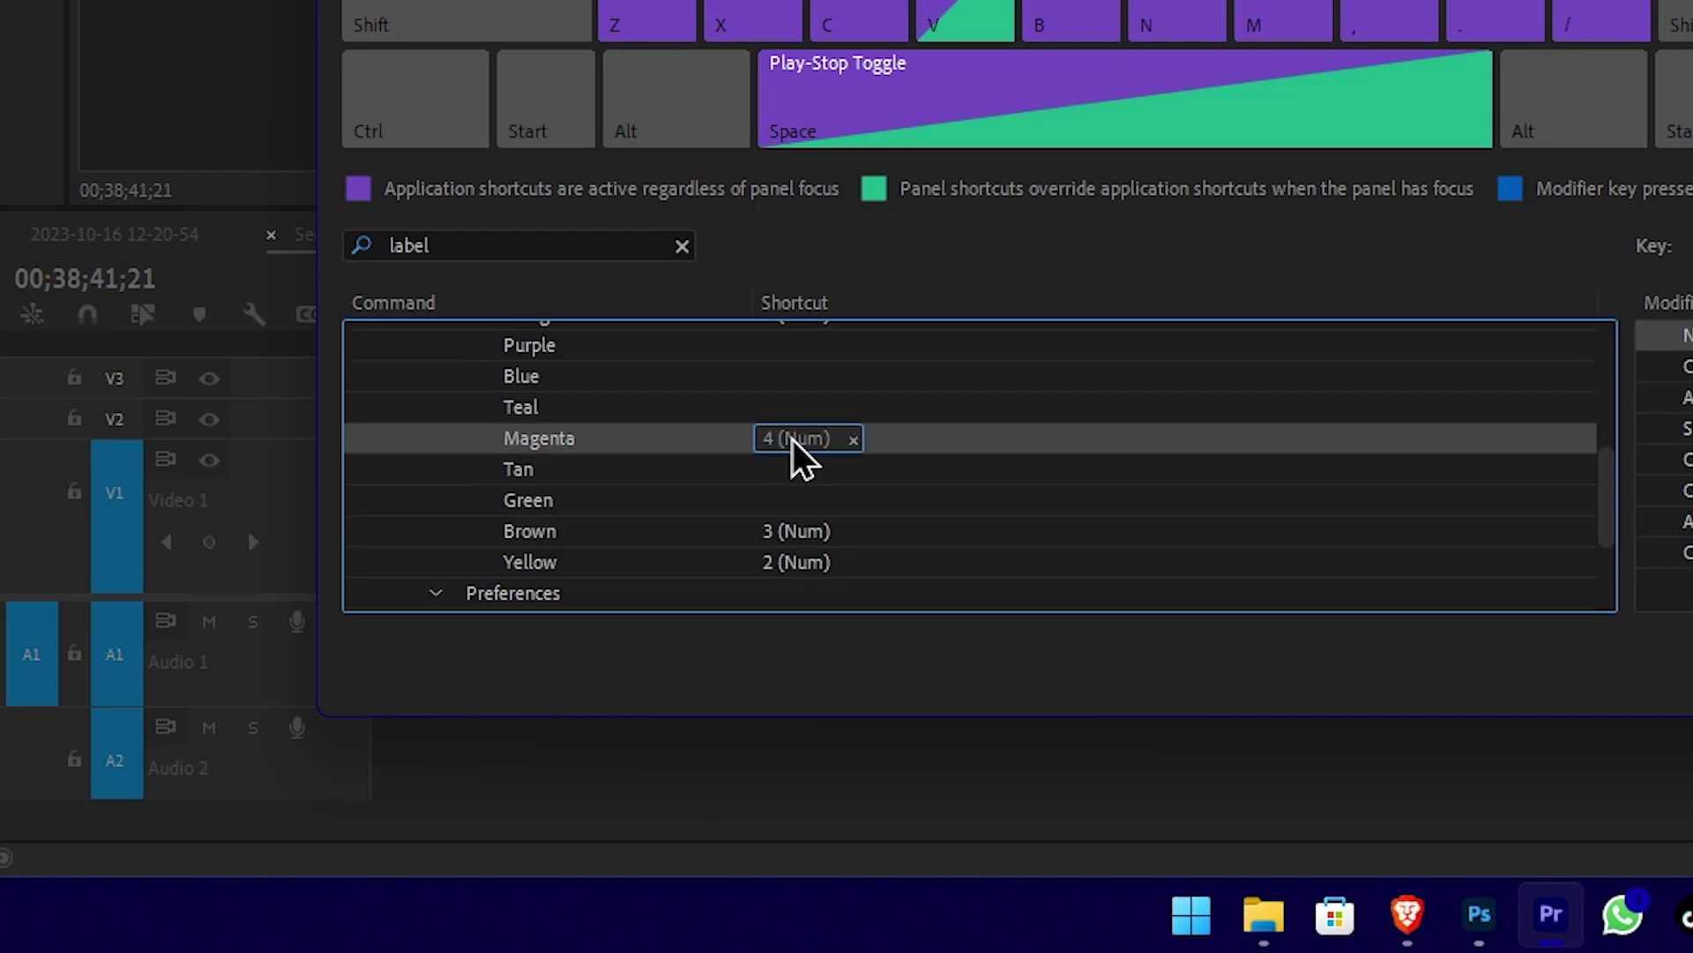
Assign numeric keypad 5 to the Purple label and save the keyboard shortcuts.
scroll(790, 441, up, 1)
click(785, 414)
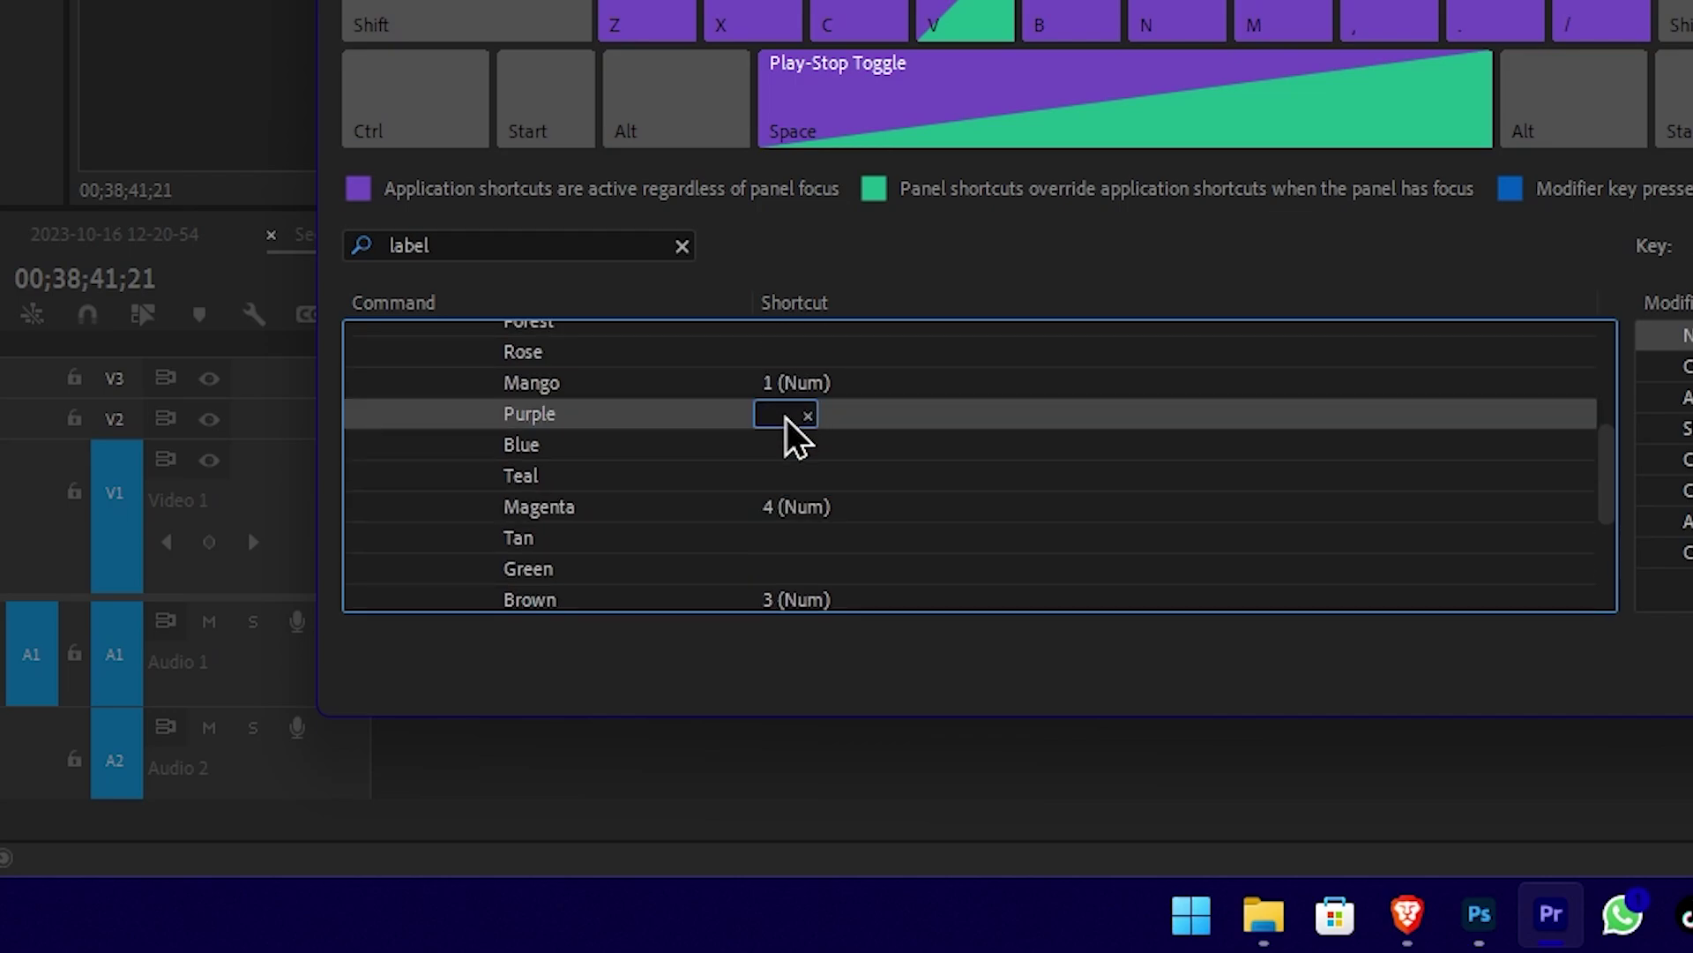
key(KP_5)
scroll(818, 490, down, 1)
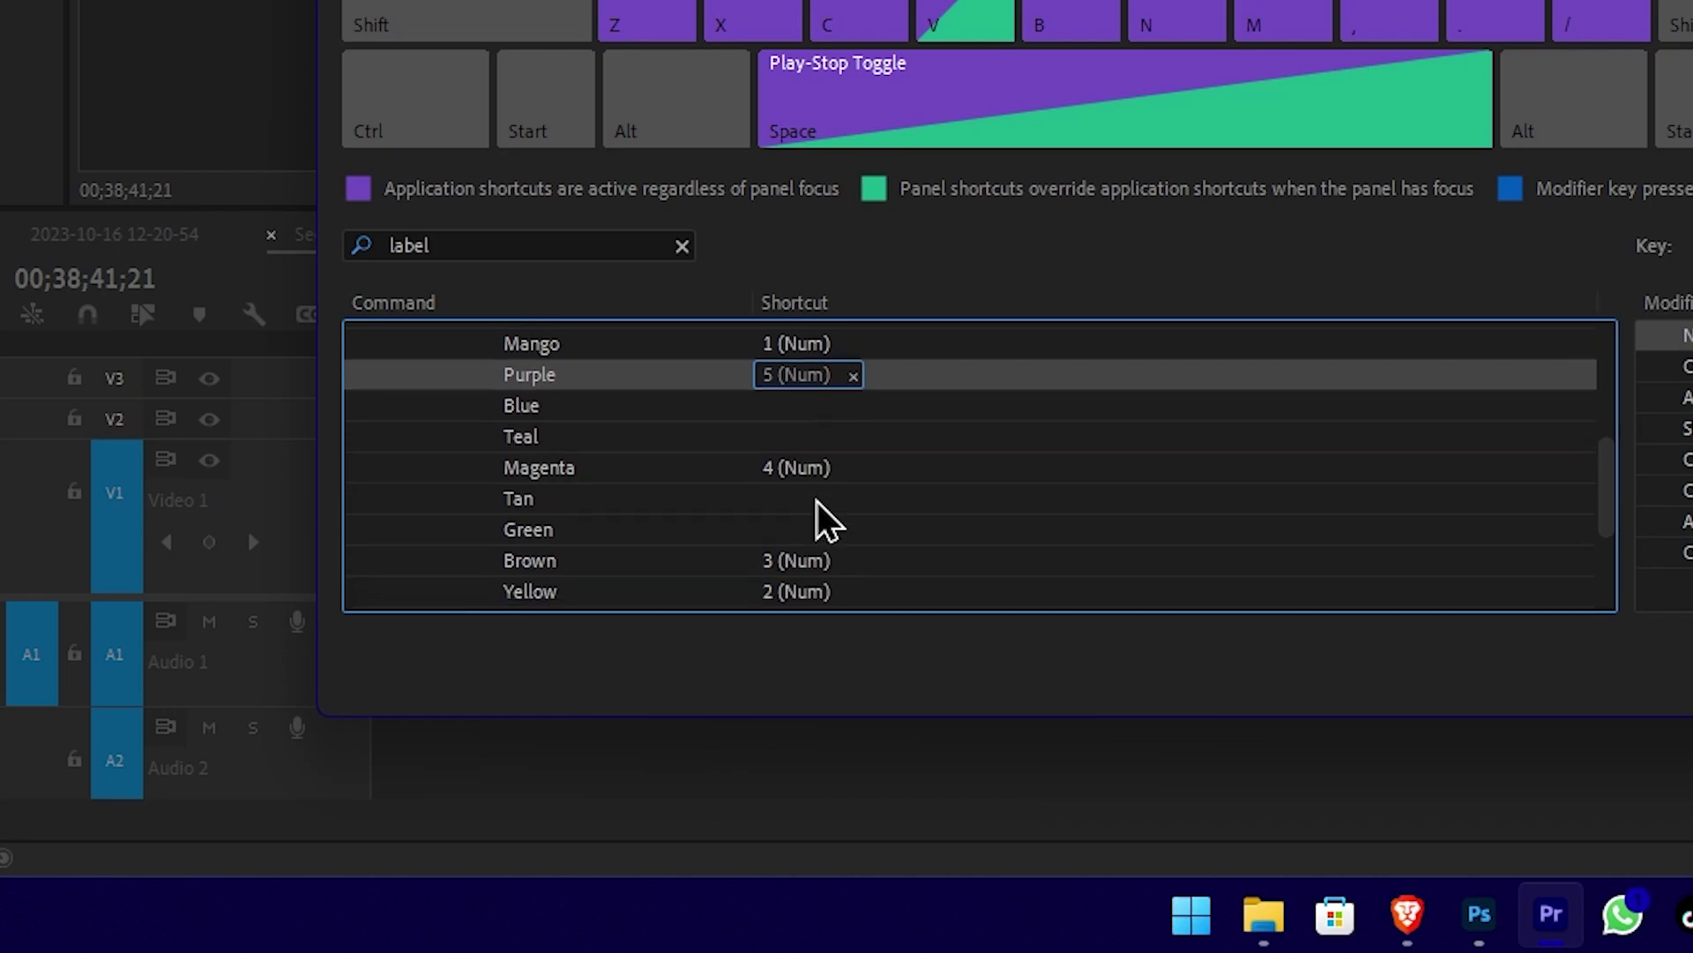
scroll(820, 529, down, 1)
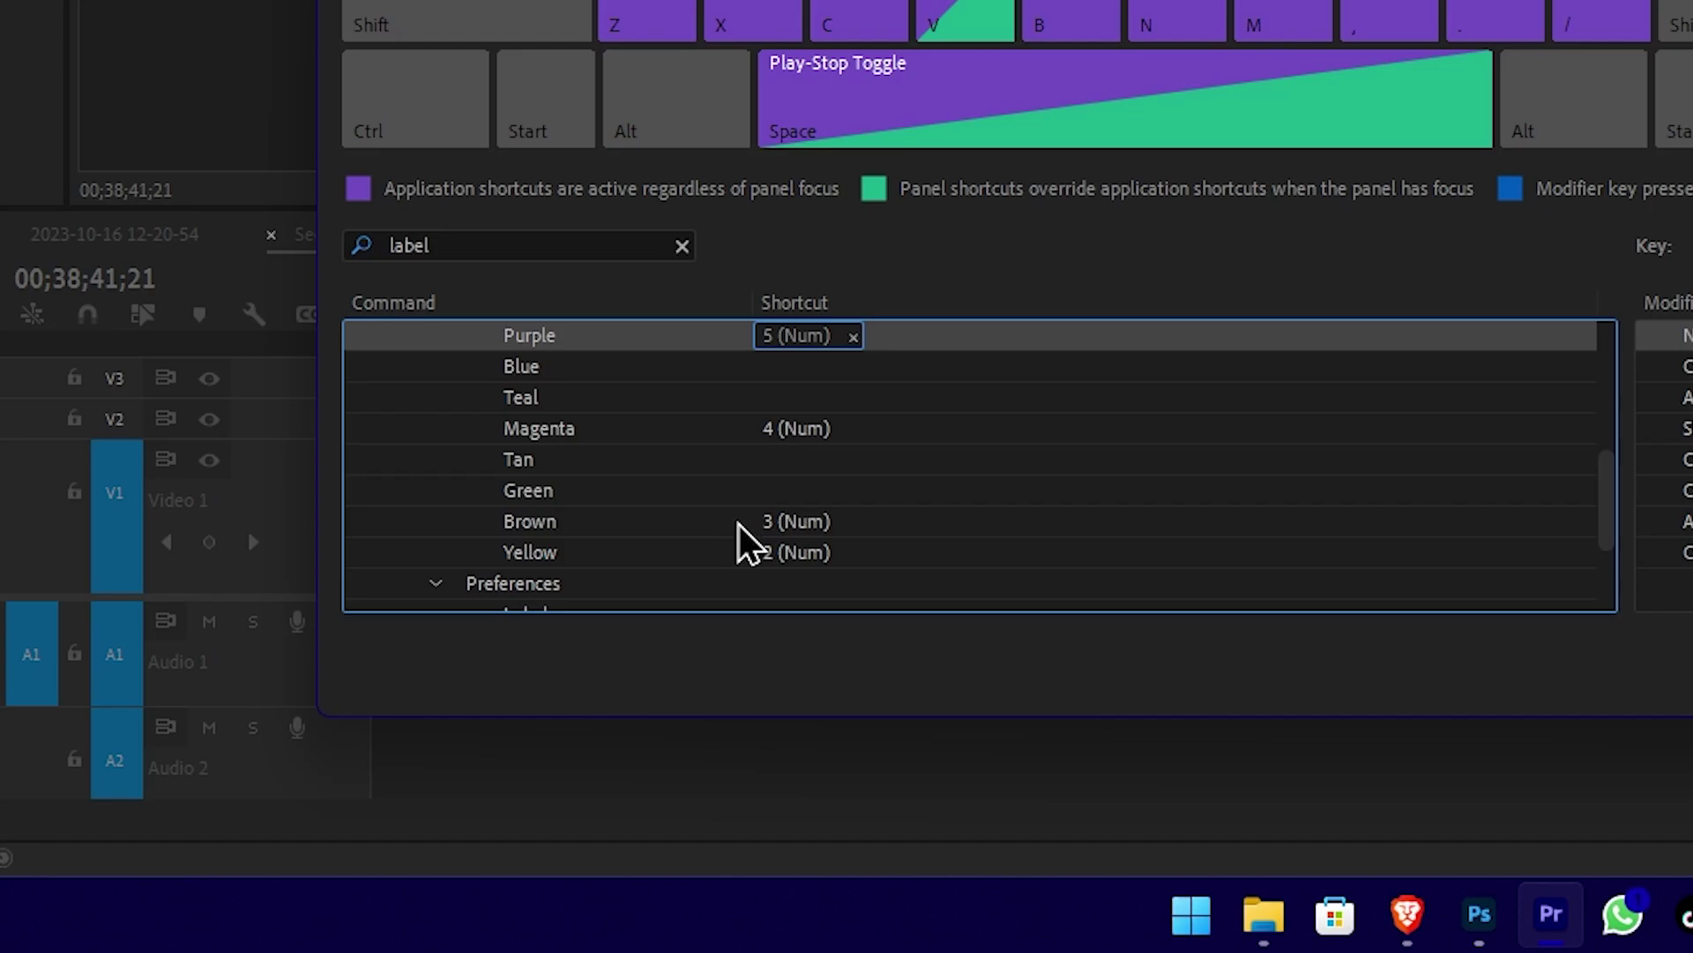
scroll(745, 538, up, 1)
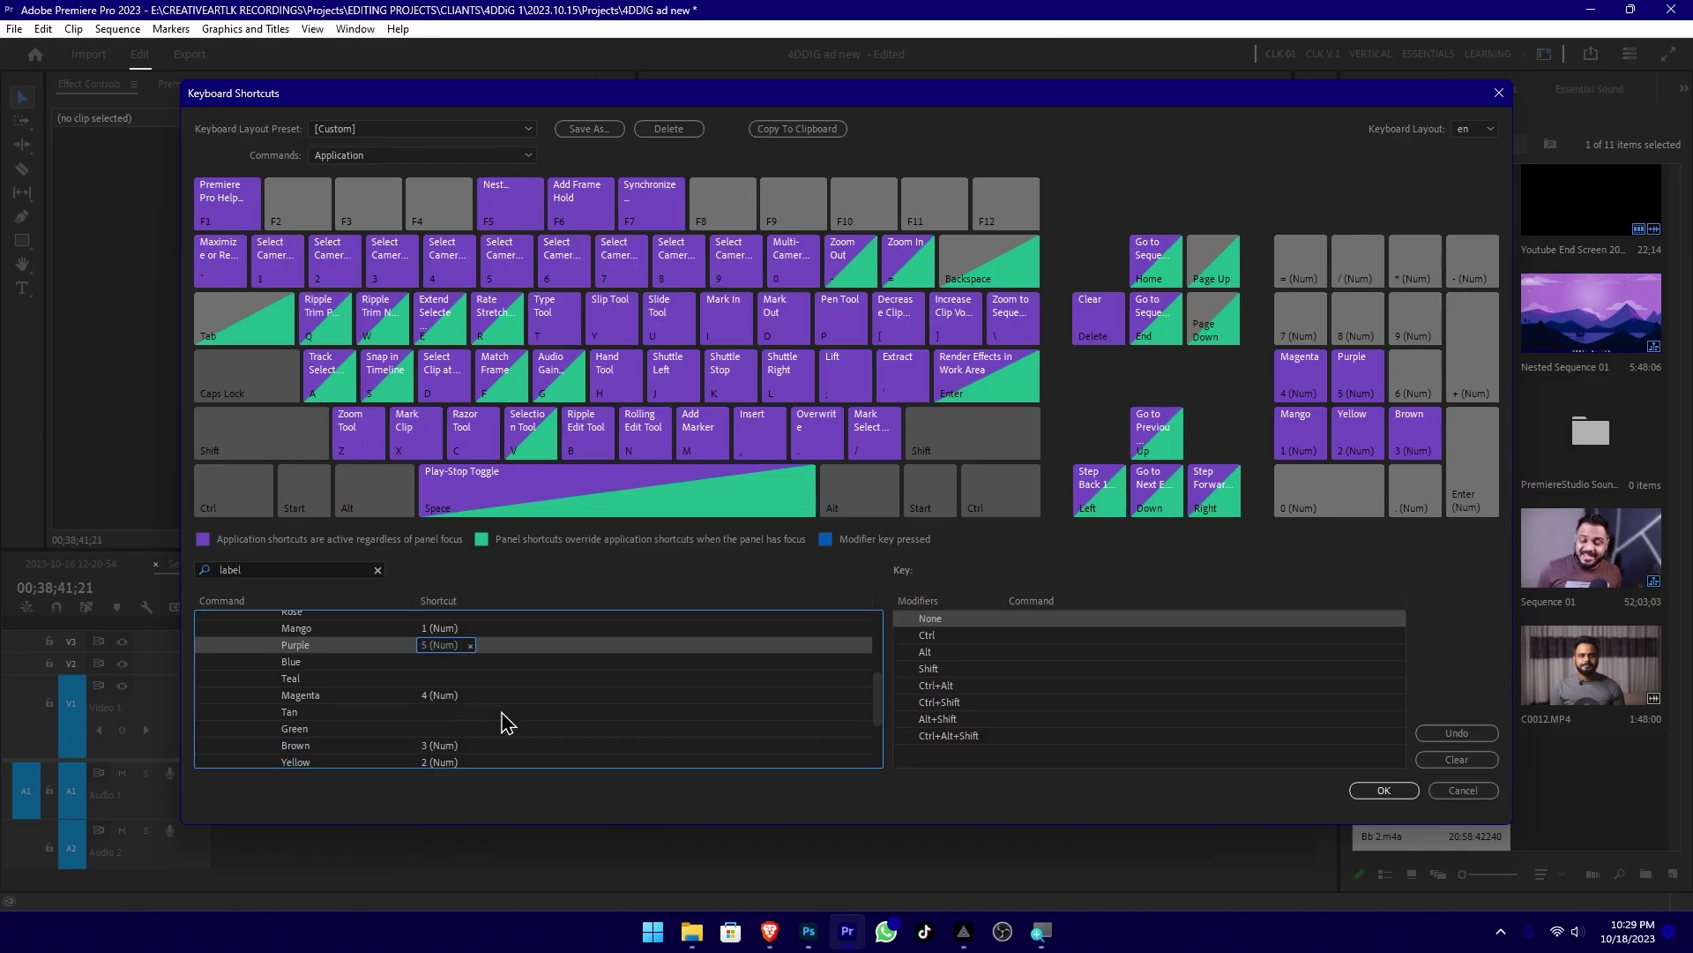
click(1384, 790)
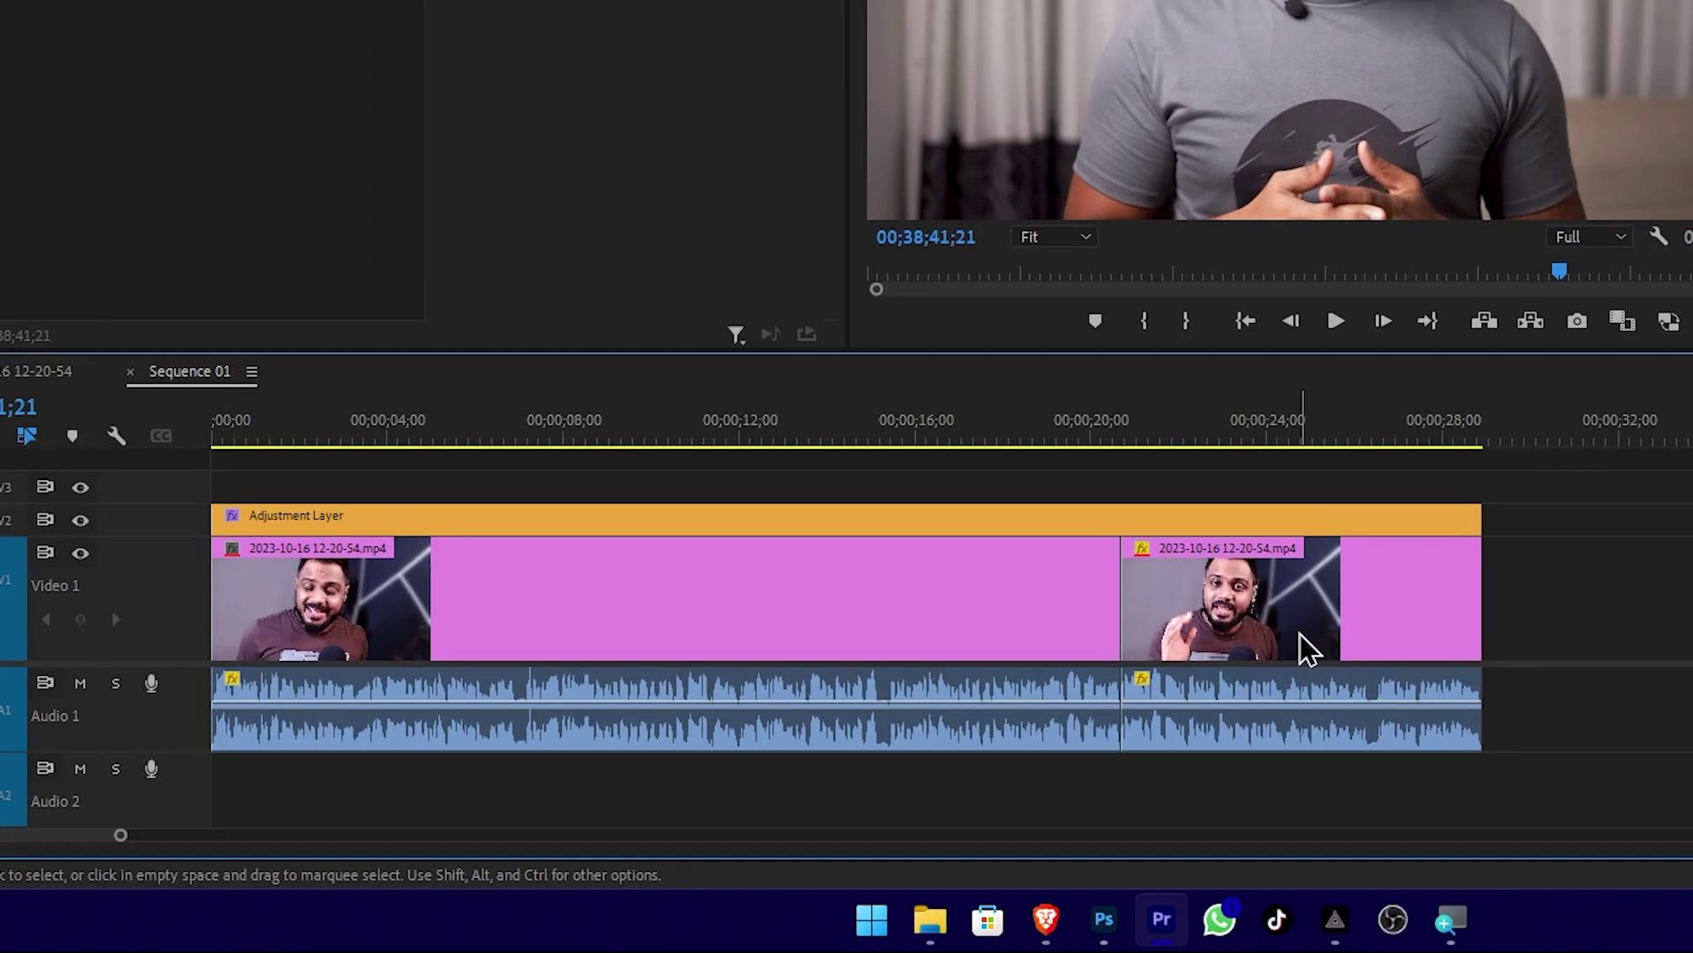
Try the assigned label shortcuts on the second V1 clip, including Brown, and finish with the Mango label.
click(933, 737)
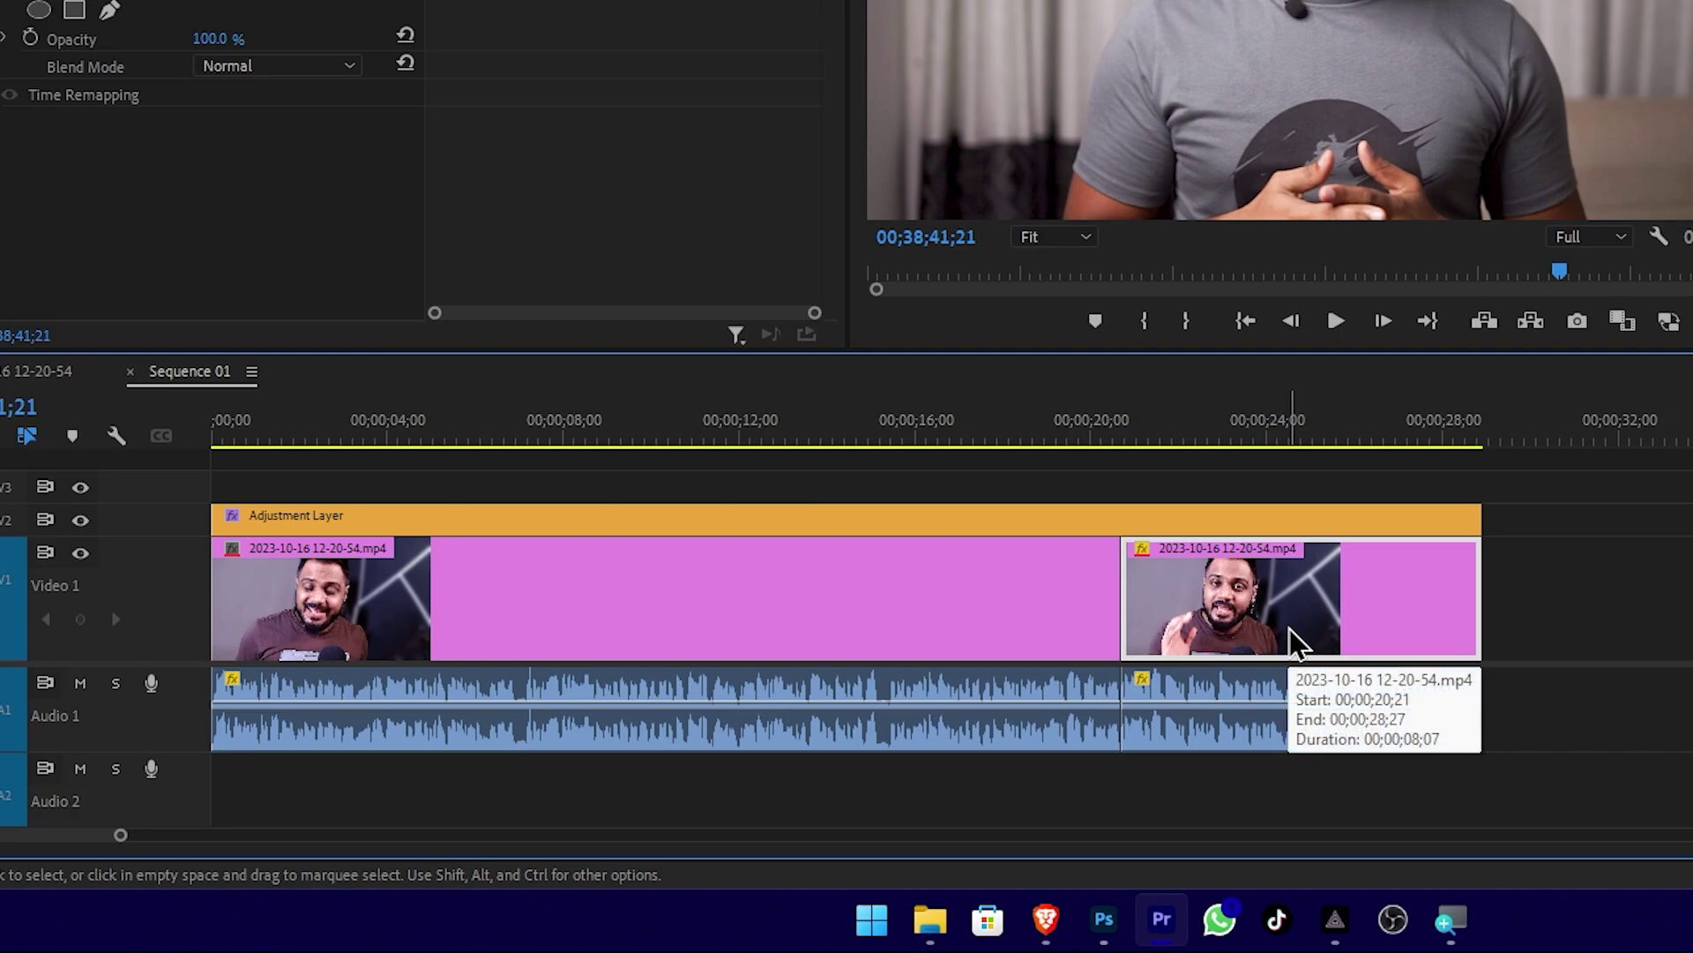
key(ctrl+shift+y)
key(ctrl+shift+b)
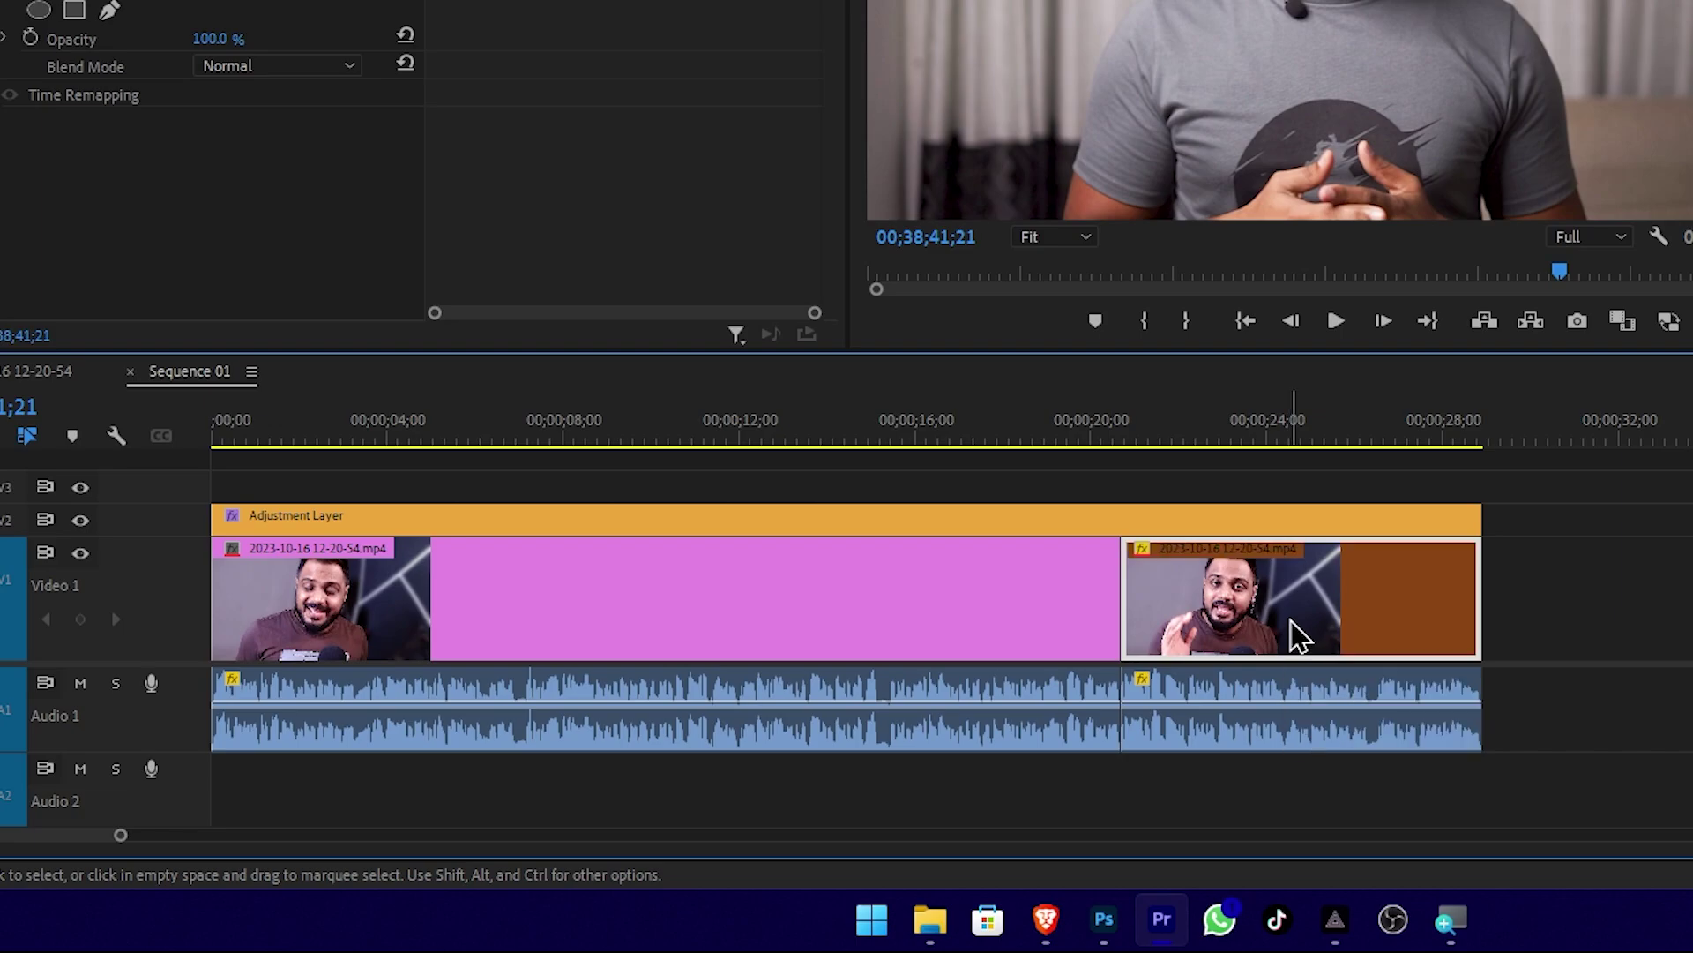
key(ctrl+shift+b)
key(ctrl+shift+b)
key(ctrl+shift+b)
key(ctrl+shift+b)
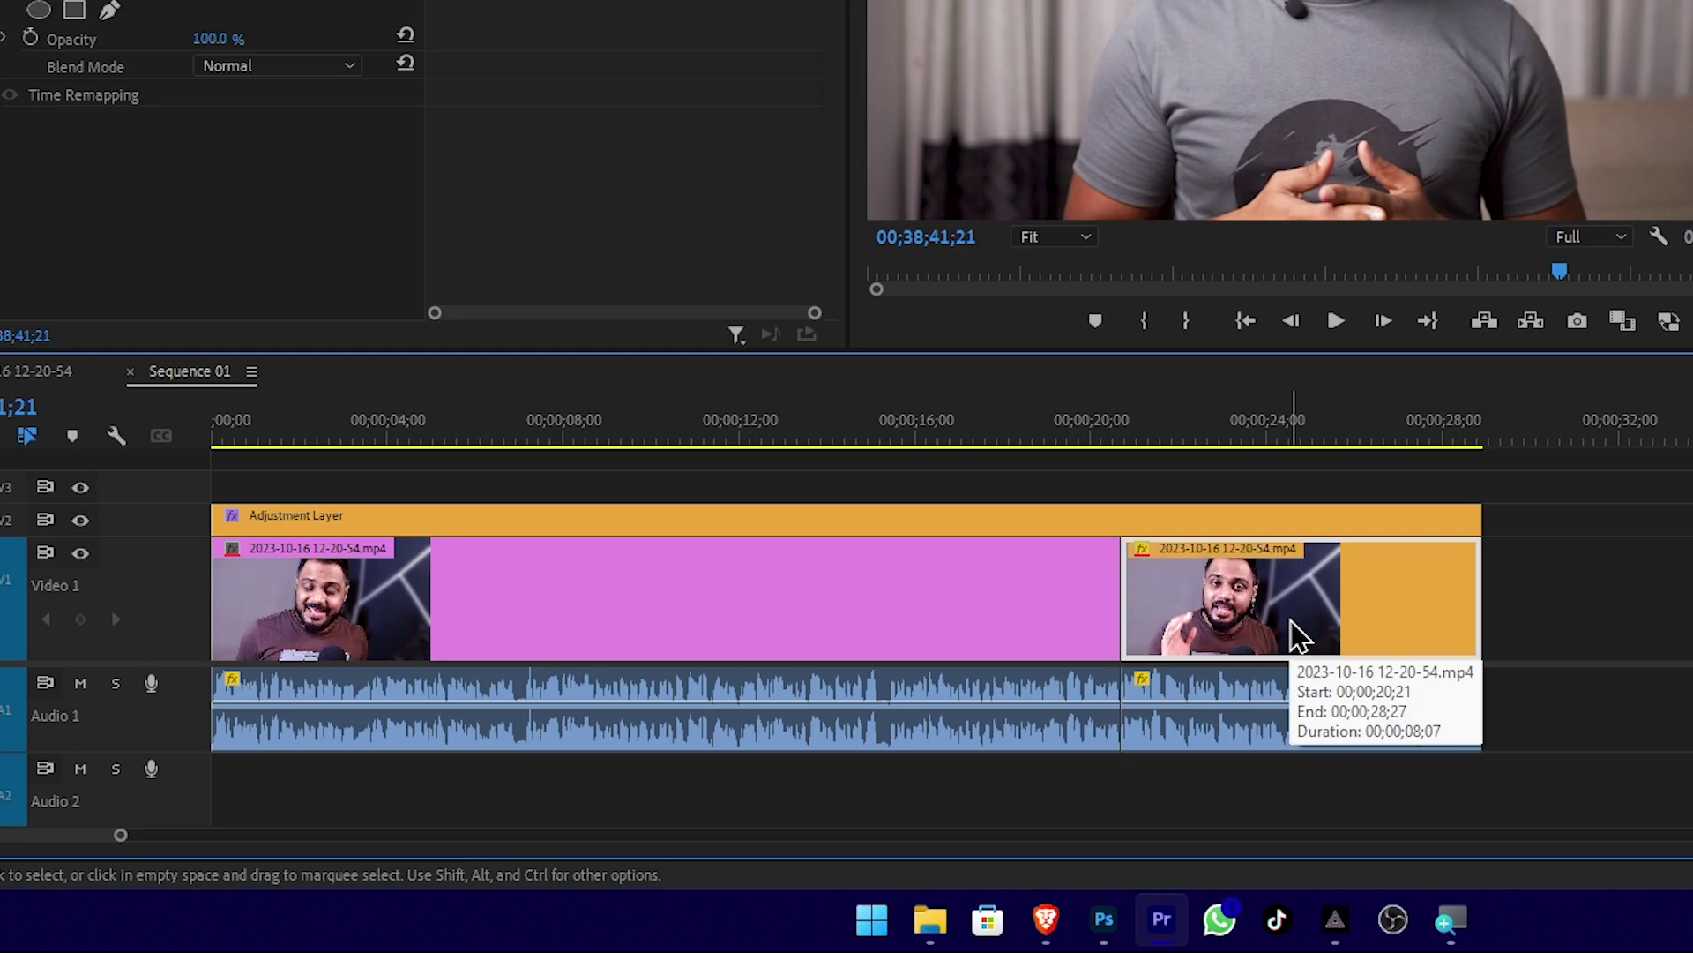
Label the Adjustment Layer on V2 Purple using its assigned shortcut.
click(1296, 527)
key(ctrl+shift+b)
click(1087, 611)
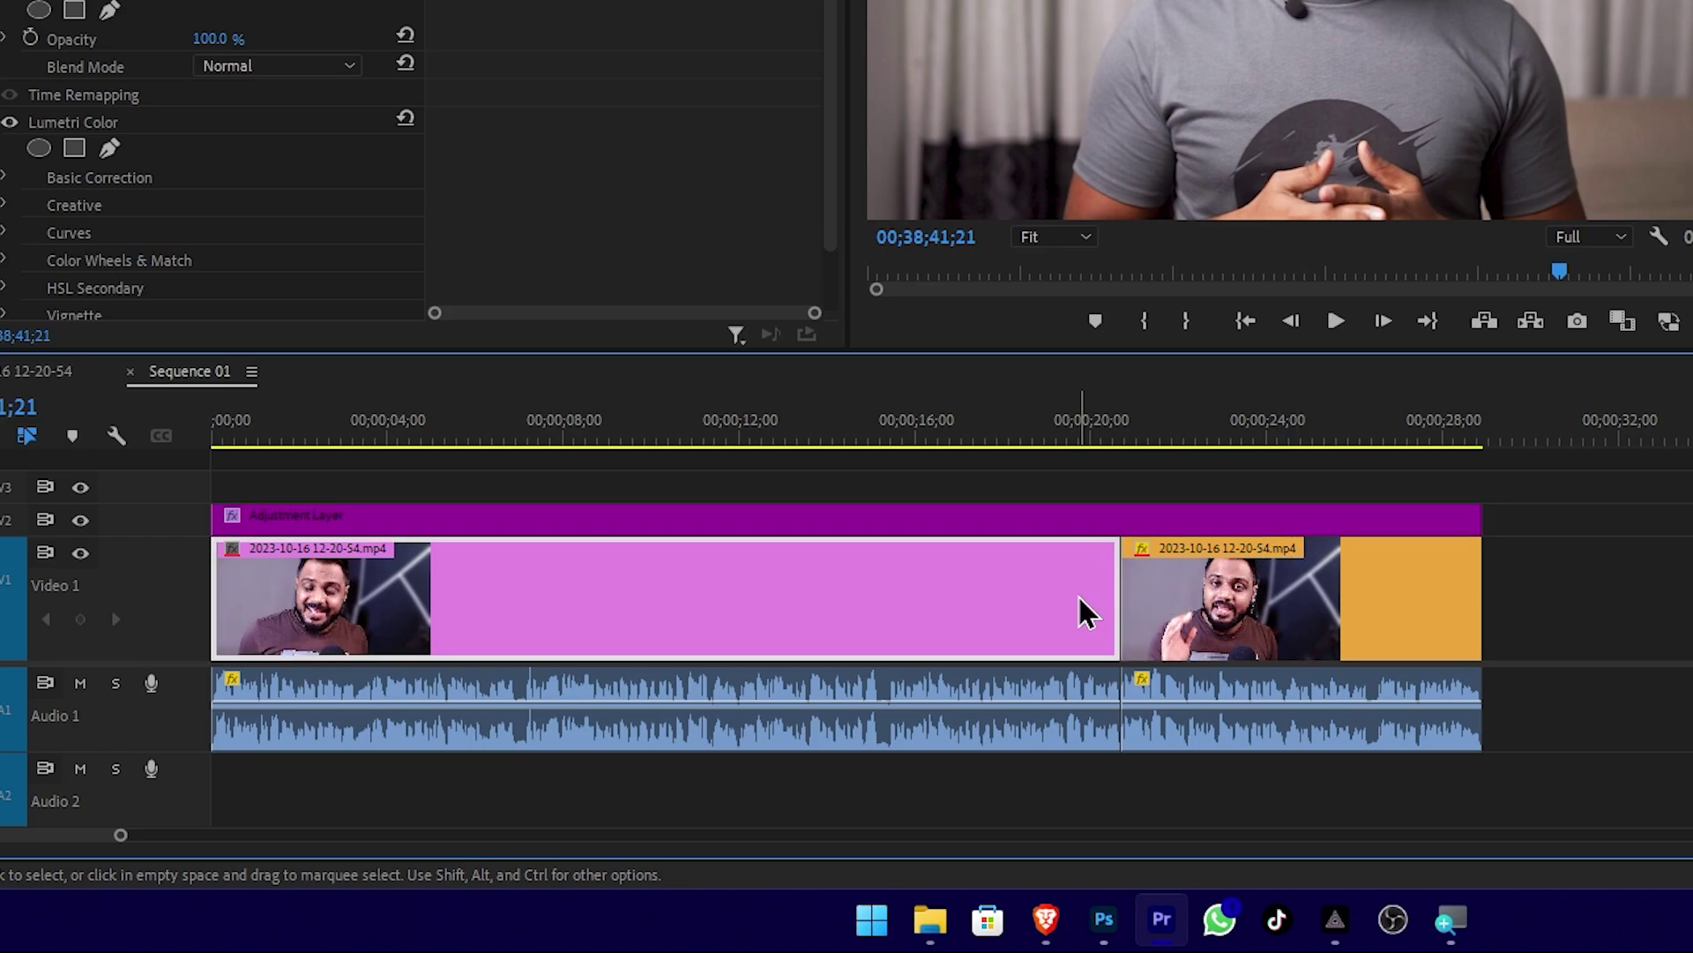
Label the first Audio 1 clip Yellow and the second one Brown using their assigned label shortcuts.
click(1028, 726)
key(ctrl+shift+b)
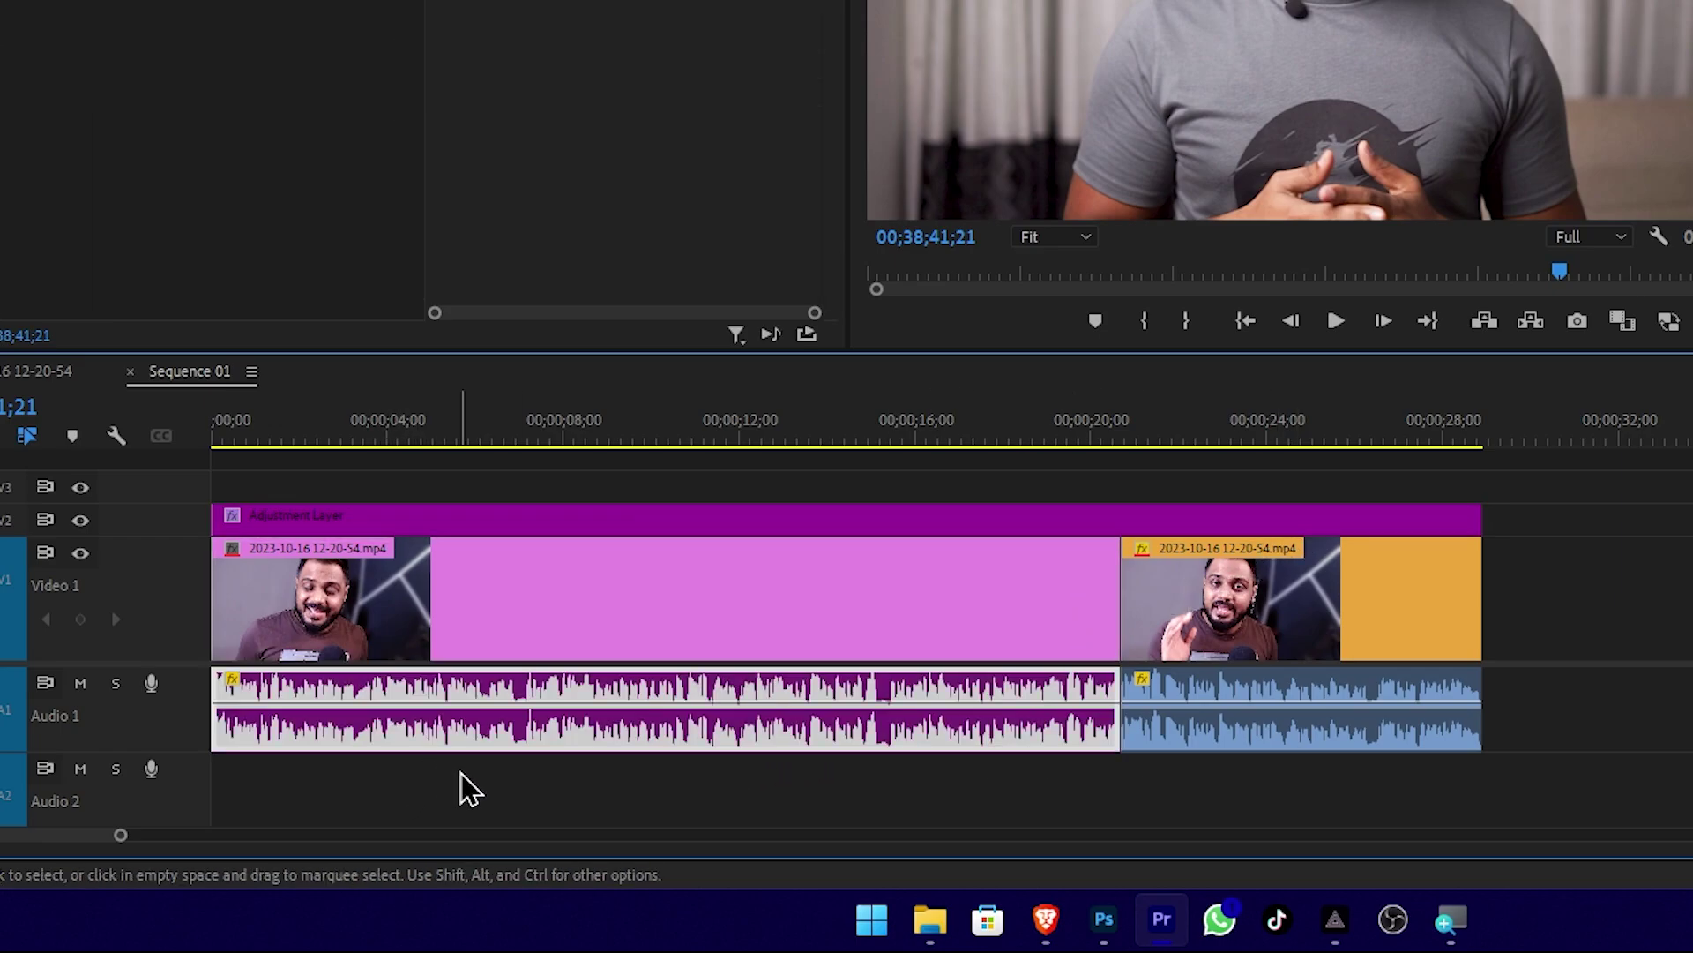
key(ctrl+shift+b)
click(1183, 737)
click(1004, 616)
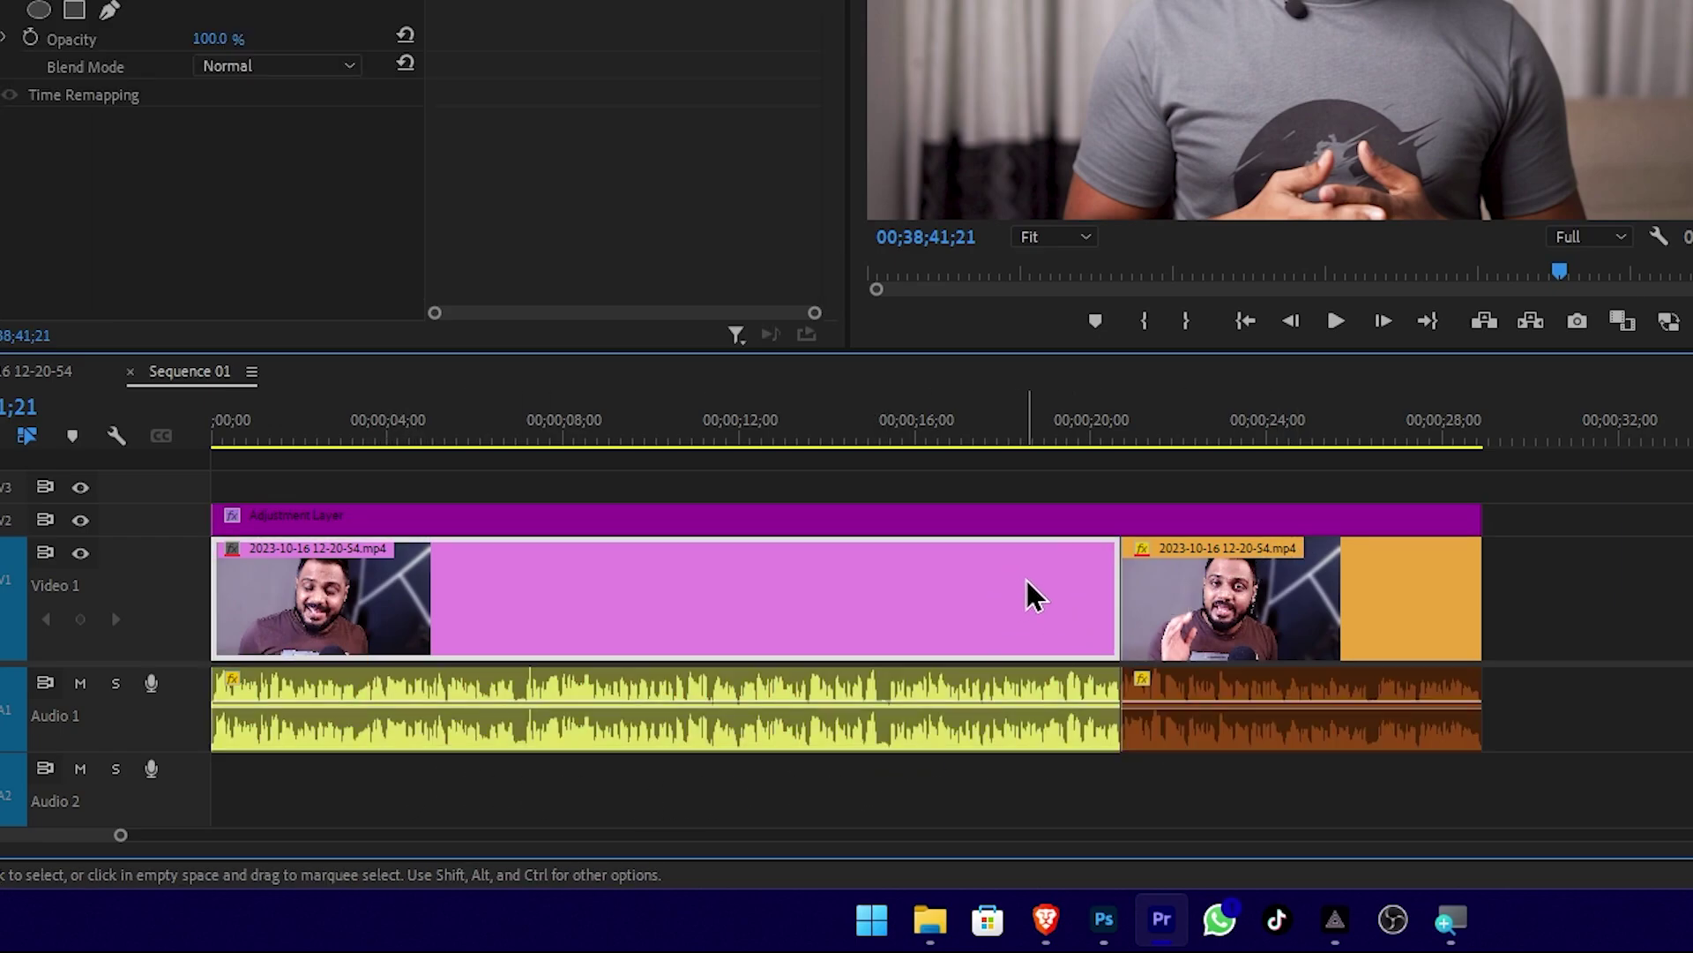
click(1088, 528)
key(ctrl+shift+b)
click(1070, 626)
click(1539, 733)
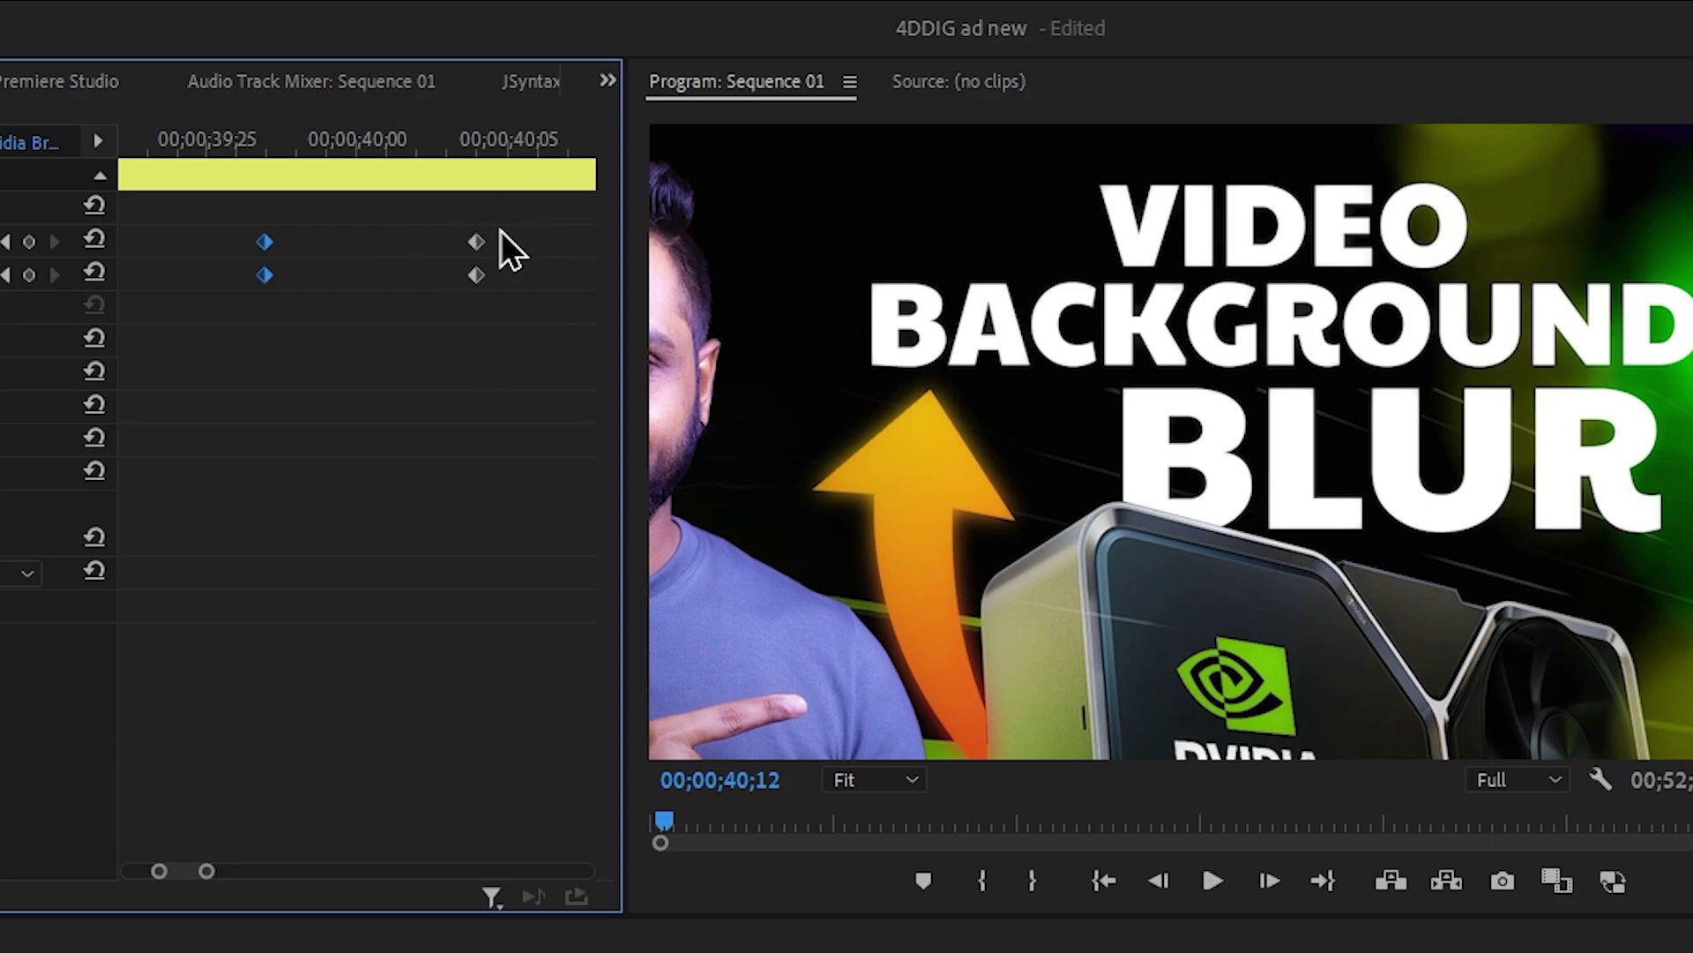
Apply Ease In temporal interpolation to the first pair of Position and Scale keyframes in Effect Controls.
drag(376, 349, 204, 226)
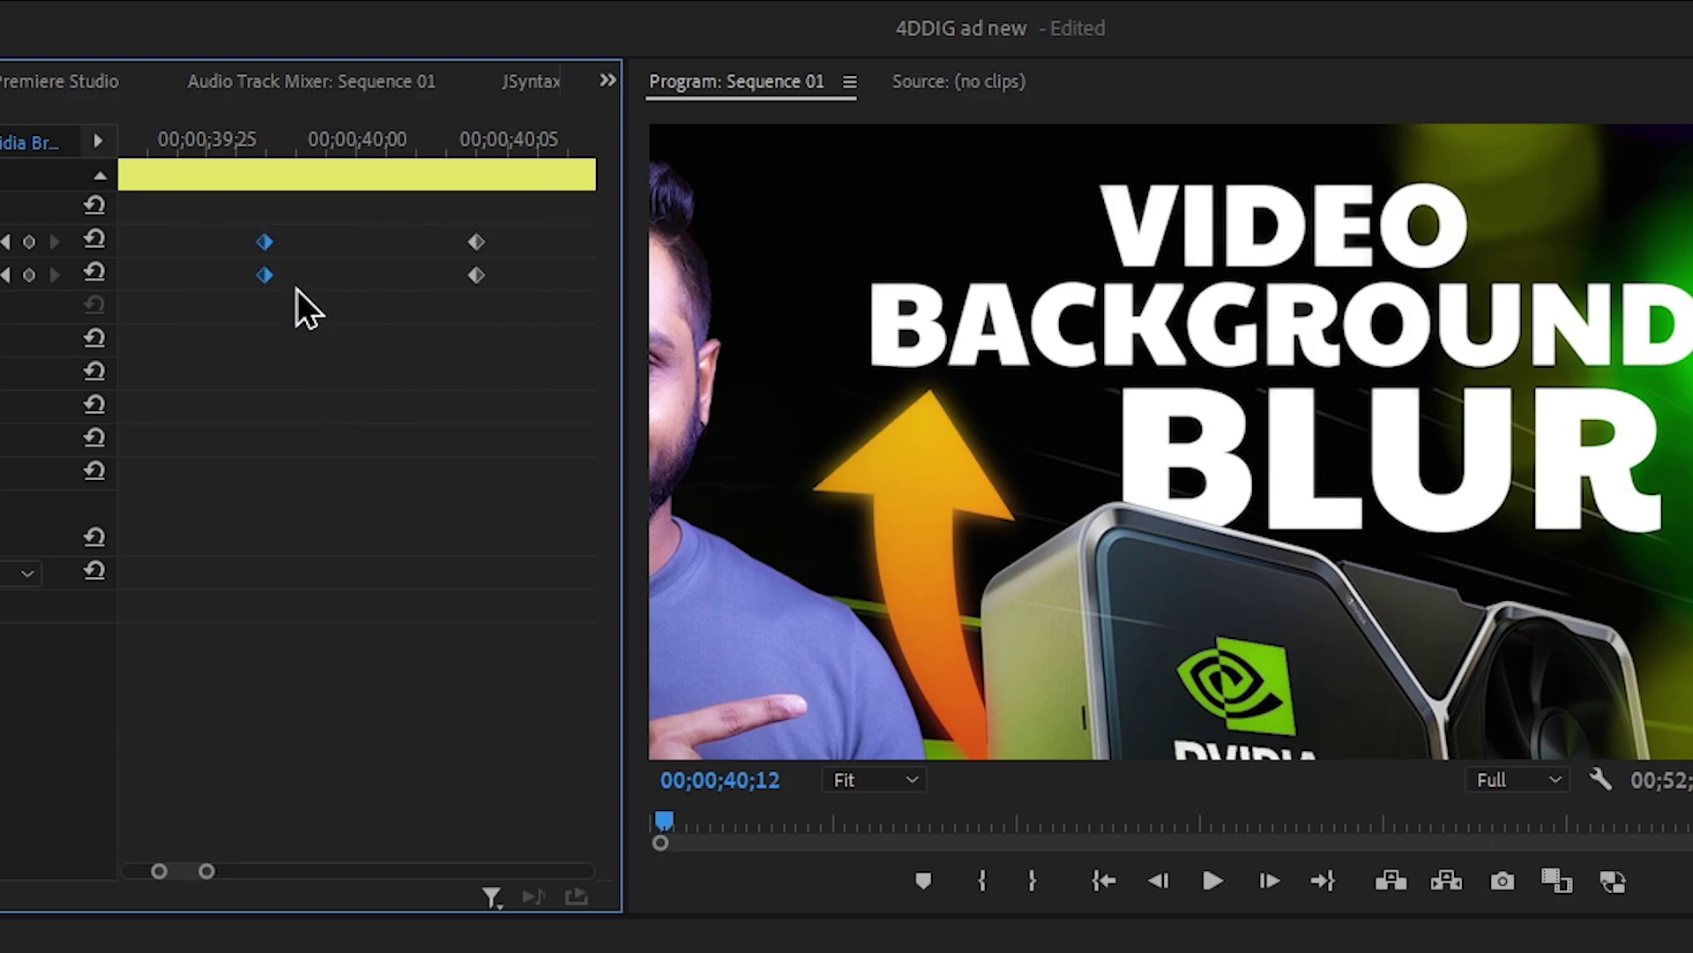
right_click(263, 276)
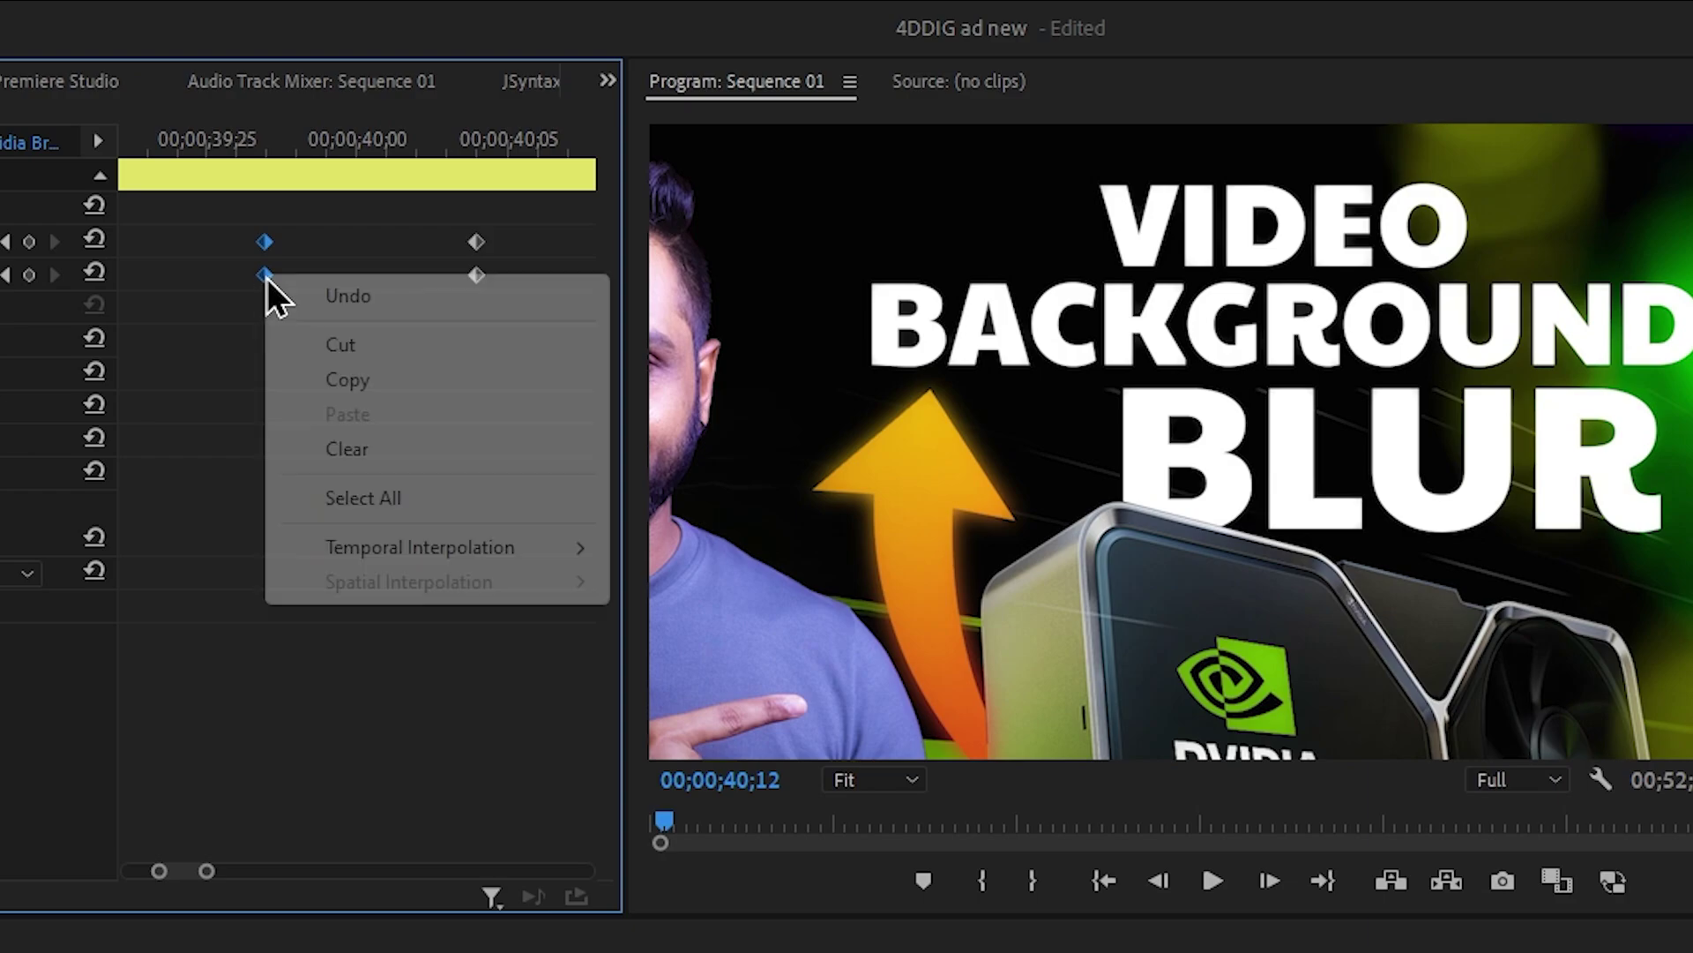
mouse_move(514, 565)
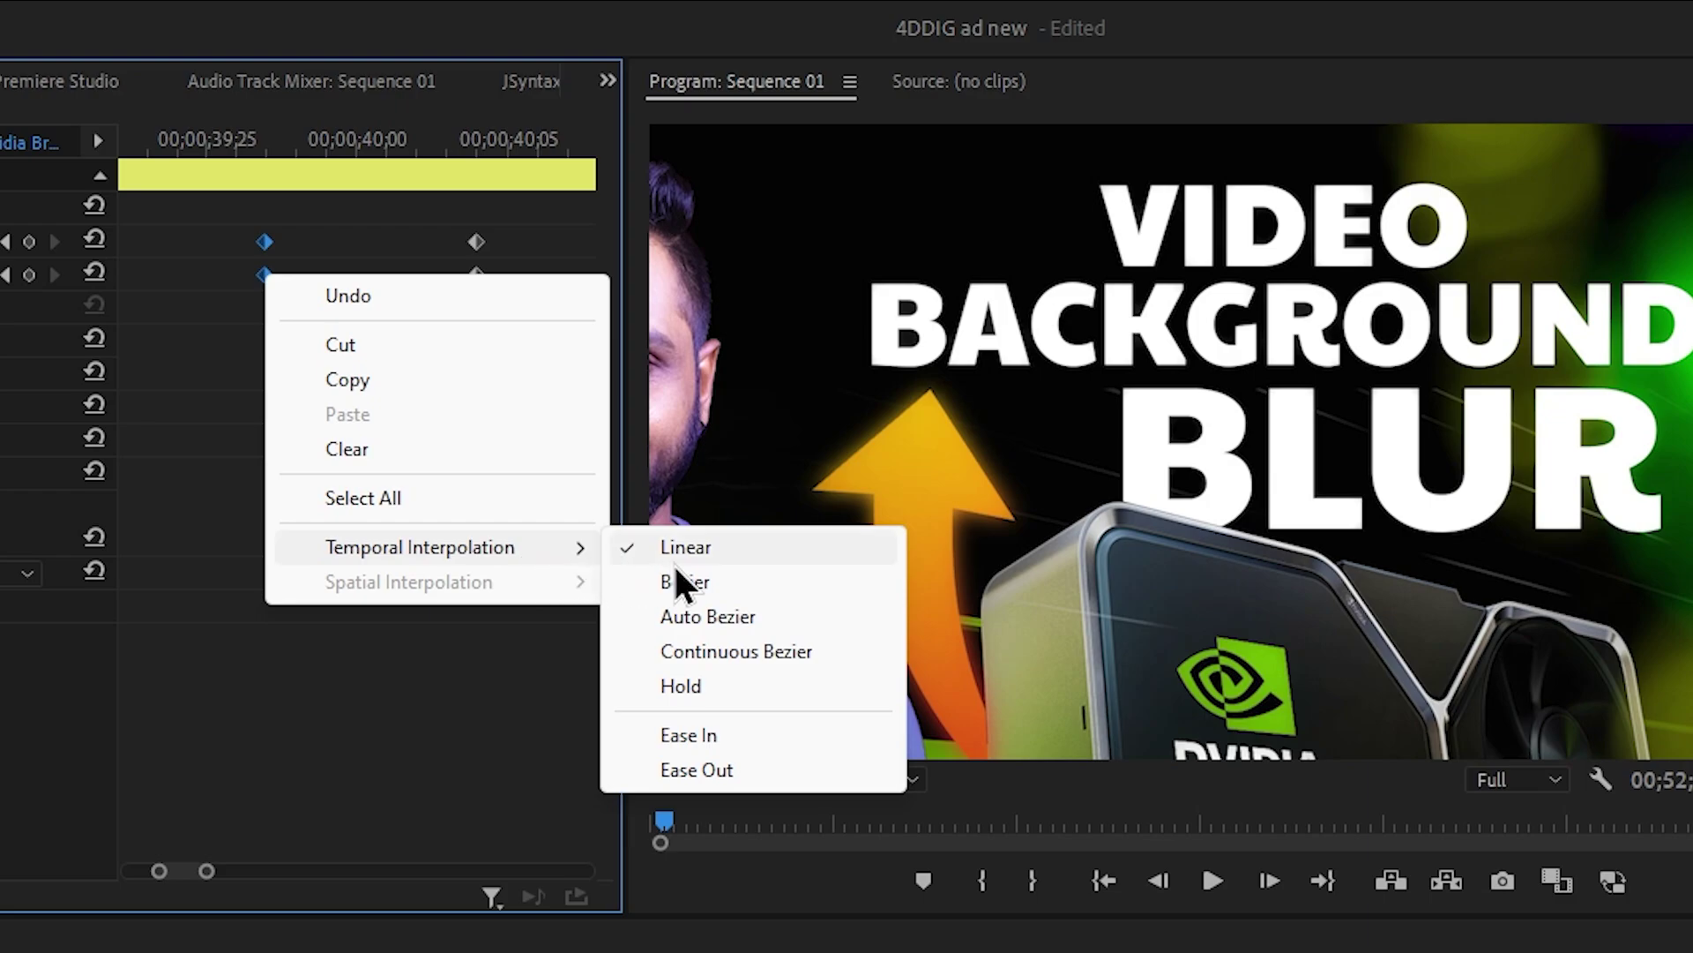
click(743, 734)
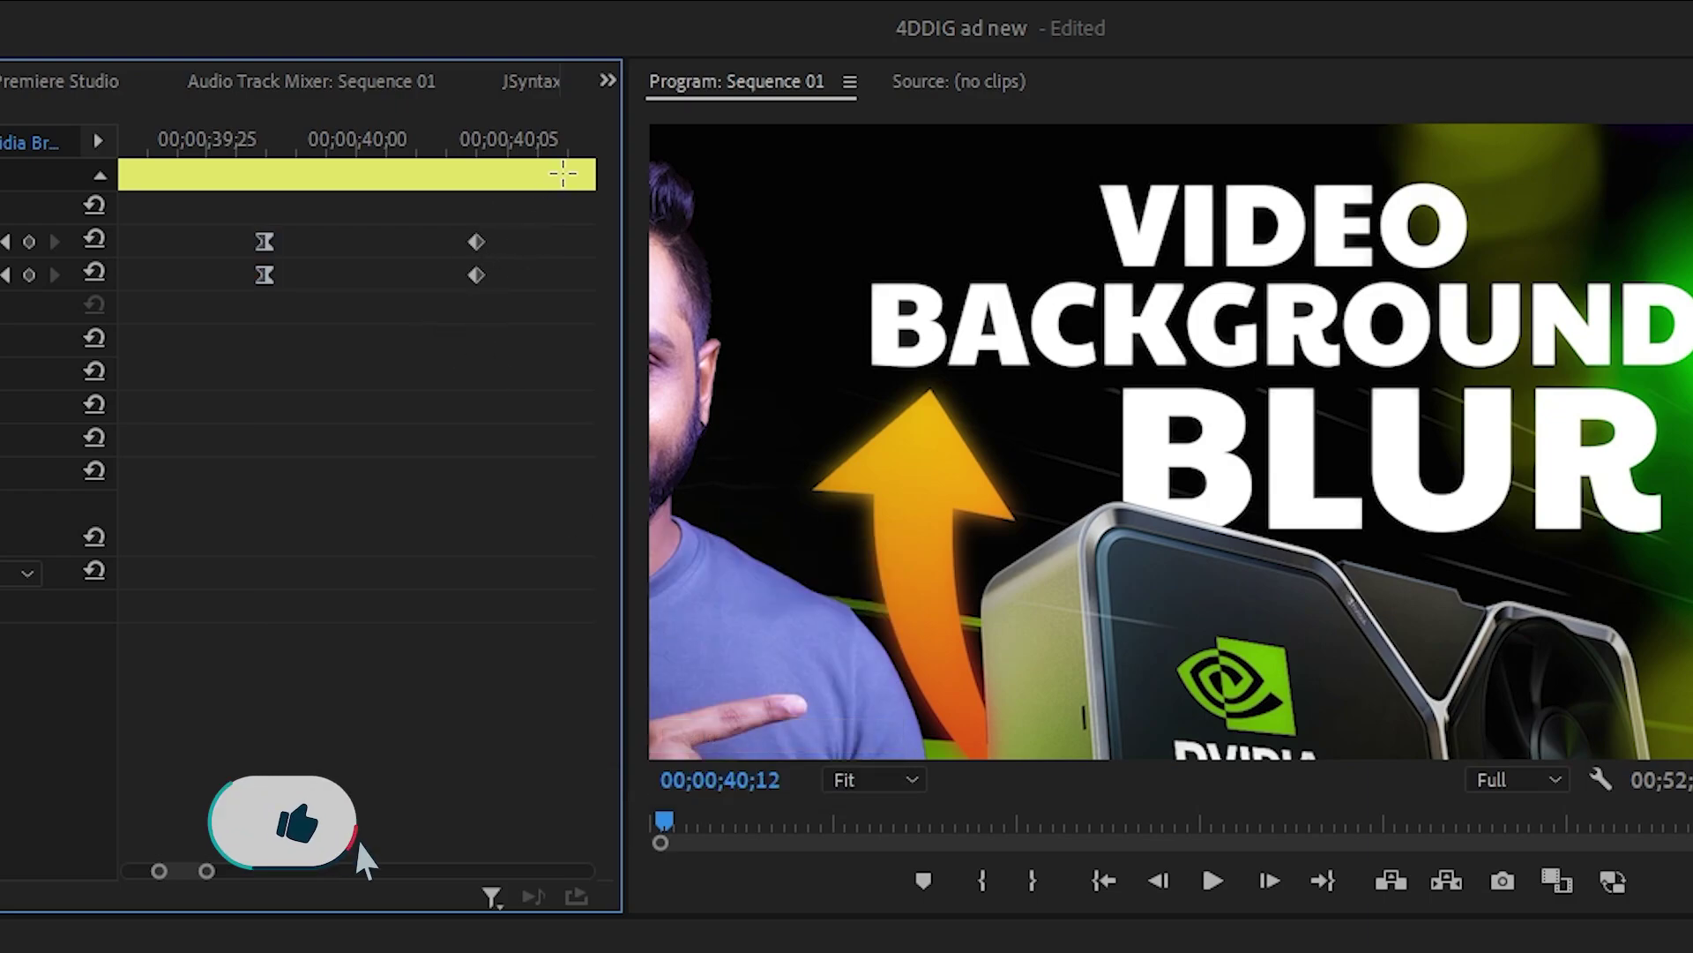
Apply Ease Out temporal interpolation to the second pair of Position and Scale keyframes.
drag(441, 211, 501, 317)
right_click(479, 276)
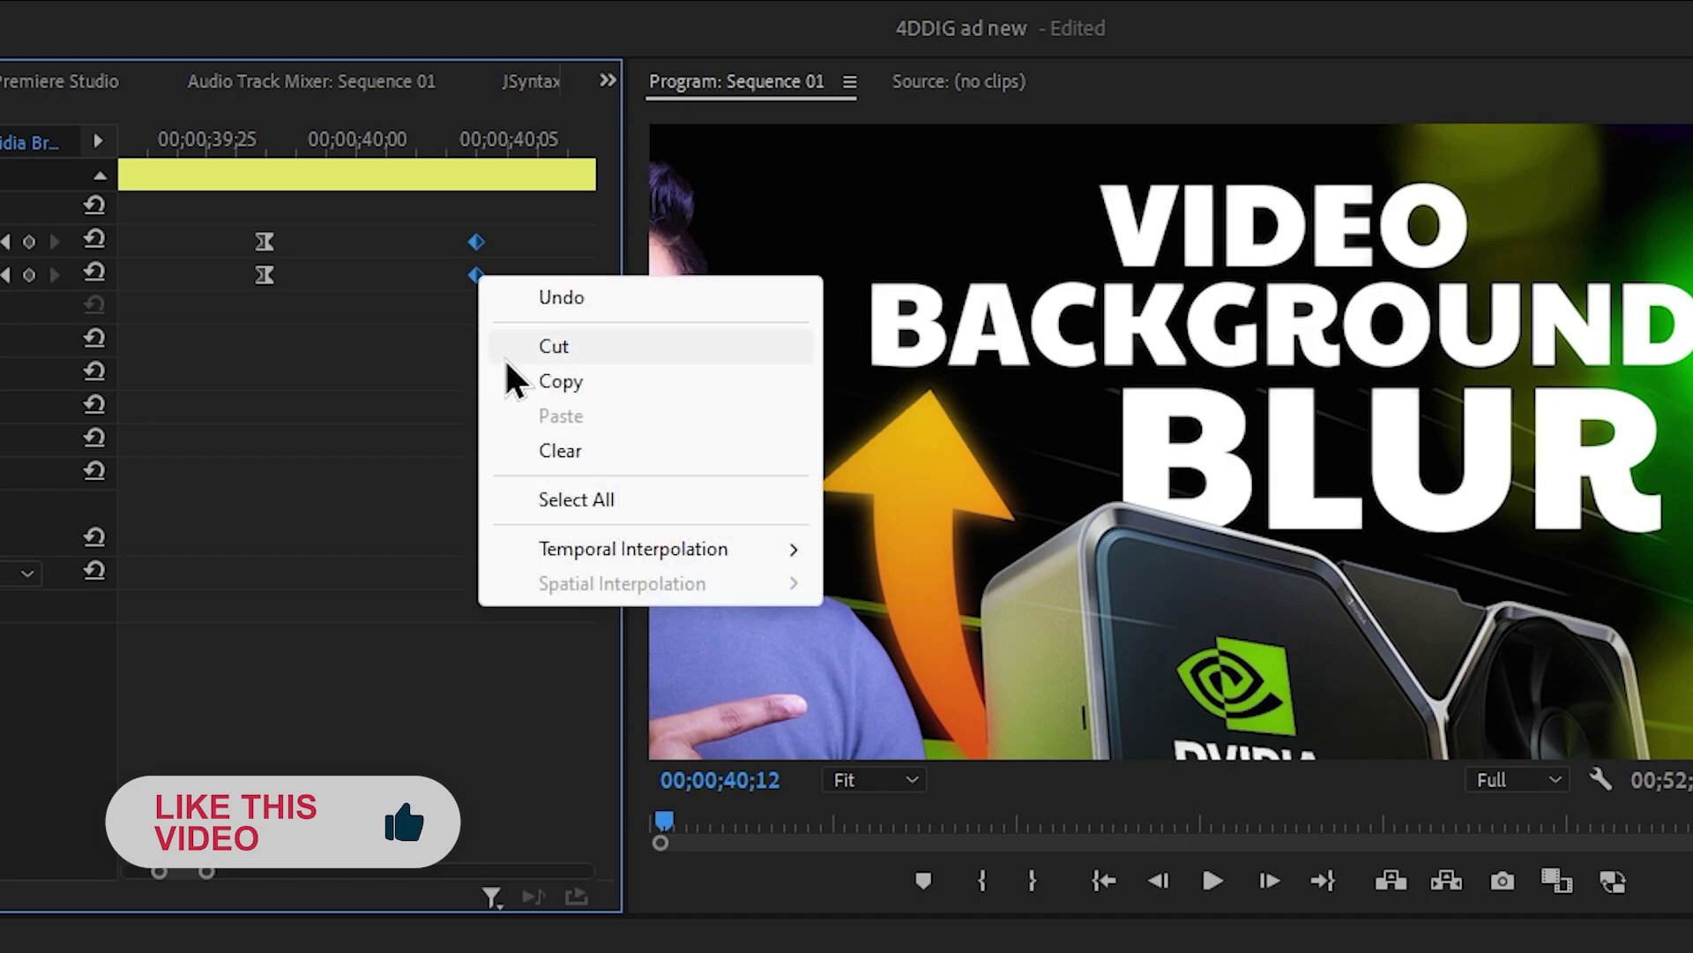
mouse_move(794, 564)
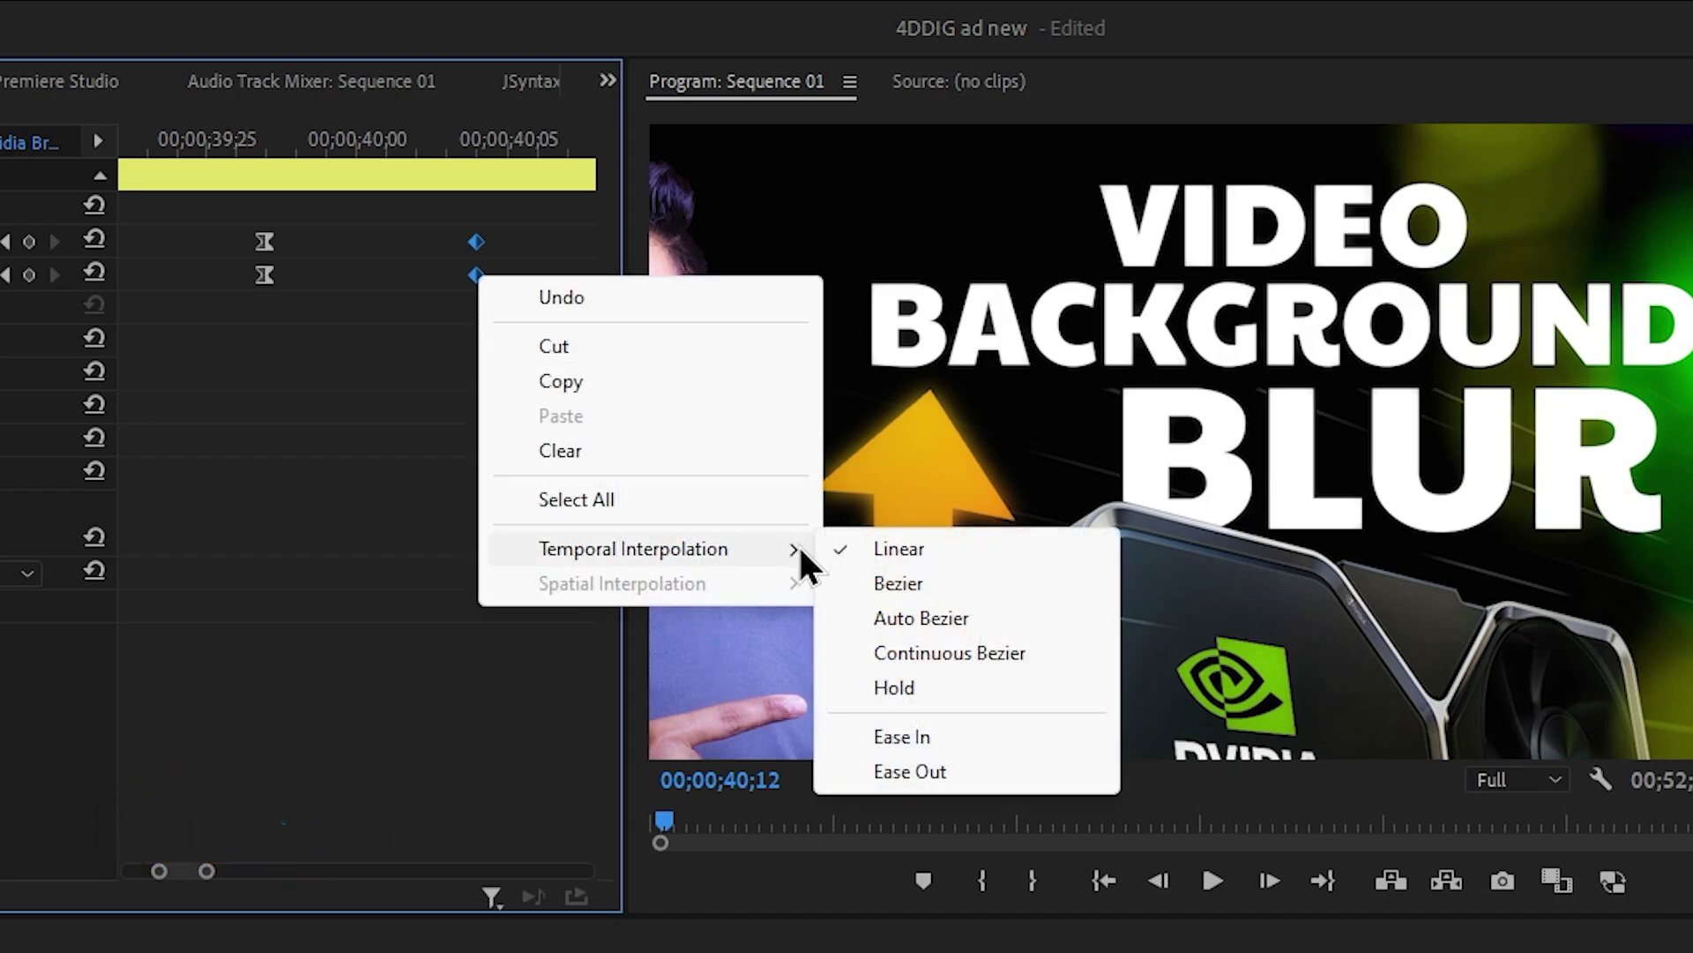
click(960, 773)
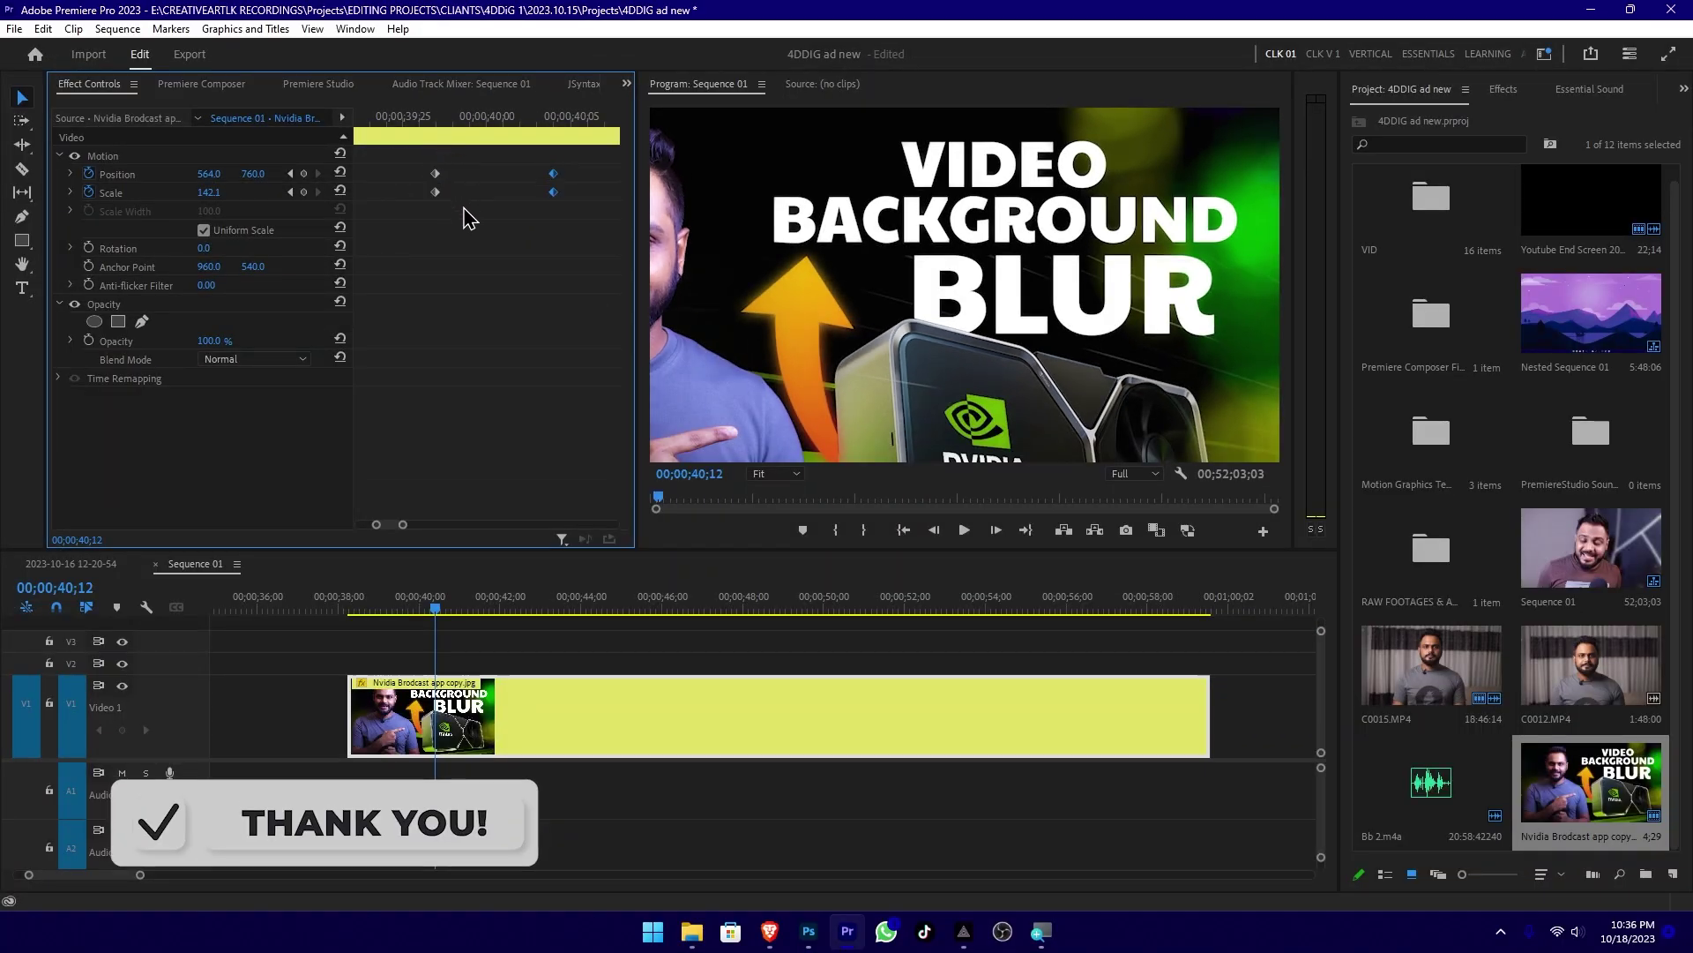
Open the keyboard shortcut settings and search the commands for "temporal".
click(45, 29)
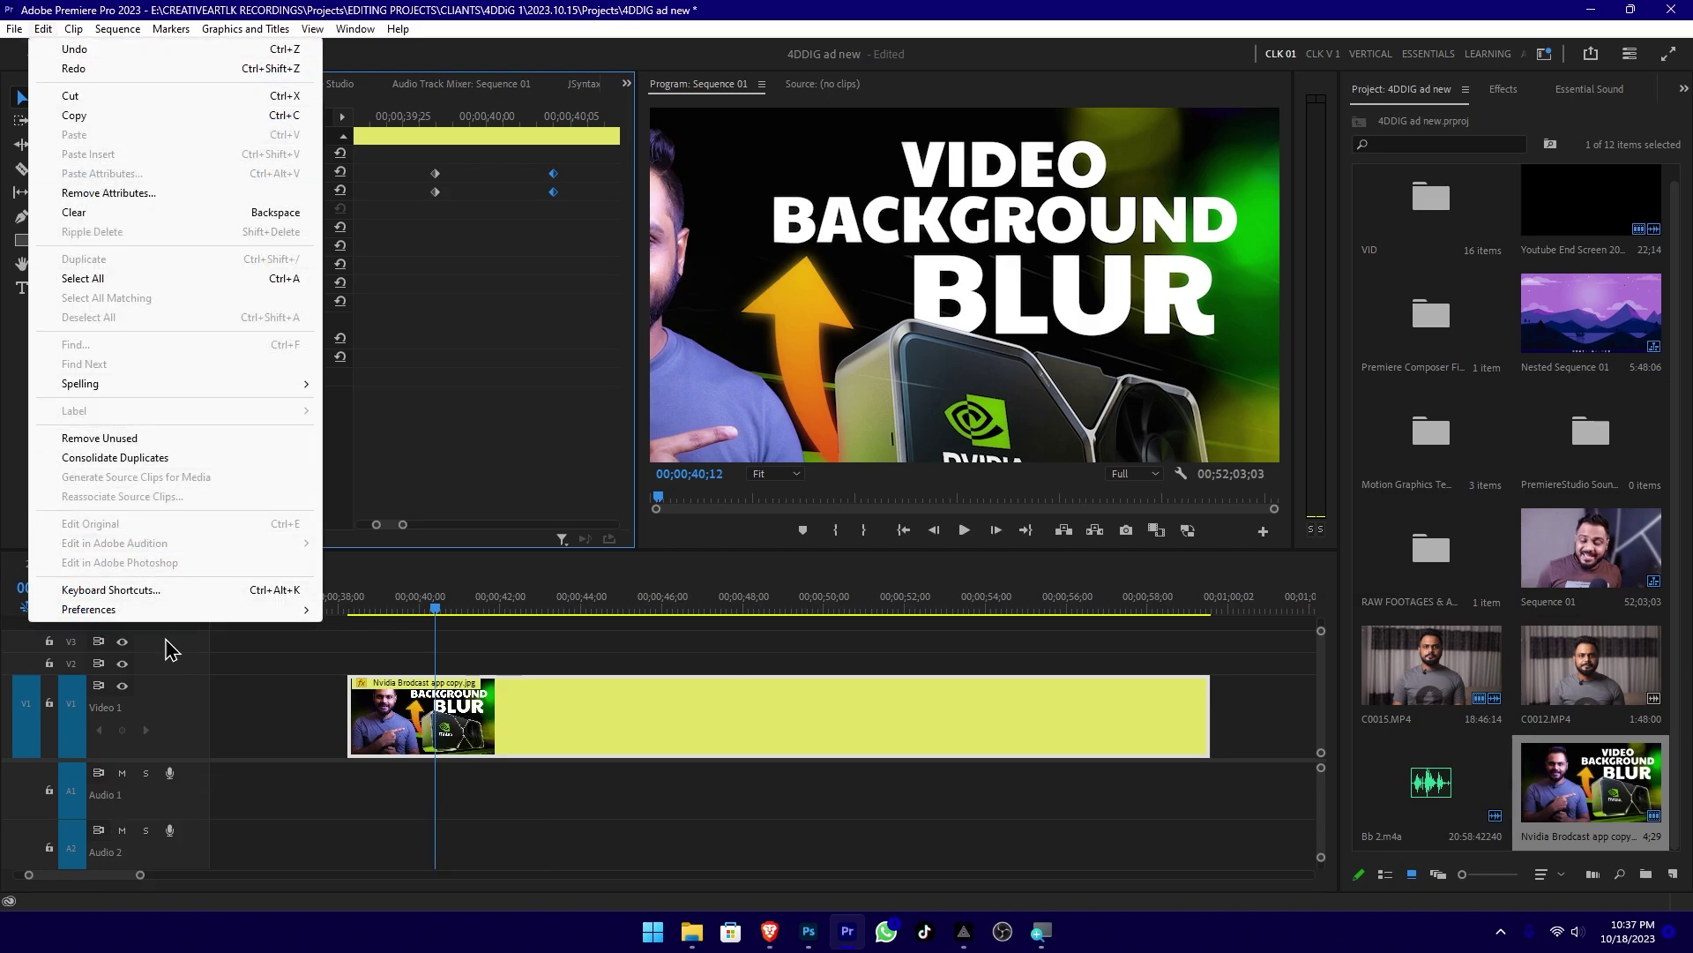
click(110, 590)
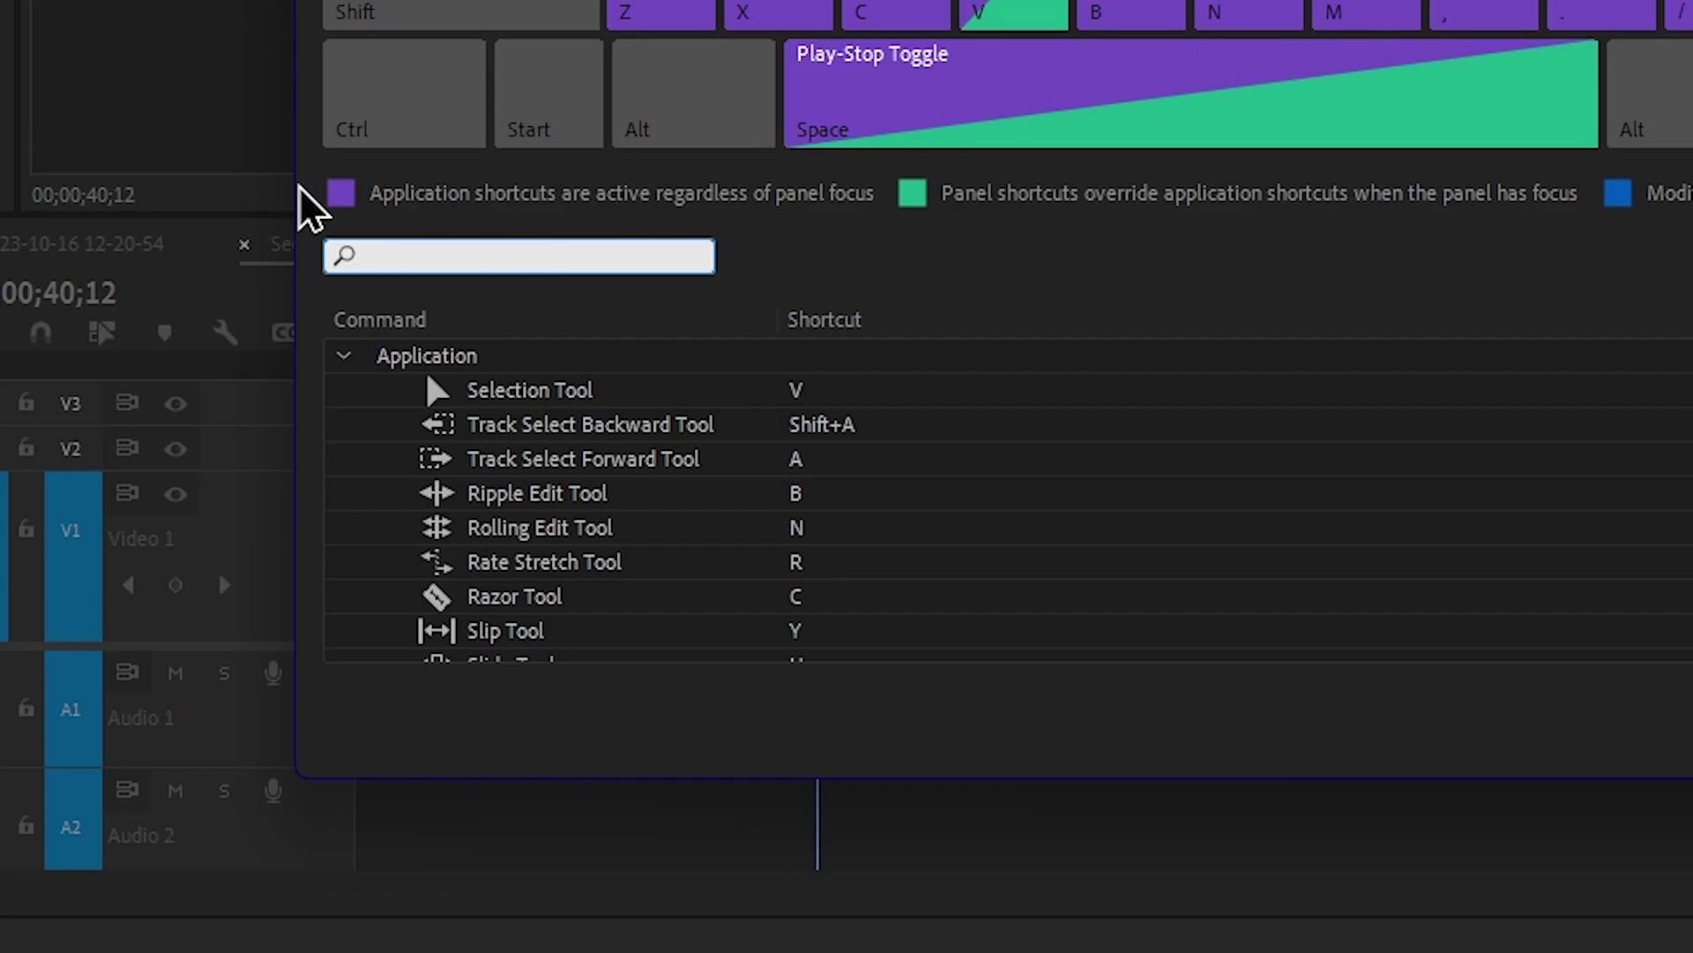
text(t)
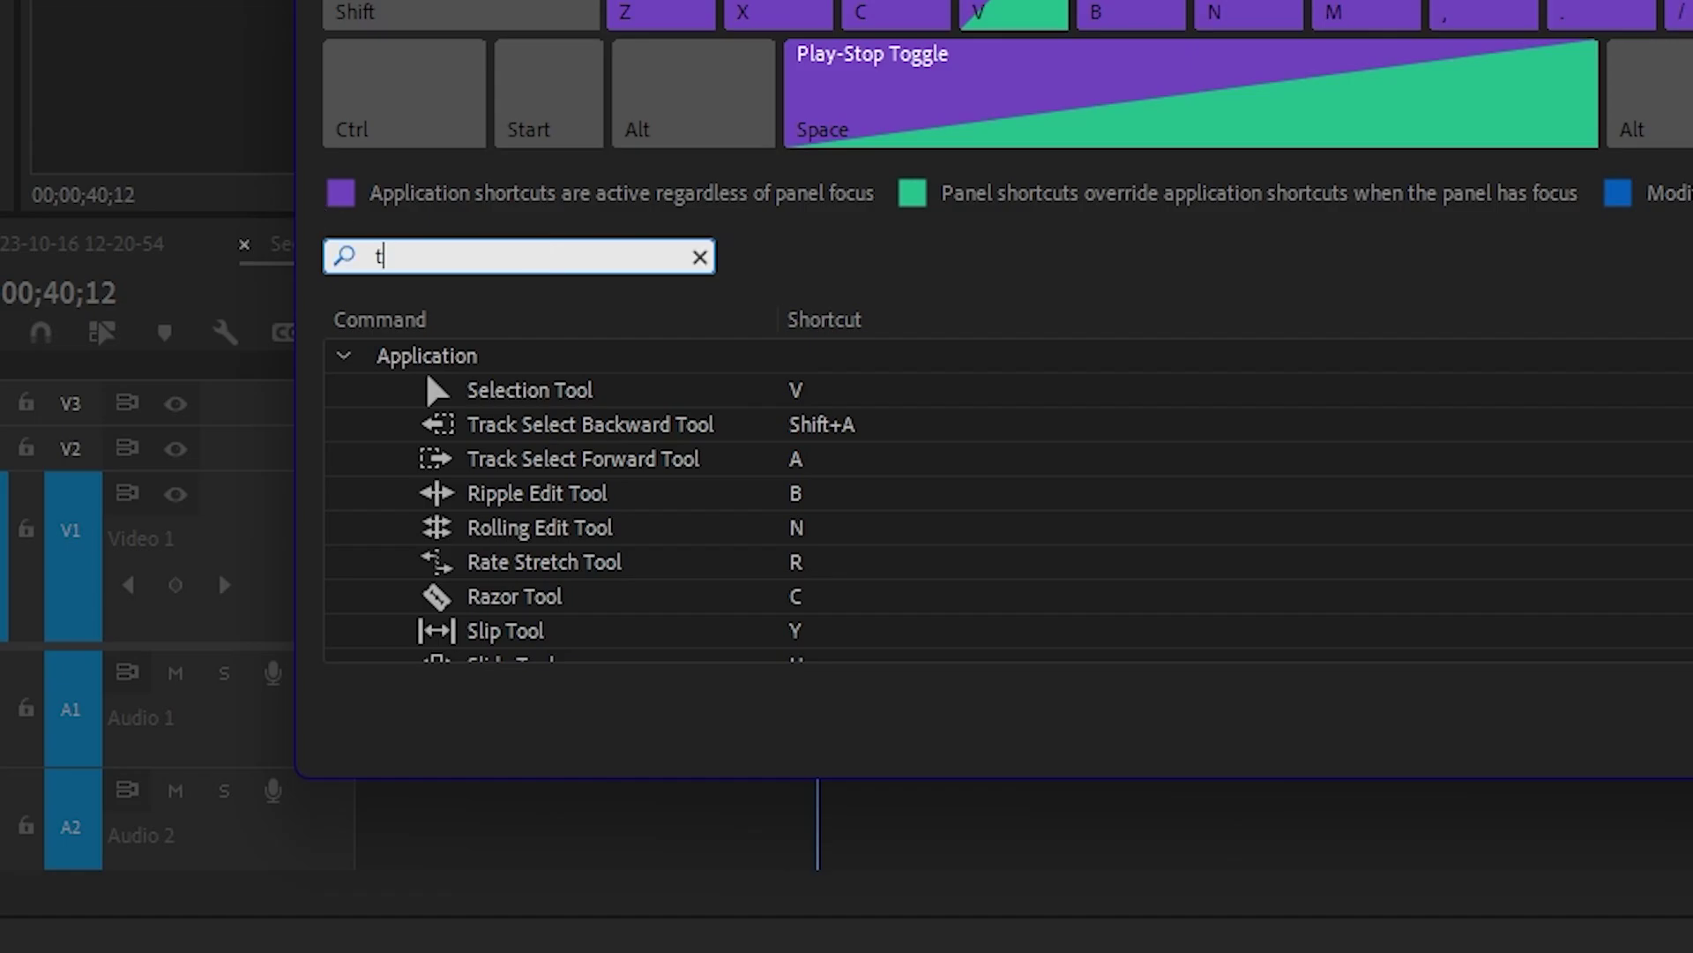
text(empore)
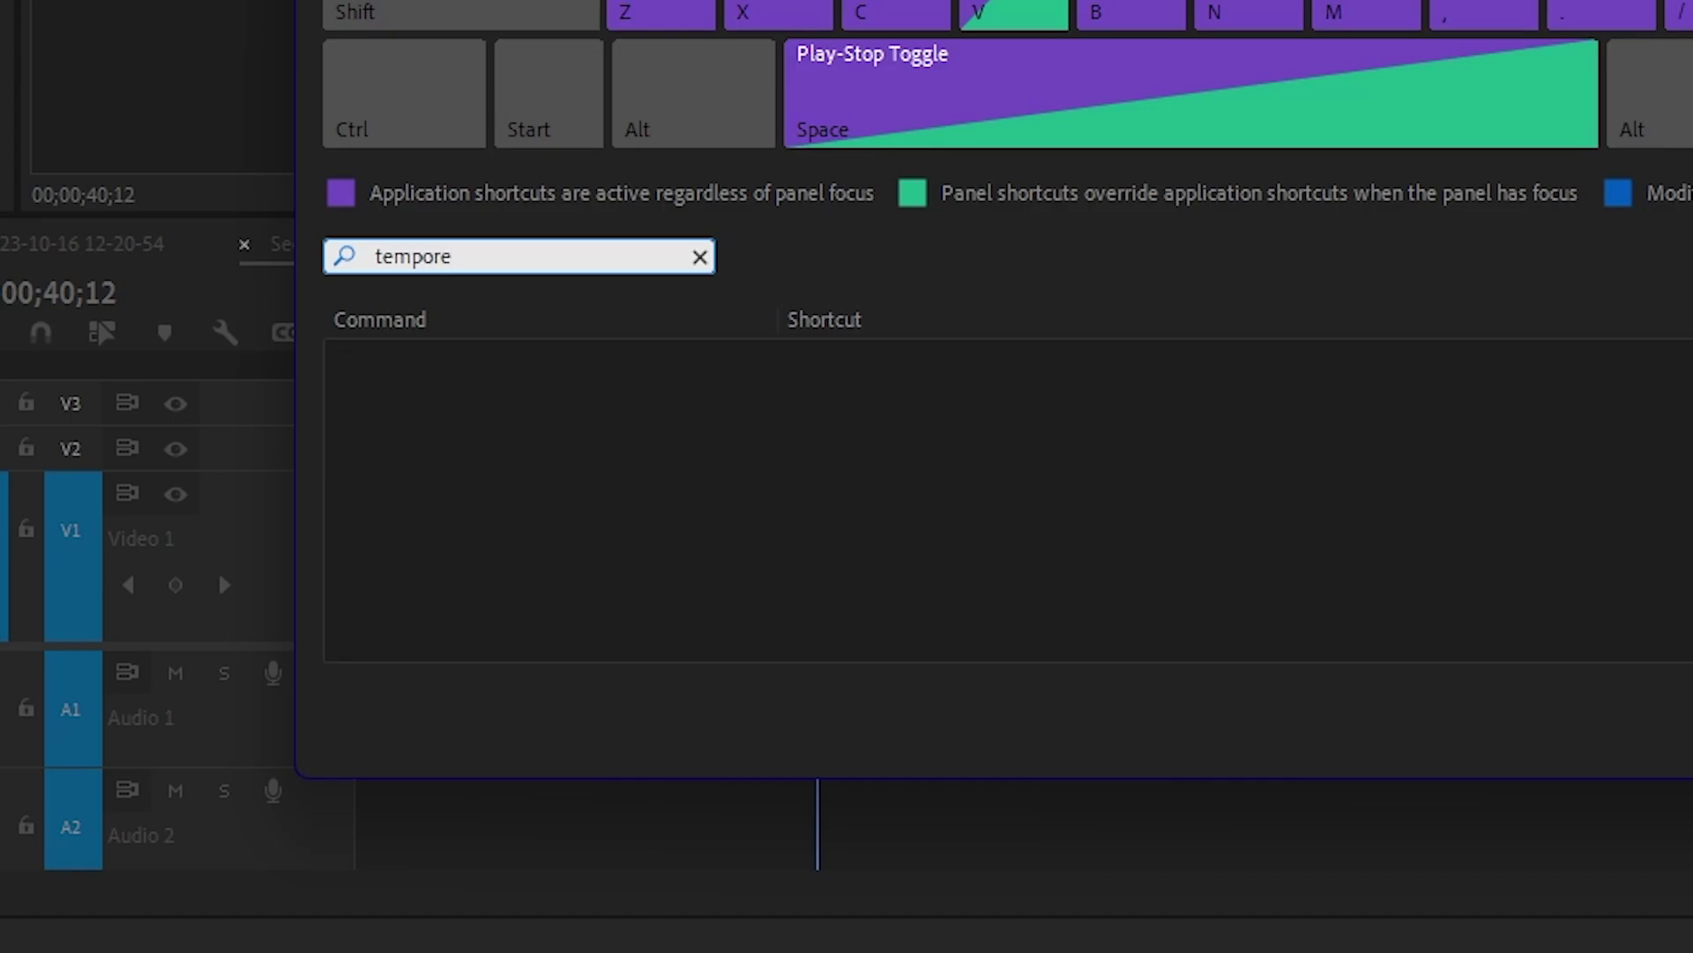
key(BackSpace)
text(al)
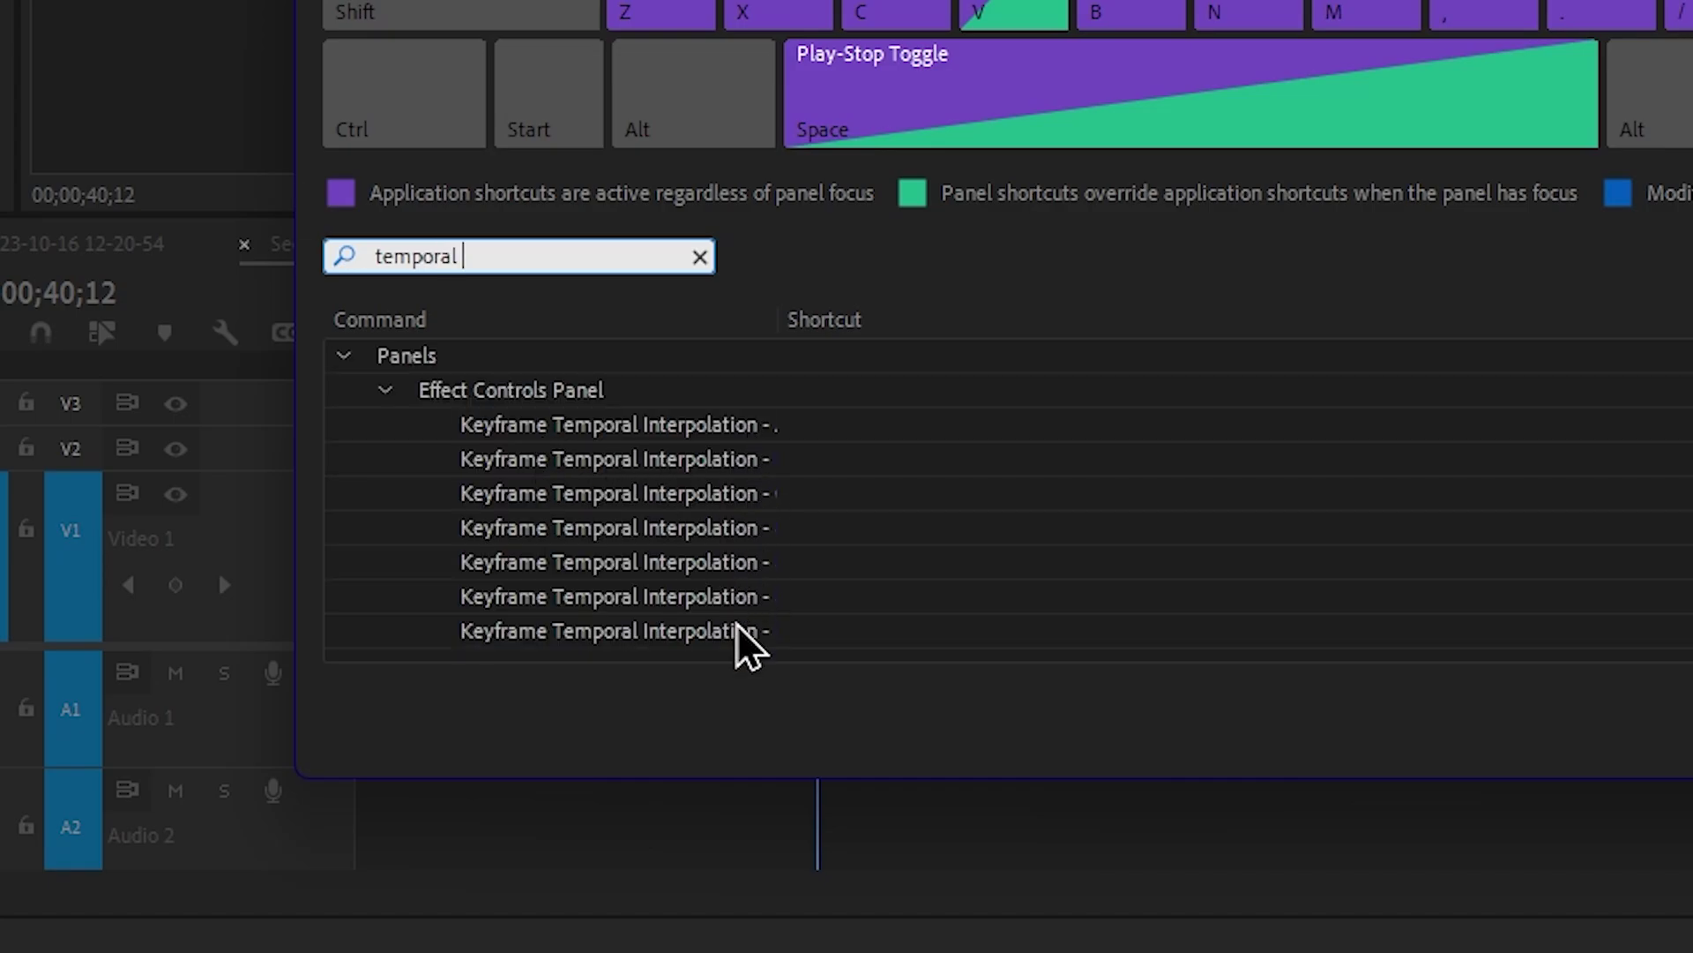
Assign F1 to Keyframe Temporal Interpolation - Ease In and F2 to Ease Out for the Effect Controls panel.
click(829, 528)
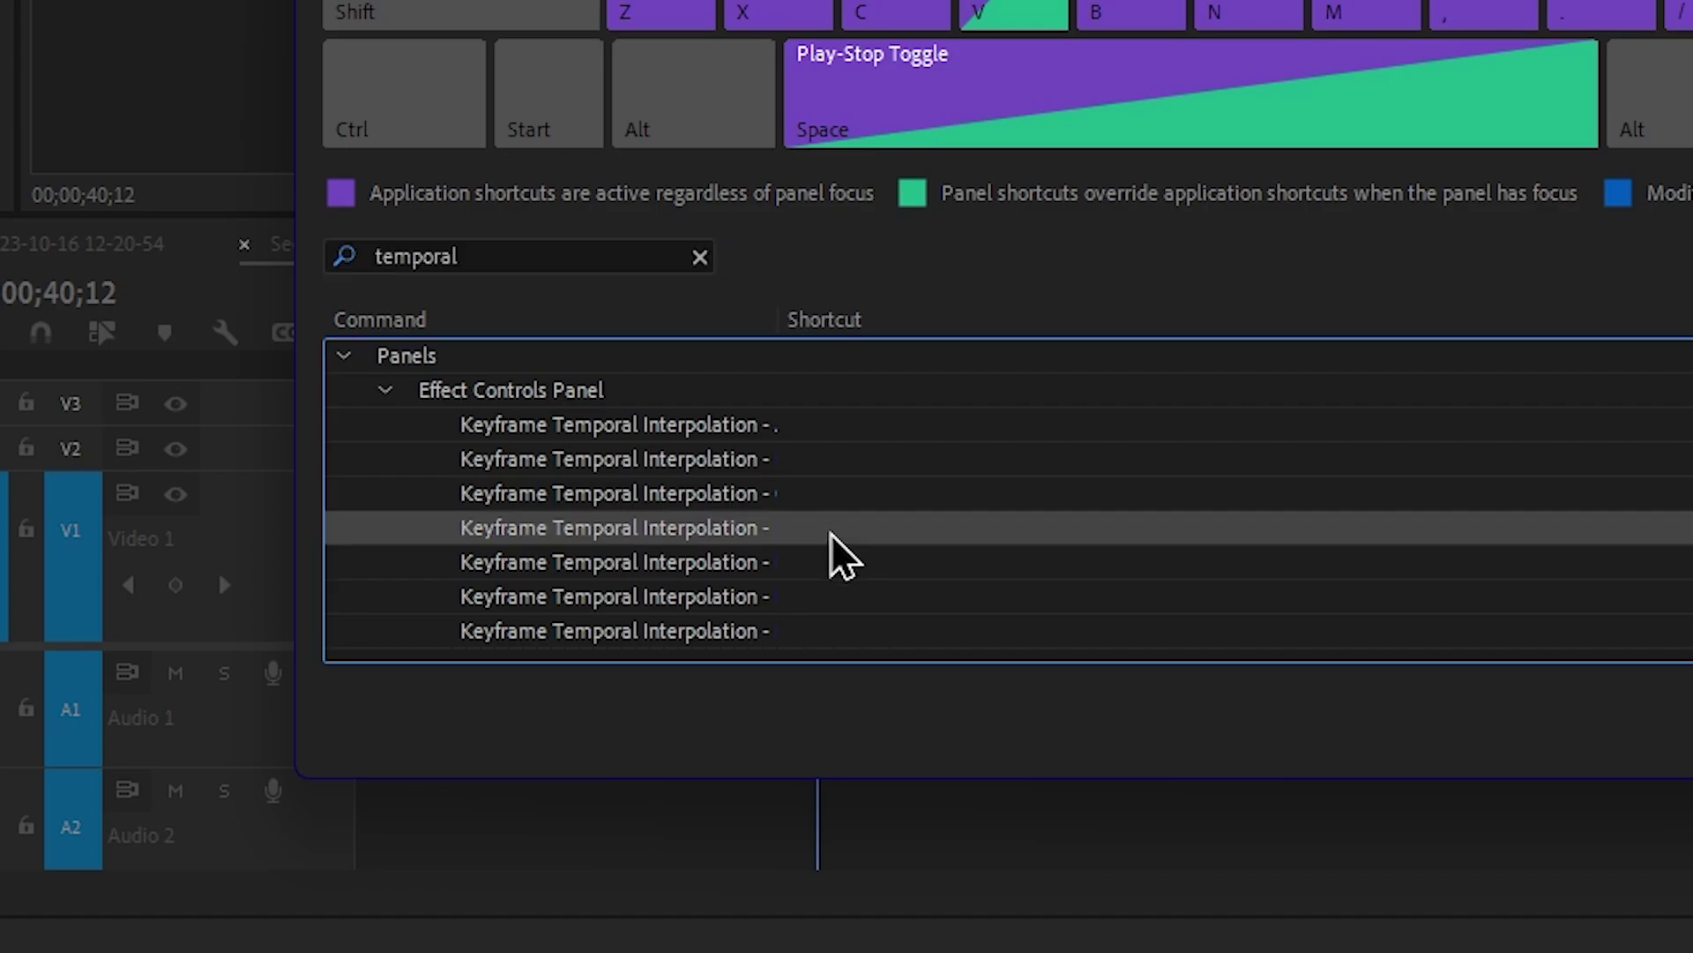
click(832, 529)
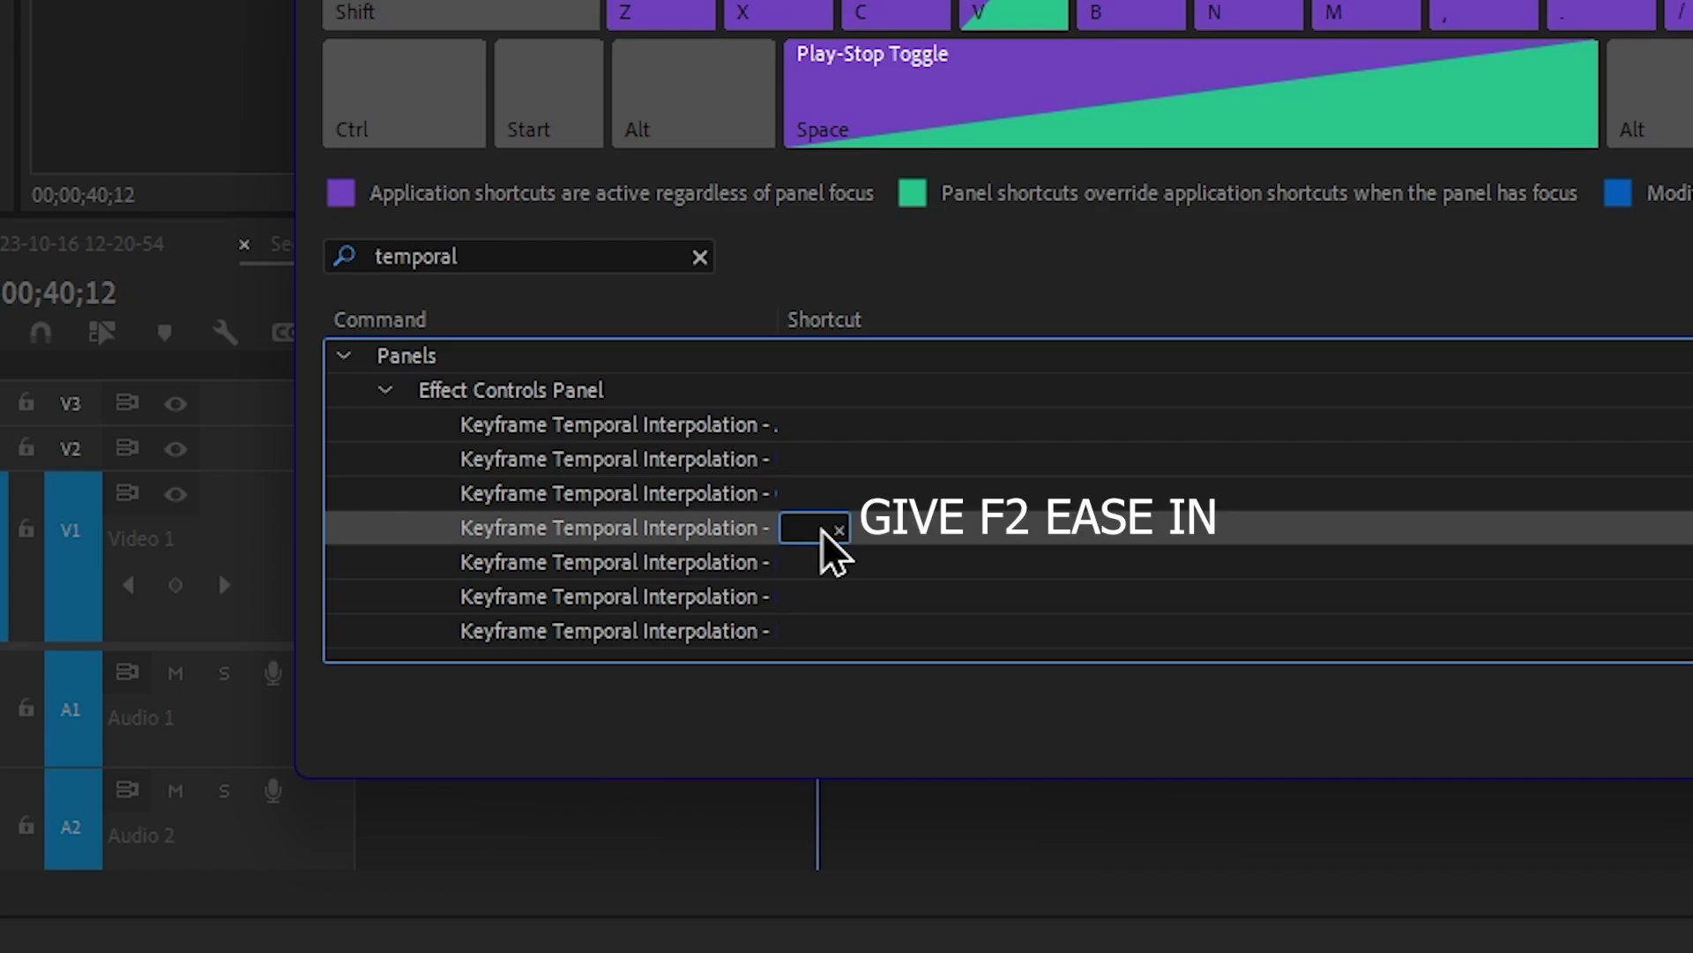
key(F1)
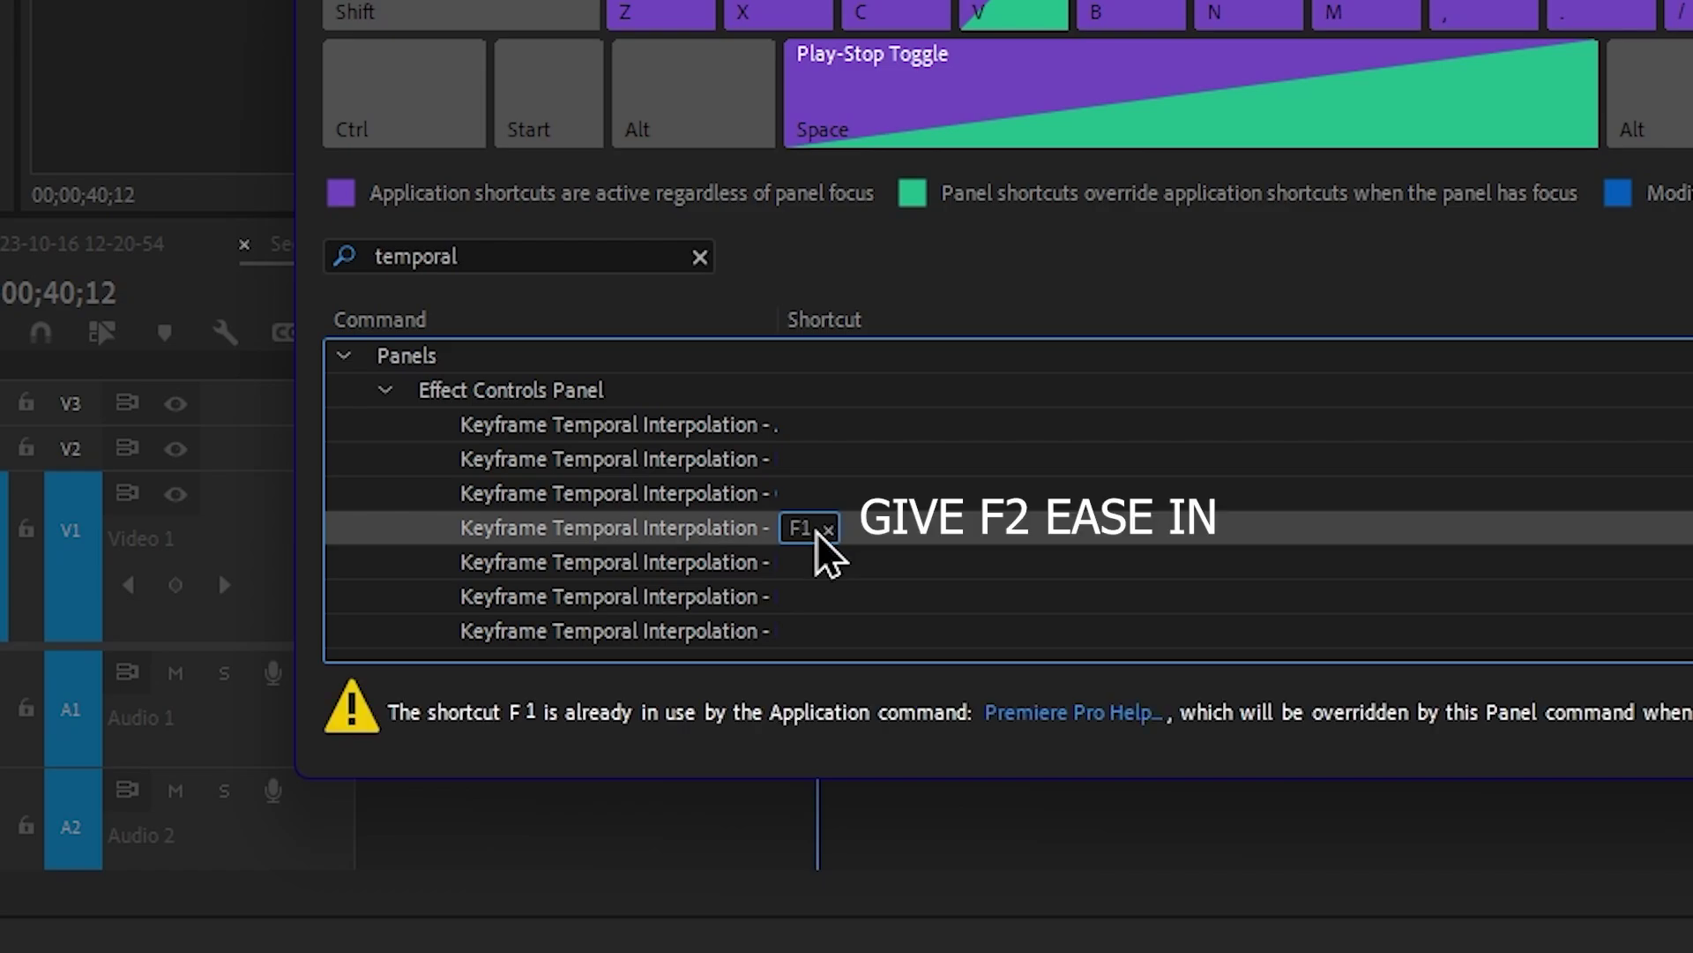
click(824, 586)
click(824, 582)
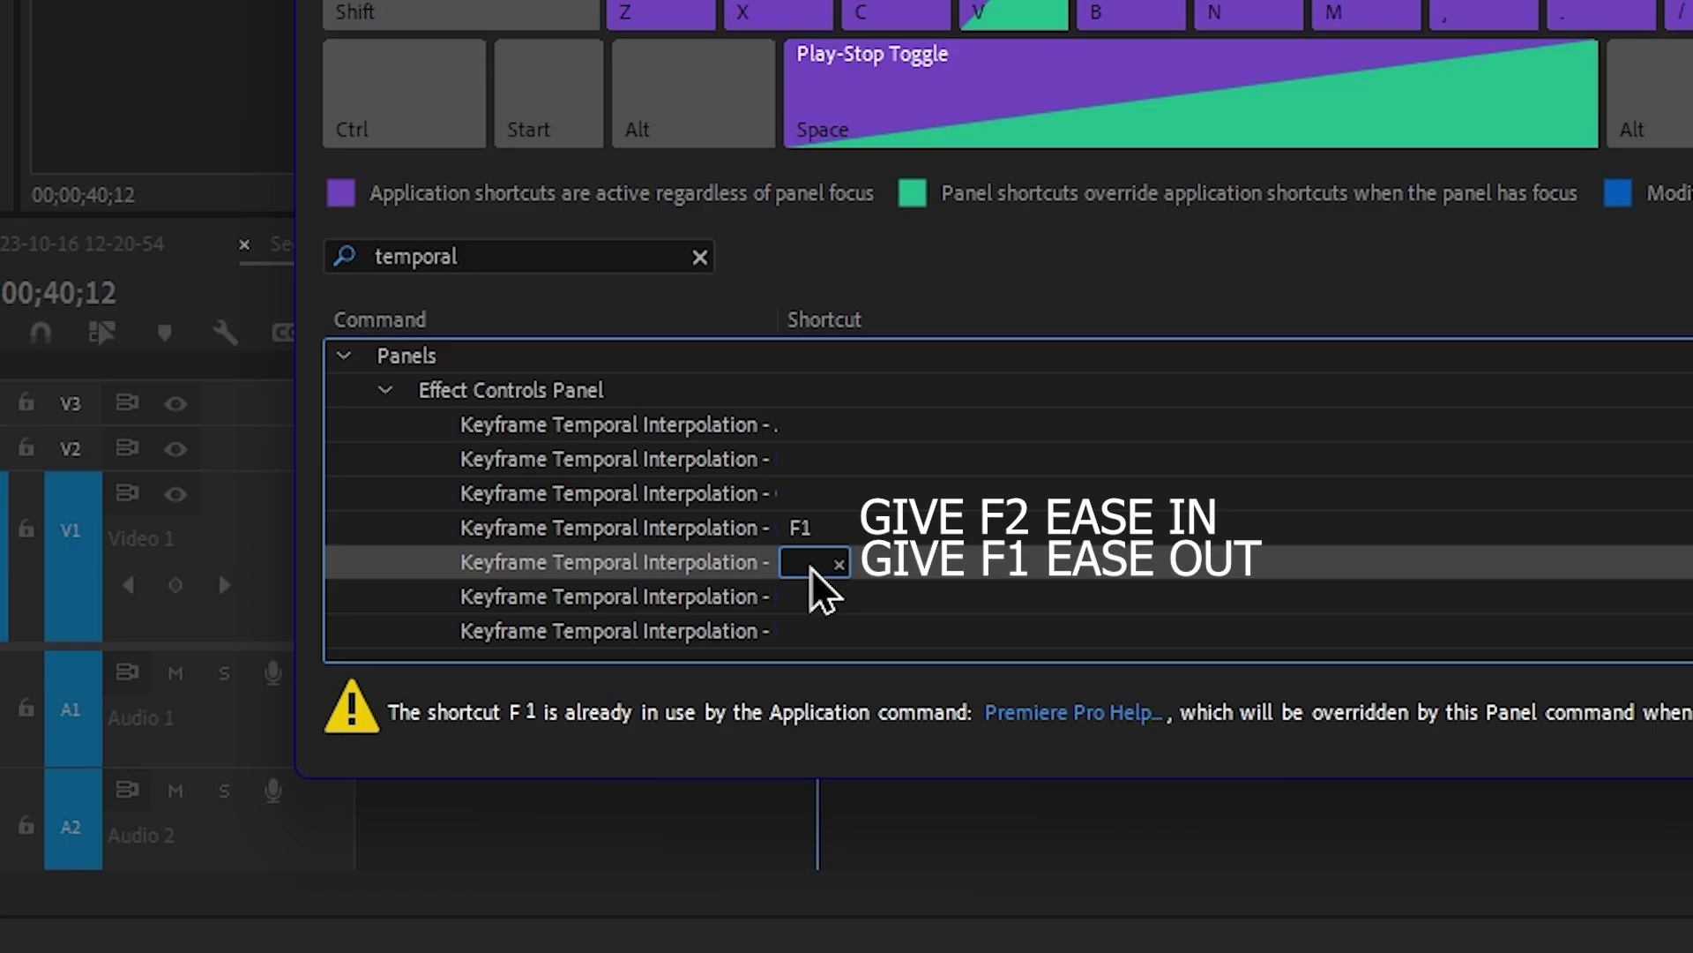
key(F2)
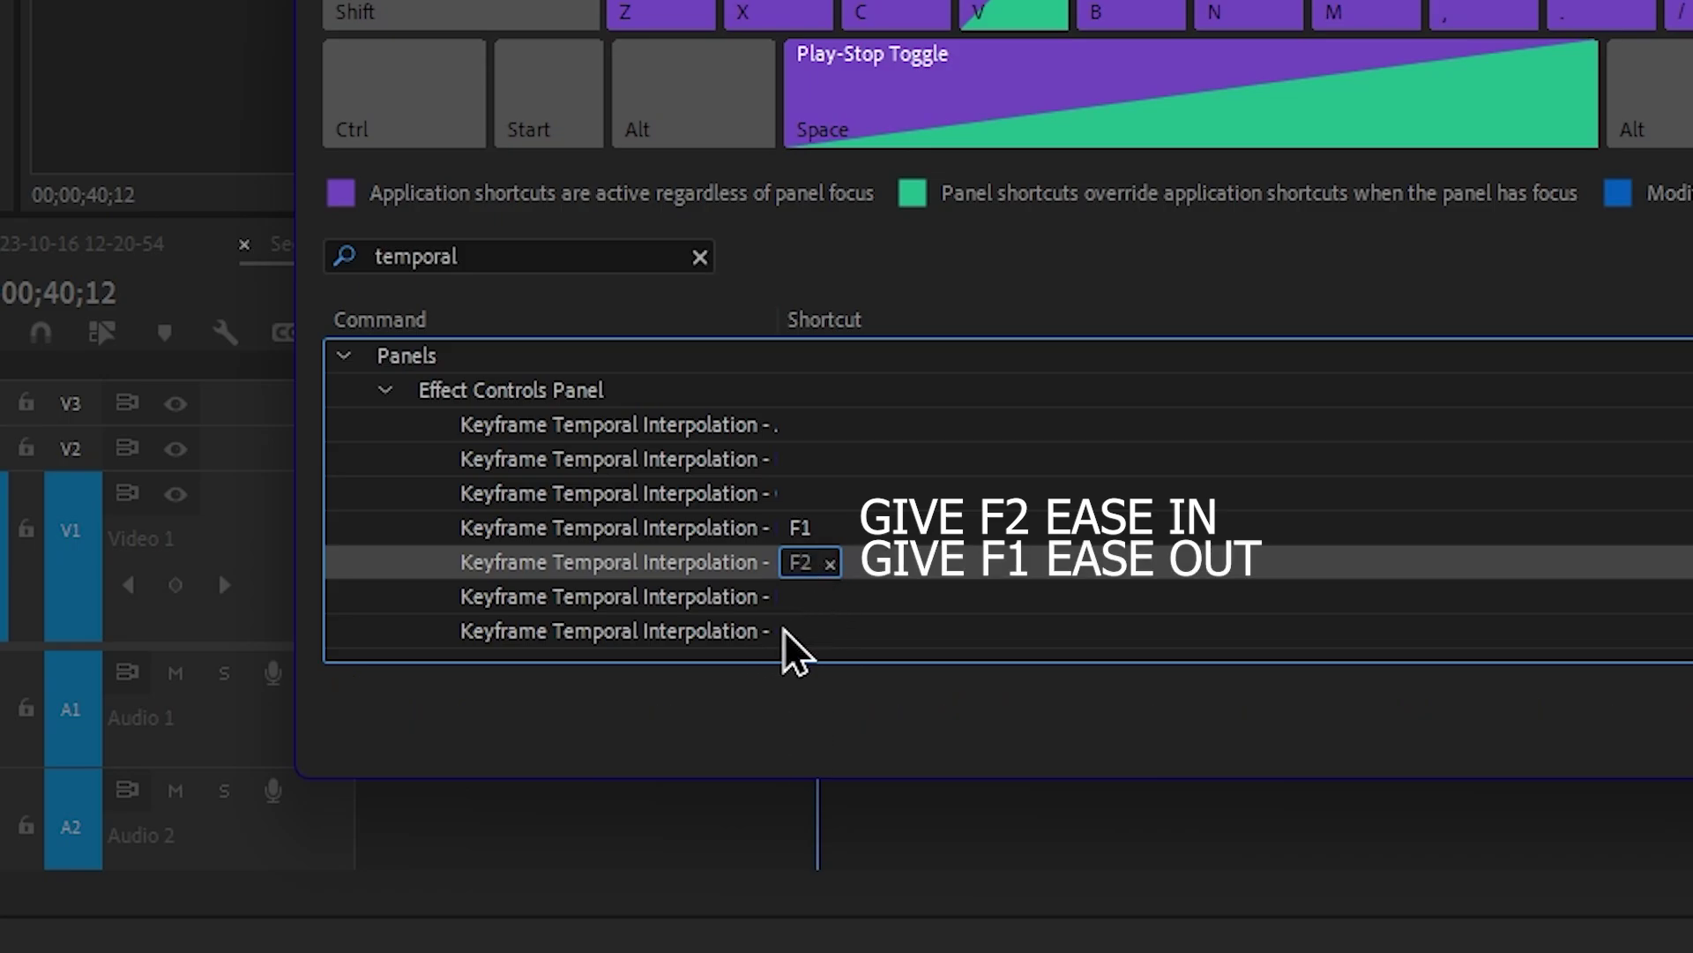
Assign F3 to Keyframe Temporal Interpolation - Linear and save the keyboard shortcuts.
click(809, 633)
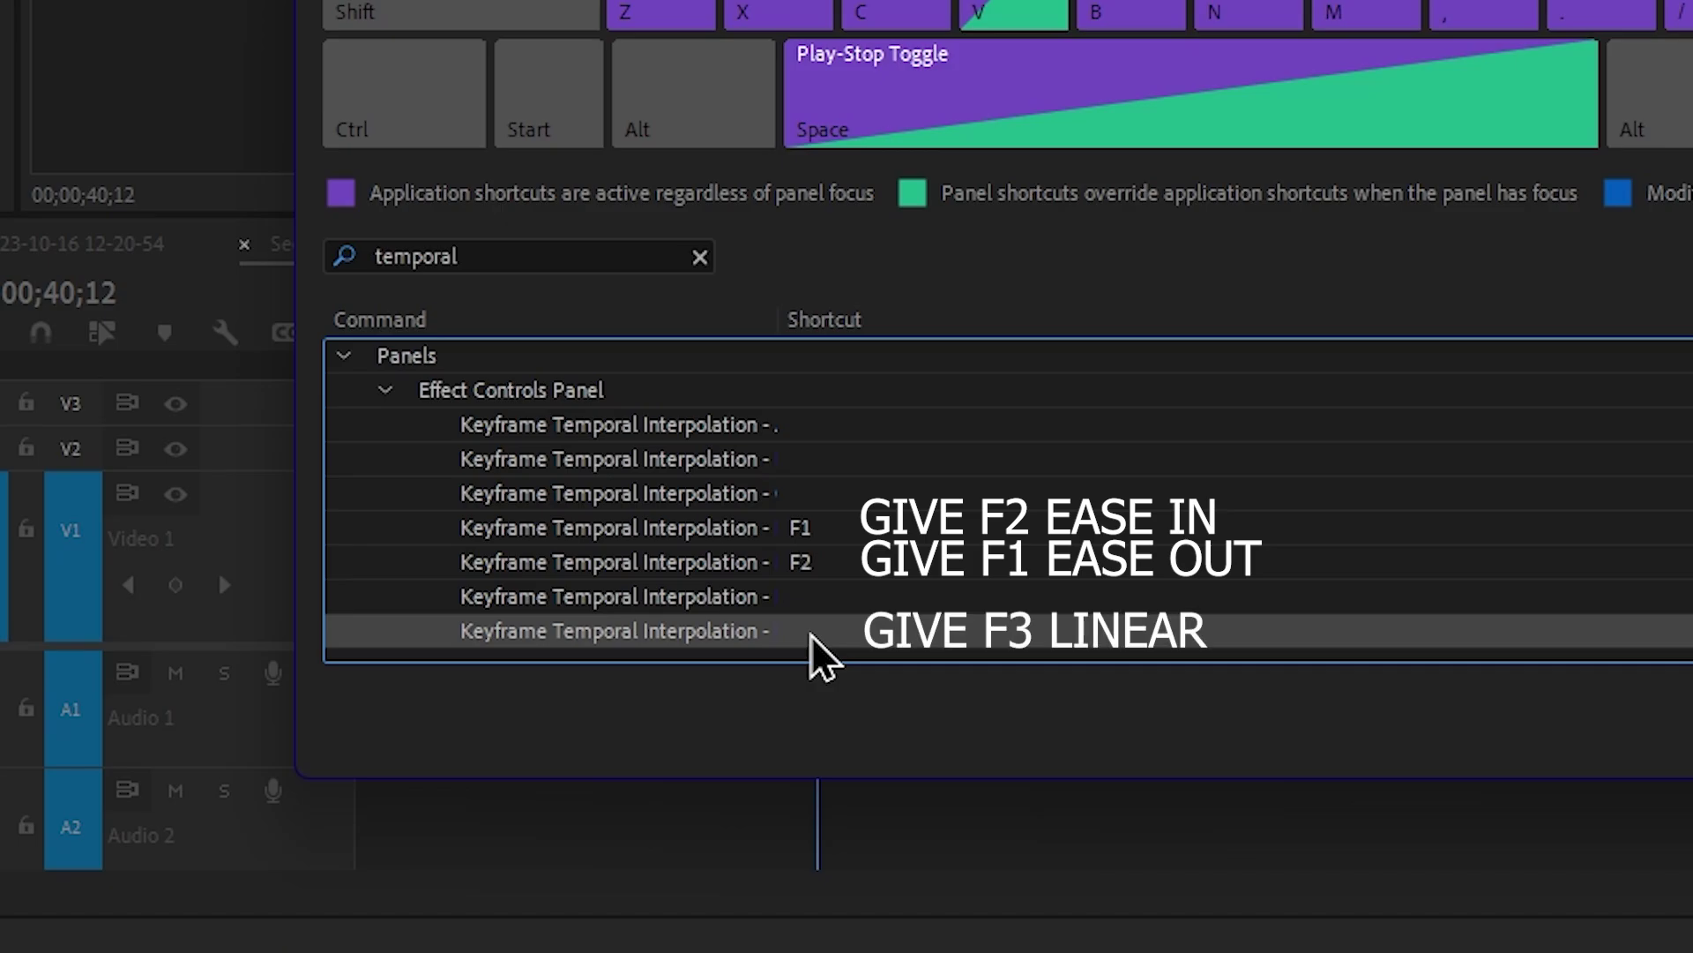
click(809, 634)
key(F3)
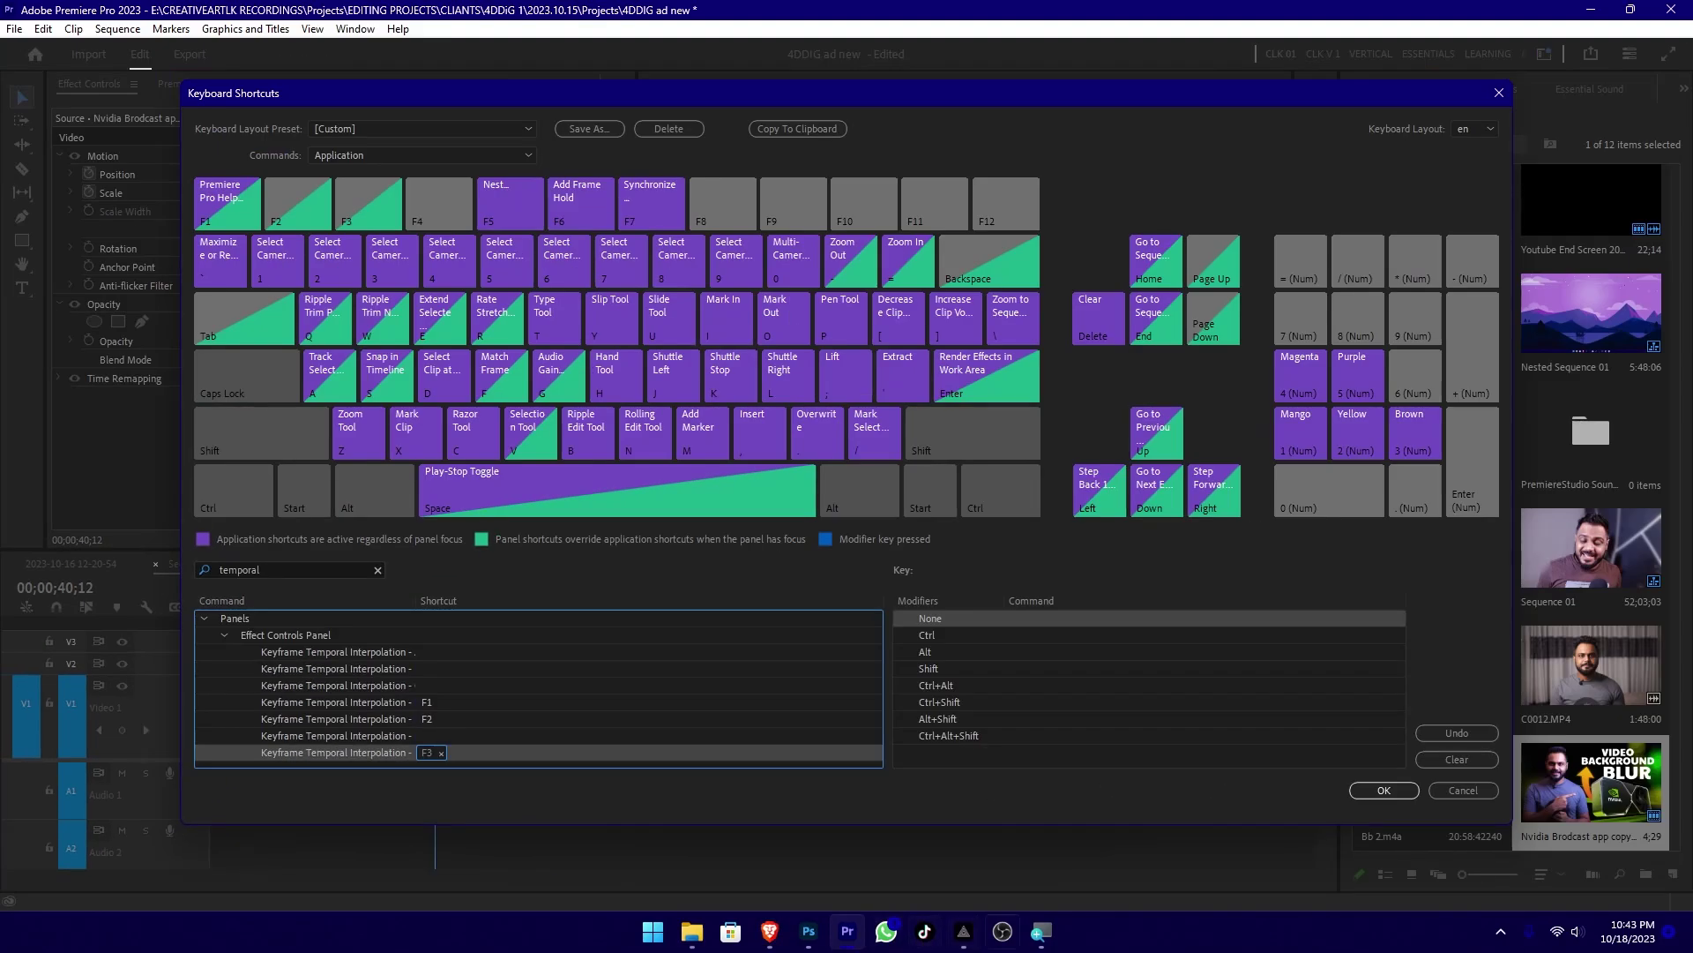
click(1384, 790)
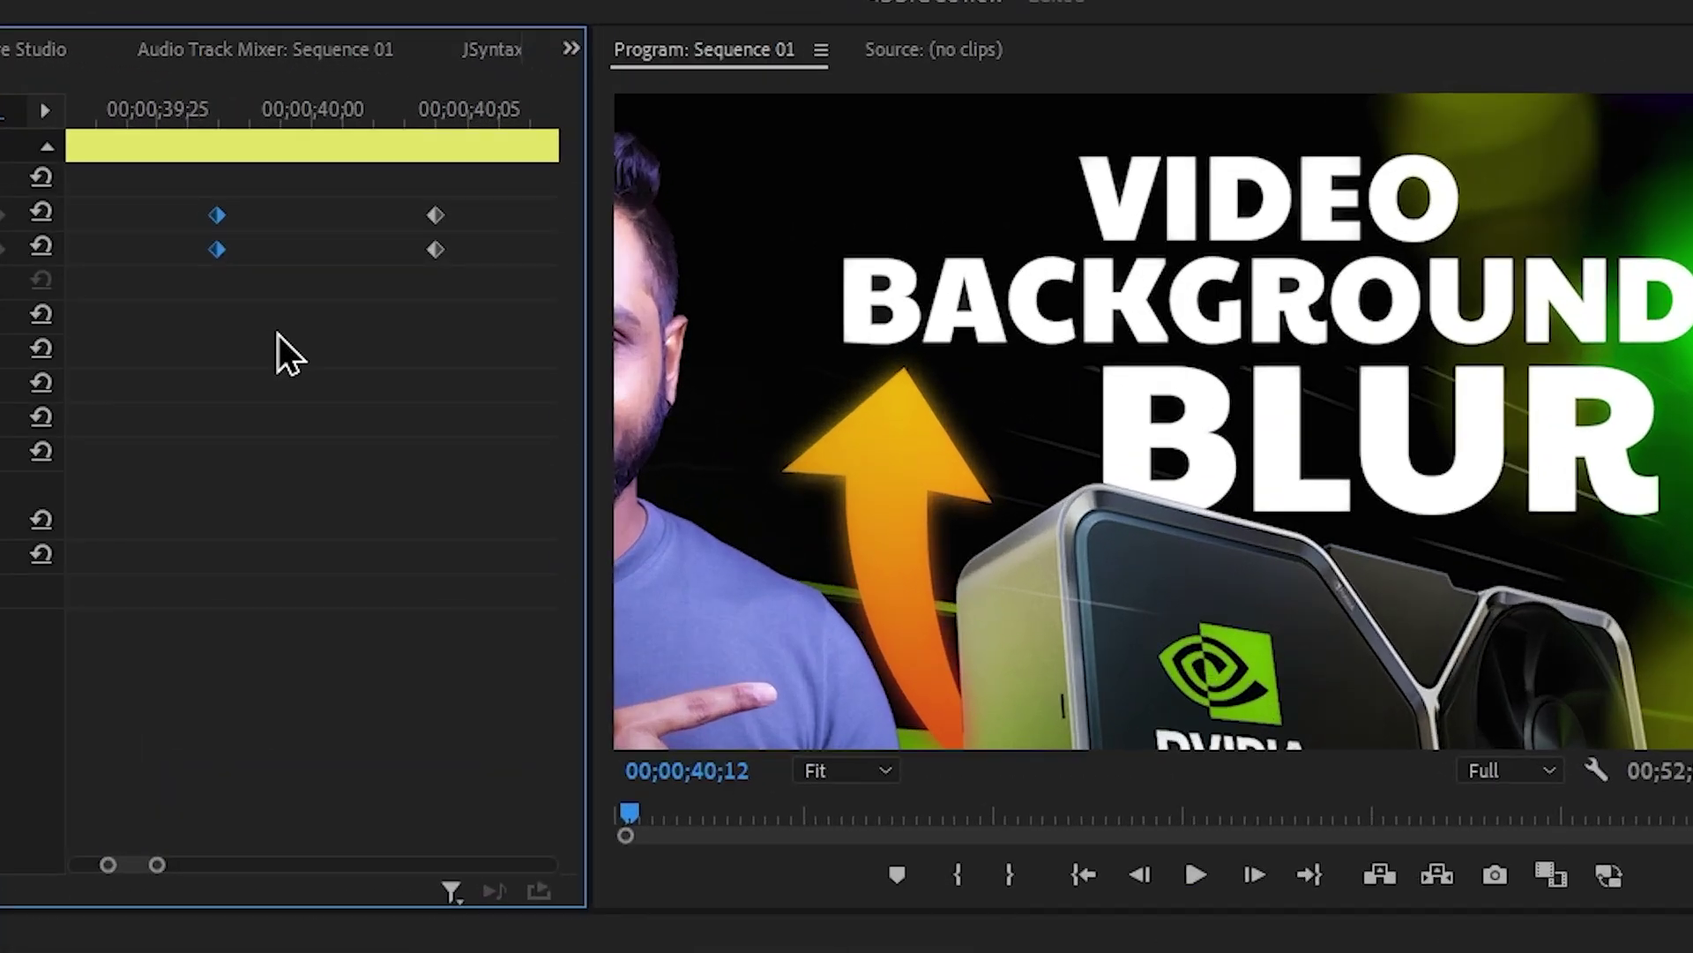
Ease both pairs of Position and Scale keyframes using the assigned interpolation shortcuts.
drag(466, 236, 401, 149)
drag(348, 340, 492, 143)
key(F9)
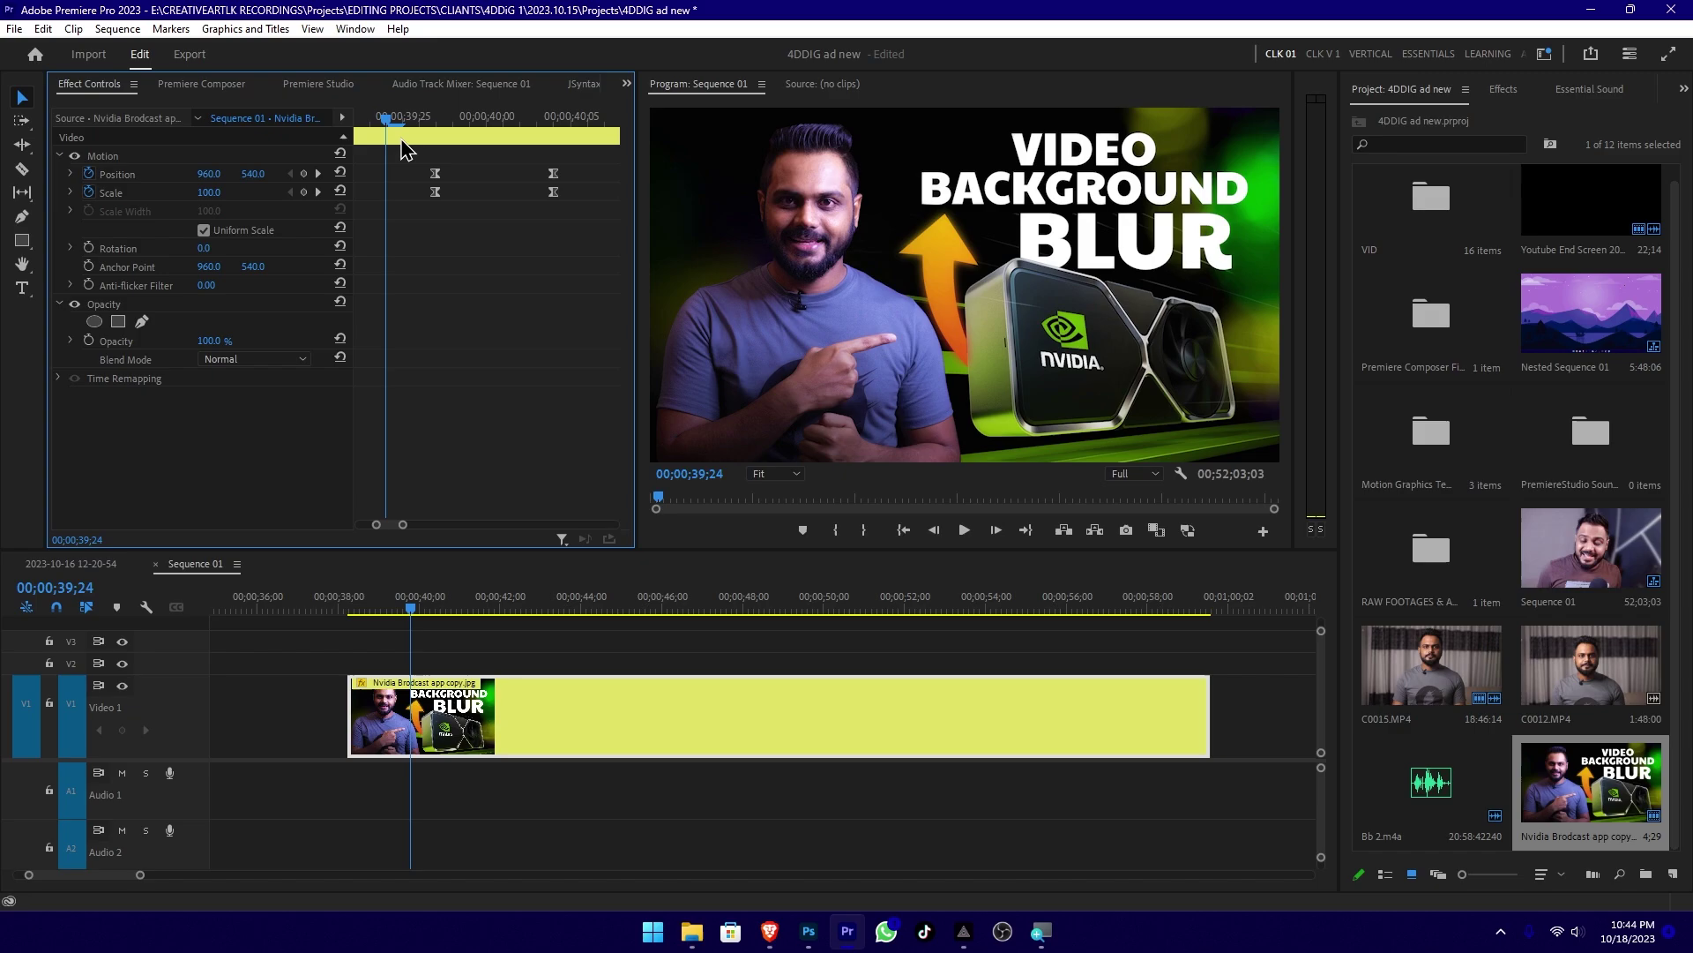
Place the playhead at 00;00;39;24, before the eased keyframes, and play back the zoom animation.
mouse_move(394, 123)
mouse_down()
mouse_move(511, 124)
mouse_move(389, 128)
mouse_up()
key(space)
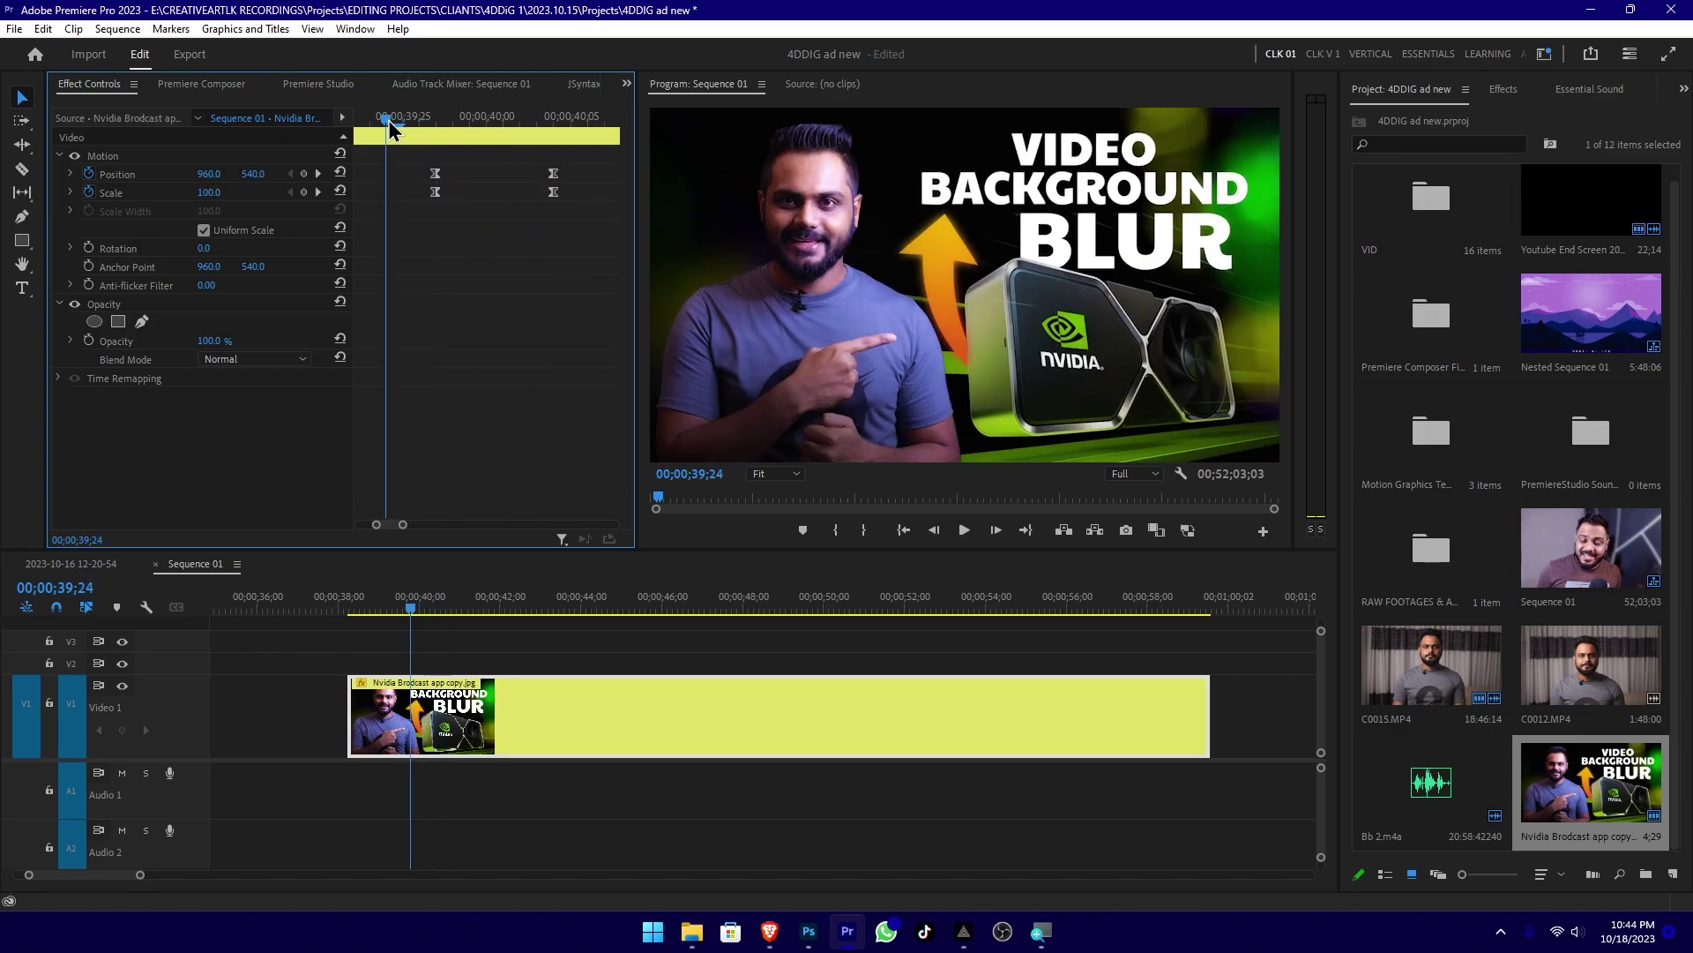
key(space)
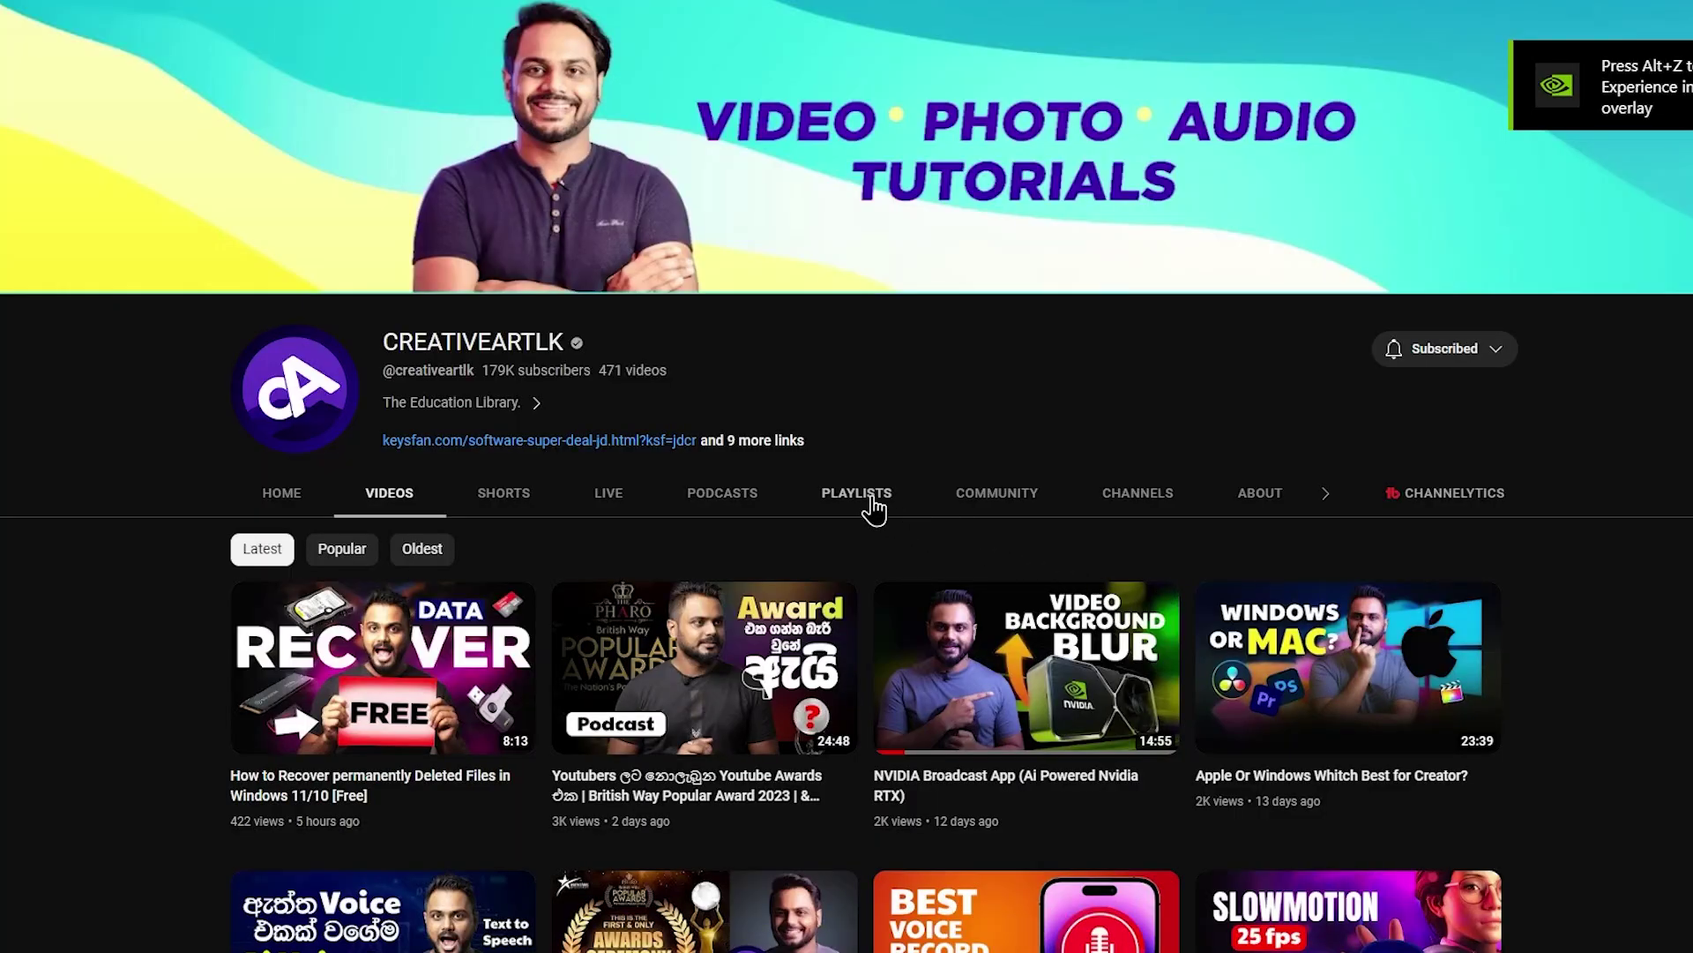
Switch to YouTube and show the playlists of the CREATIVEARTLK channel.
click(857, 493)
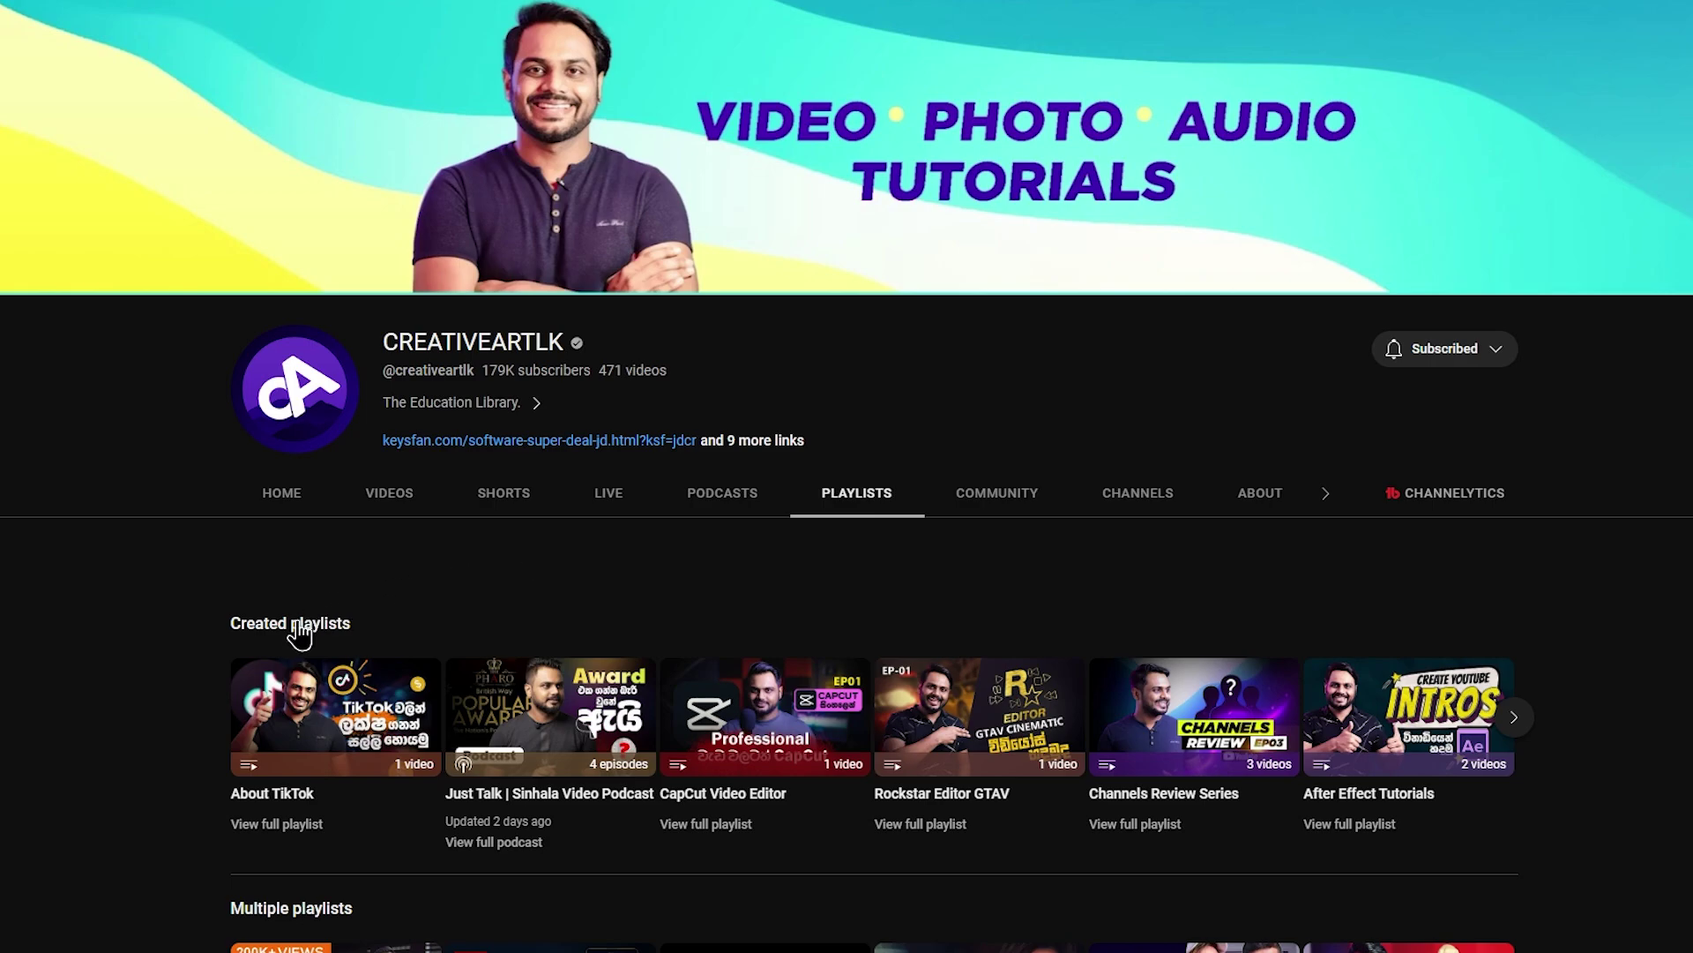